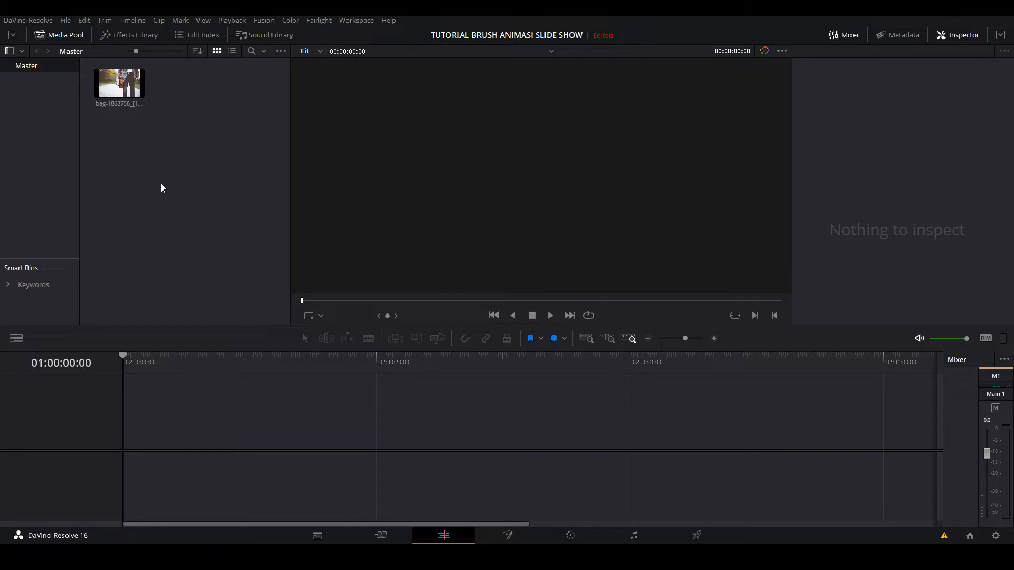
- Set the project's timeline and playback frame rates to 60 frames per second, then save and accept the change
{"action": "left_click", "coordinate": [124, 79]}
{"action": "left_click", "coordinate": [996, 536]}
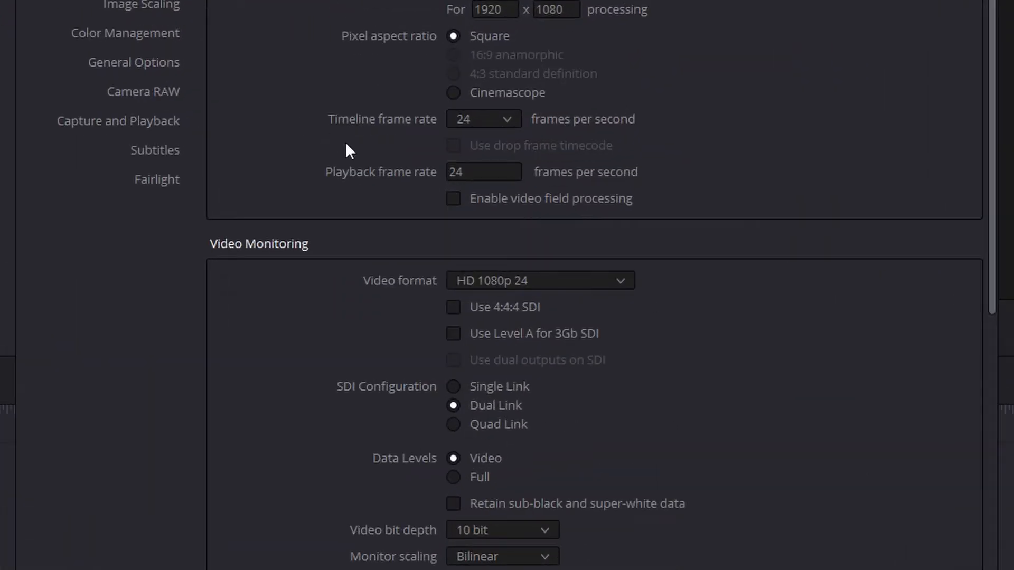
{"action": "left_click", "coordinate": [486, 122]}
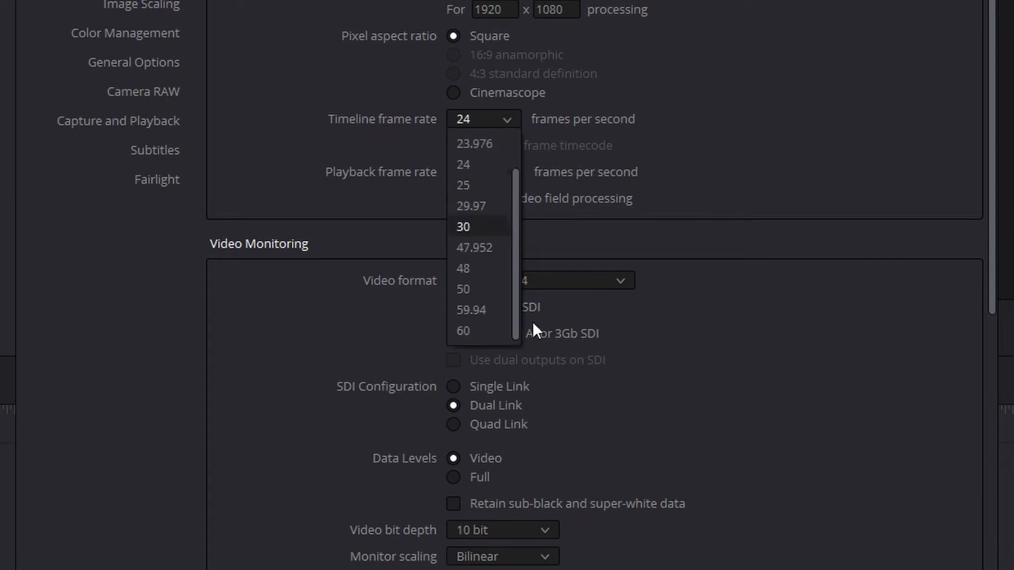
{"action": "left_click", "coordinate": [485, 336]}
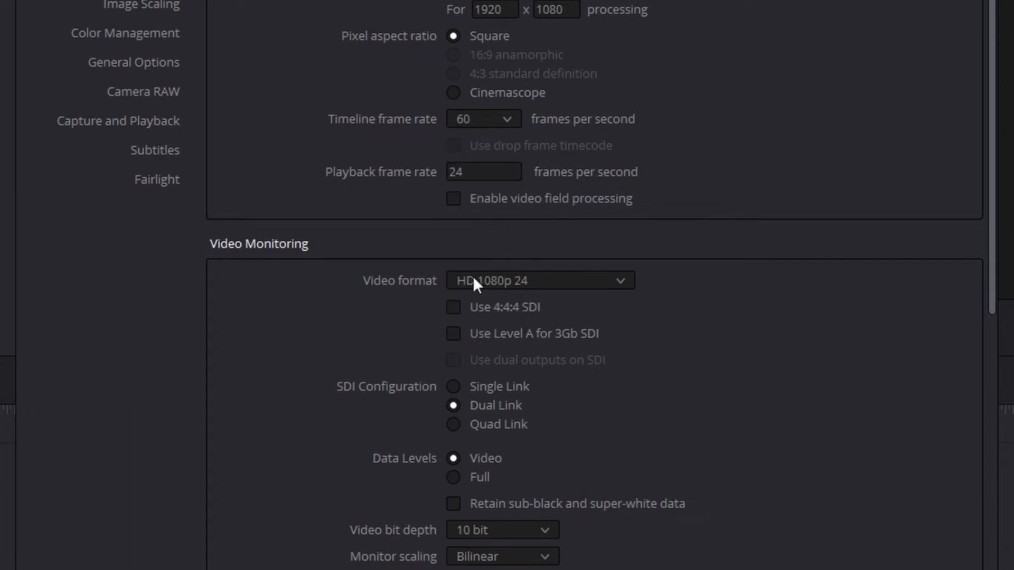
{"action": "left_click", "coordinate": [493, 171]}
{"action": "key", "text": "ctrl+a"}
{"action": "type", "text": "60"}
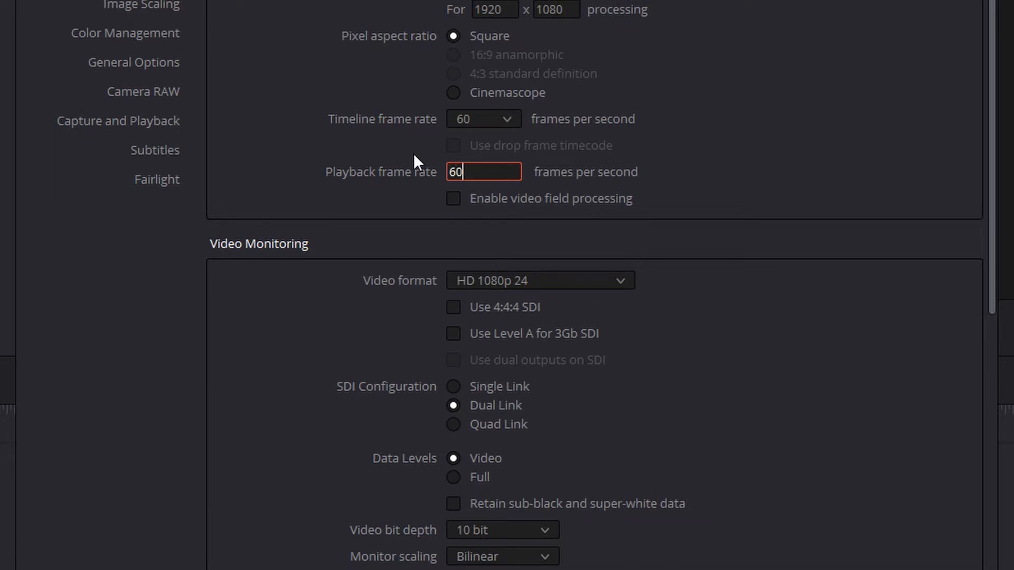
{"action": "left_click", "coordinate": [746, 483]}
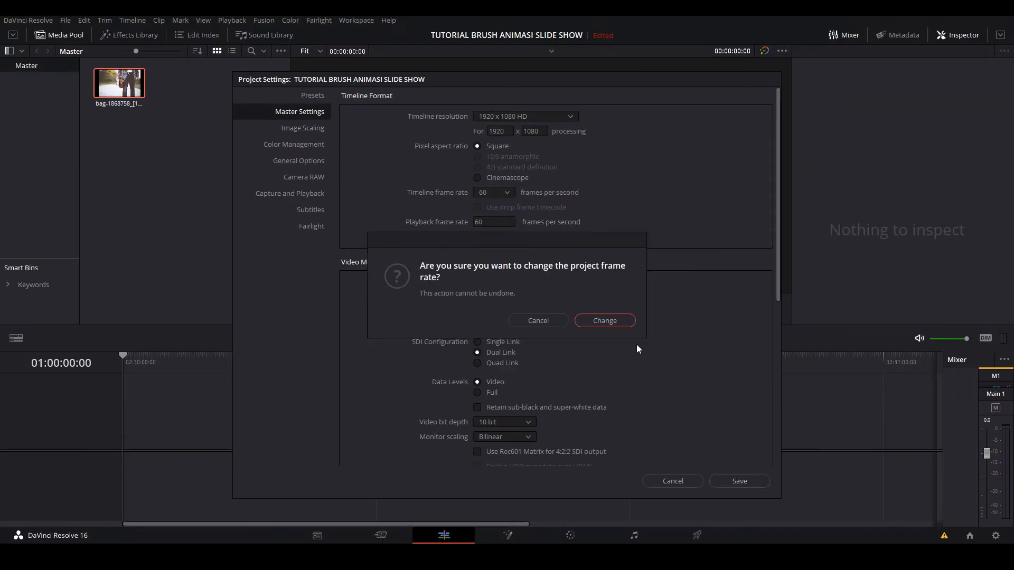
{"action": "left_click", "coordinate": [595, 321]}
- Place the bag photo at the start of a new timeline and set its zoom to 1.2
{"action": "left_click_drag", "start_coordinate": [119, 85], "coordinate": [137, 431]}
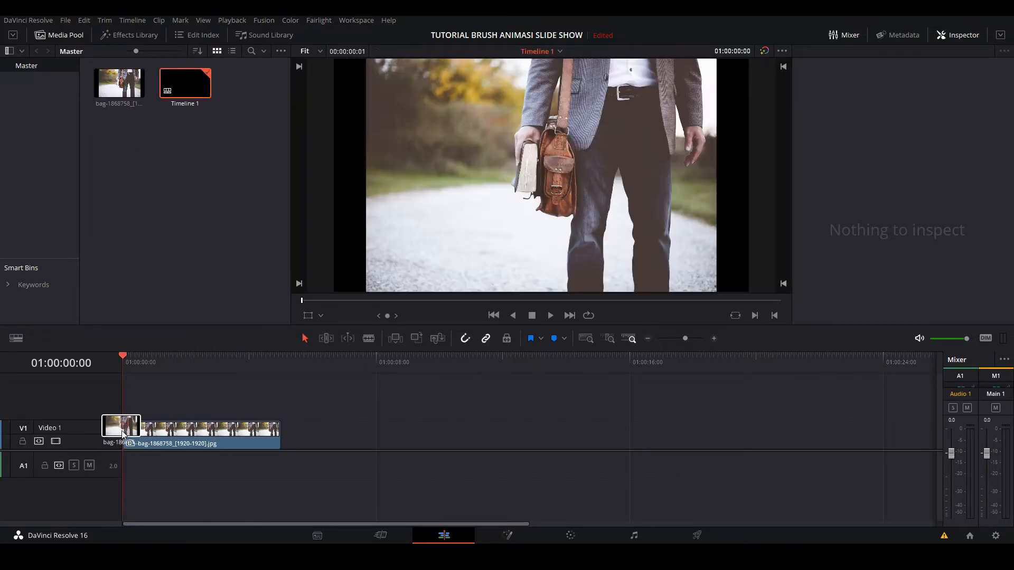
{"action": "mouse_move", "coordinate": [146, 366]}
{"action": "left_mouse_down"}
{"action": "mouse_move", "coordinate": [197, 373]}
{"action": "mouse_move", "coordinate": [150, 372]}
{"action": "left_mouse_up"}
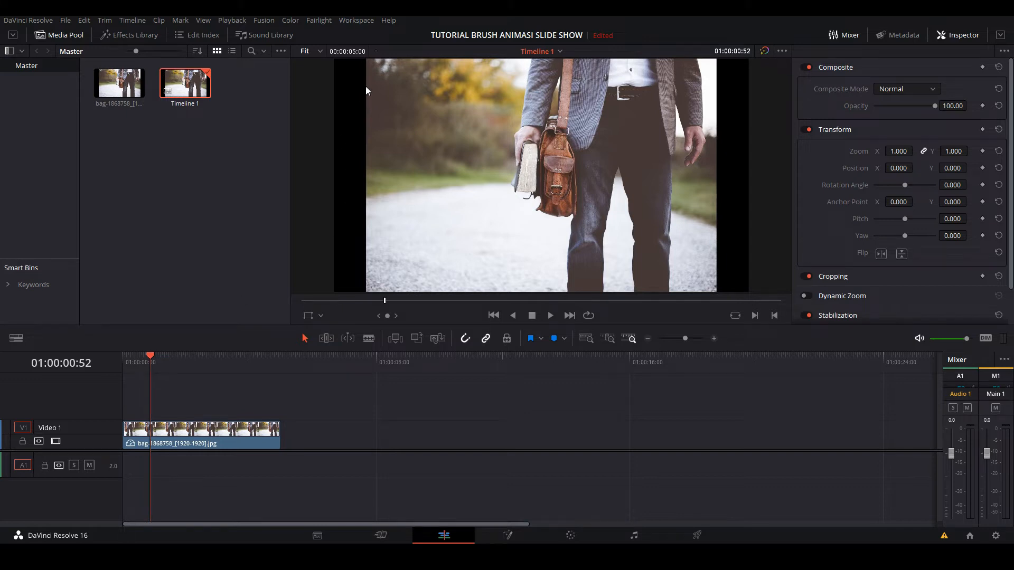
{"action": "left_click", "coordinate": [902, 151]}
{"action": "type", "text": "1.2"}
{"action": "key", "text": "Return"}
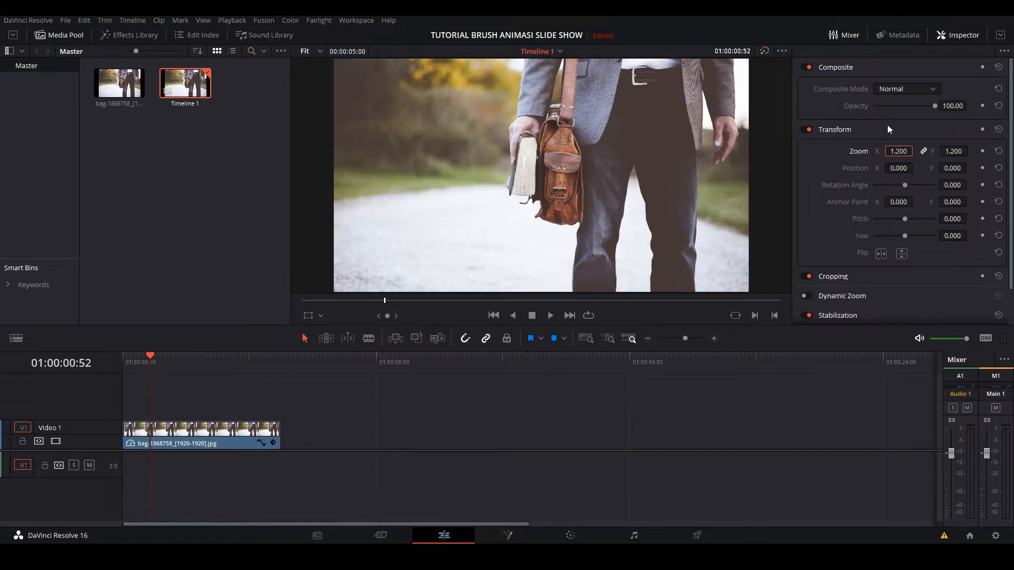
- Convert the photo clip on the timeline into a new Fusion clip and open it on the Fusion page
{"action": "left_click", "coordinate": [216, 440]}
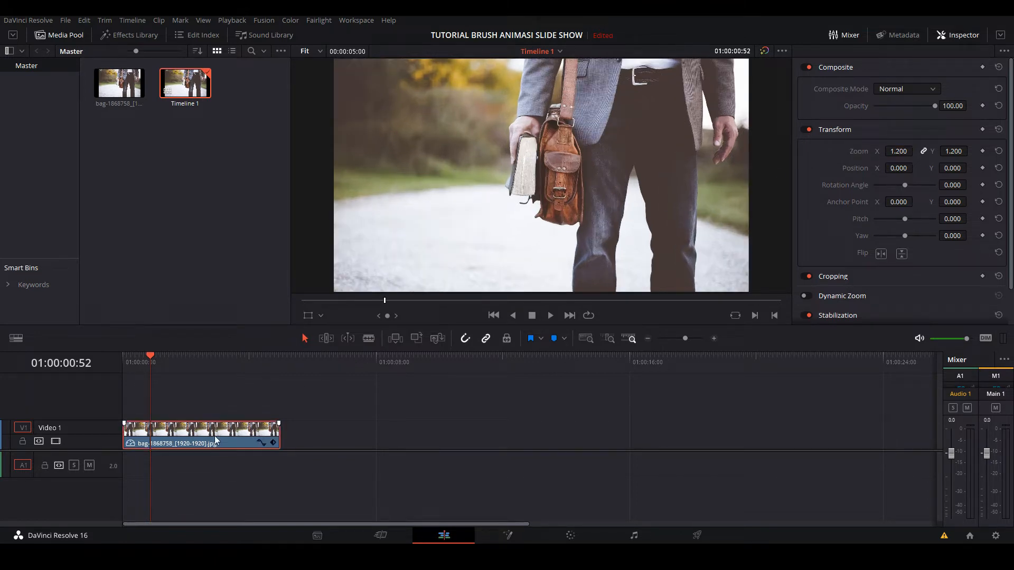
{"action": "right_click", "coordinate": [215, 440]}
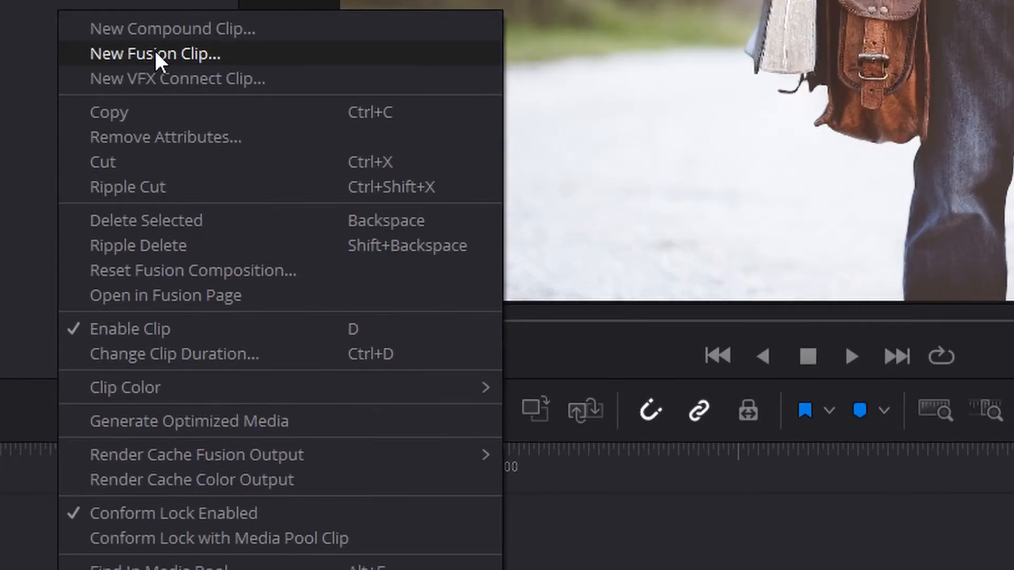
{"action": "left_click", "coordinate": [155, 52]}
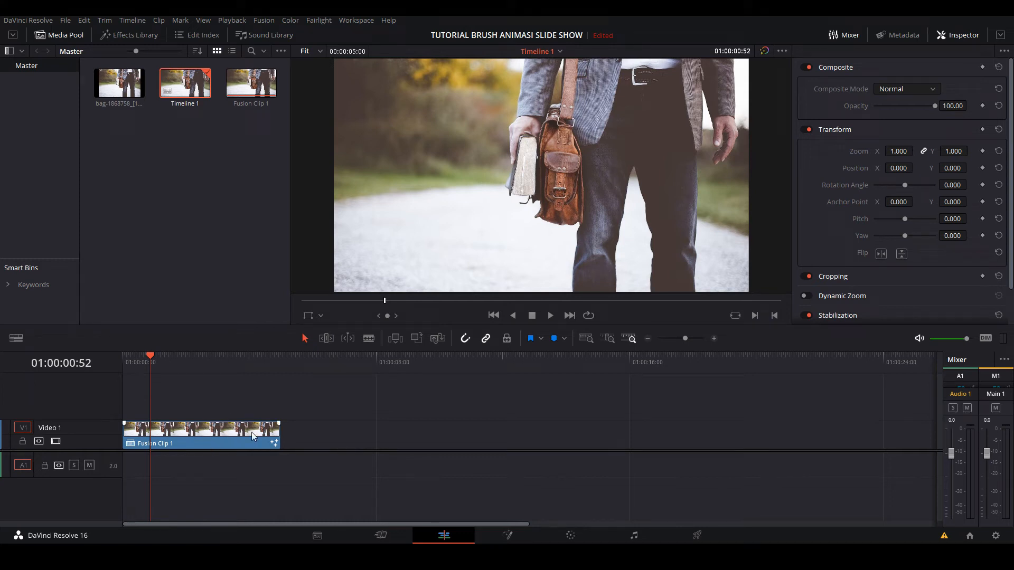
{"action": "left_click", "coordinate": [507, 535]}
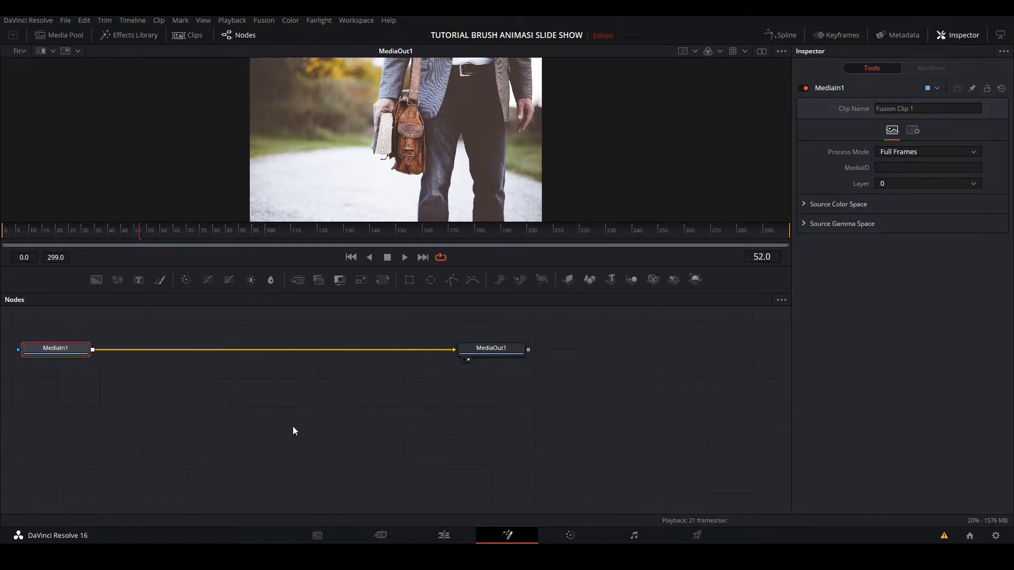
- Enable arranging nodes to the grid, move MediaOut1 farther along the row and place MediaIn1 directly below it
{"action": "right_click", "coordinate": [329, 404]}
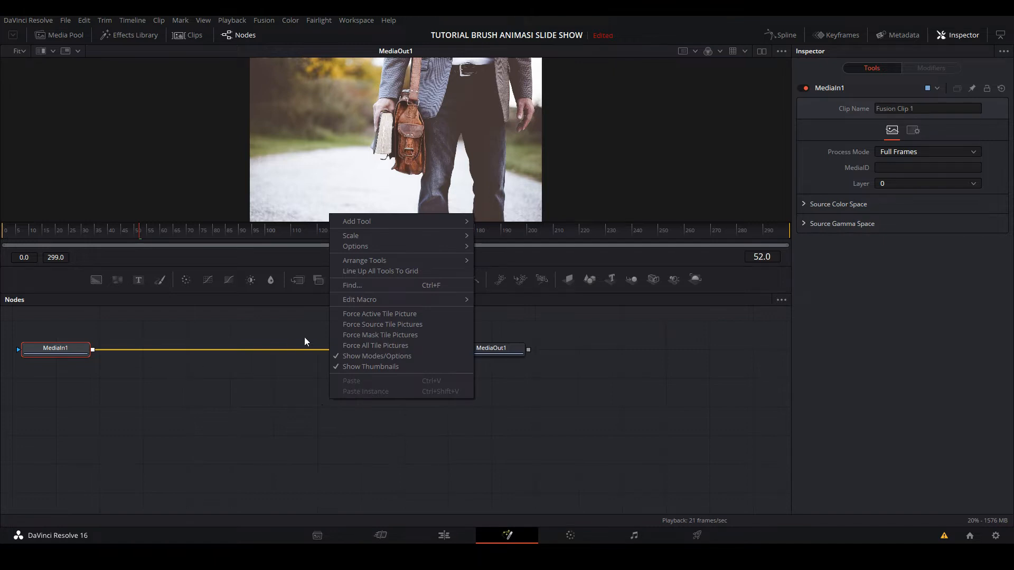
{"action": "mouse_move", "coordinate": [372, 261]}
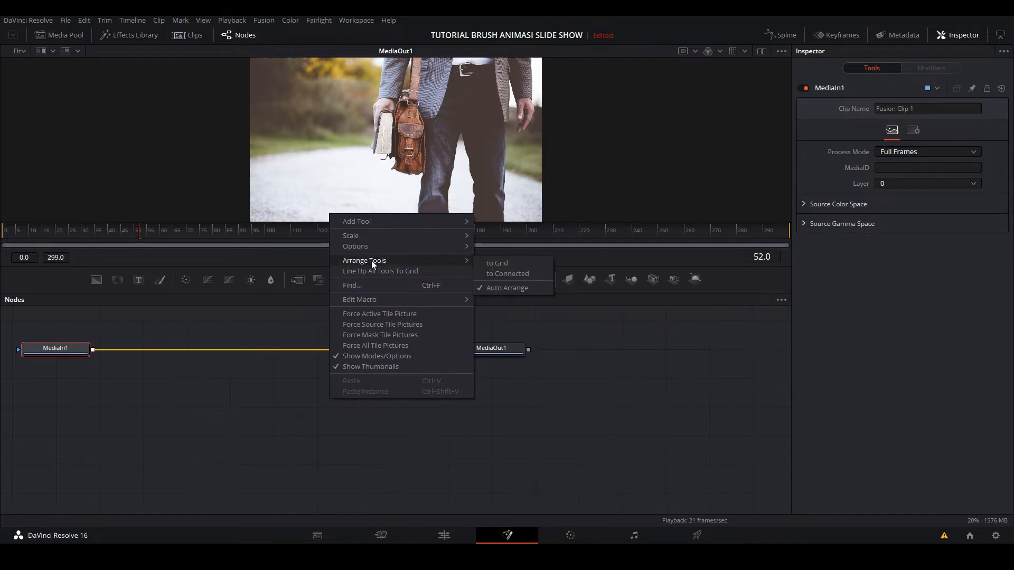
{"action": "left_click", "coordinate": [496, 264]}
{"action": "left_click_drag", "start_coordinate": [469, 344], "coordinate": [702, 357]}
{"action": "left_click", "coordinate": [700, 357]}
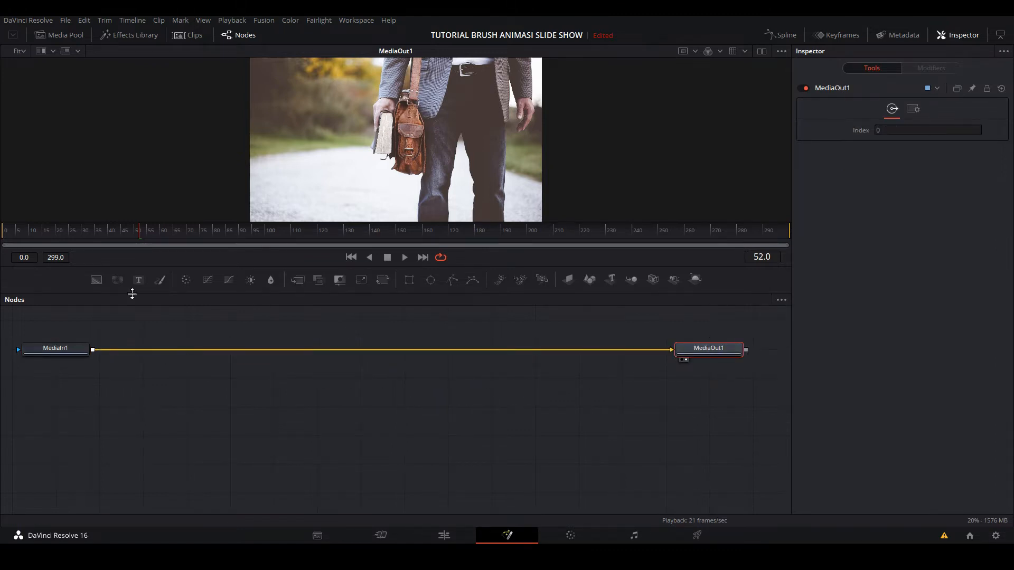
{"action": "left_click_drag", "start_coordinate": [55, 348], "coordinate": [695, 406]}
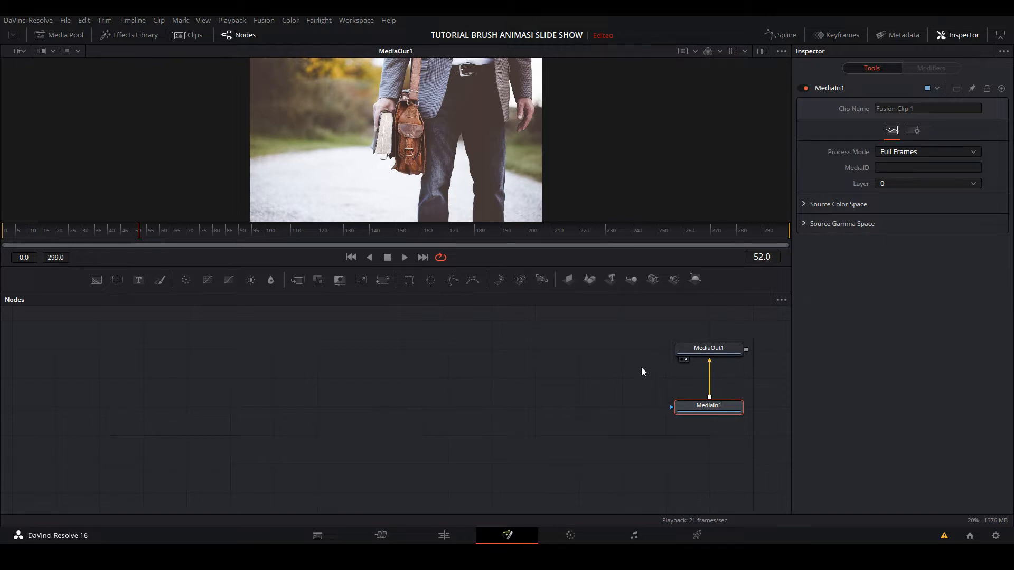
- Bring Brush_01, Brush_02 and Brush_03 from the Brushes folder in as stacked nodes, leaving a gap below the first one
{"action": "left_click", "coordinate": [346, 554]}
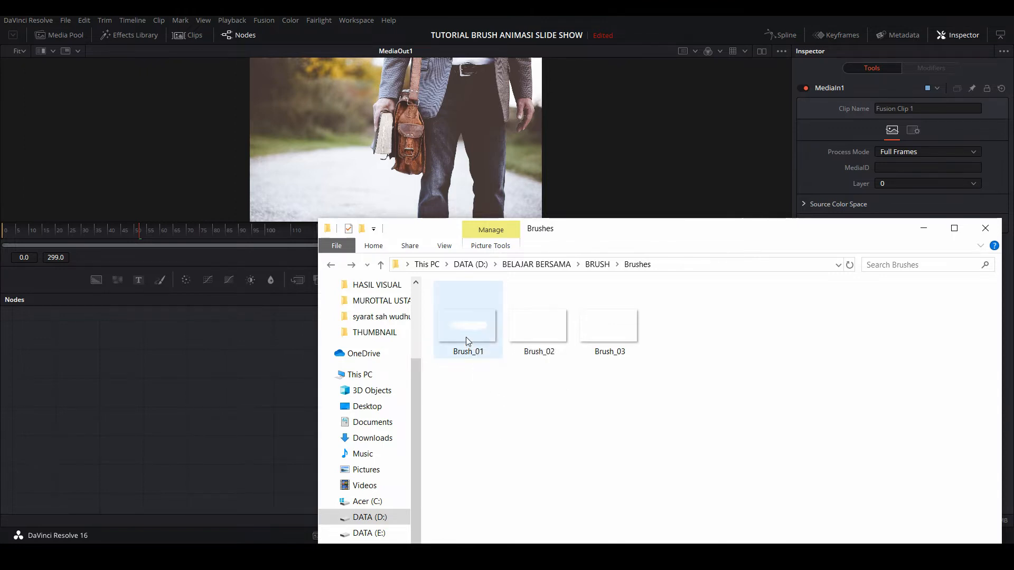
{"action": "left_click_drag", "start_coordinate": [484, 331], "coordinate": [125, 335]}
{"action": "mouse_move", "coordinate": [543, 320]}
{"action": "left_mouse_down"}
{"action": "mouse_move", "coordinate": [194, 338]}
{"action": "mouse_move", "coordinate": [124, 380]}
{"action": "left_mouse_up"}
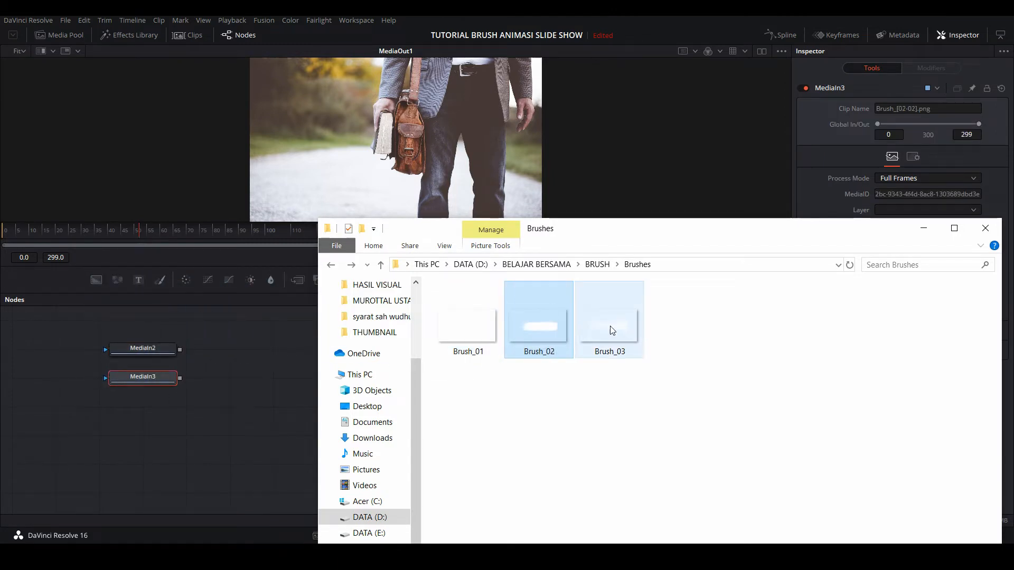
{"action": "mouse_move", "coordinate": [610, 325]}
{"action": "left_mouse_down"}
{"action": "mouse_move", "coordinate": [203, 402]}
{"action": "mouse_move", "coordinate": [135, 403]}
{"action": "left_mouse_up"}
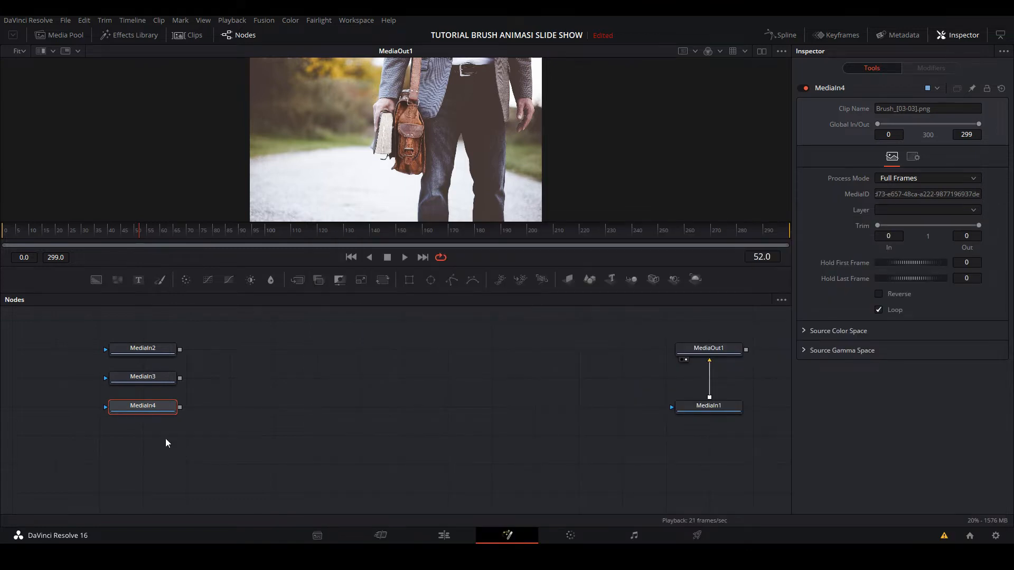
{"action": "left_click_drag", "start_coordinate": [166, 439], "coordinate": [139, 407]}
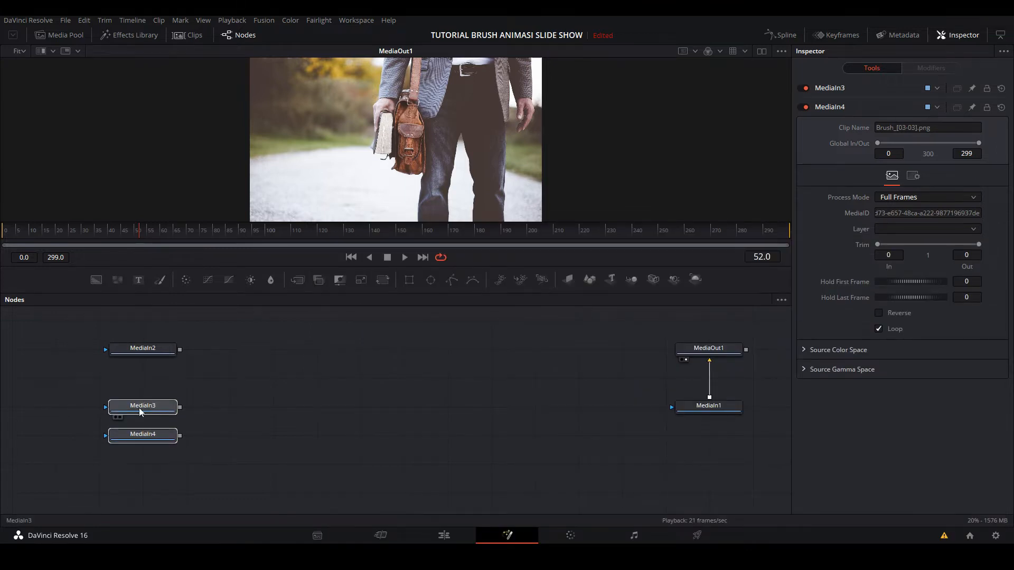
{"action": "left_click", "coordinate": [230, 372]}
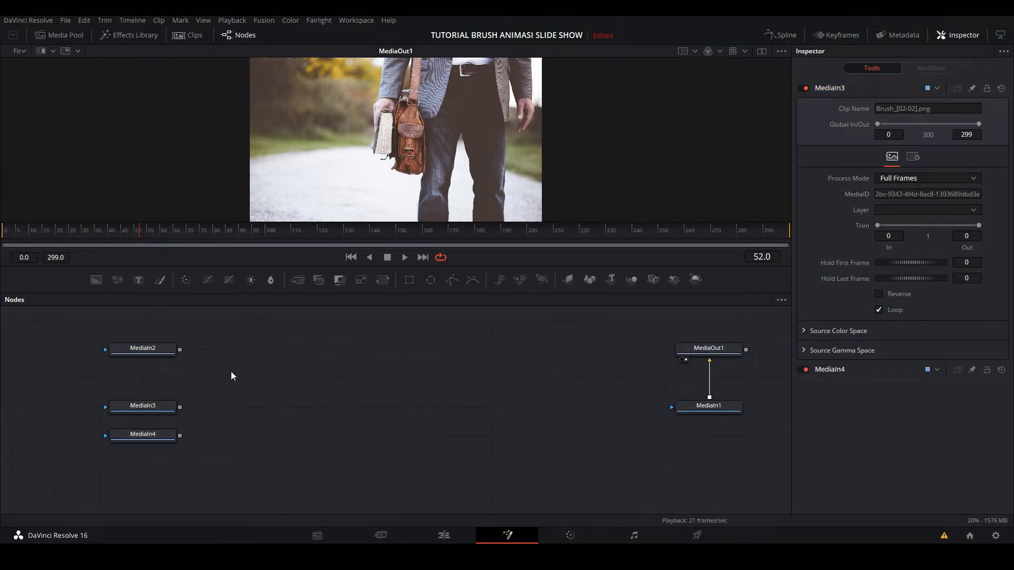
- Preview the MediaIn2 brush image in both viewers and return to the single-viewer layout
{"action": "left_click", "coordinate": [148, 351]}
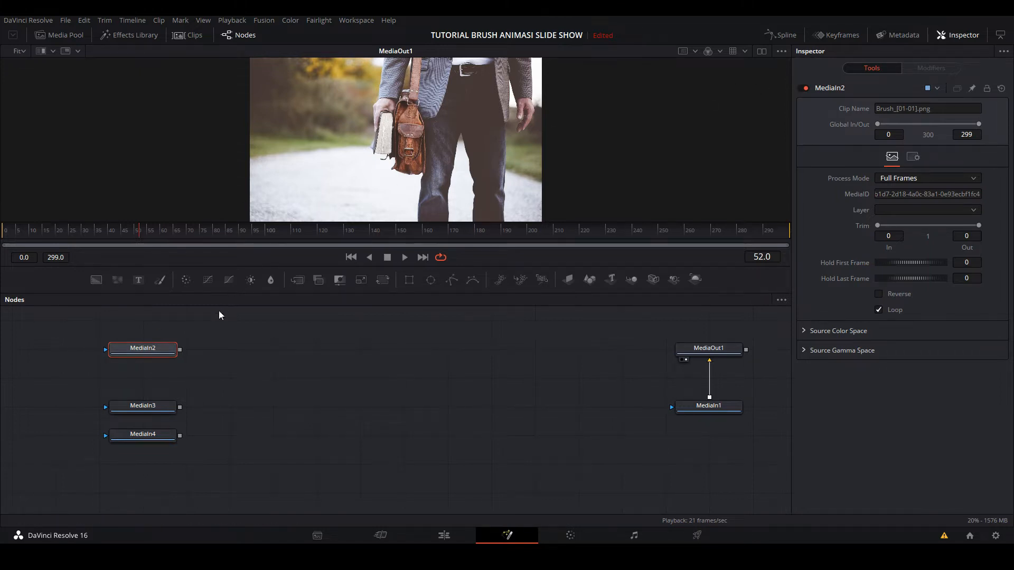
{"action": "left_click", "coordinate": [762, 51]}
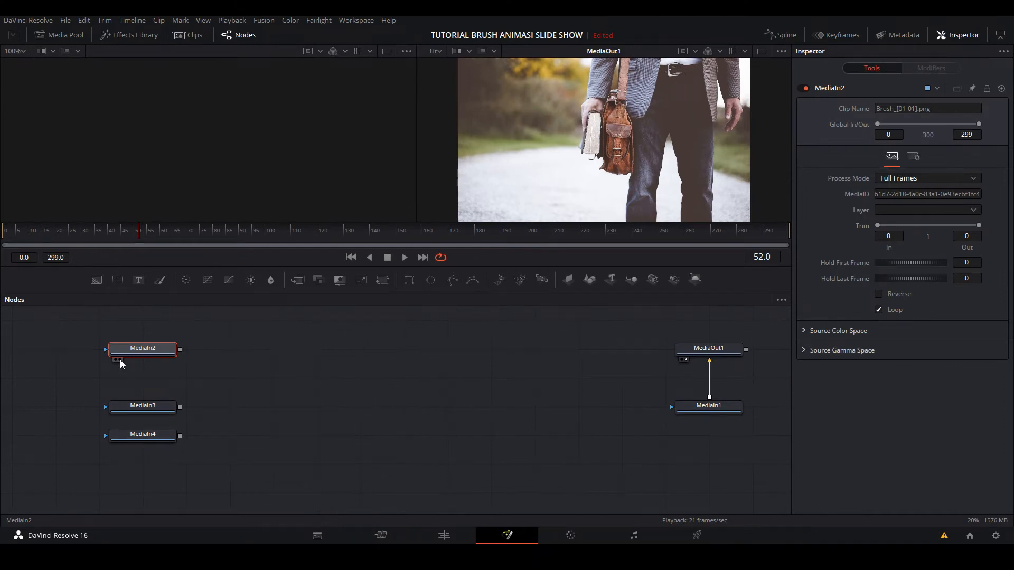
{"action": "left_click", "coordinate": [119, 360]}
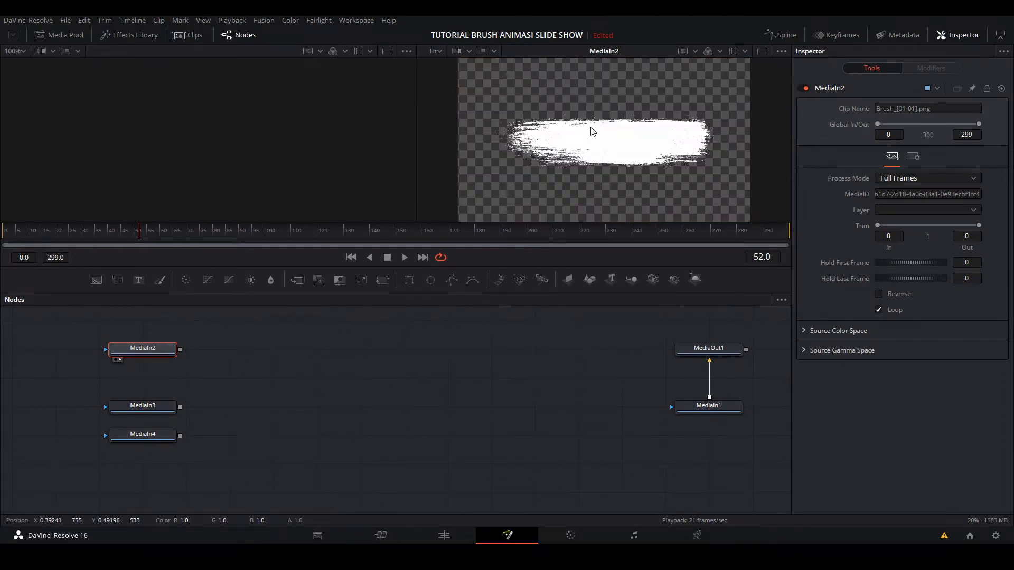
{"action": "left_click", "coordinate": [115, 360]}
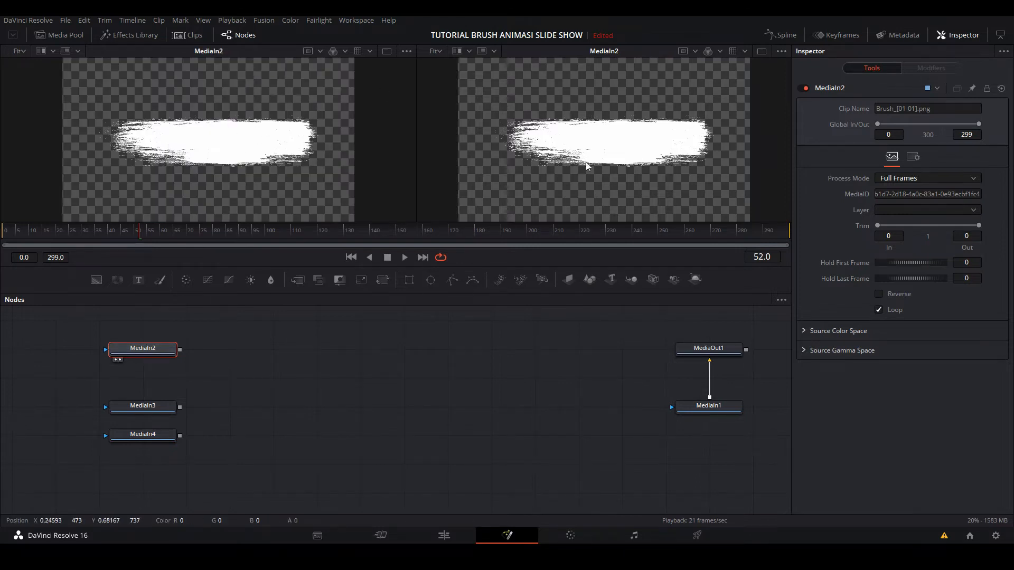
{"action": "left_click", "coordinate": [760, 52]}
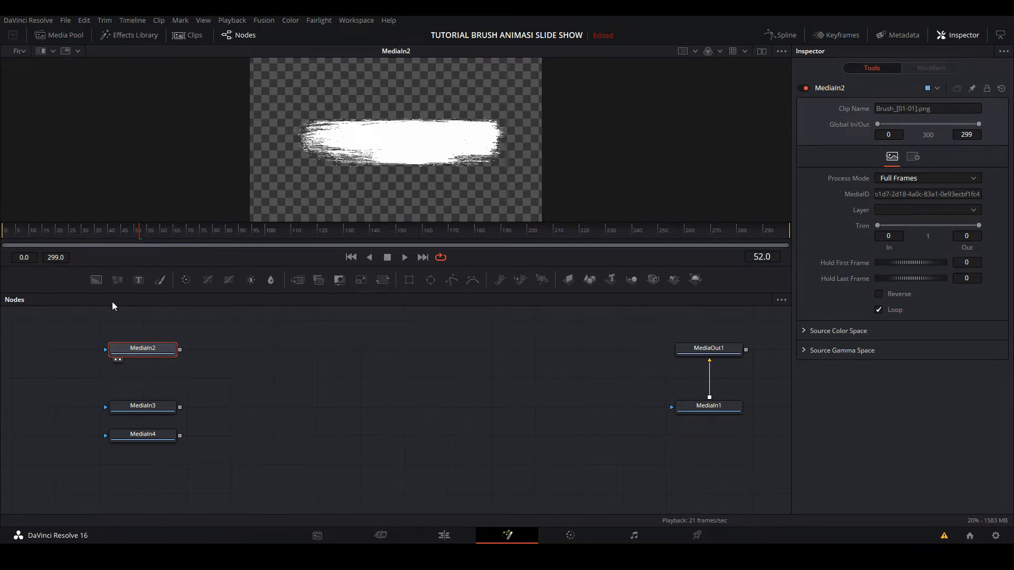
- View the MediaIn3 and MediaIn4 brush images in turn, then show MediaIn2 in the viewer again
{"action": "left_click", "coordinate": [135, 410]}
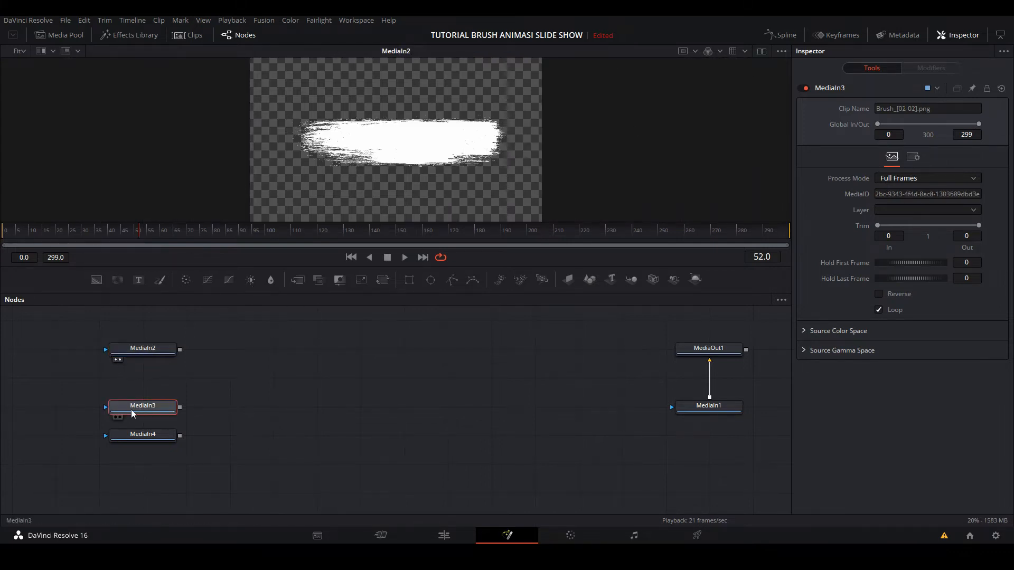
{"action": "left_click", "coordinate": [119, 418]}
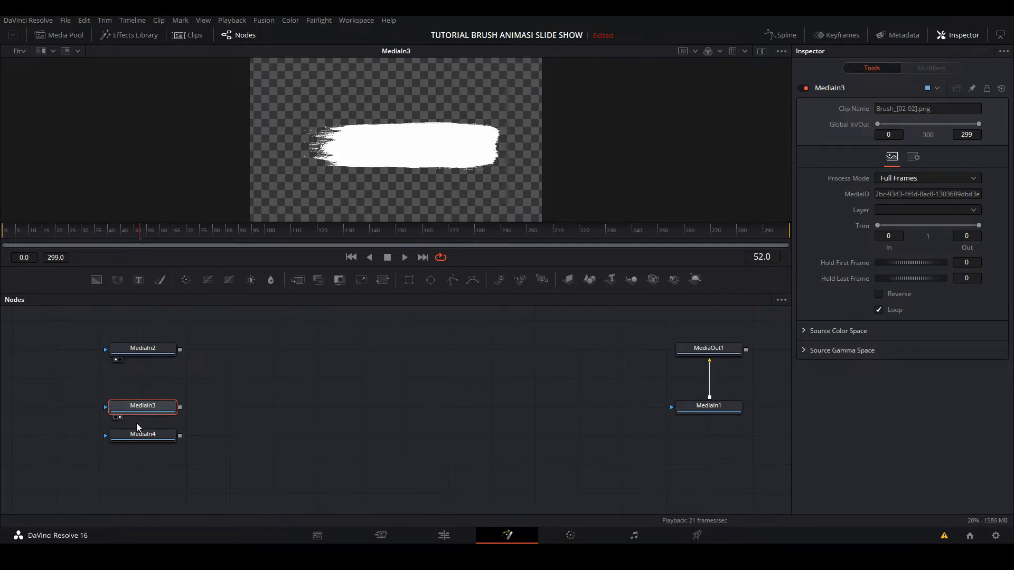
{"action": "left_click", "coordinate": [120, 446]}
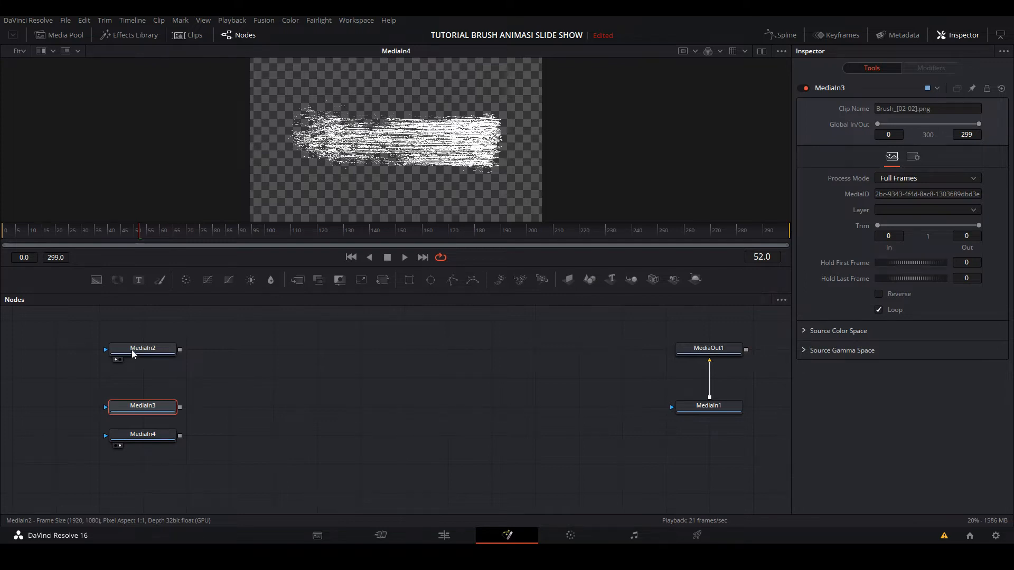
{"action": "left_click_drag", "start_coordinate": [133, 351], "coordinate": [409, 160]}
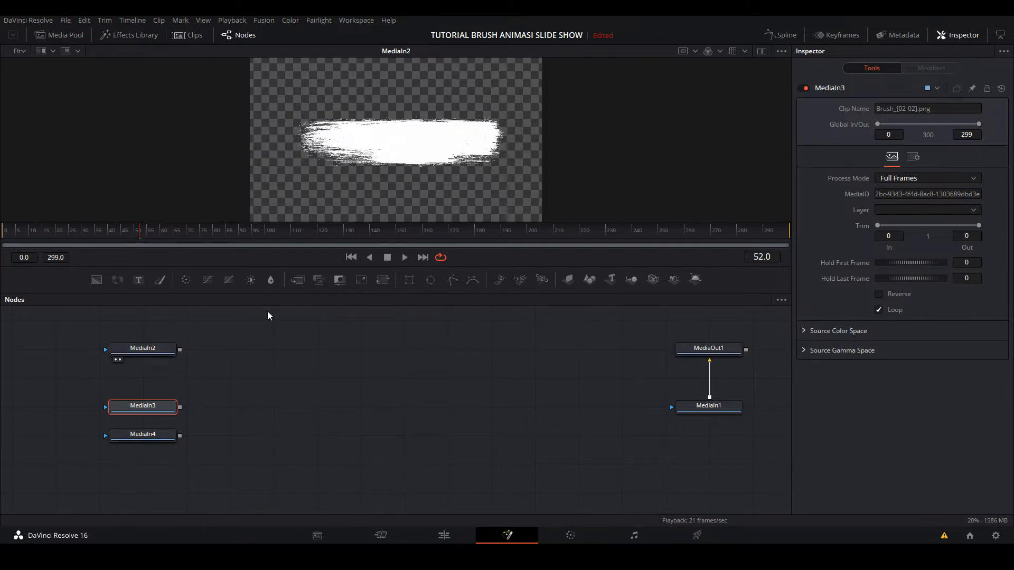
- Add a Rectangle mask, connect it to MediaIn2 instead of MediaIn3, and widen it to about 1.1 across the brush stroke
{"action": "left_click", "coordinate": [409, 280]}
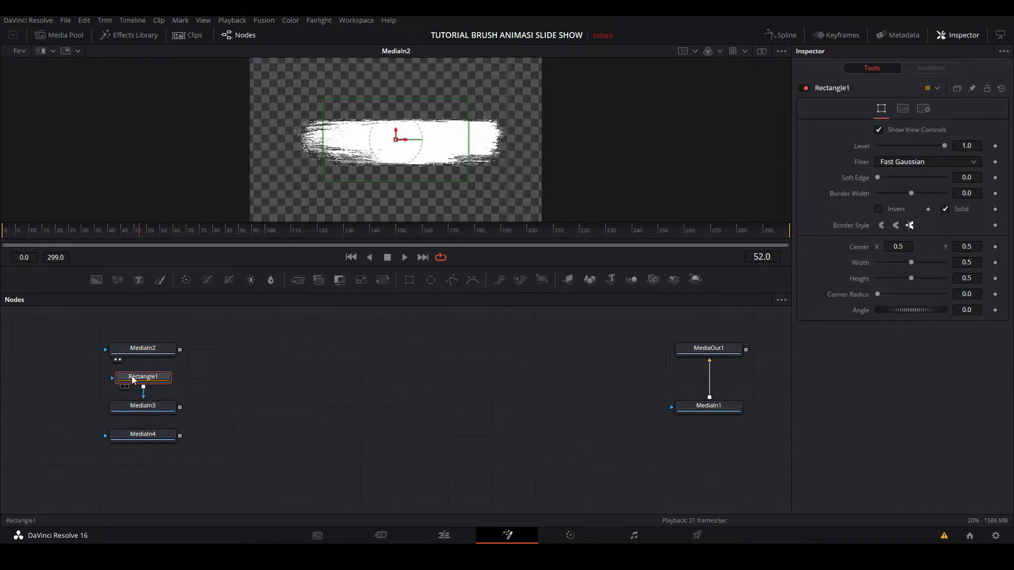
{"action": "left_click_drag", "start_coordinate": [133, 380], "coordinate": [89, 380]}
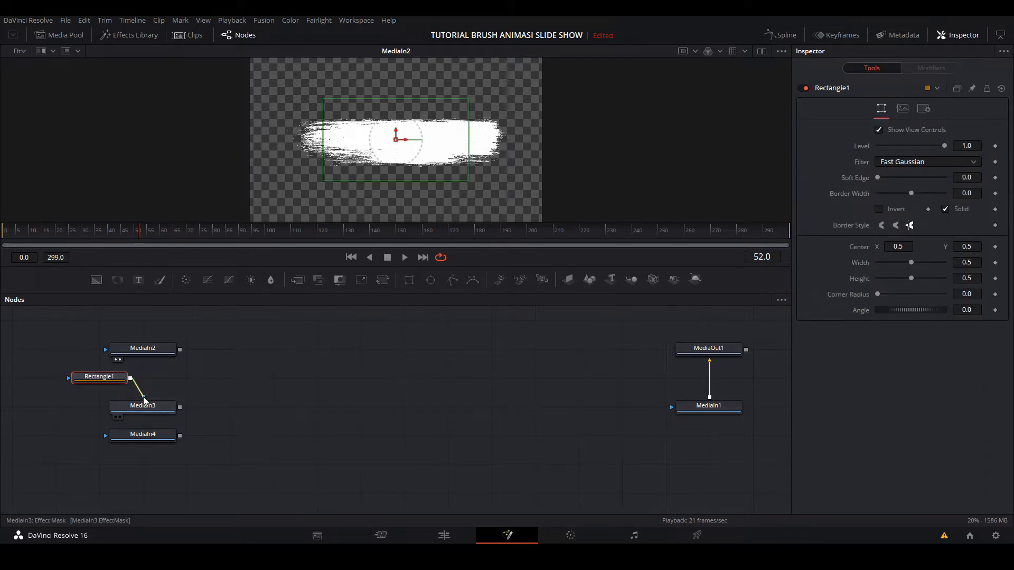
{"action": "left_click_drag", "start_coordinate": [144, 400], "coordinate": [57, 348]}
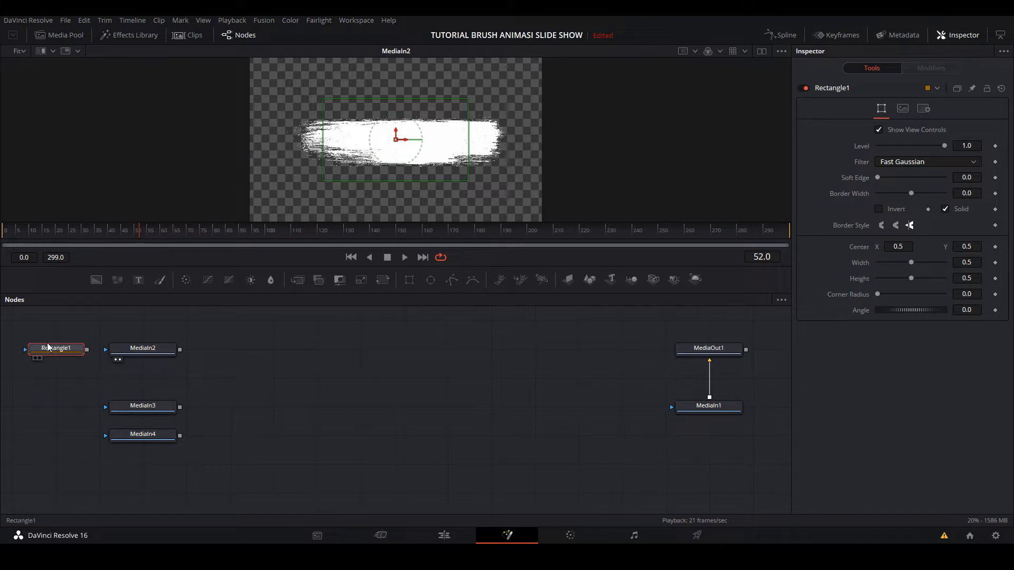
{"action": "left_click_drag", "start_coordinate": [120, 363], "coordinate": [117, 361]}
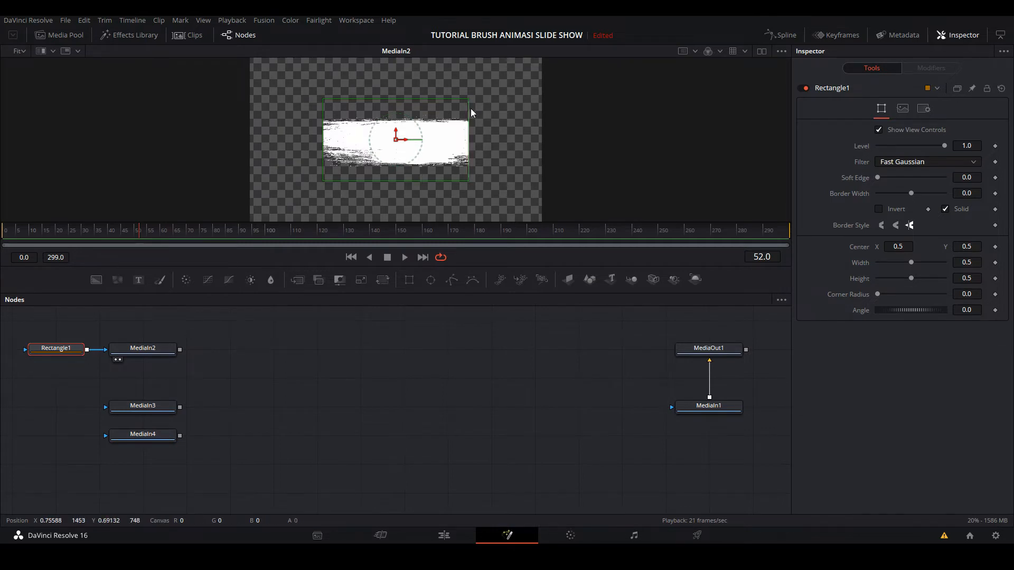
{"action": "left_click_drag", "start_coordinate": [471, 108], "coordinate": [556, 120]}
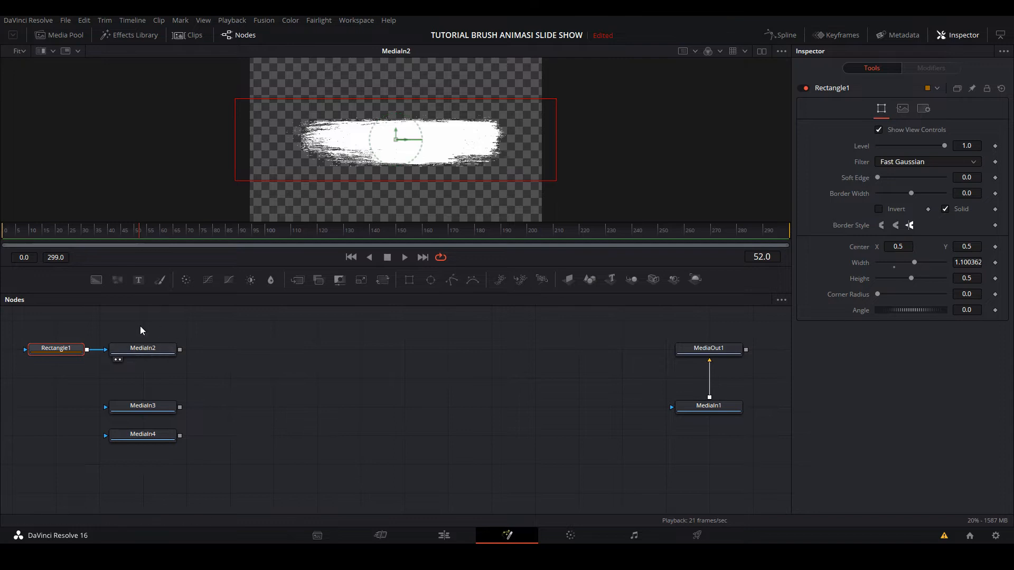
{"action": "left_click", "coordinate": [145, 350]}
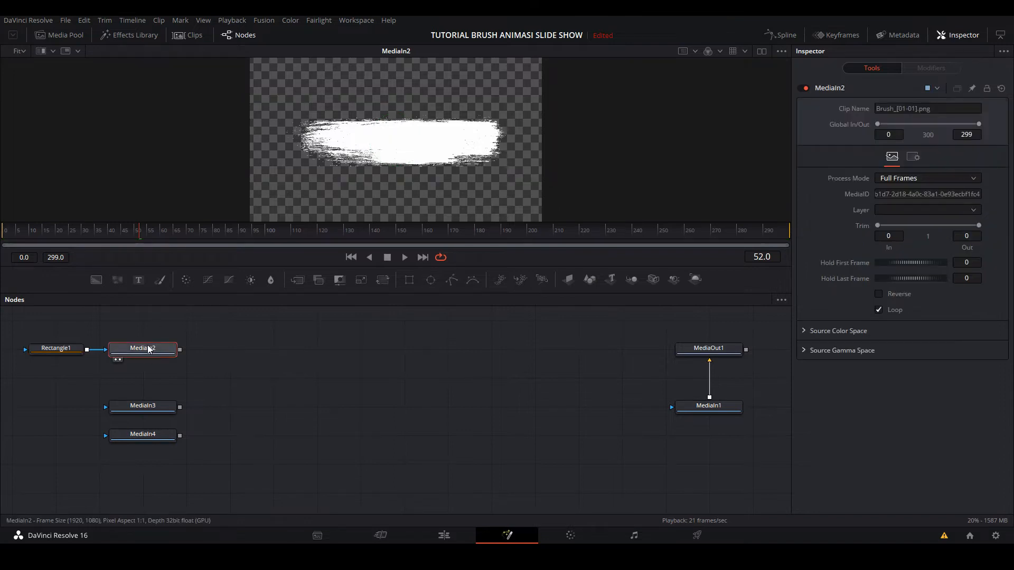
- Rename the MediaIn2 node as brush1
{"action": "right_click", "coordinate": [138, 349]}
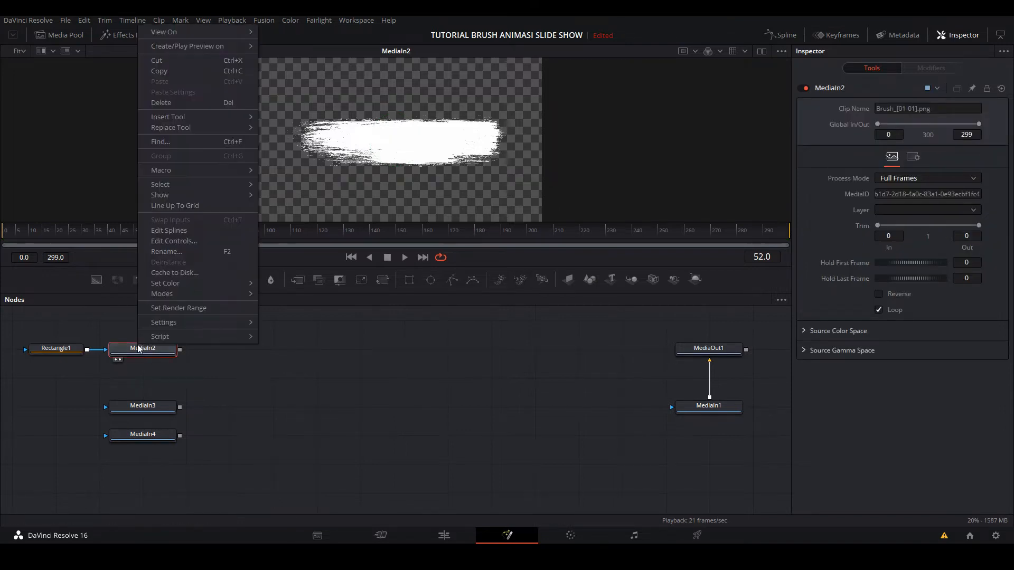
{"action": "left_click", "coordinate": [166, 252]}
{"action": "type", "text": "b"}
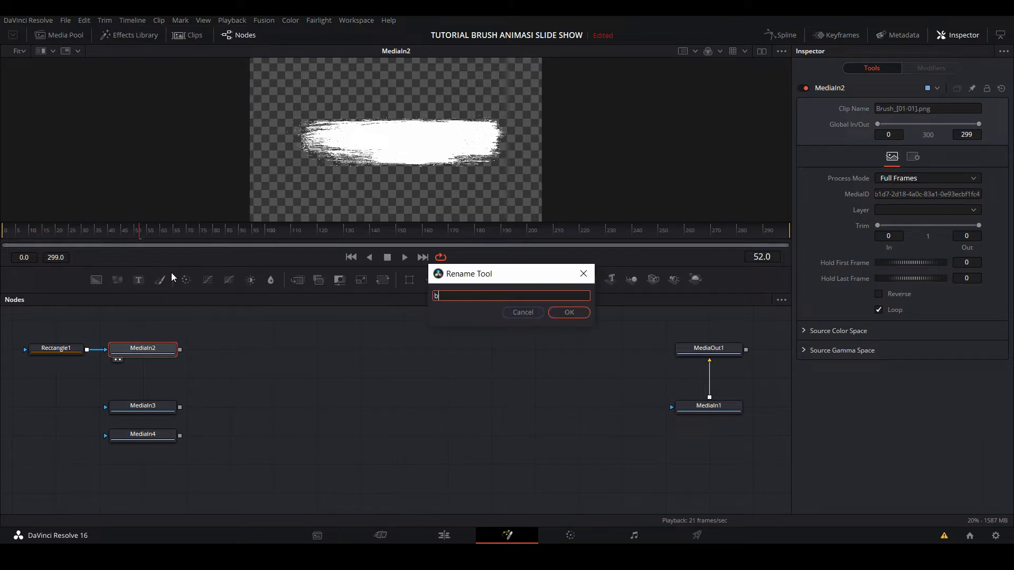
{"action": "type", "text": "rush1"}
{"action": "key", "text": "Return"}
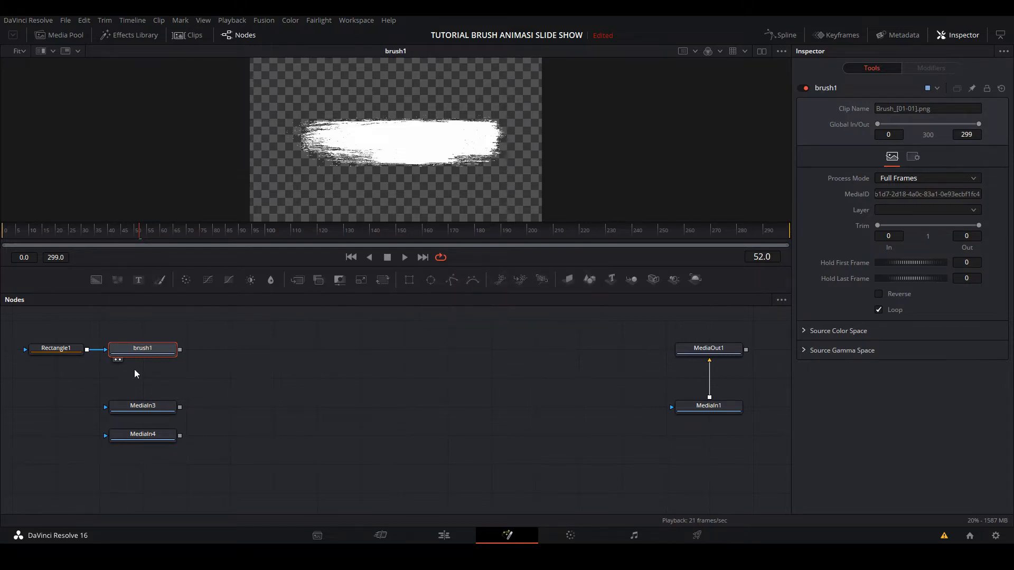
- Rename the MediaIn3 node as brush2
{"action": "left_click", "coordinate": [154, 404]}
{"action": "right_click", "coordinate": [154, 405]}
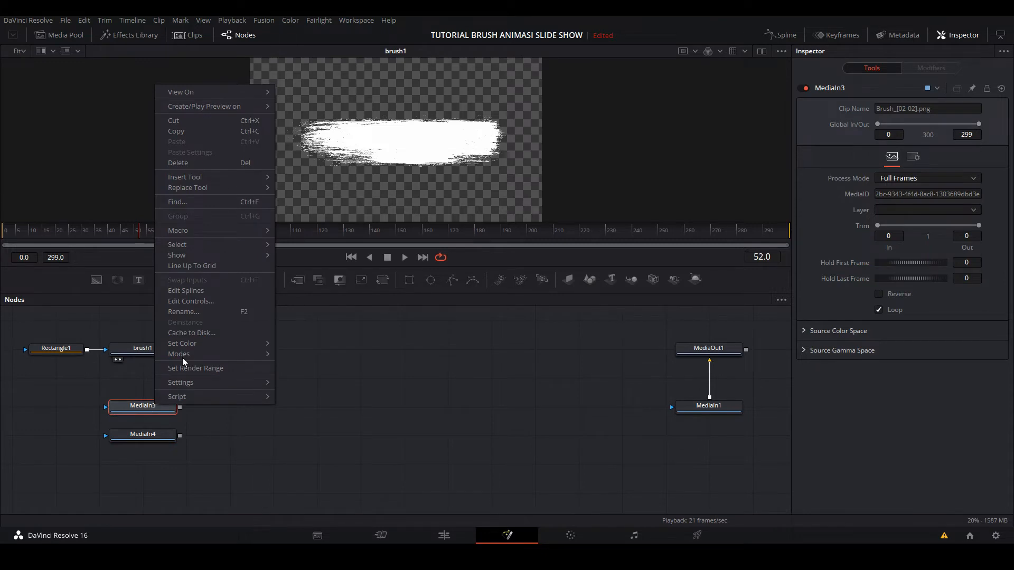
{"action": "left_click", "coordinate": [183, 313]}
{"action": "type", "text": "b"}
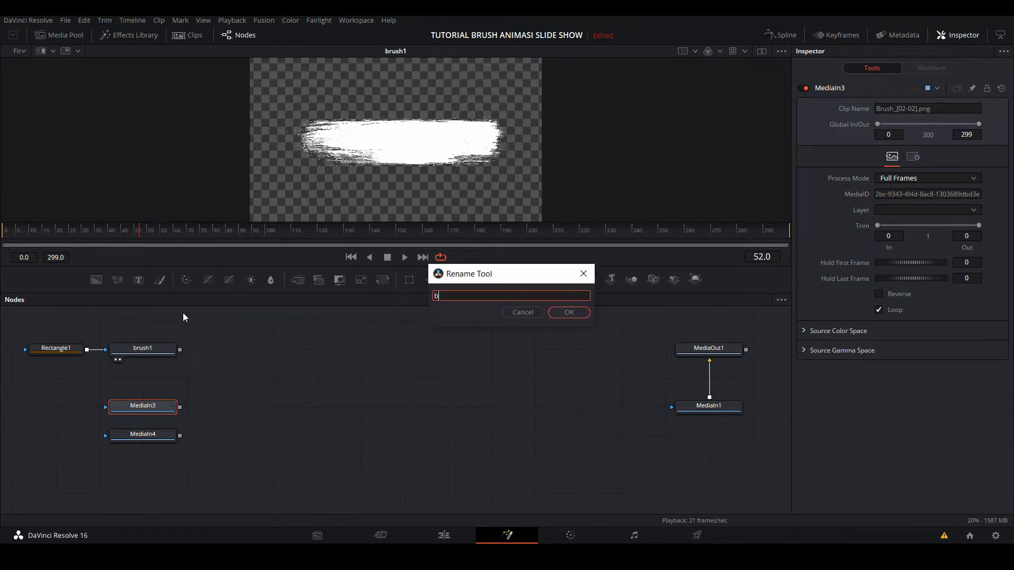
{"action": "type", "text": "rush 2"}
{"action": "key", "text": "Return"}
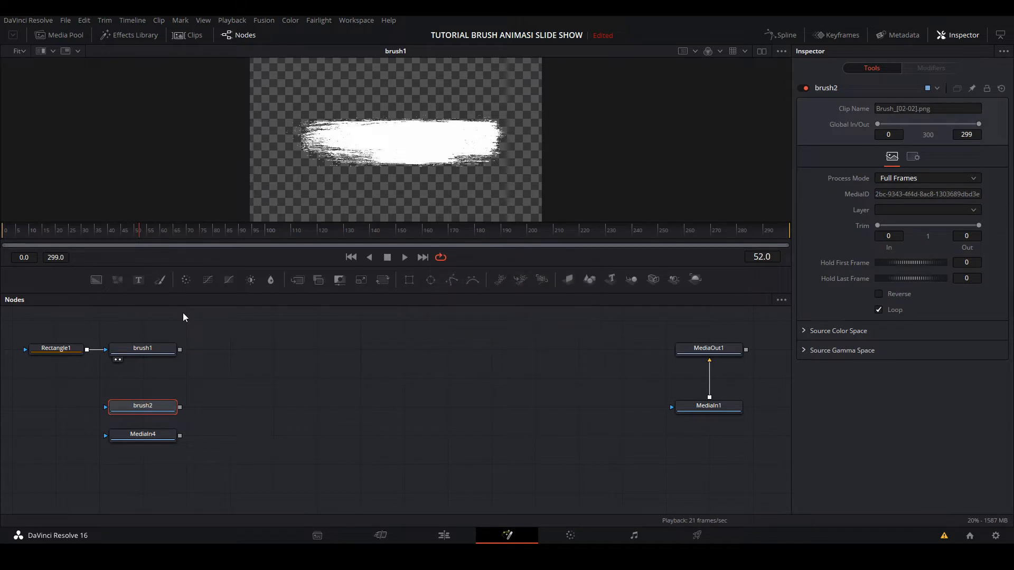
- Rename the MediaIn4 node as brush3 and clear the node selection
{"action": "left_click", "coordinate": [133, 436]}
{"action": "right_click", "coordinate": [143, 439]}
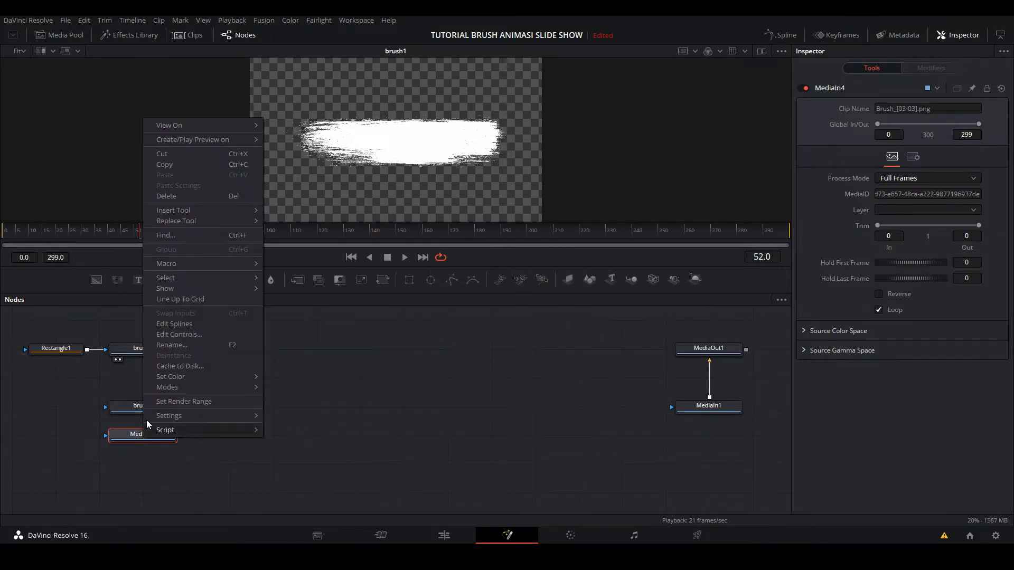
{"action": "left_click", "coordinate": [180, 346]}
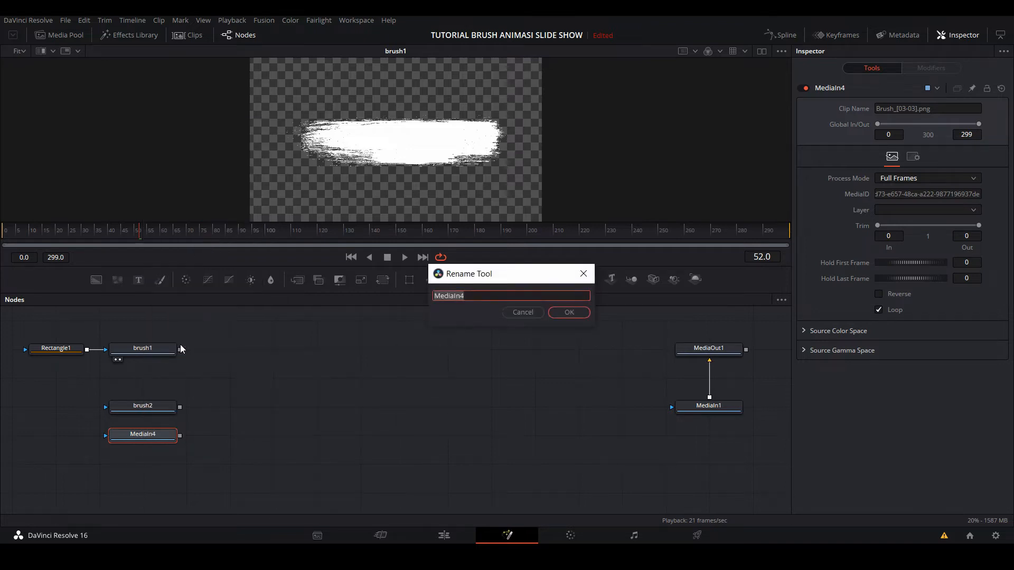
{"action": "type", "text": "brush 3"}
{"action": "key", "text": "Return"}
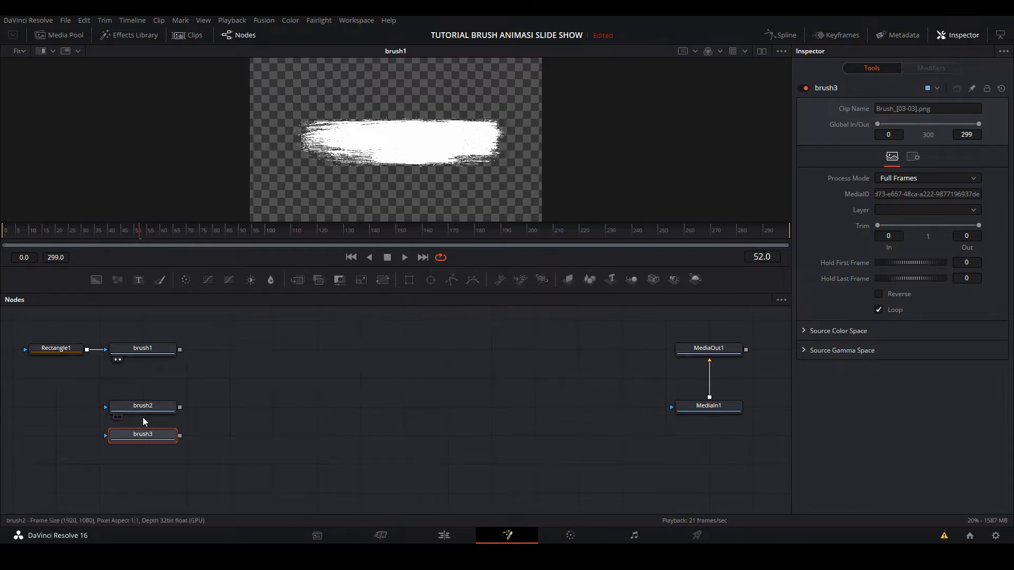
{"action": "left_click", "coordinate": [310, 440]}
- Add a Transform node connected to the output of brush1
{"action": "left_click", "coordinate": [147, 349]}
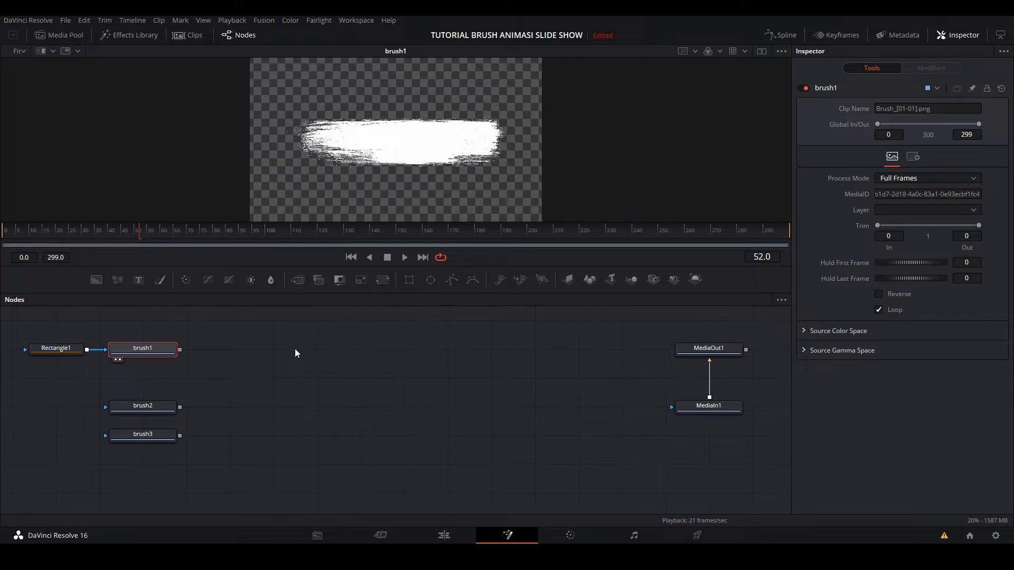
{"action": "key", "text": "shift+space"}
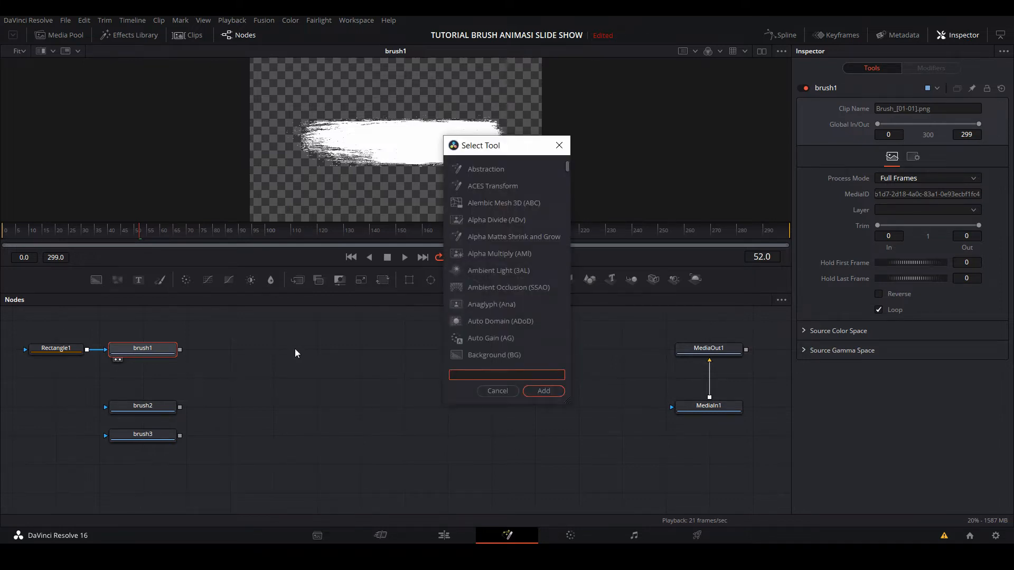
{"action": "key", "text": "Escape"}
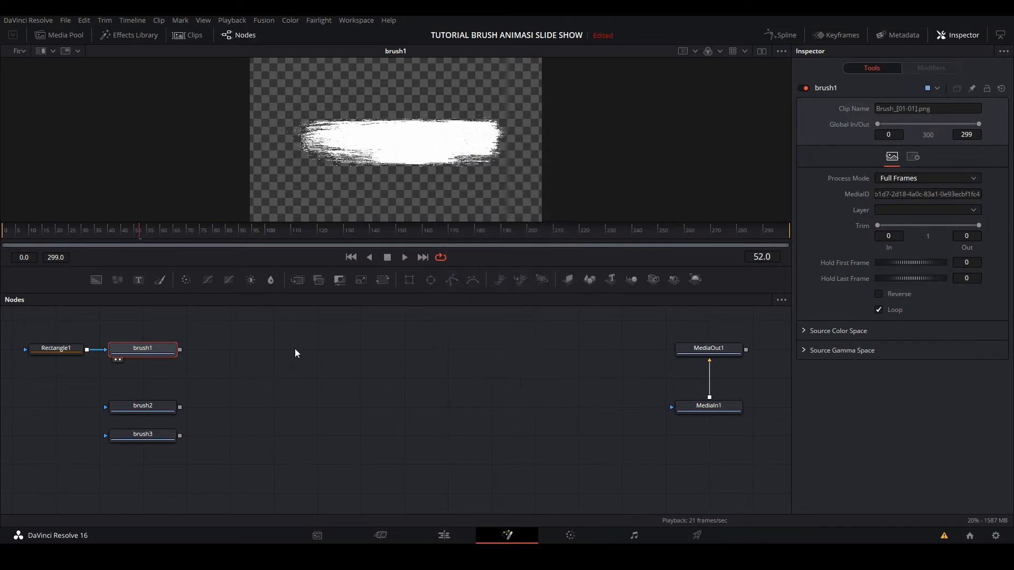
{"action": "mouse_move", "coordinate": [381, 279]}
{"action": "left_mouse_down"}
{"action": "mouse_move", "coordinate": [280, 340]}
{"action": "mouse_move", "coordinate": [235, 353]}
{"action": "left_mouse_up"}
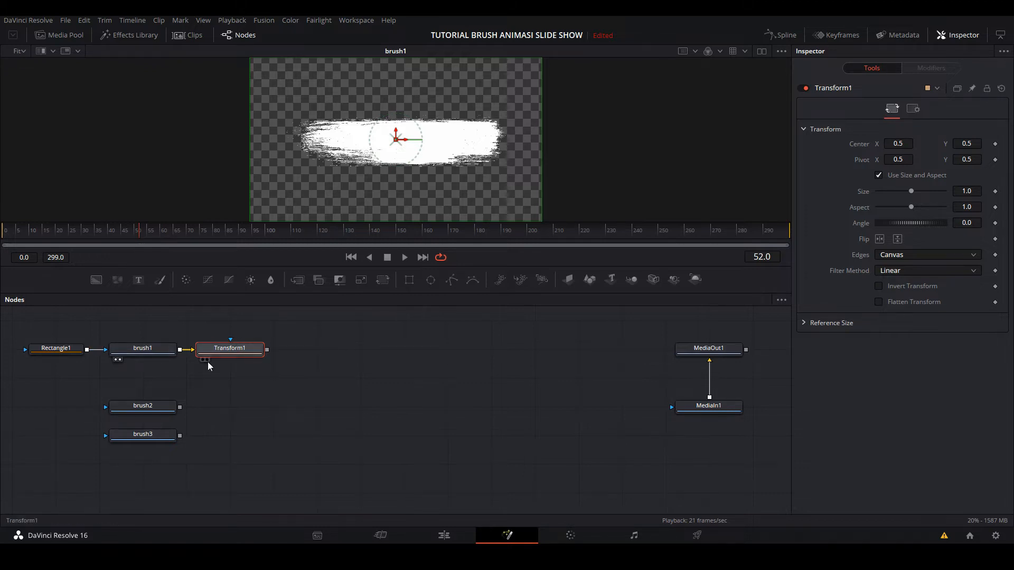
{"action": "mouse_move", "coordinate": [232, 346]}
{"action": "left_mouse_down"}
{"action": "mouse_move", "coordinate": [231, 328]}
{"action": "mouse_move", "coordinate": [244, 346]}
{"action": "left_mouse_up"}
- Show Transform1 in the viewer and enlarge the brush stroke to a size of about 1.37, nearly filling the frame width
{"action": "mouse_move", "coordinate": [542, 128]}
{"action": "left_mouse_down"}
{"action": "mouse_move", "coordinate": [651, 150]}
{"action": "mouse_move", "coordinate": [465, 143]}
{"action": "mouse_move", "coordinate": [571, 163]}
{"action": "mouse_move", "coordinate": [532, 153]}
{"action": "left_mouse_up"}
{"action": "left_click", "coordinate": [207, 359]}
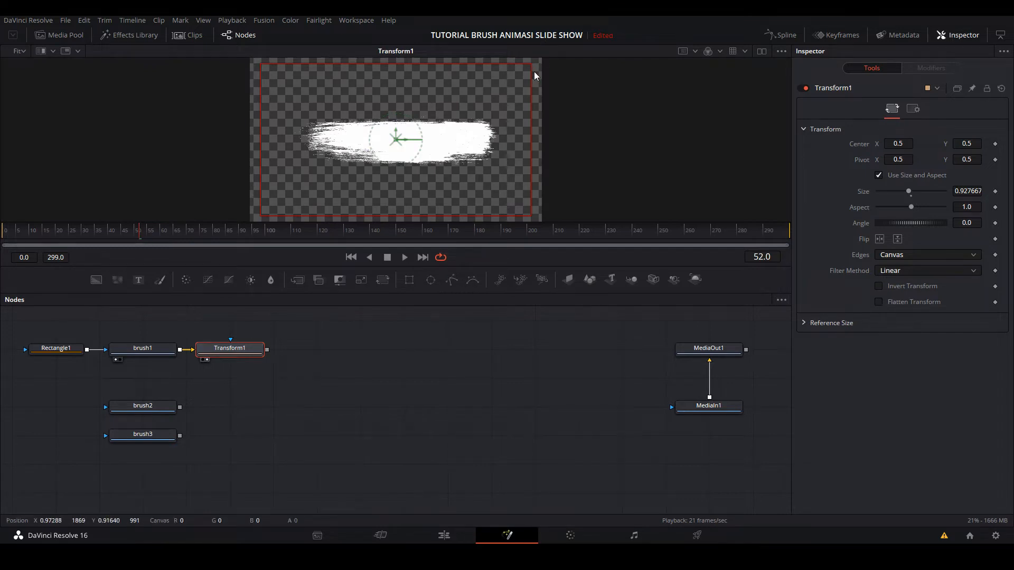
{"action": "mouse_move", "coordinate": [531, 78]}
{"action": "left_mouse_down"}
{"action": "mouse_move", "coordinate": [604, 87]}
{"action": "mouse_move", "coordinate": [582, 86]}
{"action": "mouse_move", "coordinate": [598, 95]}
{"action": "left_mouse_up"}
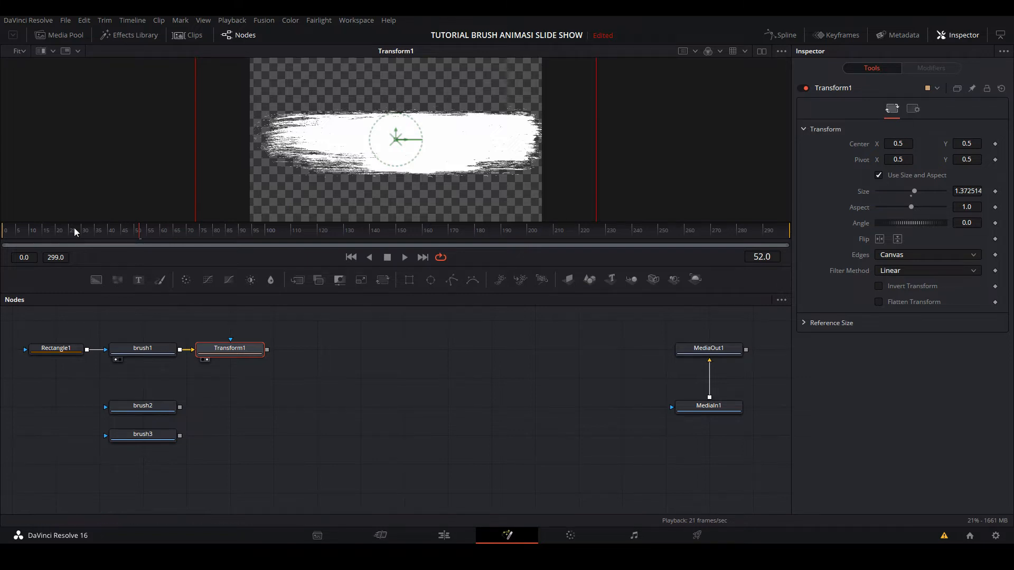
- Keyframe Rectangle1's Center at 0.5, 0.5 on frame 20 and off the image's left edge, about X -0.44, Y 0.53, on frame 0
{"action": "left_click", "coordinate": [54, 350]}
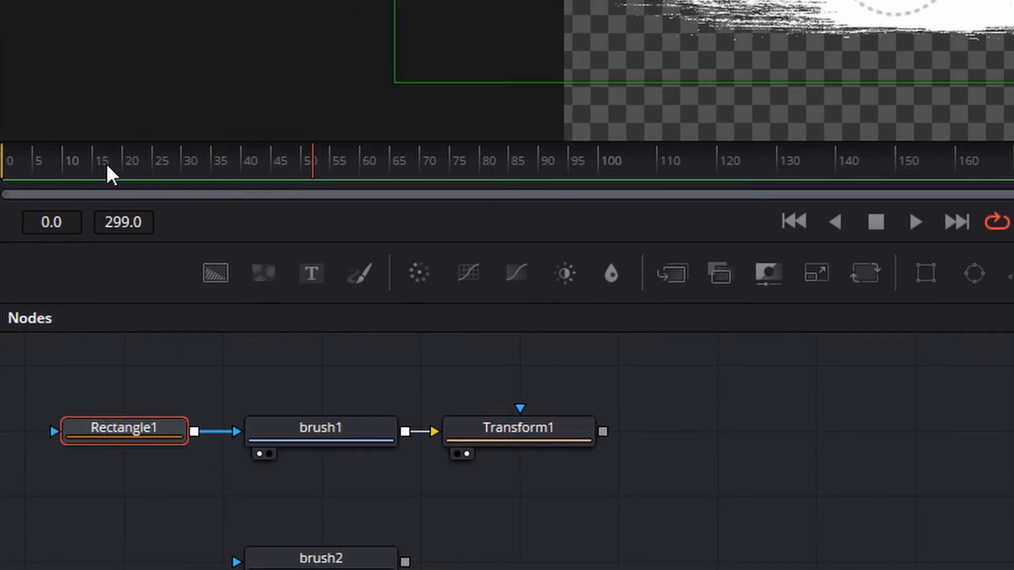
{"action": "left_click_drag", "start_coordinate": [107, 163], "coordinate": [81, 170]}
{"action": "left_click_drag", "start_coordinate": [83, 163], "coordinate": [120, 171]}
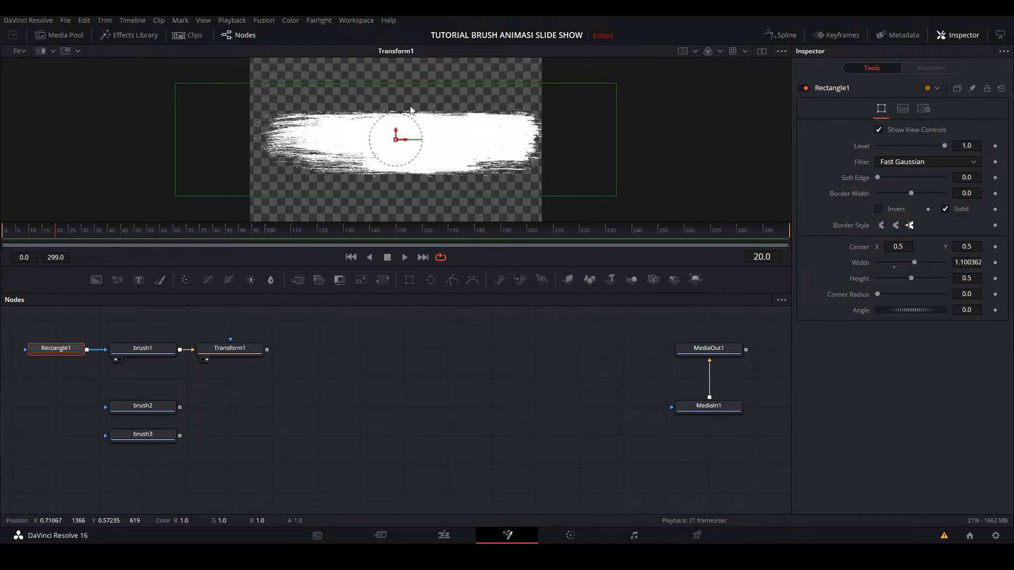
{"action": "left_click", "coordinate": [995, 247]}
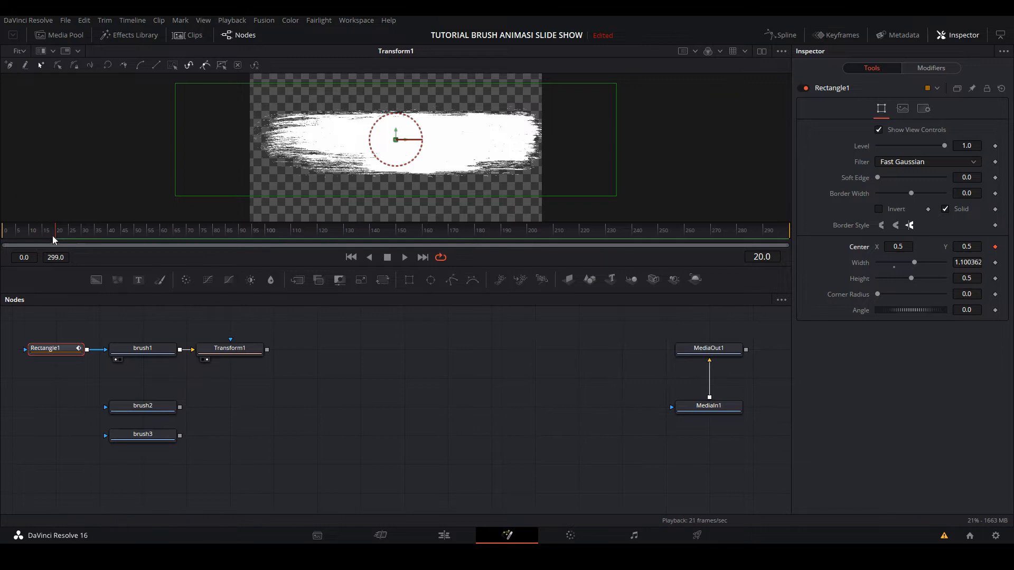
{"action": "left_click_drag", "start_coordinate": [52, 236], "coordinate": [2, 241]}
{"action": "left_click_drag", "start_coordinate": [389, 142], "coordinate": [21, 136]}
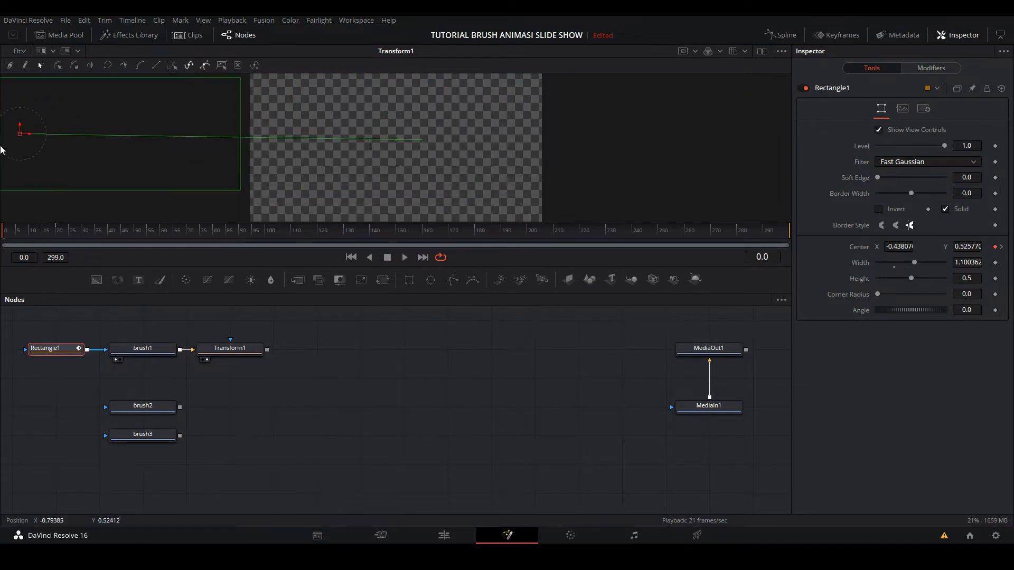
- Soften Rectangle1's edge to about 0.06 while checking the partly revealed stroke at frame 13, and play the reveal from frame 0
{"action": "left_click", "coordinate": [24, 236]}
{"action": "mouse_move", "coordinate": [24, 235]}
{"action": "left_mouse_down"}
{"action": "mouse_move", "coordinate": [57, 230]}
{"action": "mouse_move", "coordinate": [6, 235]}
{"action": "mouse_move", "coordinate": [56, 232]}
{"action": "mouse_move", "coordinate": [26, 232]}
{"action": "mouse_move", "coordinate": [39, 232]}
{"action": "left_mouse_up"}
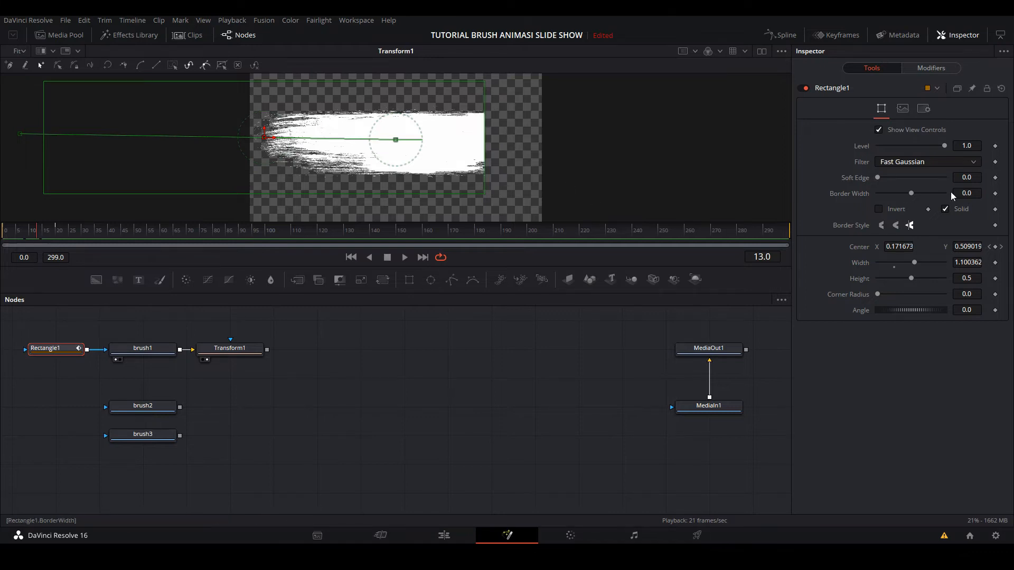
{"action": "left_click_drag", "start_coordinate": [879, 178], "coordinate": [899, 177]}
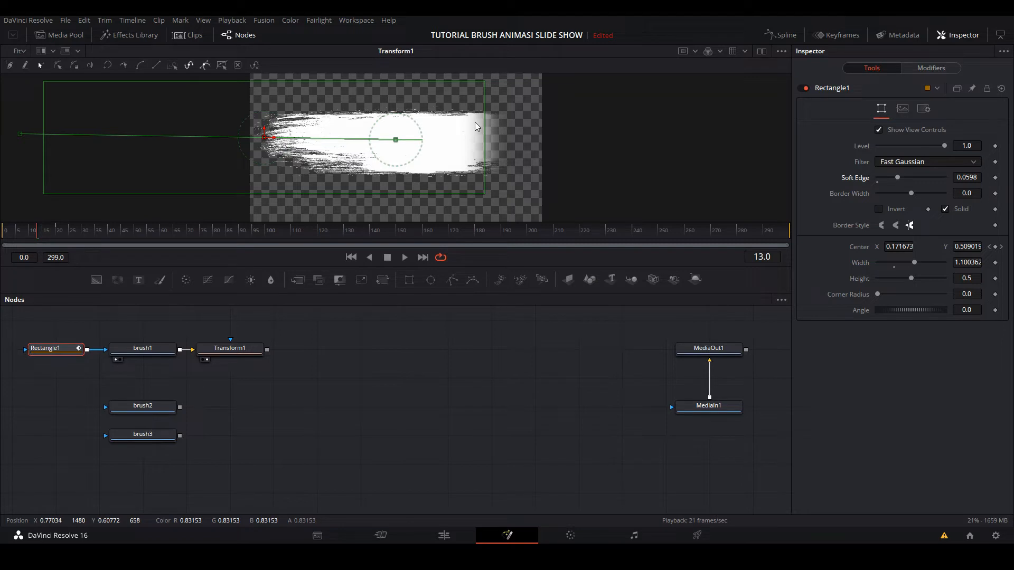
{"action": "left_click", "coordinate": [7, 232]}
{"action": "left_click_drag", "start_coordinate": [7, 233], "coordinate": [1, 237]}
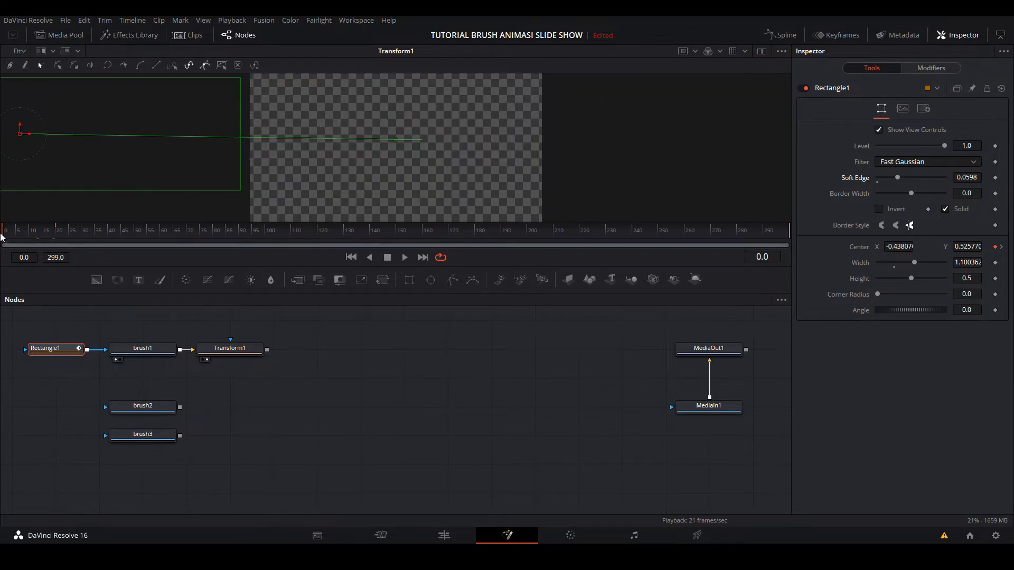
{"action": "key", "text": "space"}
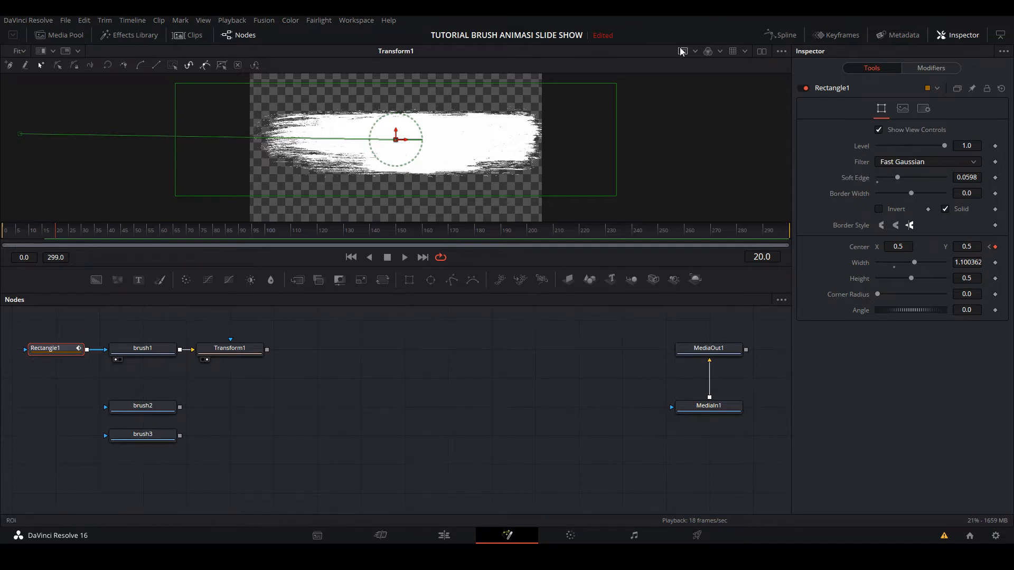
- Display Rectangle1's Center displacement curve in the Spline editor and smooth both of its keyframes
{"action": "left_click", "coordinate": [783, 35]}
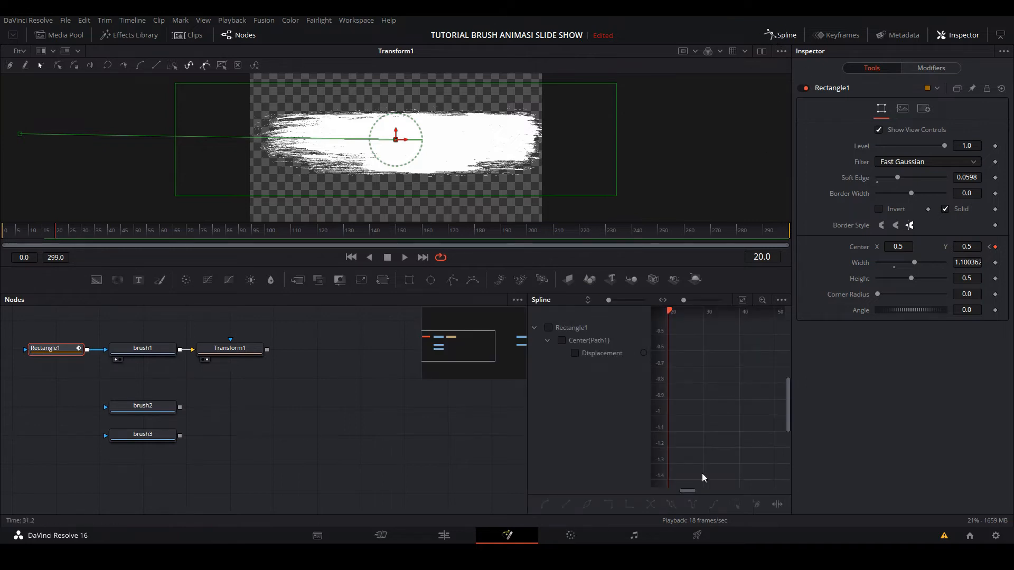
{"action": "mouse_move", "coordinate": [691, 492]}
{"action": "left_mouse_down"}
{"action": "mouse_move", "coordinate": [722, 495]}
{"action": "mouse_move", "coordinate": [672, 487]}
{"action": "left_mouse_up"}
{"action": "left_click", "coordinate": [549, 328]}
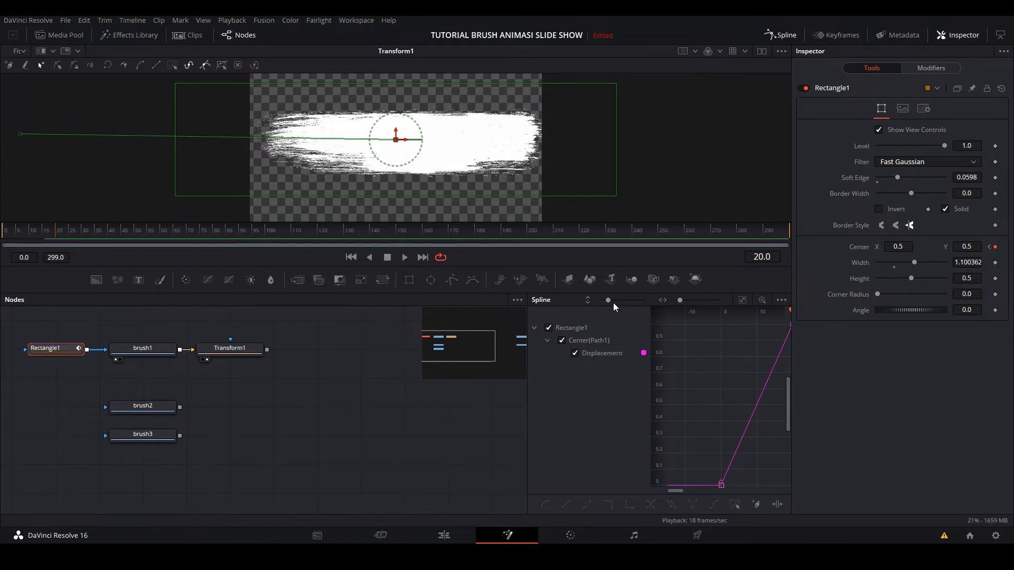
{"action": "left_click_drag", "start_coordinate": [610, 301], "coordinate": [603, 301]}
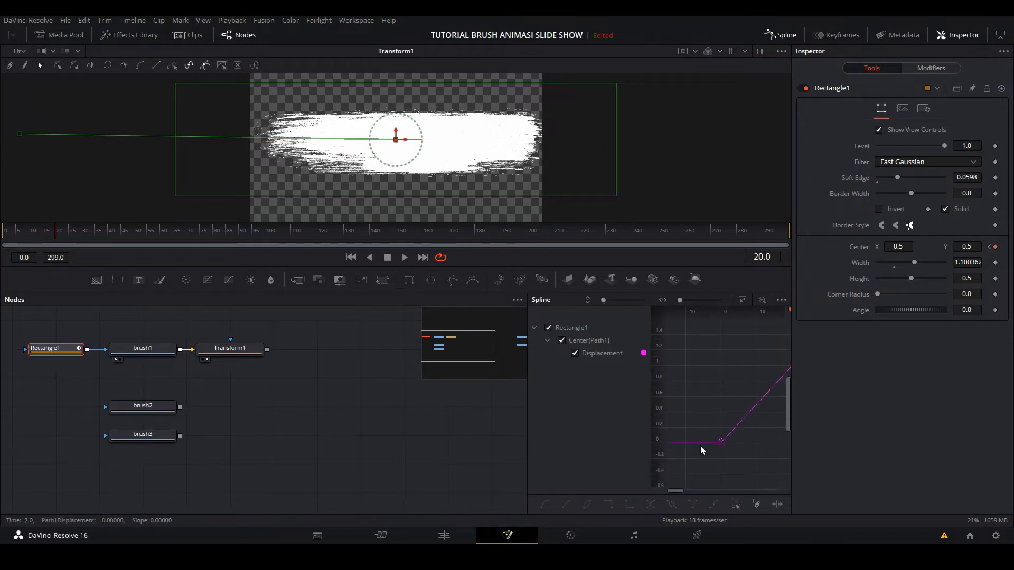
{"action": "left_click_drag", "start_coordinate": [678, 489], "coordinate": [678, 490]}
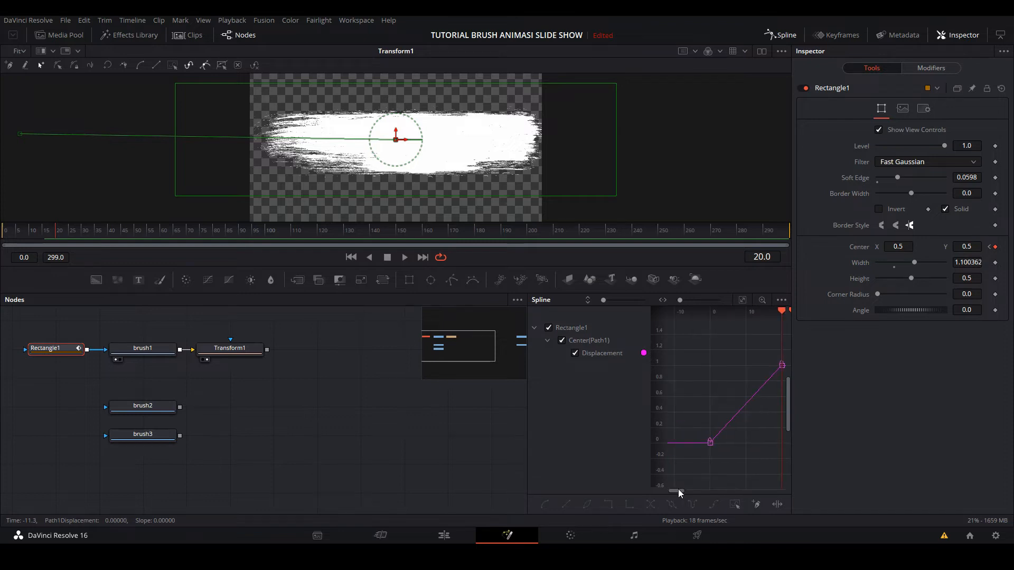
{"action": "left_click", "coordinate": [788, 360]}
{"action": "left_click_drag", "start_coordinate": [787, 360], "coordinate": [785, 413]}
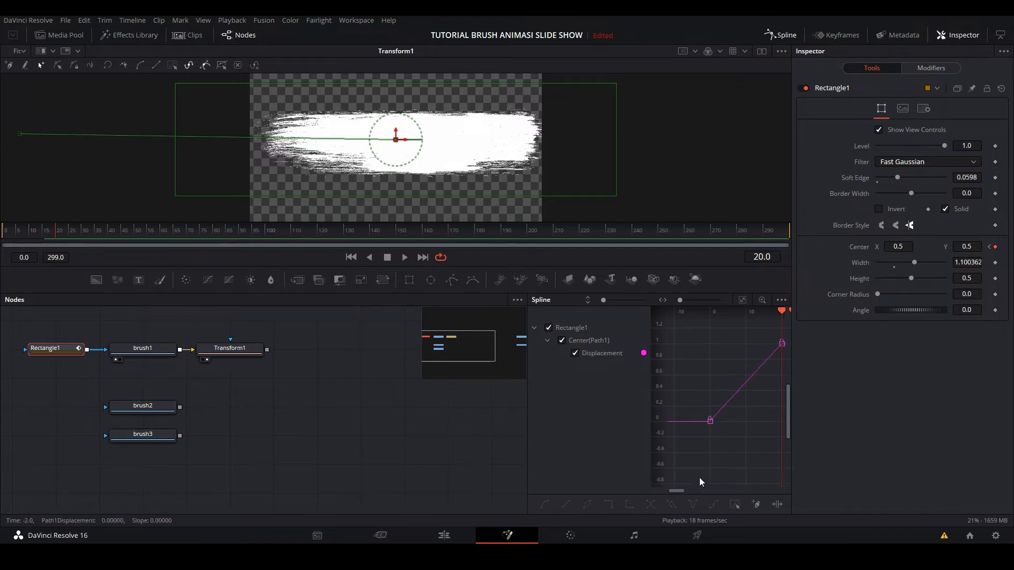
{"action": "left_click_drag", "start_coordinate": [684, 491], "coordinate": [685, 491]}
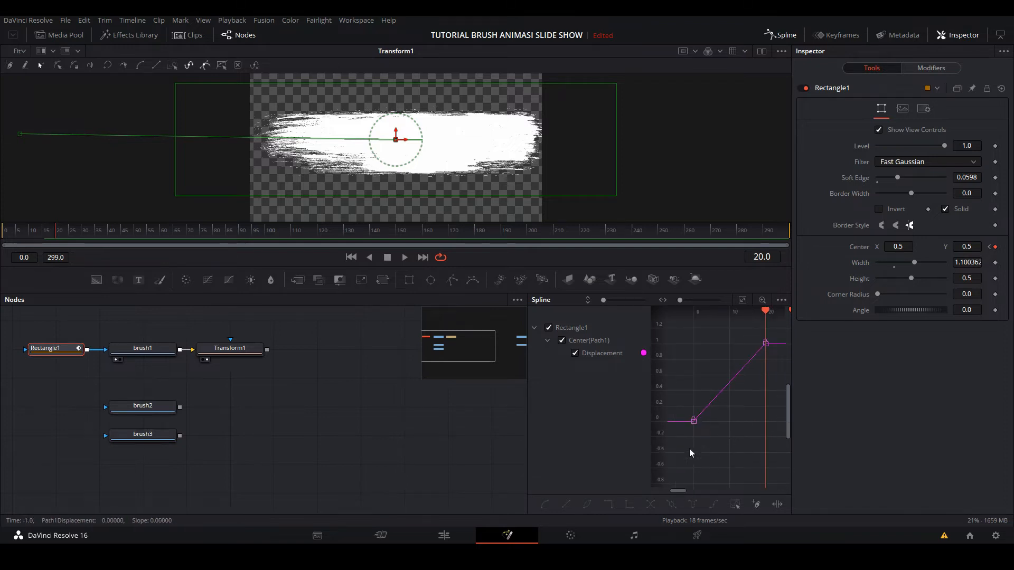
{"action": "left_click_drag", "start_coordinate": [679, 368], "coordinate": [786, 332]}
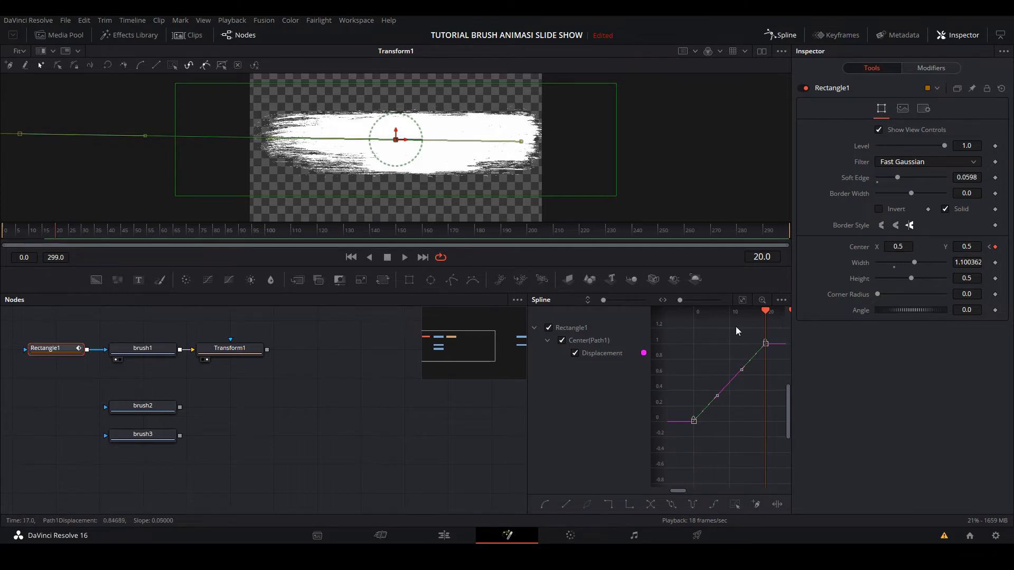
{"action": "left_click", "coordinate": [547, 505]}
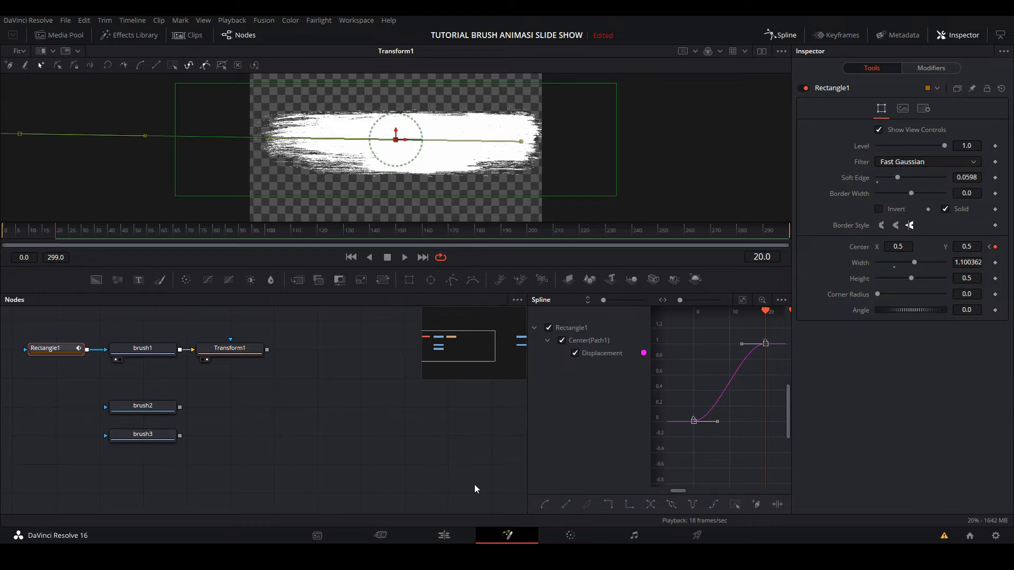
- Play the smoothed brush reveal from frame 0, return to the first frame and close the Spline editor
{"action": "left_click", "coordinate": [2, 233]}
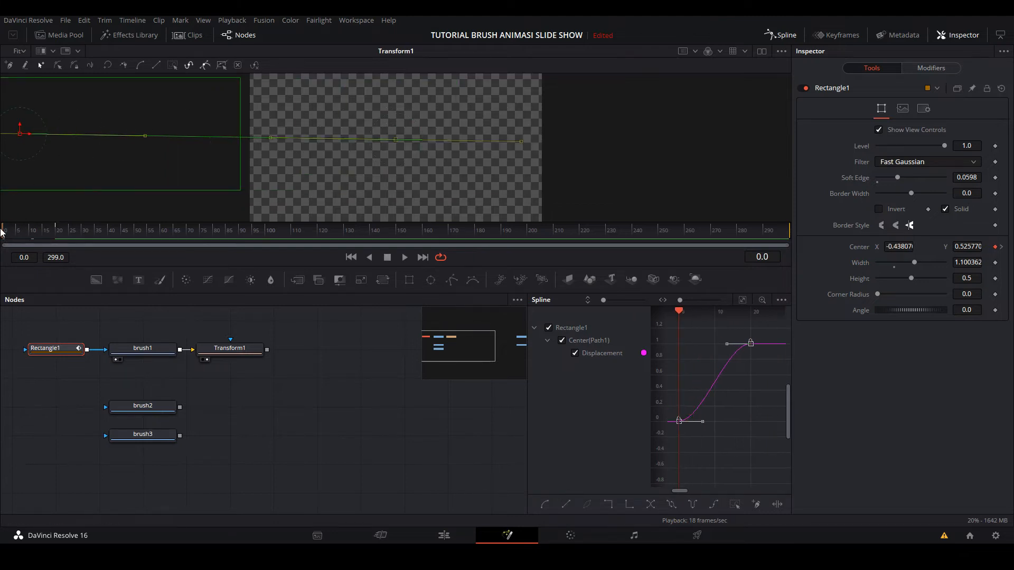
{"action": "key", "text": "space"}
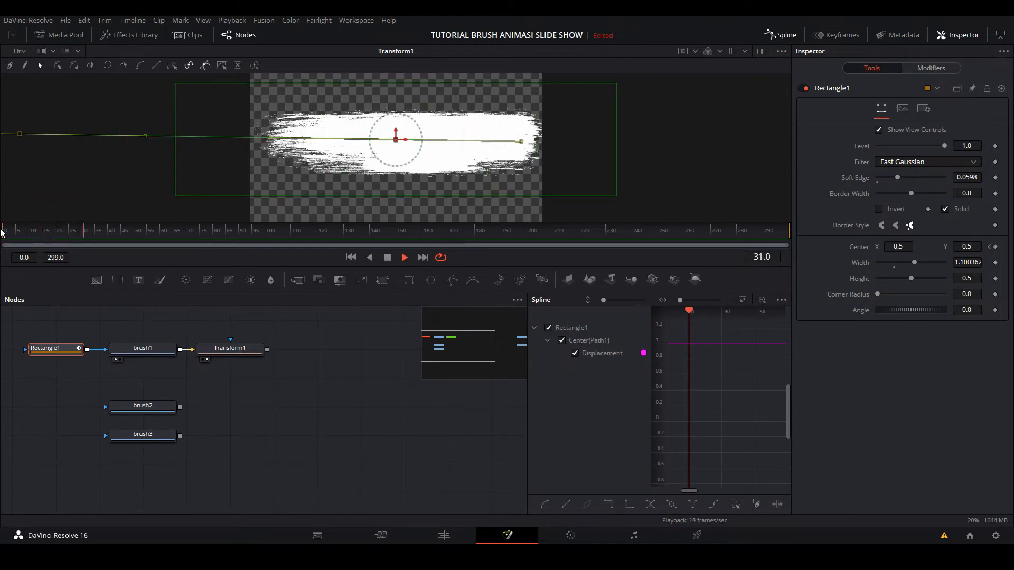
{"action": "key", "text": "space"}
{"action": "left_click", "coordinate": [2, 233]}
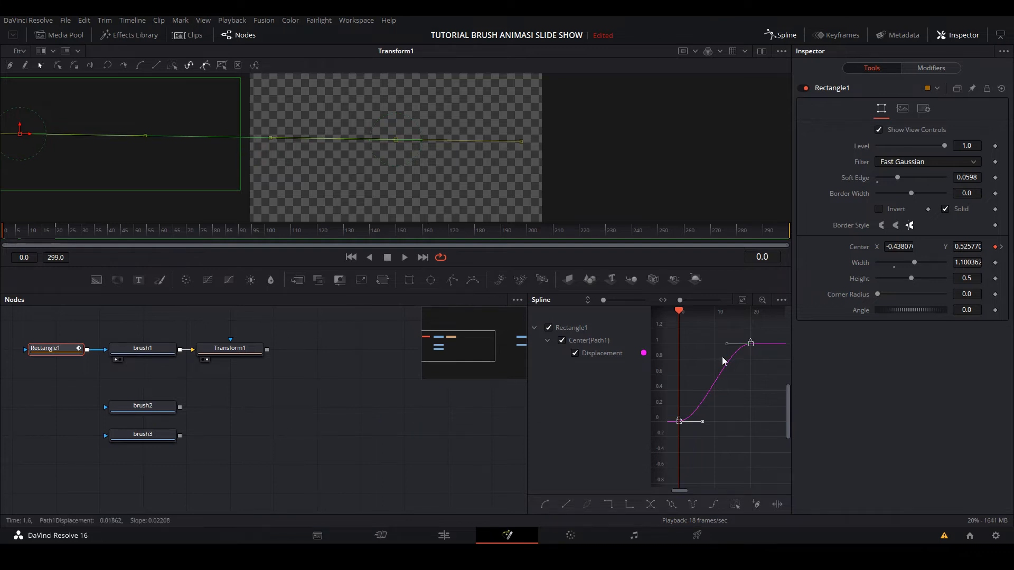
{"action": "left_click", "coordinate": [783, 35]}
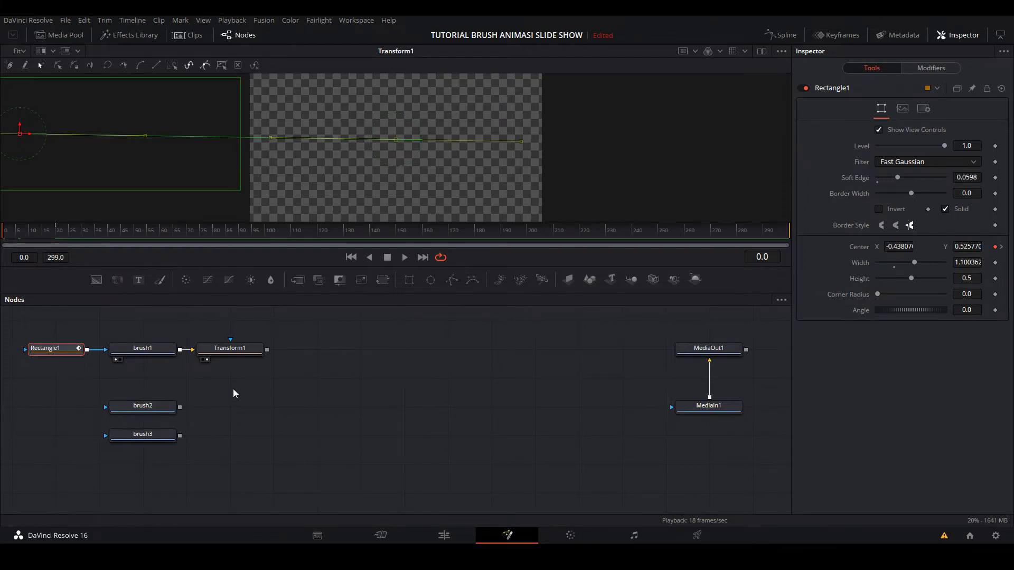
- Add a Transform node connected to the output of brush2
{"action": "left_click", "coordinate": [151, 406]}
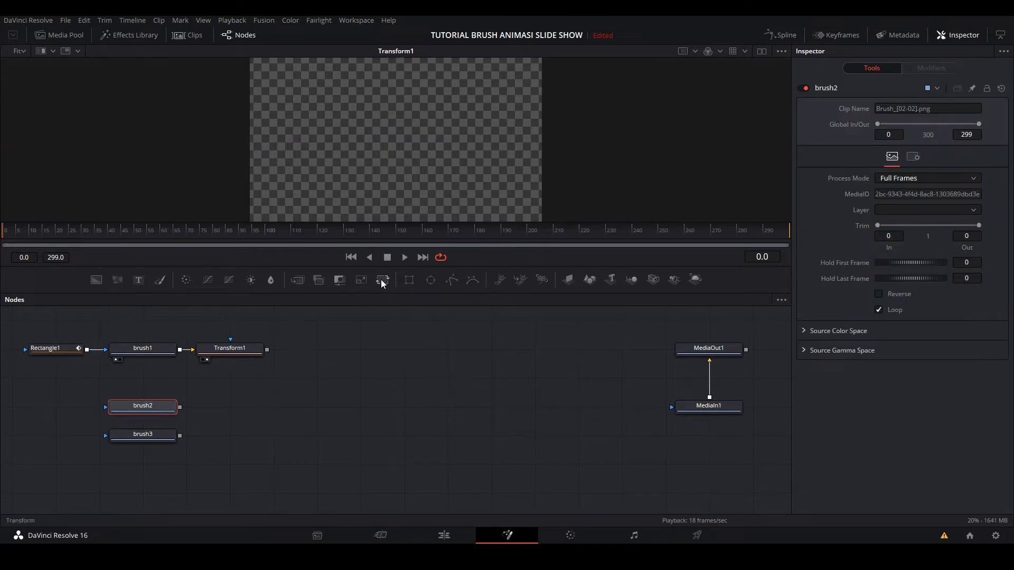
{"action": "mouse_move", "coordinate": [382, 279]}
{"action": "left_mouse_down"}
{"action": "mouse_move", "coordinate": [290, 382]}
{"action": "mouse_move", "coordinate": [221, 406]}
{"action": "left_mouse_up"}
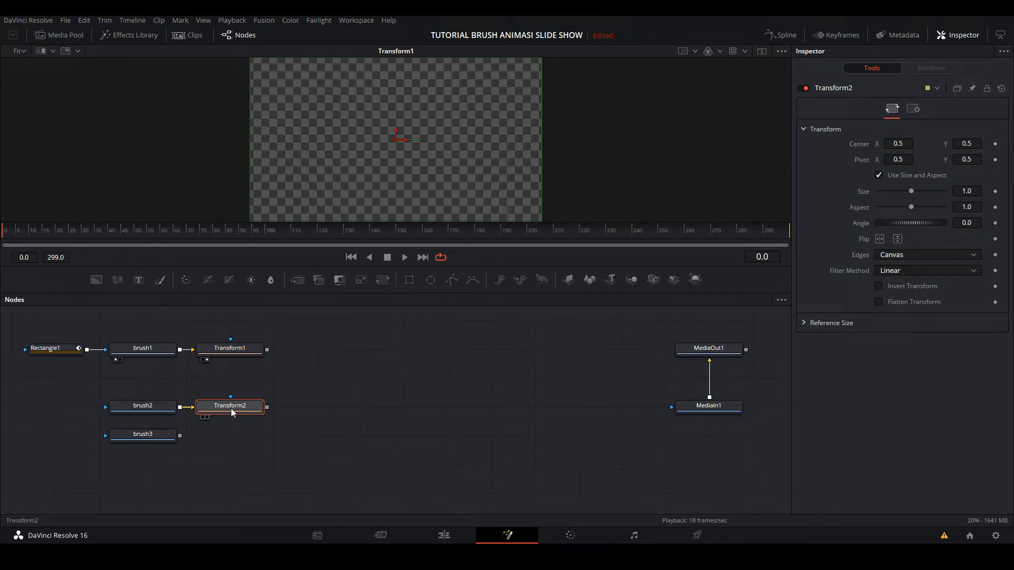
- View Transform2, enlarge the brush2 stroke to a size of about 1.42 and move its center to about X 0.46, Y 0.53
{"action": "left_click_drag", "start_coordinate": [331, 199], "coordinate": [338, 172]}
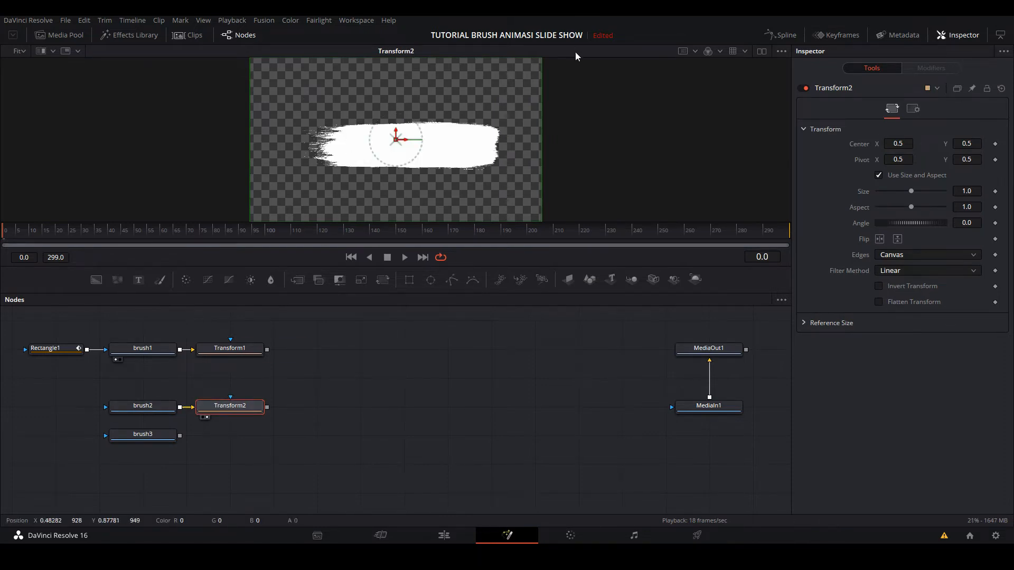
{"action": "left_click_drag", "start_coordinate": [544, 93], "coordinate": [603, 106]}
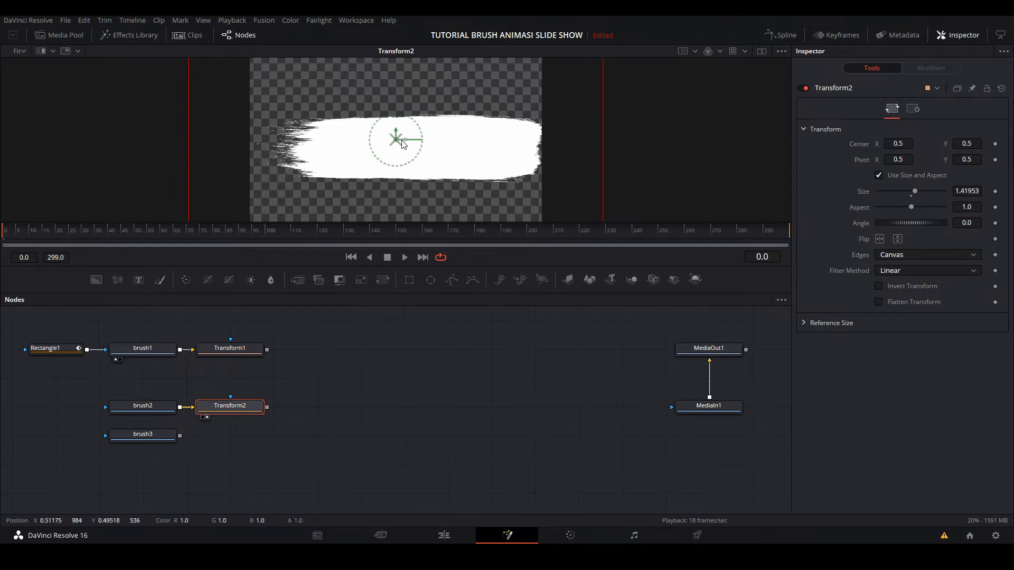
{"action": "left_click_drag", "start_coordinate": [397, 142], "coordinate": [386, 139]}
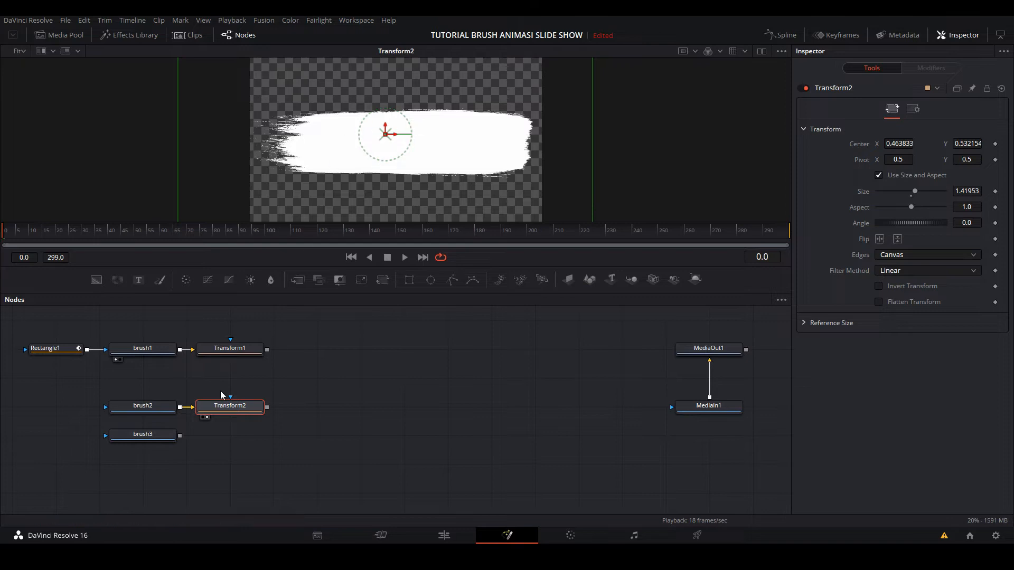
- Add a Transform node after brush3, view it and enlarge the stroke to a size of about 1.17
{"action": "left_click", "coordinate": [140, 437]}
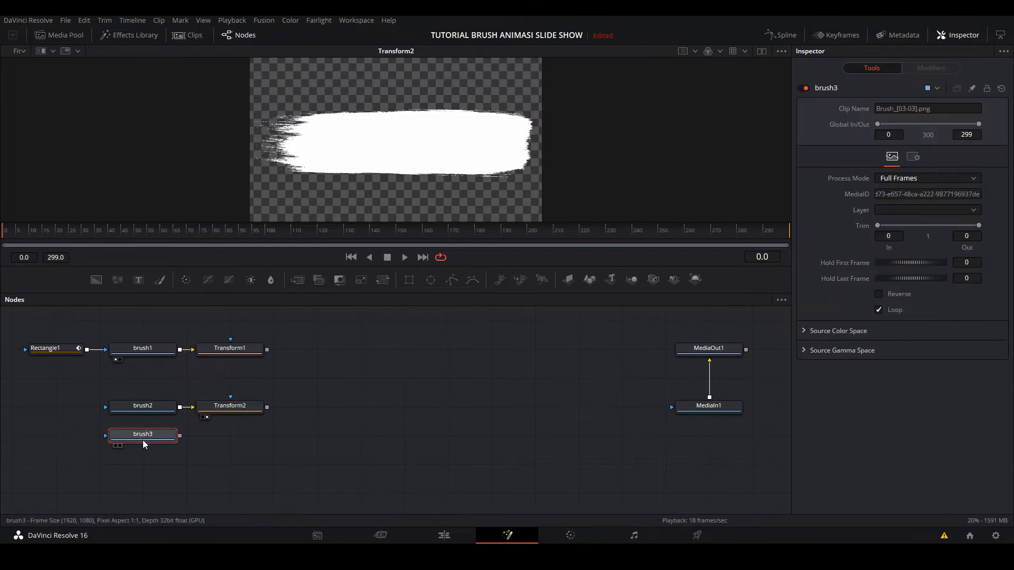
{"action": "left_click", "coordinate": [388, 283]}
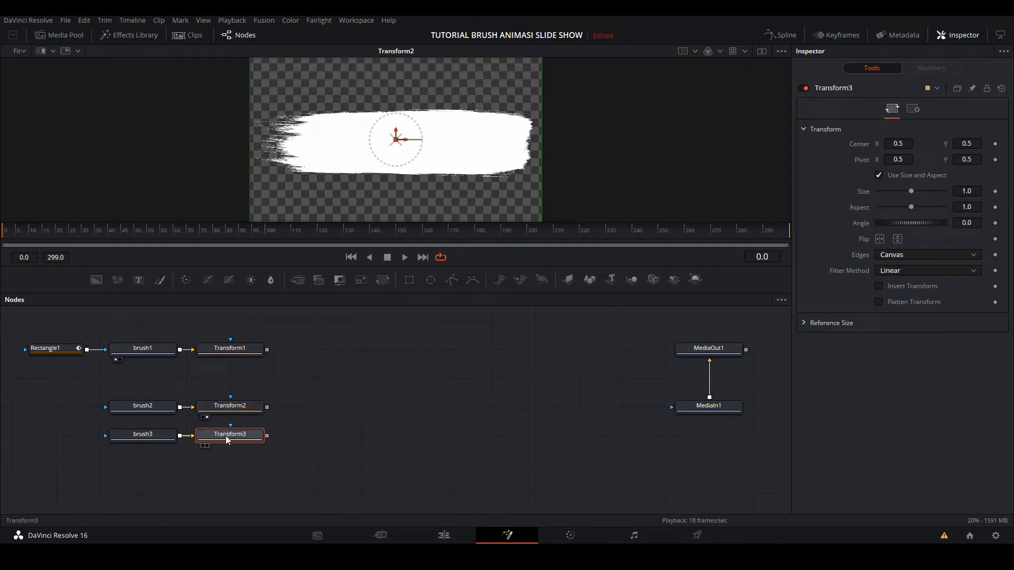
{"action": "key", "text": "1"}
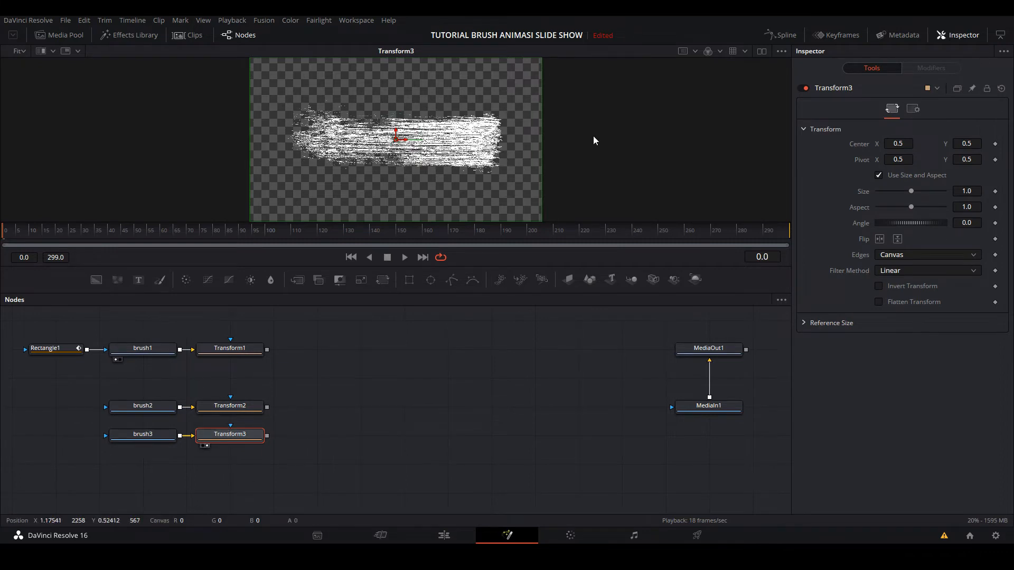
{"action": "left_click_drag", "start_coordinate": [543, 119], "coordinate": [568, 125]}
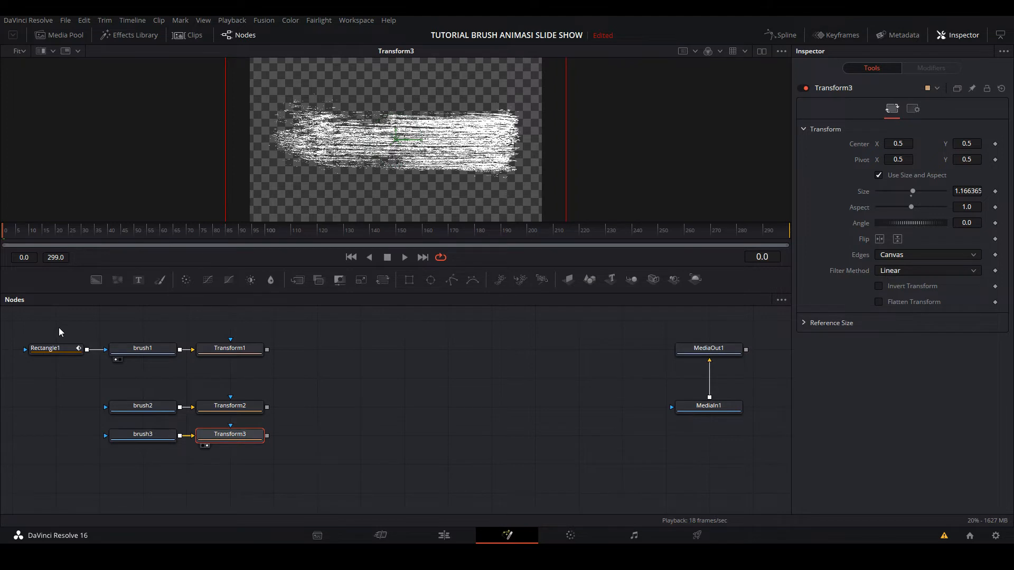
- Duplicate the keyframed Rectangle1 mask, connect the copy to brush2 and check the reveal through Transform2 up to frame 23
{"action": "left_click", "coordinate": [57, 348]}
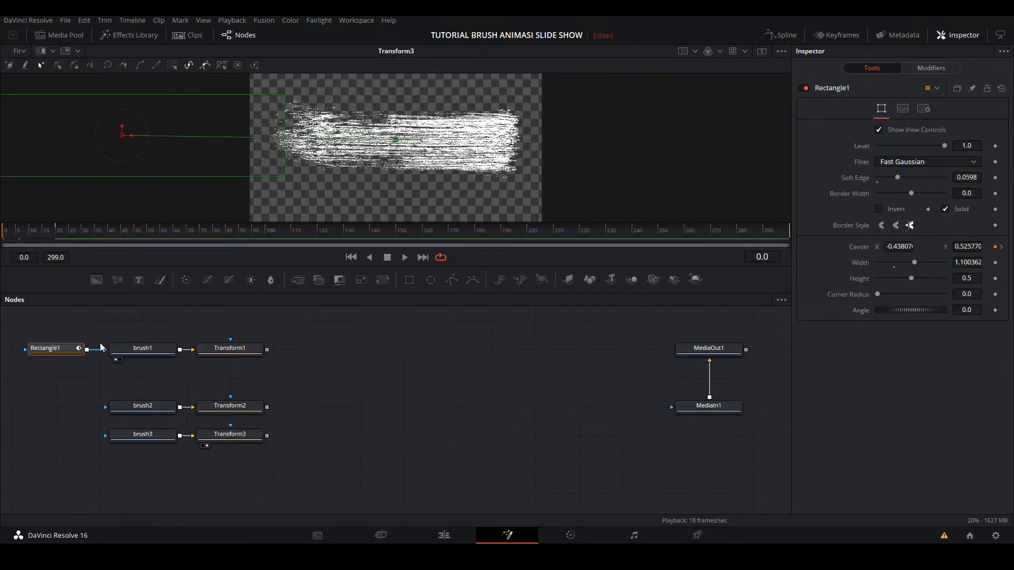
{"action": "left_click_drag", "start_coordinate": [102, 347], "coordinate": [106, 350]}
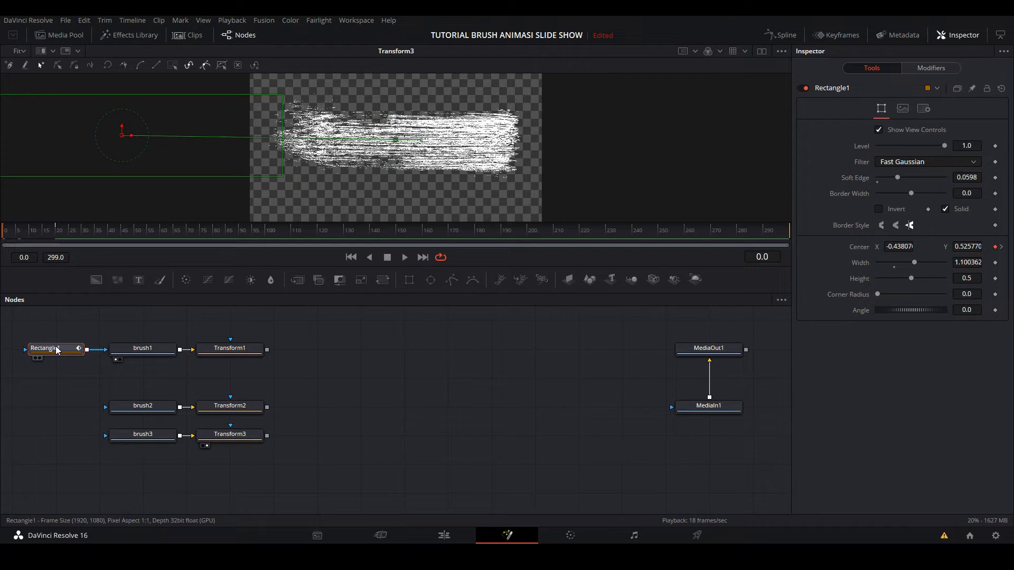
{"action": "key", "text": "ctrl+c"}
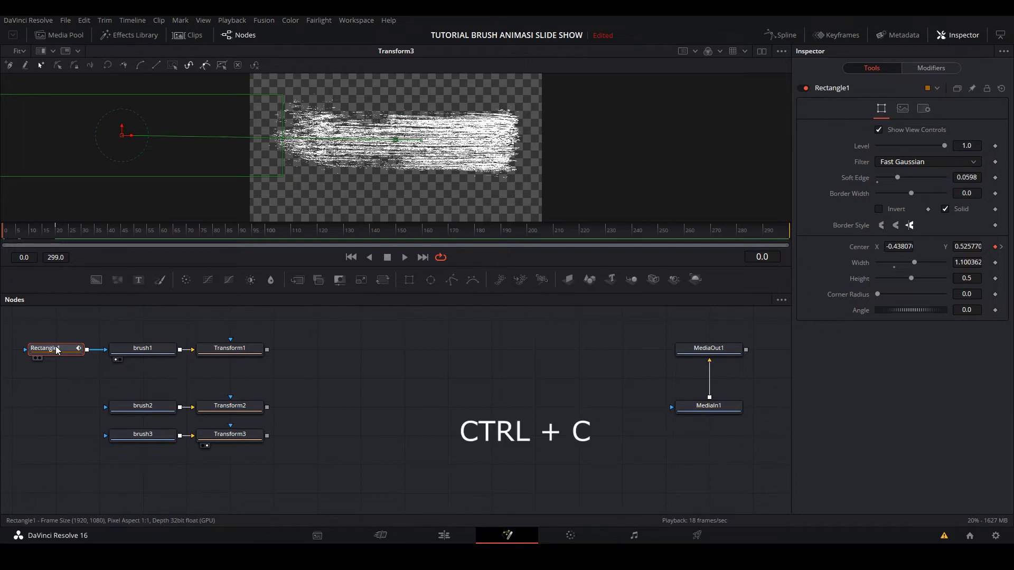
{"action": "left_click", "coordinate": [55, 375]}
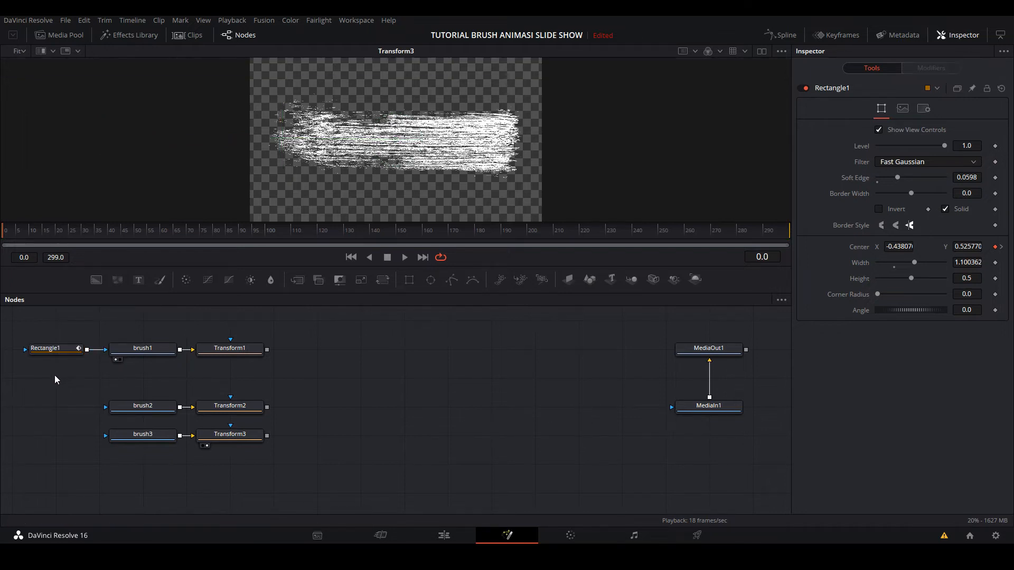
{"action": "key", "text": "ctrl+v"}
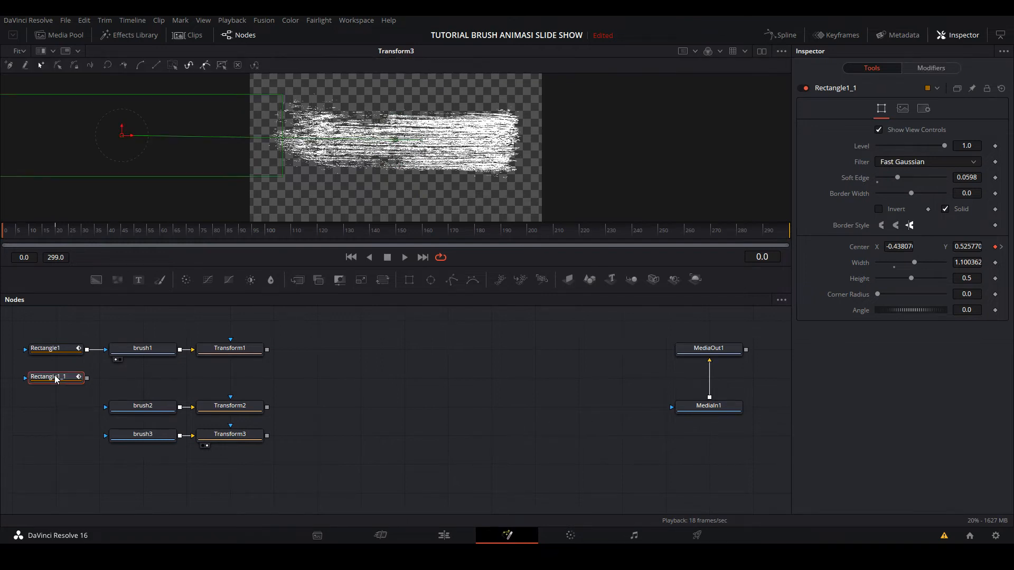
{"action": "mouse_move", "coordinate": [56, 379]}
{"action": "left_mouse_down"}
{"action": "mouse_move", "coordinate": [56, 407]}
{"action": "mouse_move", "coordinate": [116, 407]}
{"action": "left_mouse_up"}
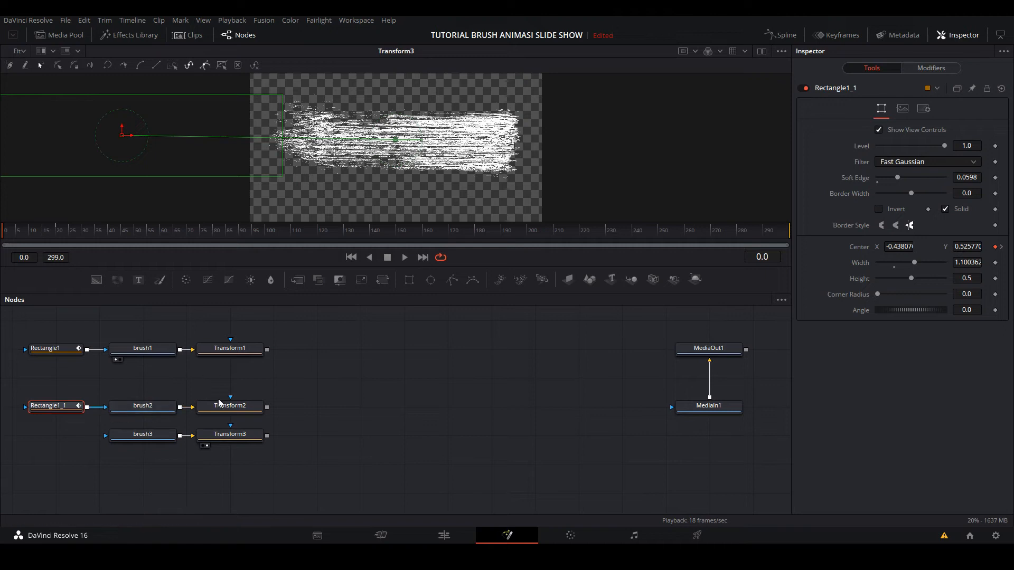
{"action": "left_click_drag", "start_coordinate": [224, 401], "coordinate": [360, 166]}
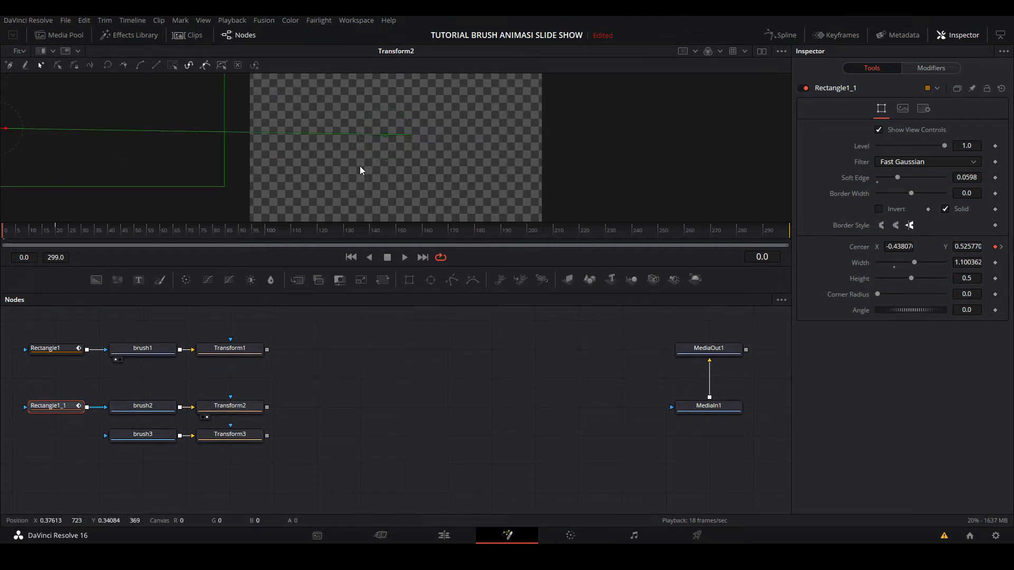
{"action": "mouse_move", "coordinate": [20, 234]}
{"action": "left_mouse_down"}
{"action": "mouse_move", "coordinate": [58, 233]}
{"action": "mouse_move", "coordinate": [8, 240]}
{"action": "mouse_move", "coordinate": [58, 233]}
{"action": "left_mouse_up"}
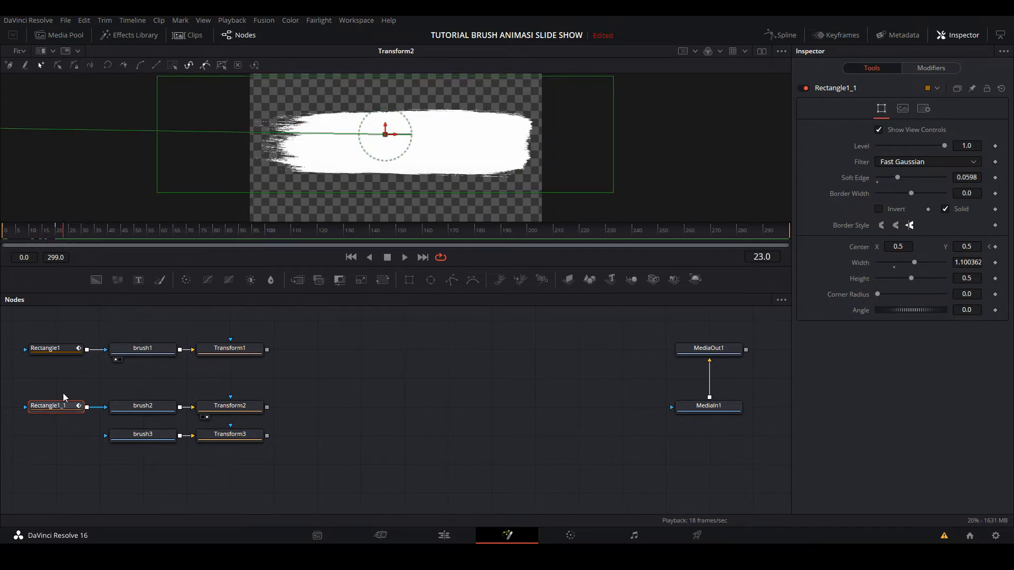
- Paste another copy of the rectangle mask, connect it to brush3 and check the reveal through Transform3 up to frame 35
{"action": "left_click", "coordinate": [52, 351]}
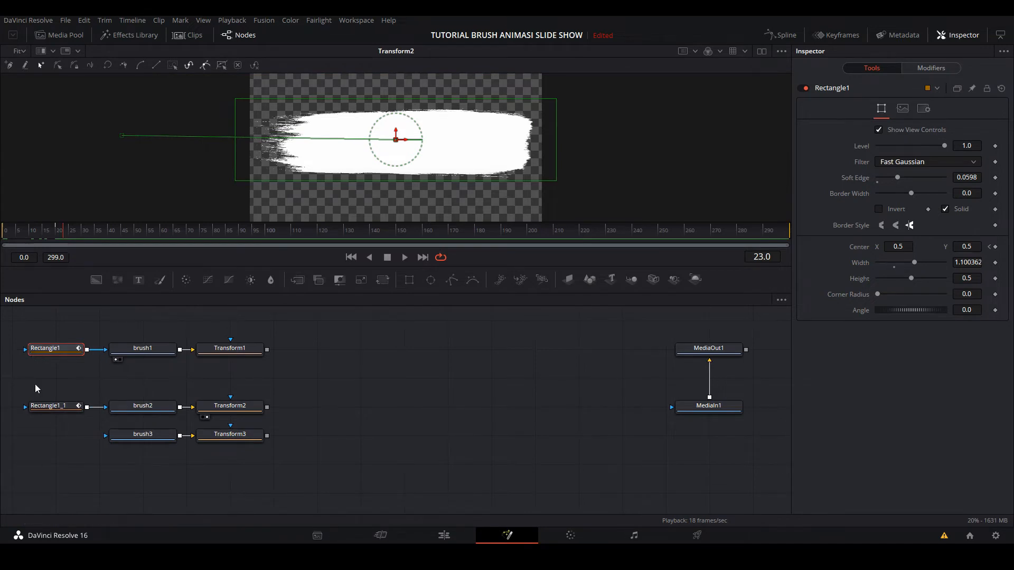
{"action": "left_click", "coordinate": [43, 429]}
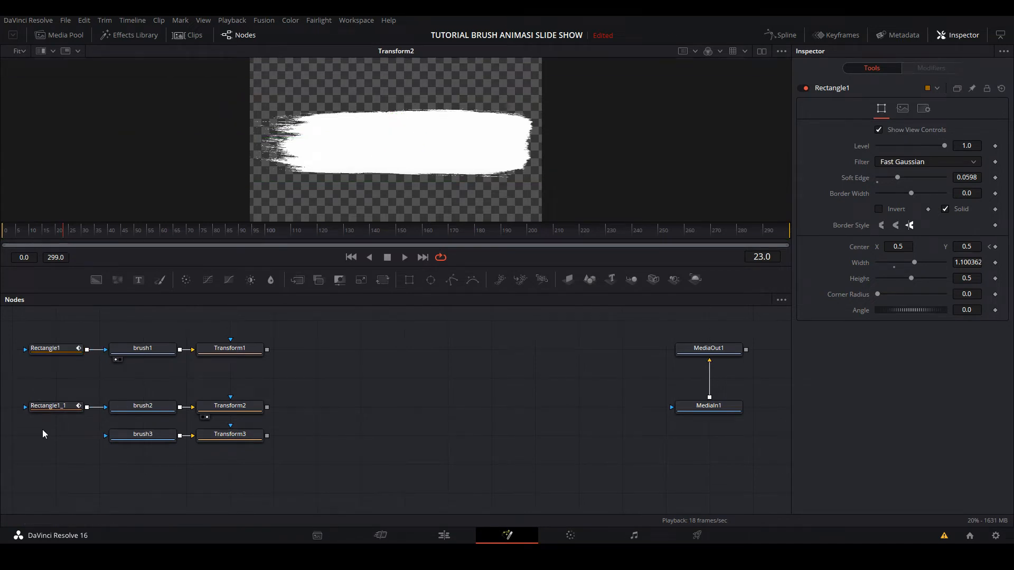
{"action": "key", "text": "ctrl+v"}
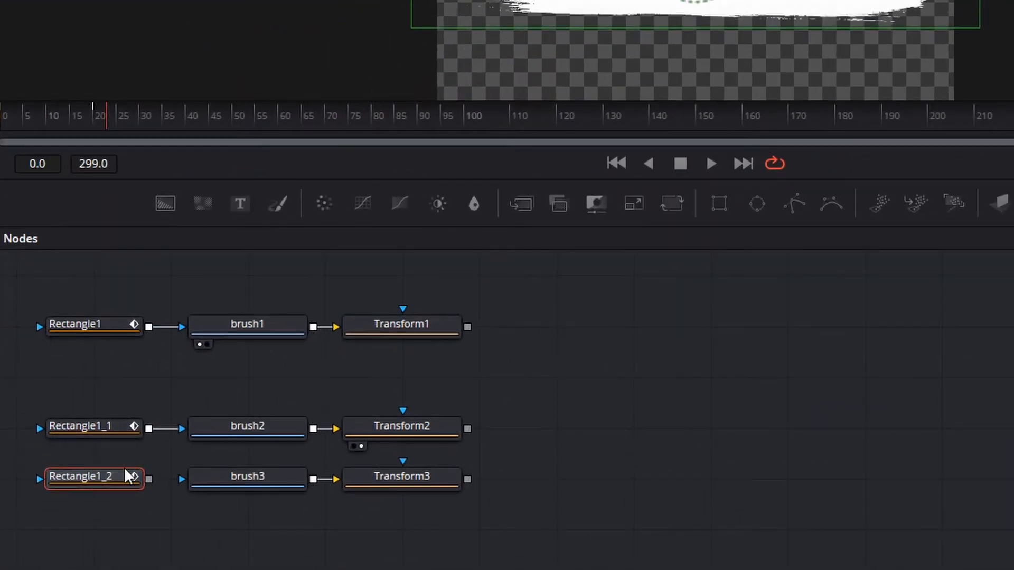
{"action": "left_click_drag", "start_coordinate": [148, 479], "coordinate": [242, 485]}
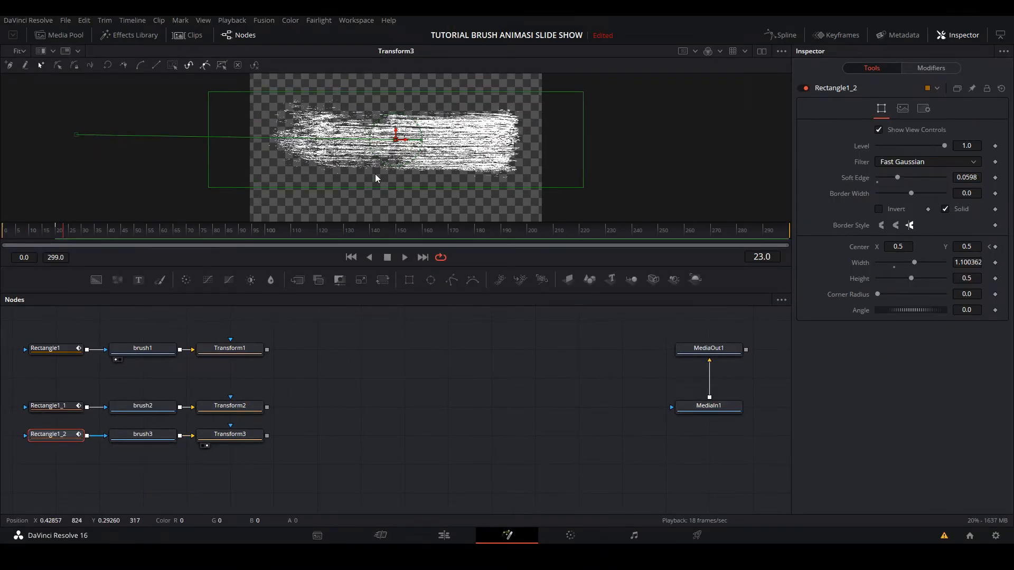
{"action": "left_click", "coordinate": [2, 229]}
{"action": "left_click_drag", "start_coordinate": [2, 229], "coordinate": [94, 238]}
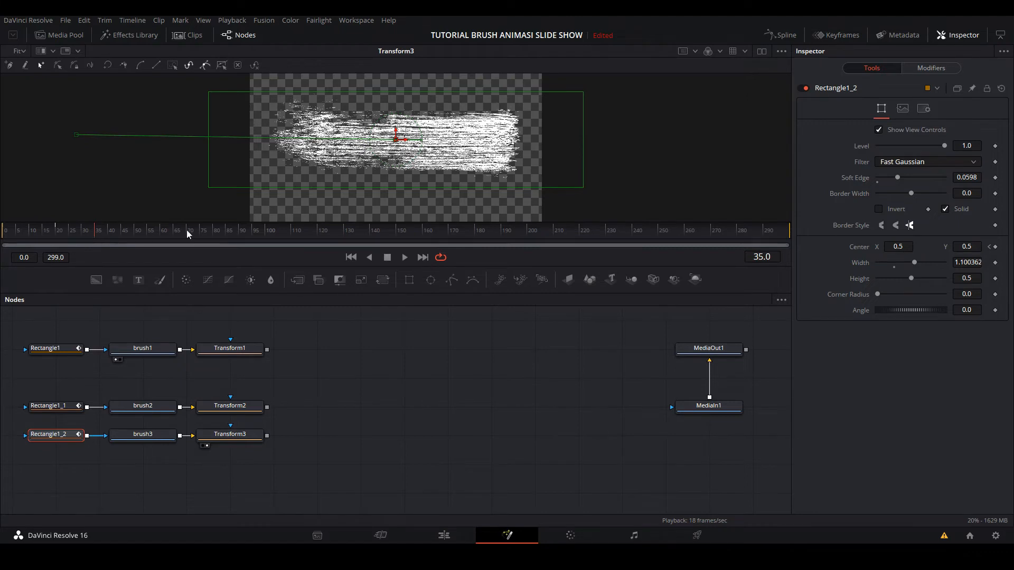
- Move the Rectangle1, brush1 and Transform1 nodes down to just above the brush2 row and enlarge the viewer area
{"action": "mouse_move", "coordinate": [28, 328]}
{"action": "left_mouse_down"}
{"action": "mouse_move", "coordinate": [264, 368]}
{"action": "mouse_move", "coordinate": [226, 365]}
{"action": "left_mouse_up"}
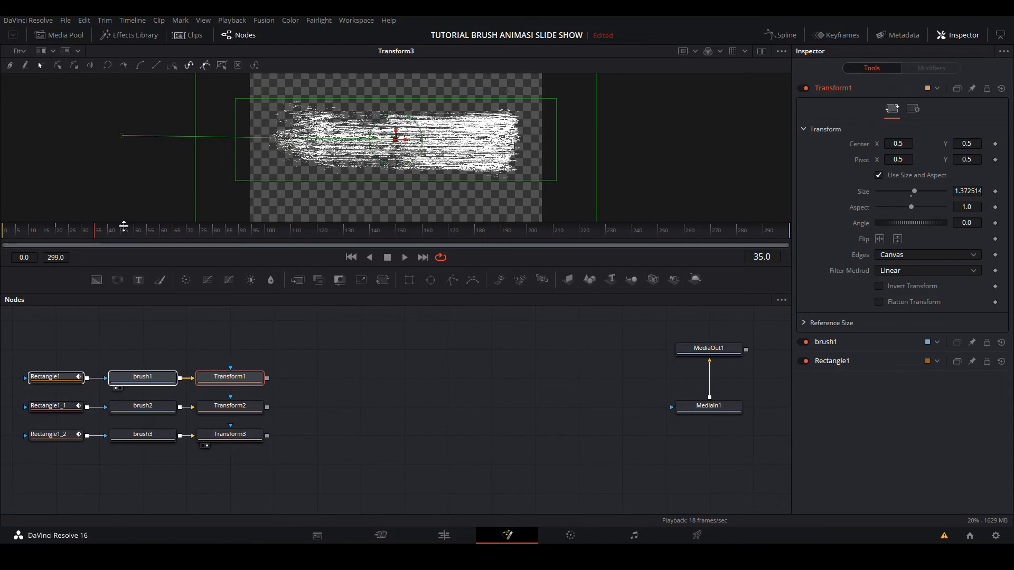
{"action": "left_click_drag", "start_coordinate": [124, 224], "coordinate": [125, 253]}
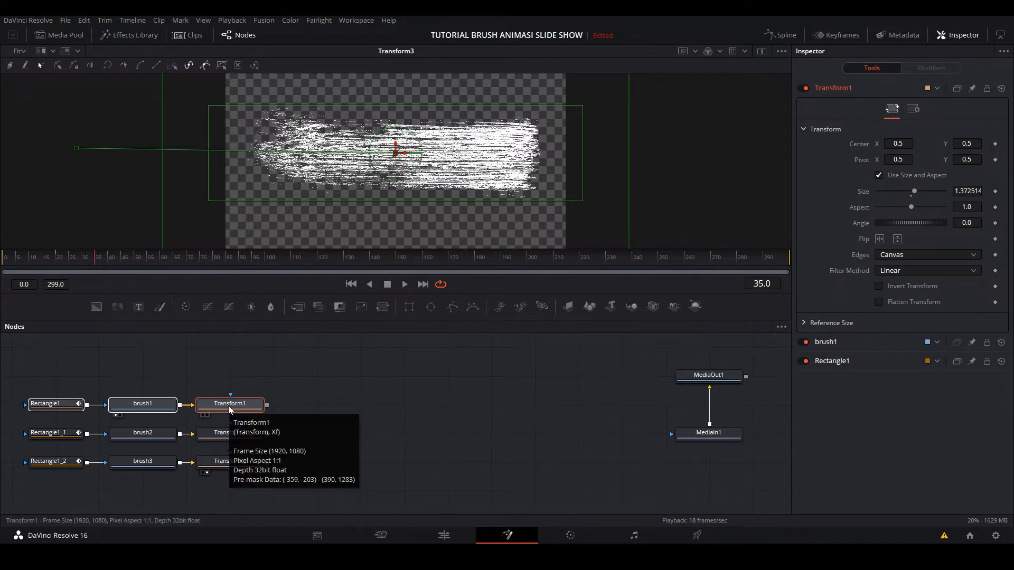
- Merge Transform2 over Transform1, view the merge and move Transform2's center to about X 0.465, Y 0.56
{"action": "left_click", "coordinate": [297, 307]}
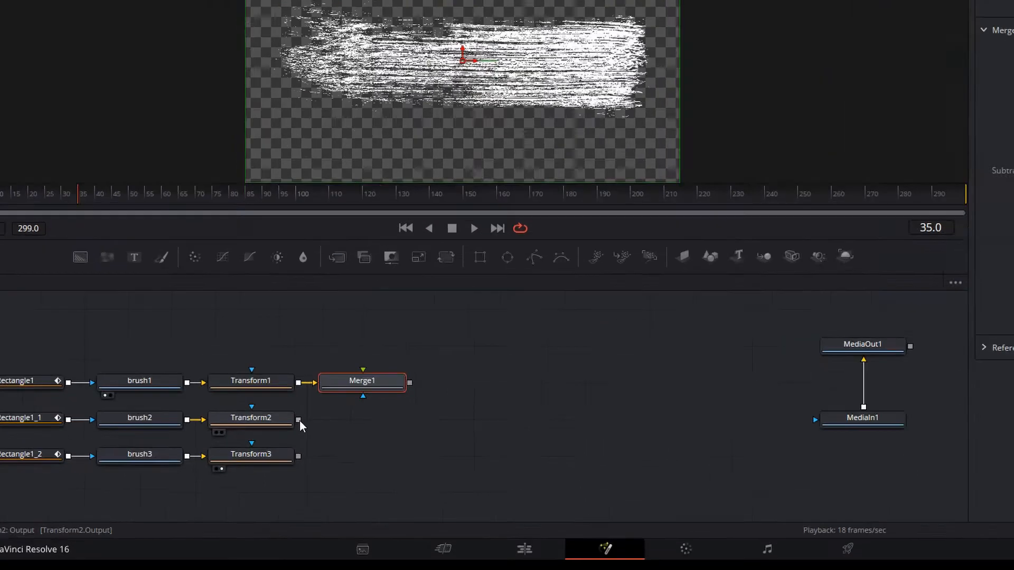
{"action": "left_click_drag", "start_coordinate": [267, 434], "coordinate": [318, 397]}
{"action": "left_click_drag", "start_coordinate": [441, 328], "coordinate": [461, 398]}
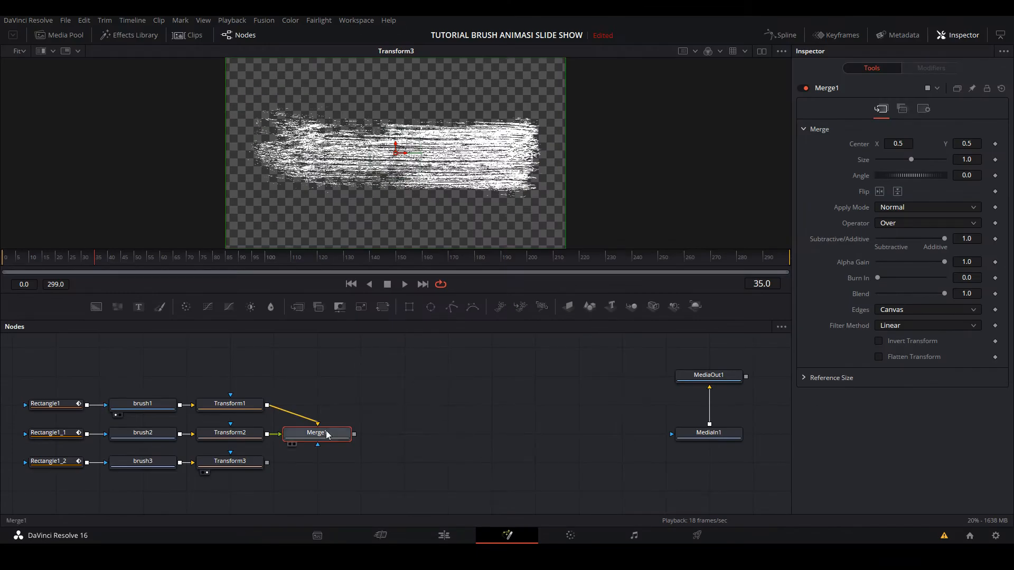
{"action": "left_click_drag", "start_coordinate": [317, 433], "coordinate": [387, 198]}
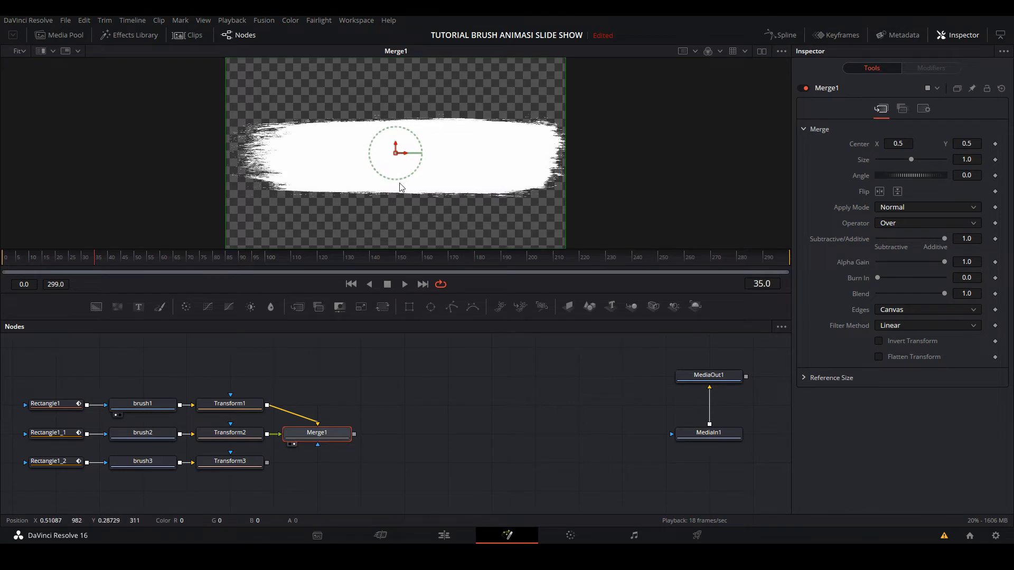
{"action": "left_click", "coordinate": [230, 433]}
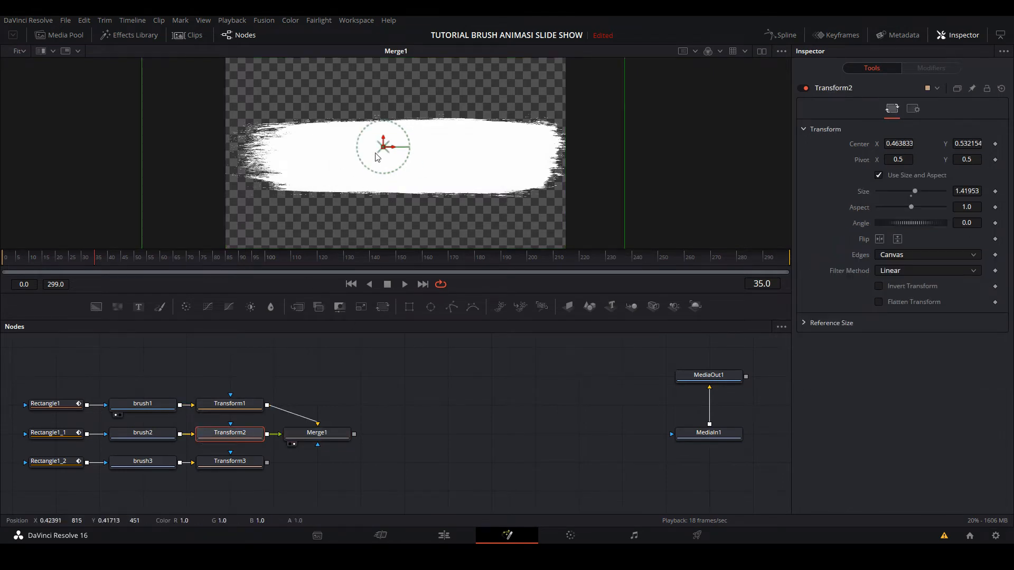
{"action": "mouse_move", "coordinate": [385, 145]}
{"action": "left_mouse_down"}
{"action": "mouse_move", "coordinate": [388, 218]}
{"action": "mouse_move", "coordinate": [385, 143]}
{"action": "left_mouse_up"}
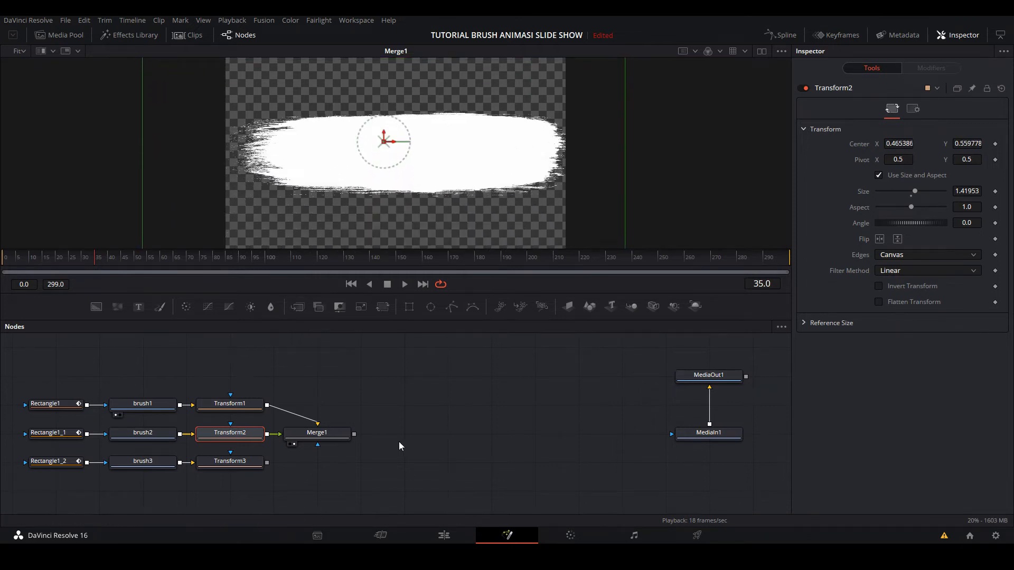
- Add a second Merge after Merge1 with Transform3 as its foreground, view it and place it below Merge1
{"action": "left_click", "coordinate": [318, 435]}
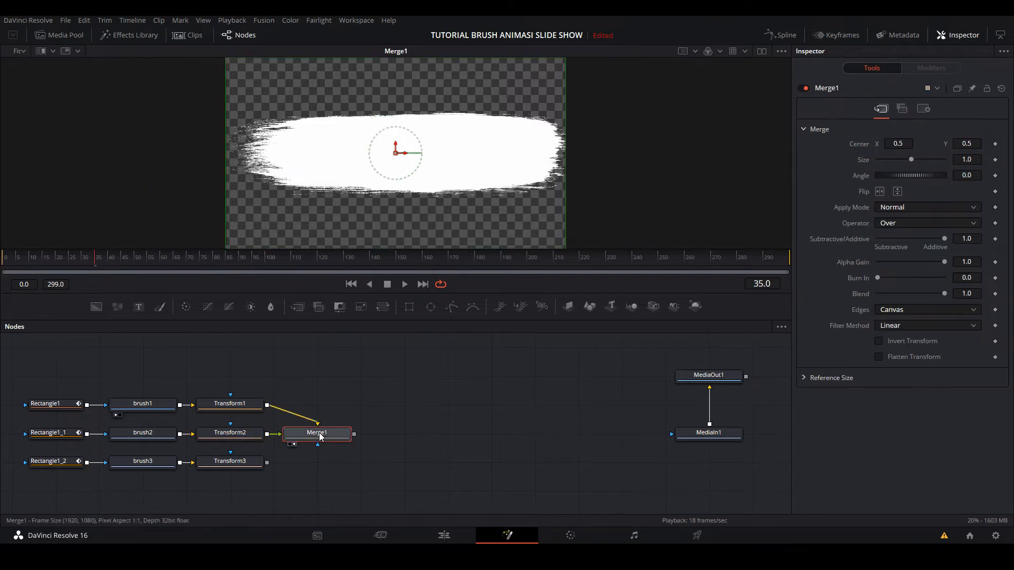
{"action": "left_click", "coordinate": [297, 312]}
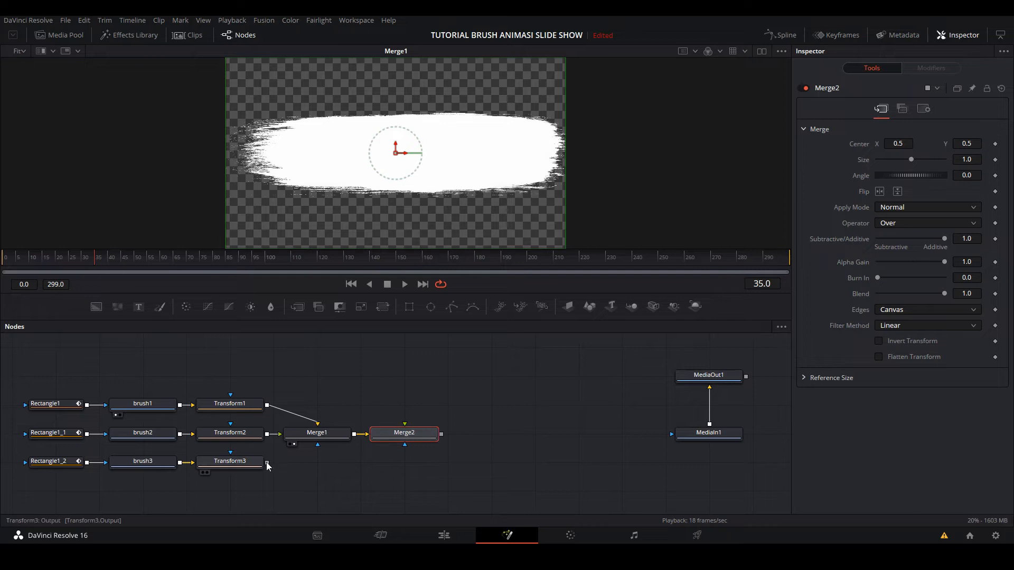
{"action": "left_click_drag", "start_coordinate": [268, 463], "coordinate": [405, 427]}
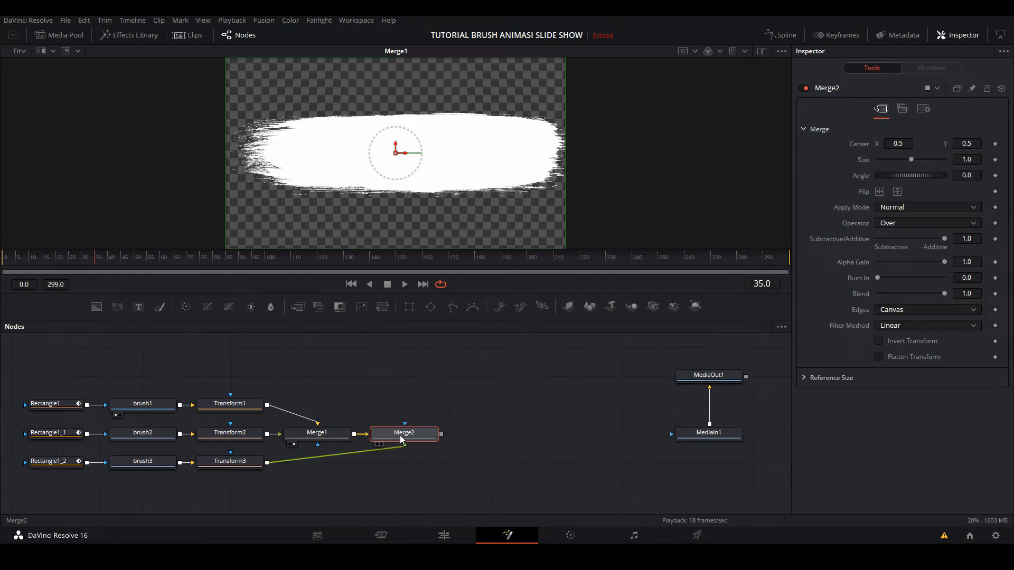
{"action": "left_click_drag", "start_coordinate": [400, 435], "coordinate": [349, 207]}
{"action": "left_click", "coordinate": [349, 453]}
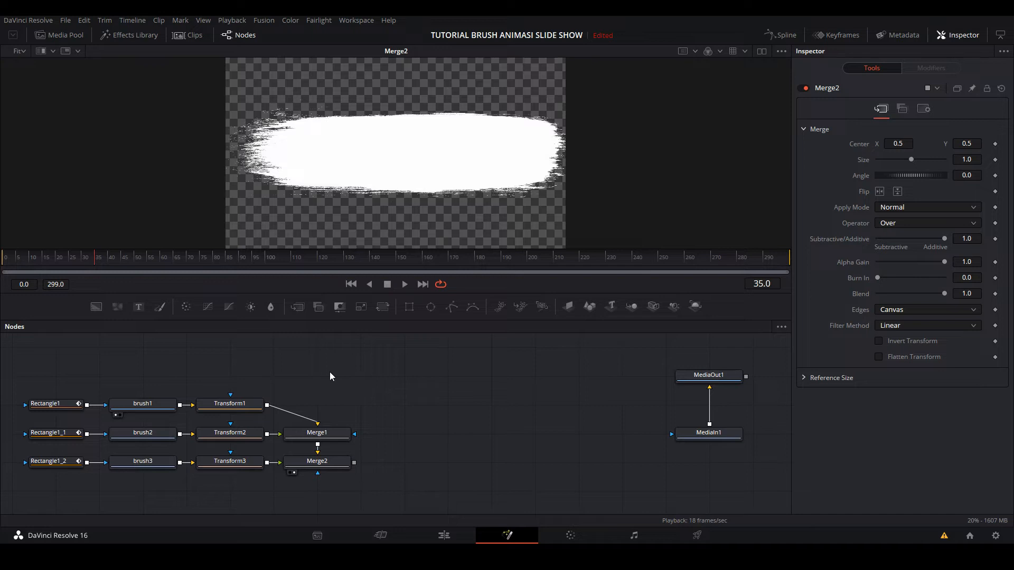
- Move the centers of Transform1 to about Y 0.78, Transform2 to X 0.47, Y 0.55 and Transform3 to X 0.495, Y 0.19
{"action": "left_click", "coordinate": [233, 403]}
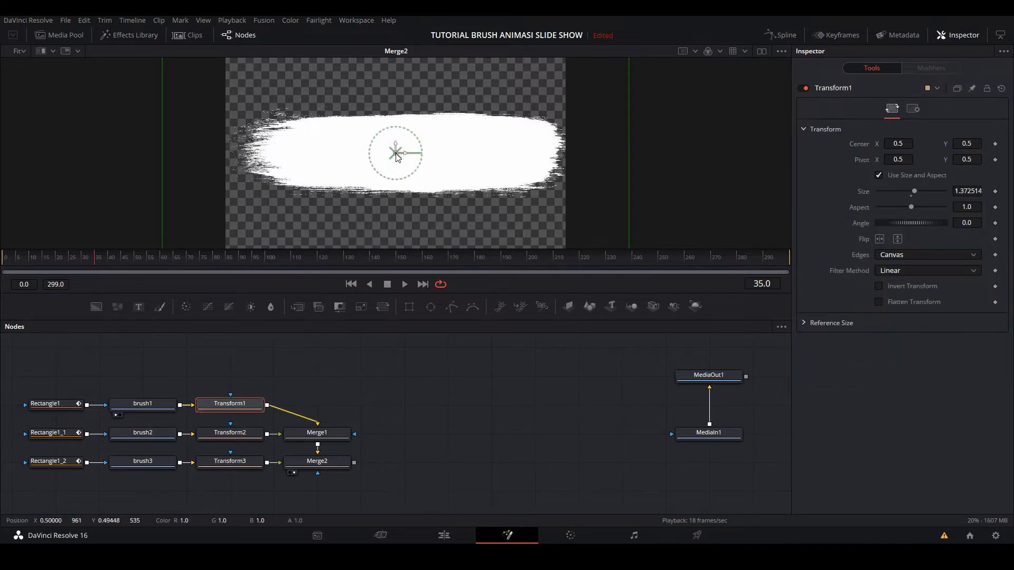
{"action": "mouse_move", "coordinate": [397, 163]}
{"action": "left_mouse_down"}
{"action": "mouse_move", "coordinate": [399, 94]}
{"action": "mouse_move", "coordinate": [396, 104]}
{"action": "left_mouse_up"}
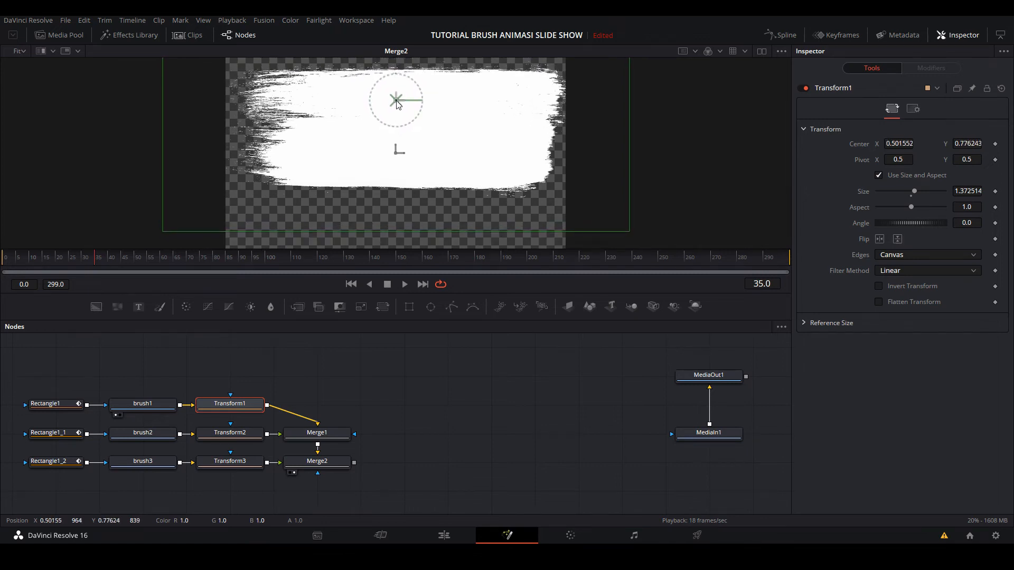
{"action": "left_click", "coordinate": [229, 432]}
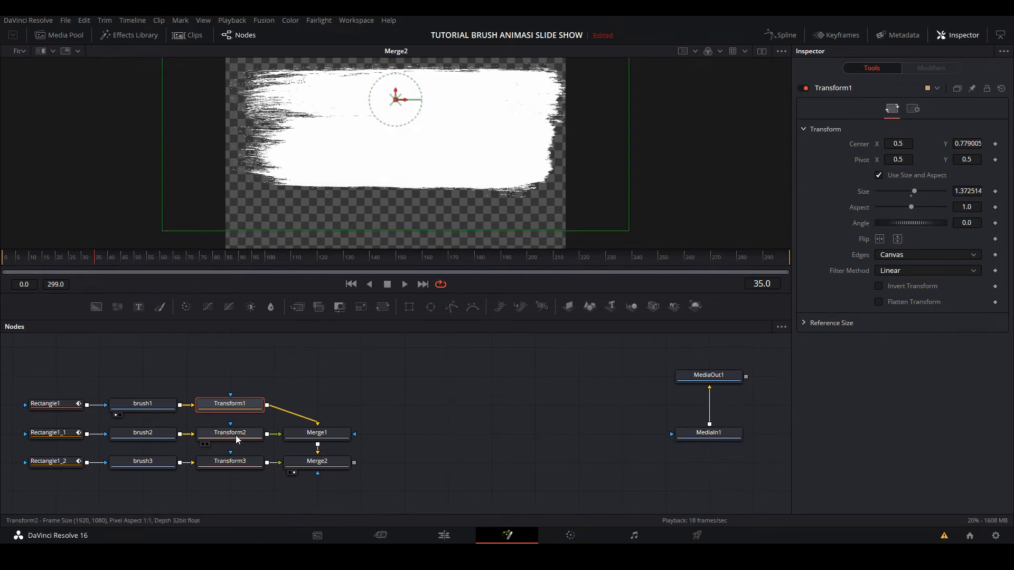
{"action": "mouse_move", "coordinate": [385, 144]}
{"action": "left_mouse_down"}
{"action": "mouse_move", "coordinate": [369, 203]}
{"action": "mouse_move", "coordinate": [386, 141]}
{"action": "left_mouse_up"}
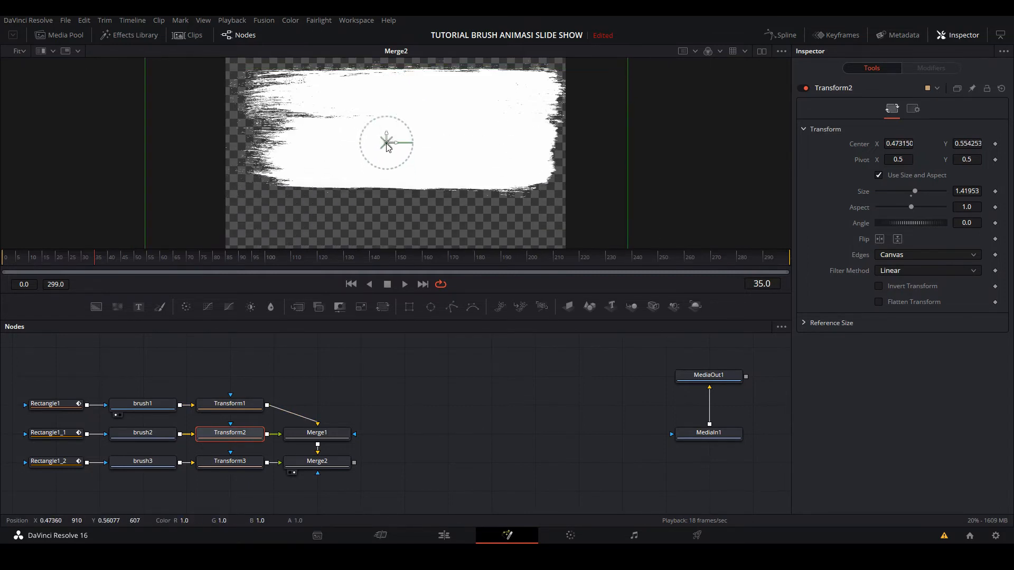
{"action": "left_click", "coordinate": [236, 463]}
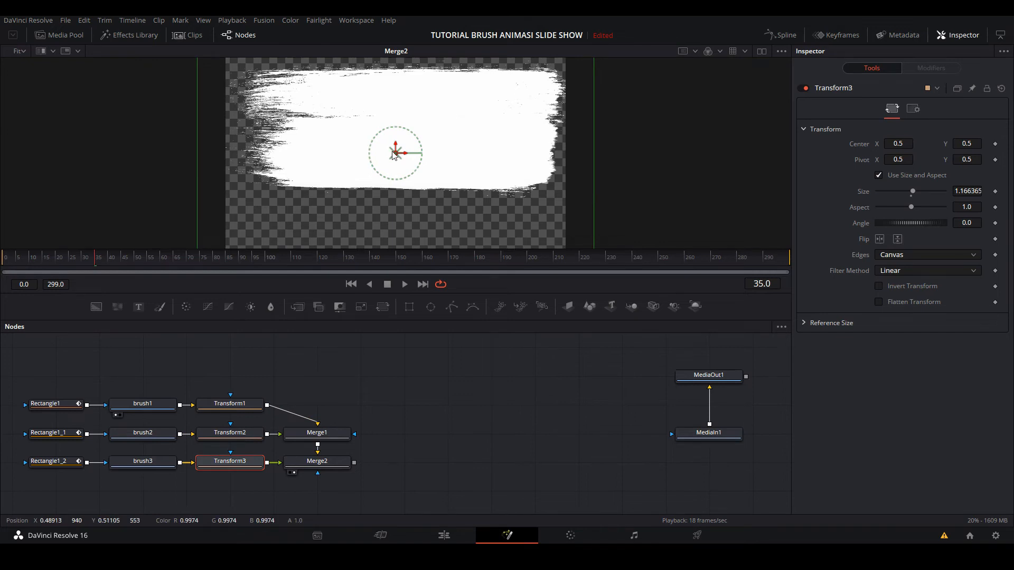
{"action": "left_click_drag", "start_coordinate": [394, 154], "coordinate": [395, 216]}
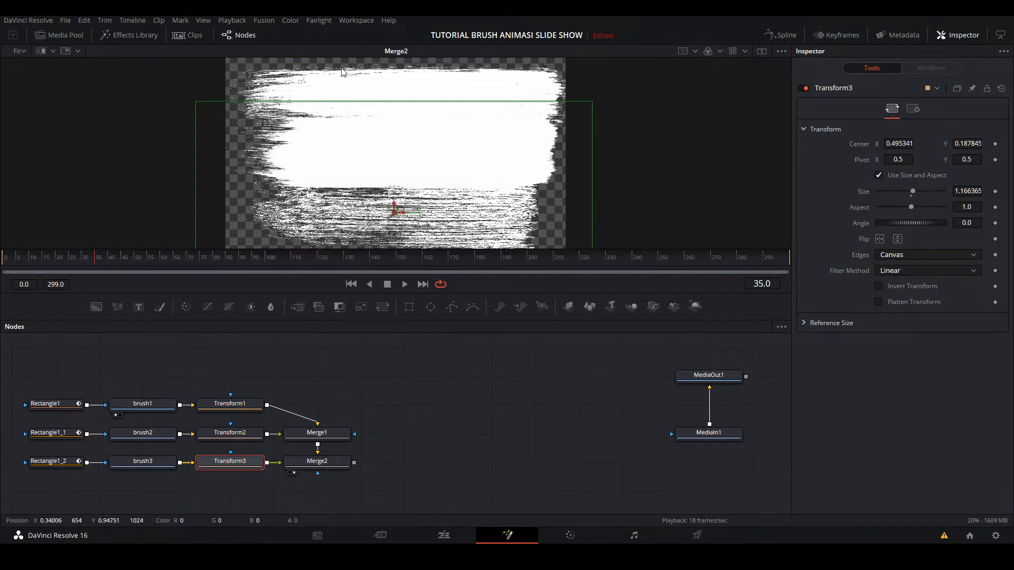
- Place Transform1 at about X 0.49, Y 0.53 with angle 9.8 and Transform2 at about X 0.45, Y 0.82 with angle 1.2
{"action": "left_click", "coordinate": [244, 401]}
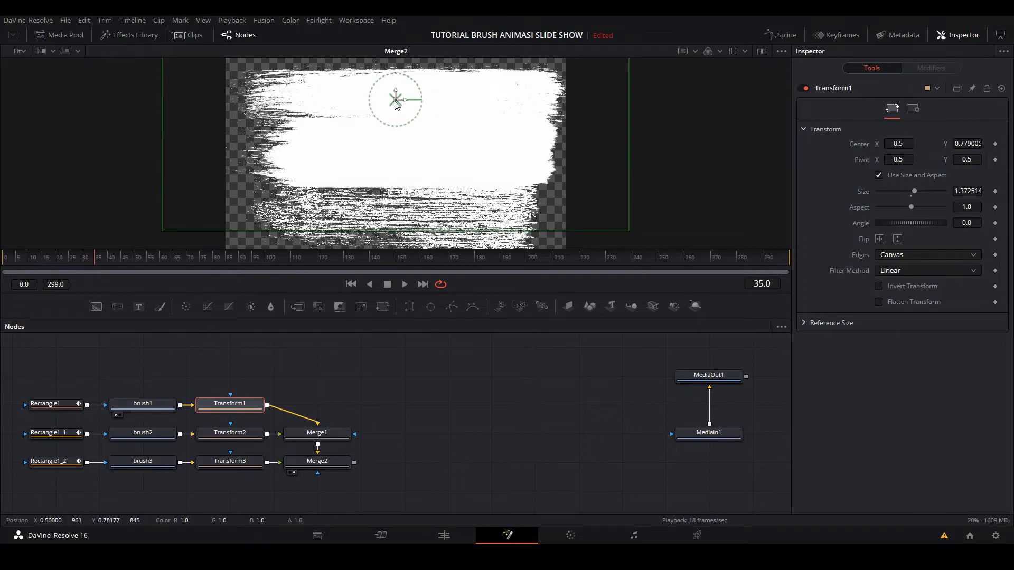
{"action": "mouse_move", "coordinate": [395, 100]}
{"action": "left_mouse_down"}
{"action": "mouse_move", "coordinate": [388, 150]}
{"action": "mouse_move", "coordinate": [420, 143]}
{"action": "left_mouse_up"}
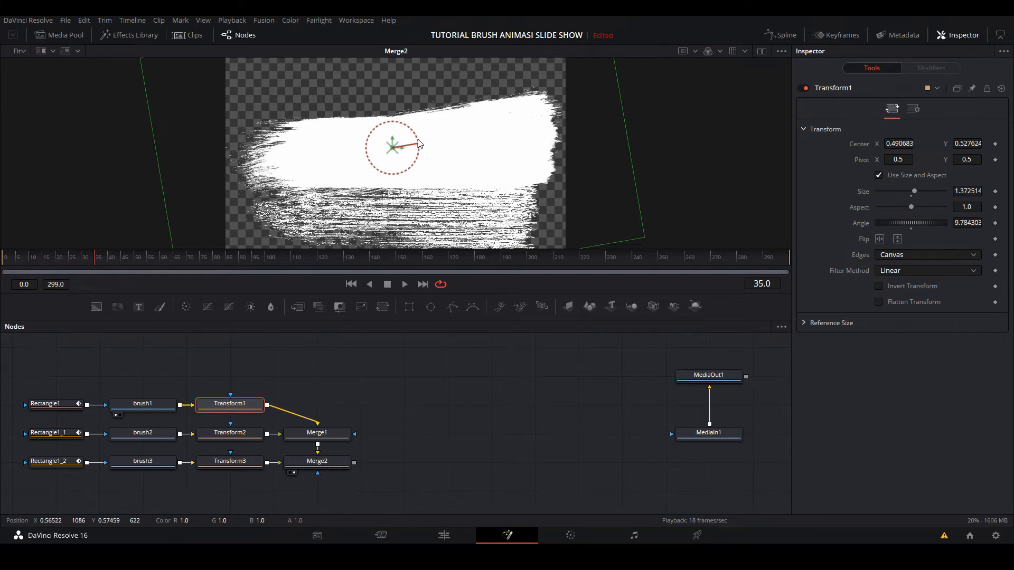
{"action": "left_click", "coordinate": [230, 433]}
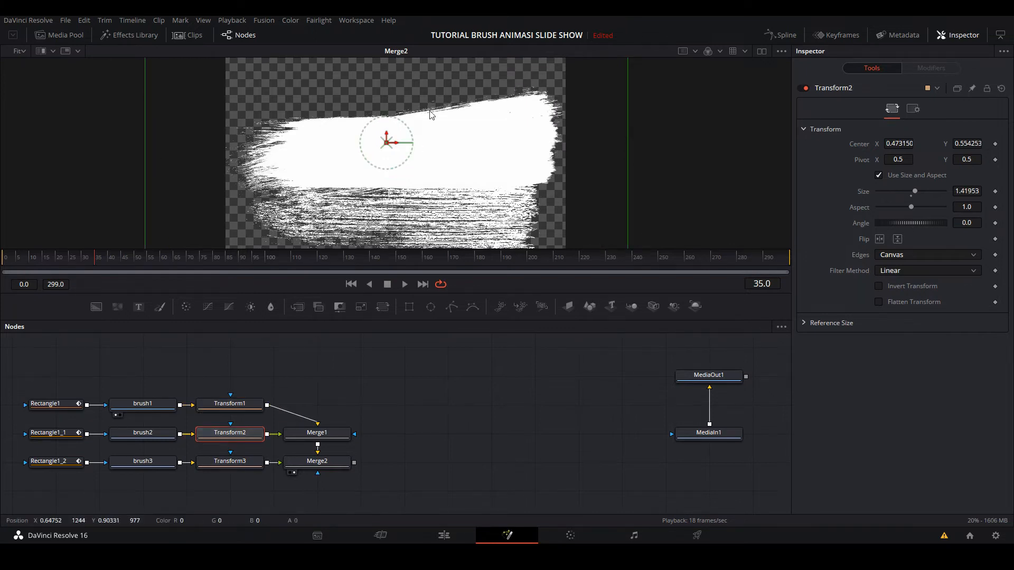
{"action": "mouse_move", "coordinate": [388, 145]}
{"action": "left_mouse_down"}
{"action": "mouse_move", "coordinate": [381, 93]}
{"action": "mouse_move", "coordinate": [409, 94]}
{"action": "left_mouse_up"}
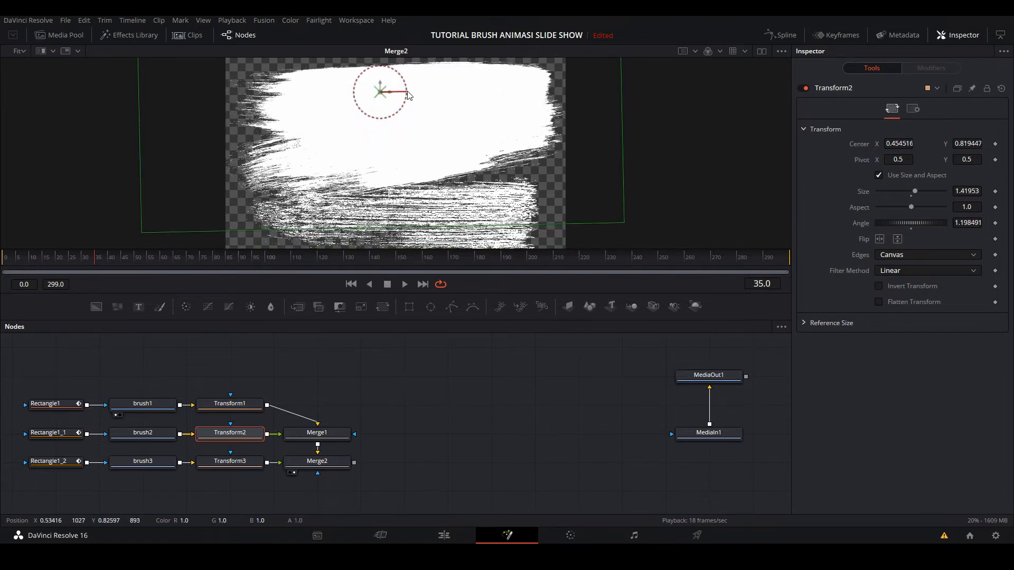
- Move Transform3's center to about X 0.54, Y 0.25, rotate it to about -6.2 degrees and check the reveal up to frame 12
{"action": "left_click", "coordinate": [217, 463]}
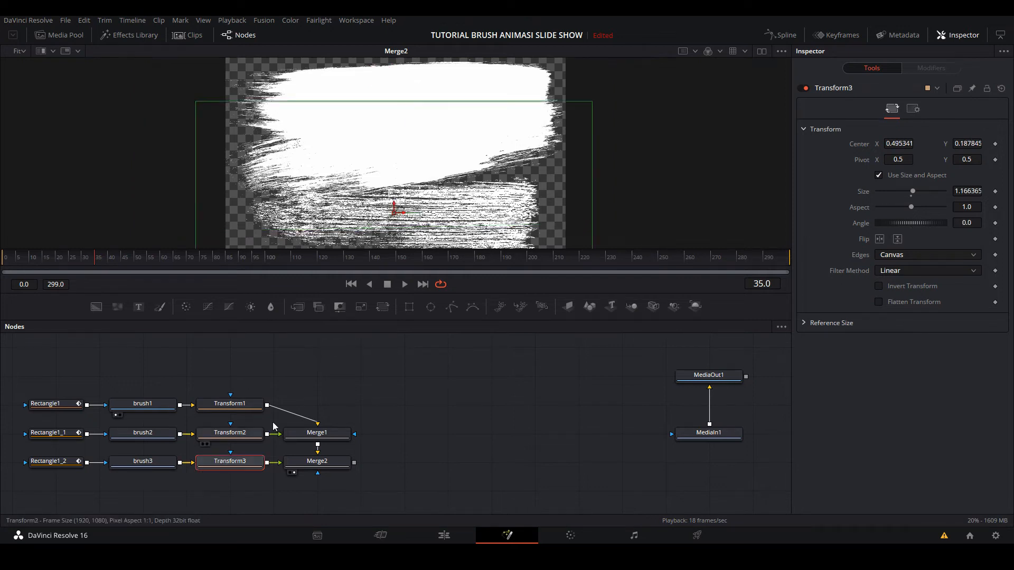
{"action": "mouse_move", "coordinate": [395, 214]}
{"action": "left_mouse_down"}
{"action": "mouse_move", "coordinate": [425, 203]}
{"action": "mouse_move", "coordinate": [398, 209]}
{"action": "mouse_move", "coordinate": [408, 201]}
{"action": "left_mouse_up"}
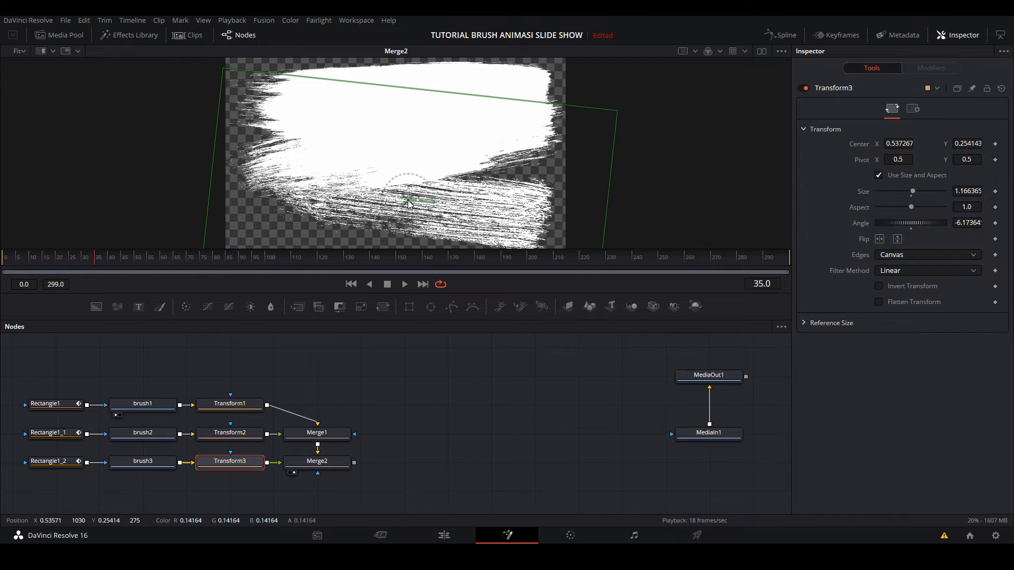
{"action": "mouse_move", "coordinate": [41, 264]}
{"action": "left_mouse_down"}
{"action": "mouse_move", "coordinate": [1, 262]}
{"action": "mouse_move", "coordinate": [26, 259]}
{"action": "left_mouse_up"}
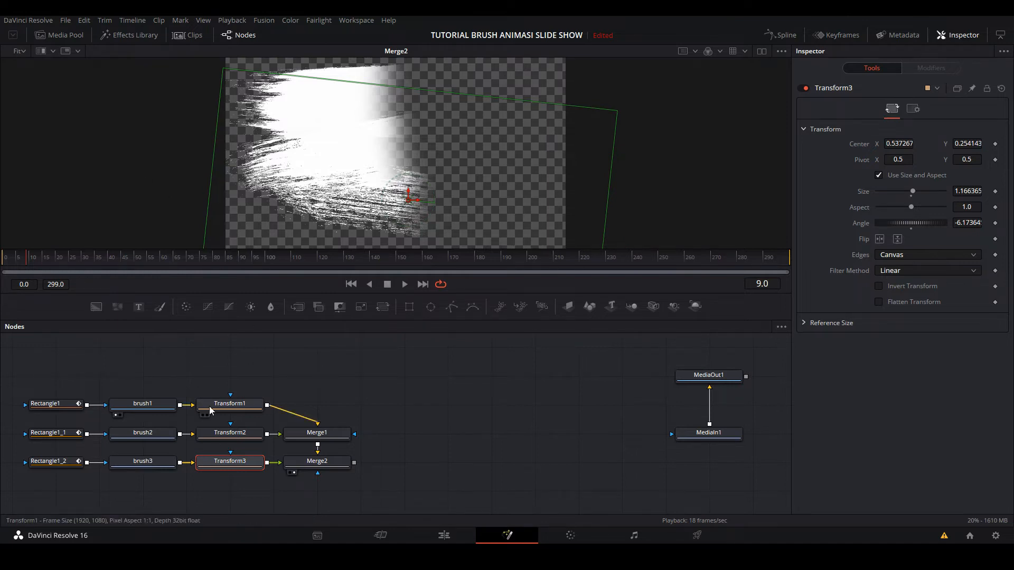
{"action": "left_click", "coordinate": [230, 410]}
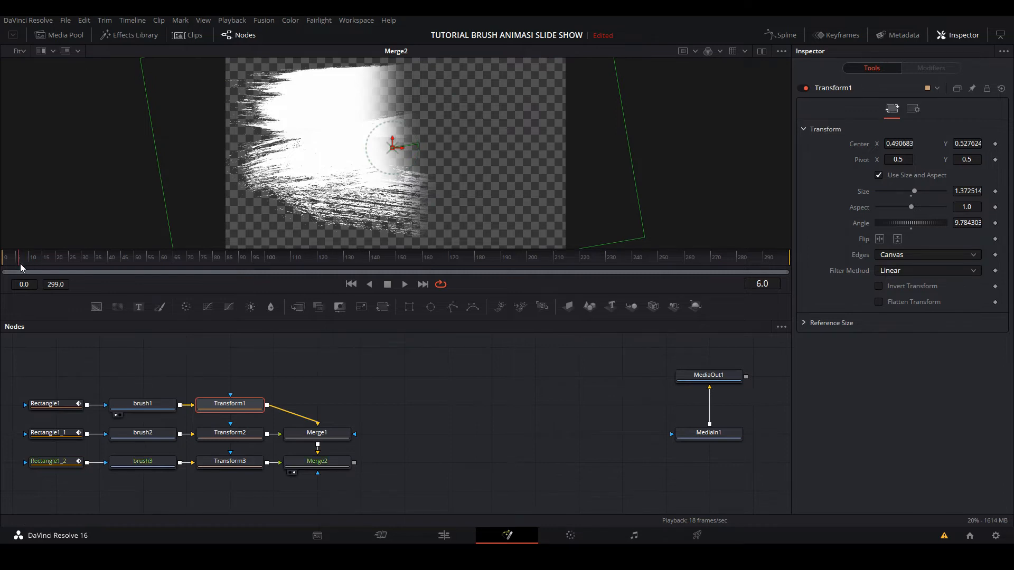
{"action": "left_click_drag", "start_coordinate": [20, 265], "coordinate": [34, 266]}
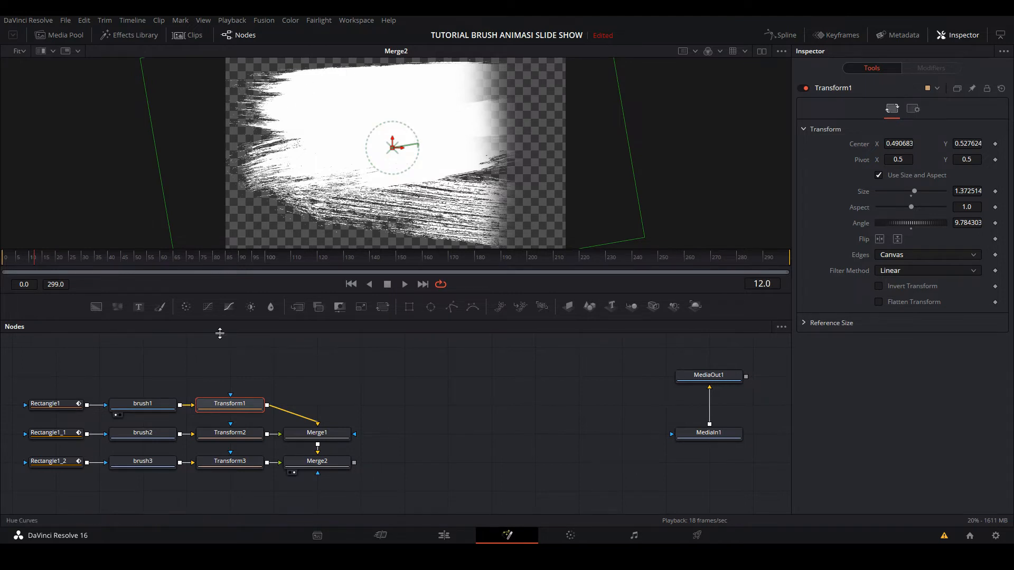
- Rotate Transform2 to about 181.3 degrees, move its center to about X 0.52, Y 0.72 and check the reveal over the first frames
{"action": "left_click", "coordinate": [225, 435]}
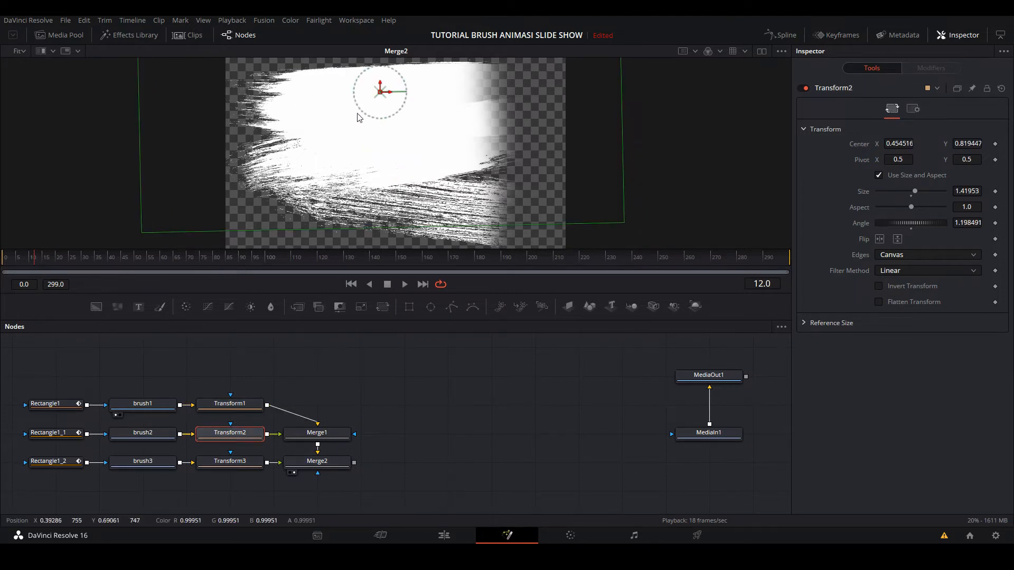
{"action": "mouse_move", "coordinate": [357, 107]}
{"action": "left_mouse_down"}
{"action": "mouse_move", "coordinate": [426, 158]}
{"action": "mouse_move", "coordinate": [453, 161]}
{"action": "mouse_move", "coordinate": [518, 133]}
{"action": "mouse_move", "coordinate": [525, 102]}
{"action": "mouse_move", "coordinate": [502, 39]}
{"action": "left_mouse_up"}
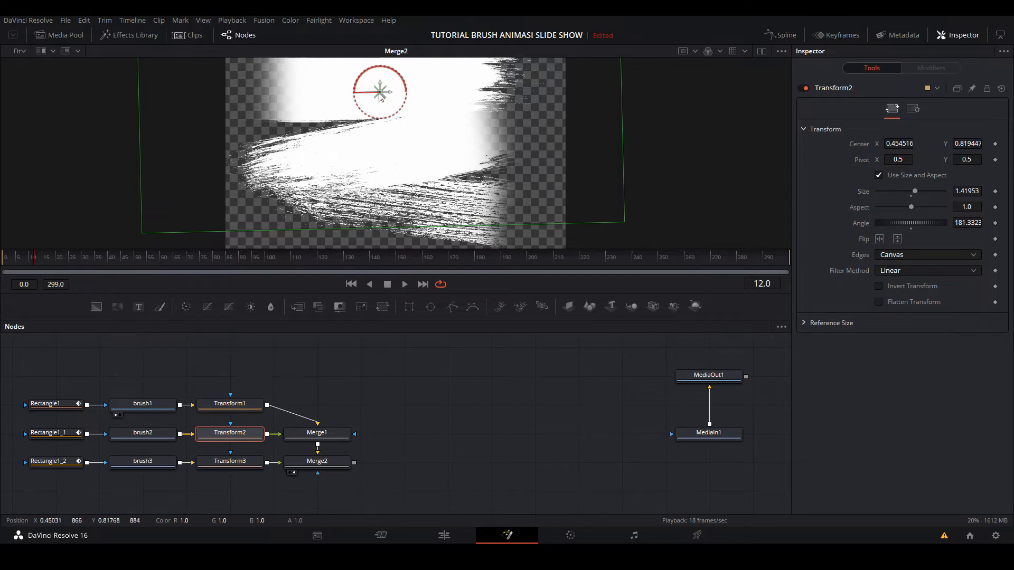
{"action": "left_click_drag", "start_coordinate": [380, 94], "coordinate": [404, 110]}
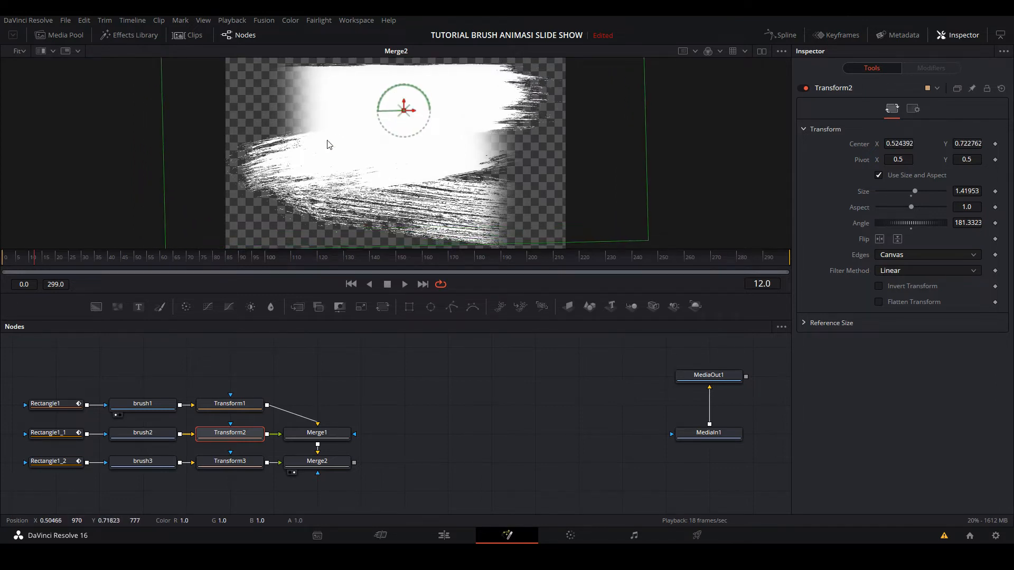
{"action": "left_click", "coordinate": [3, 261]}
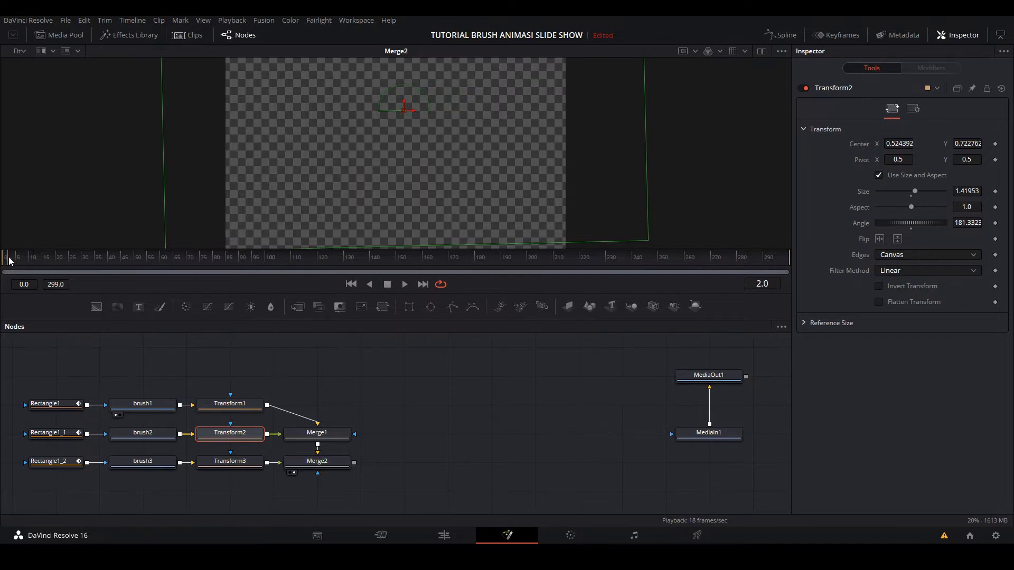
{"action": "left_click_drag", "start_coordinate": [10, 261], "coordinate": [27, 262]}
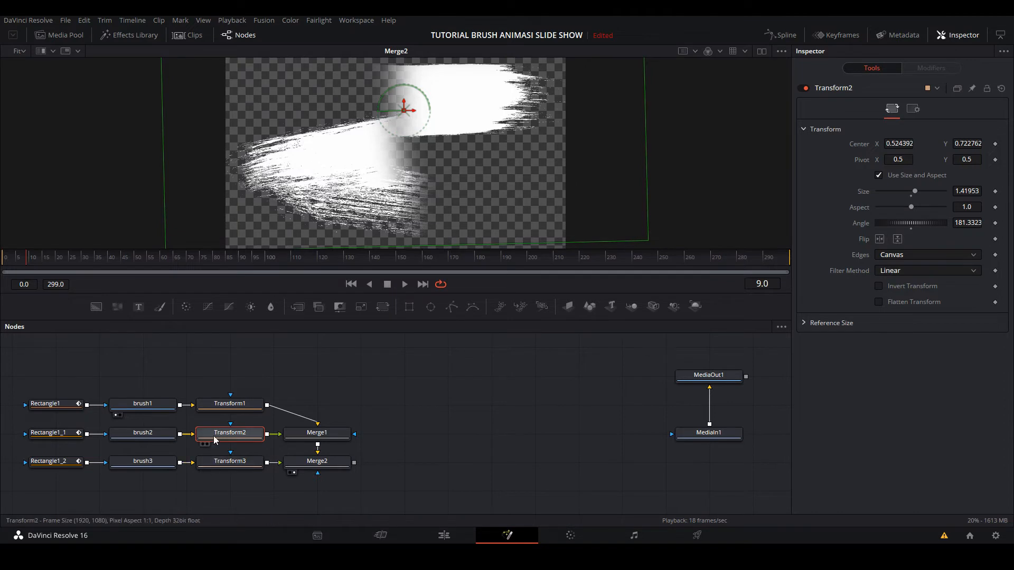
{"action": "left_click", "coordinate": [230, 404]}
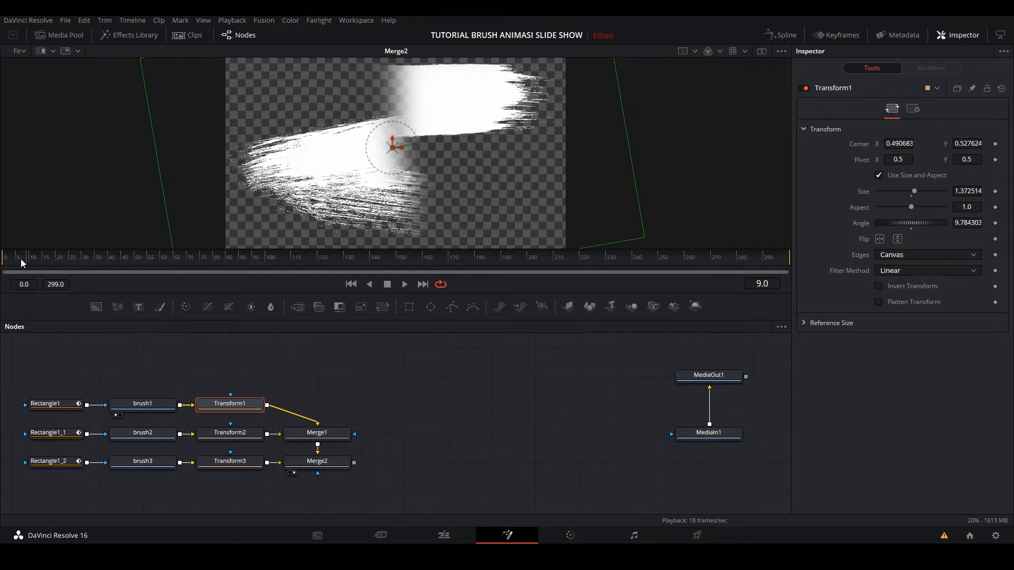
{"action": "mouse_move", "coordinate": [22, 260]}
{"action": "left_mouse_down"}
{"action": "mouse_move", "coordinate": [46, 261]}
{"action": "mouse_move", "coordinate": [34, 261]}
{"action": "left_mouse_up"}
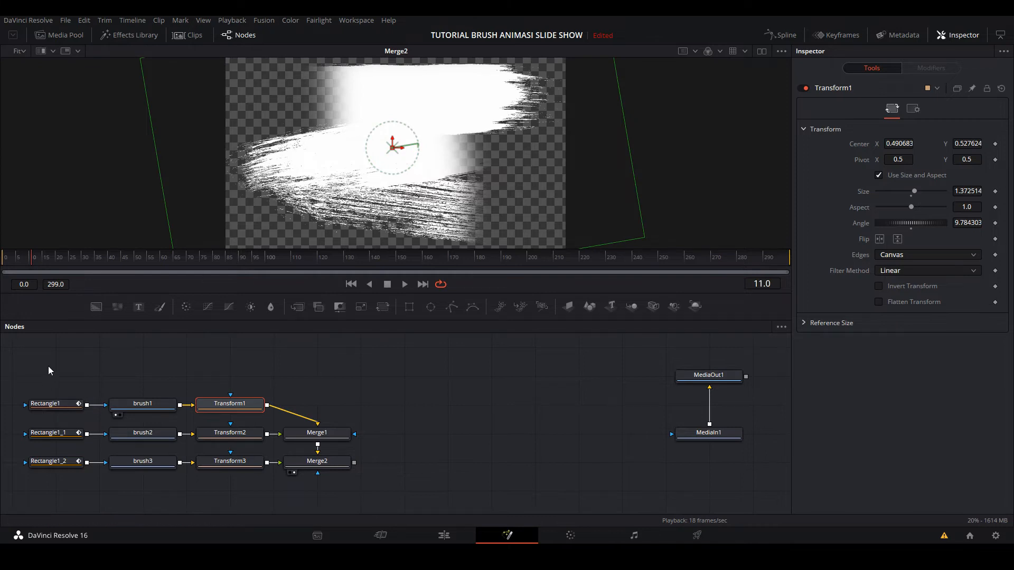
- Duplicate the Rectangle1, brush1 and Transform1 nodes as a new row below the brush3 row
{"action": "left_click", "coordinate": [94, 368]}
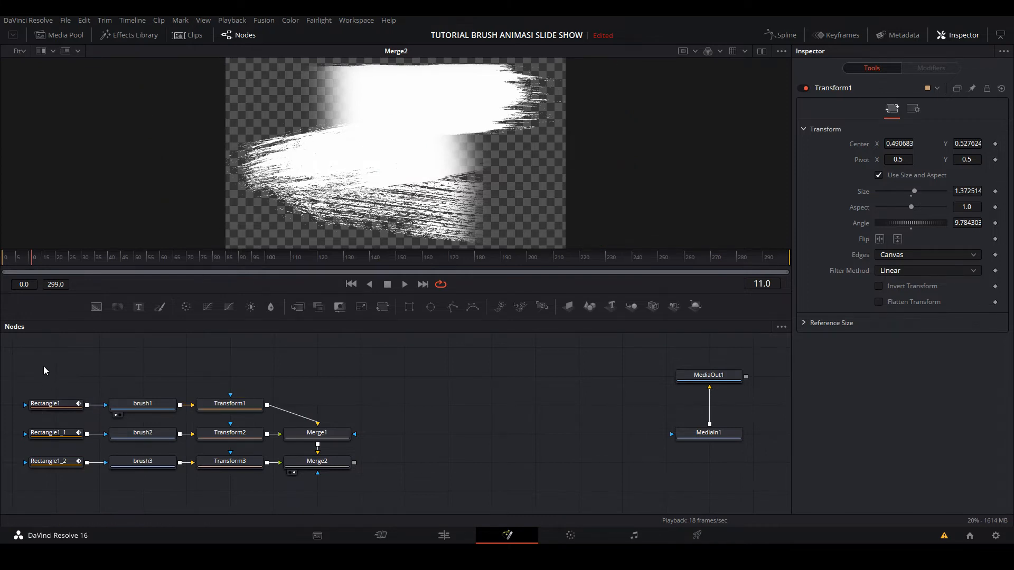
{"action": "mouse_move", "coordinate": [41, 362]}
{"action": "left_mouse_down"}
{"action": "mouse_move", "coordinate": [208, 391]}
{"action": "mouse_move", "coordinate": [255, 408]}
{"action": "mouse_move", "coordinate": [245, 405]}
{"action": "mouse_move", "coordinate": [243, 418]}
{"action": "left_mouse_up"}
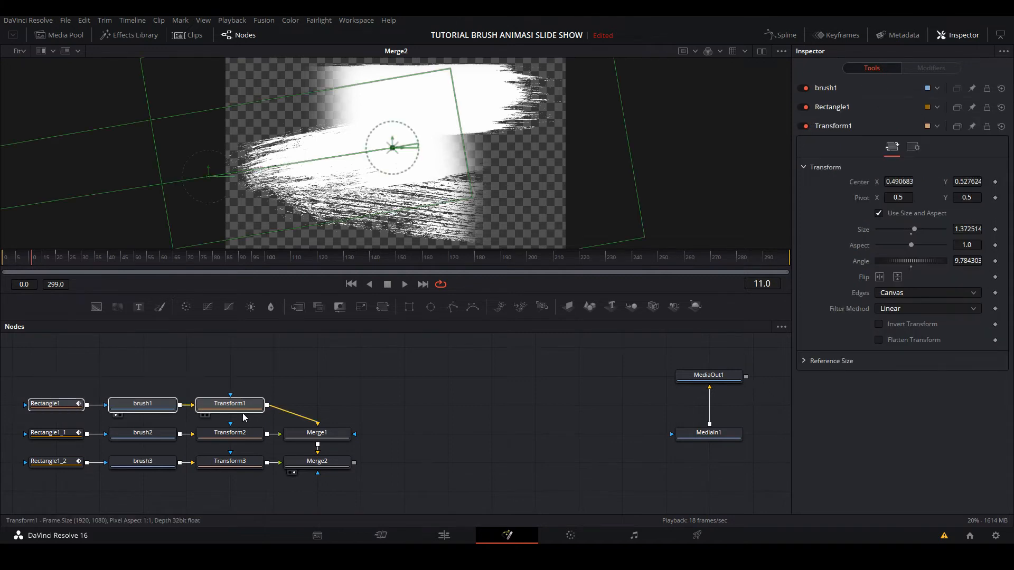
{"action": "key", "text": "ctrl+c"}
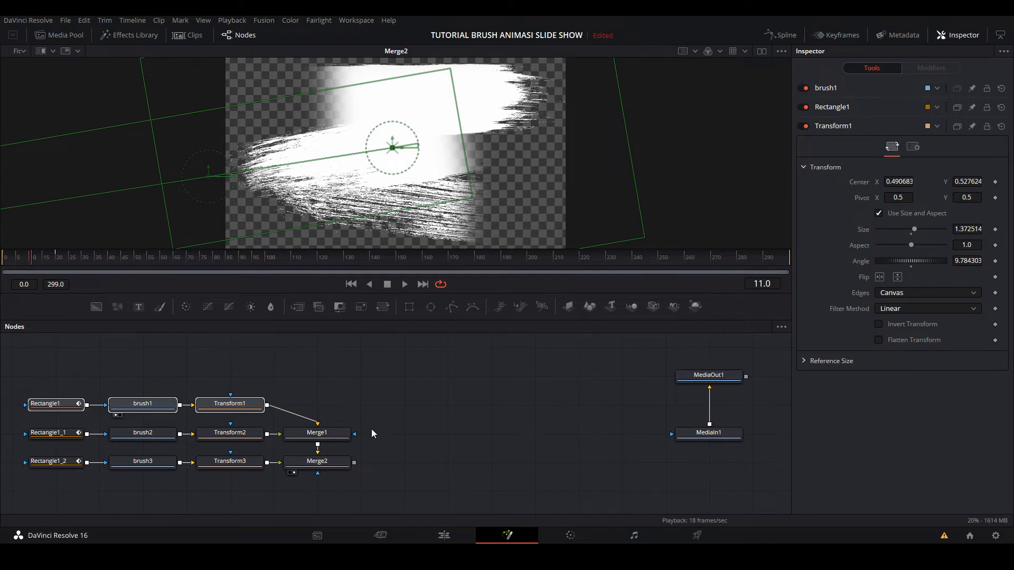
{"action": "left_click_drag", "start_coordinate": [413, 448], "coordinate": [432, 437]}
{"action": "left_click", "coordinate": [93, 481]}
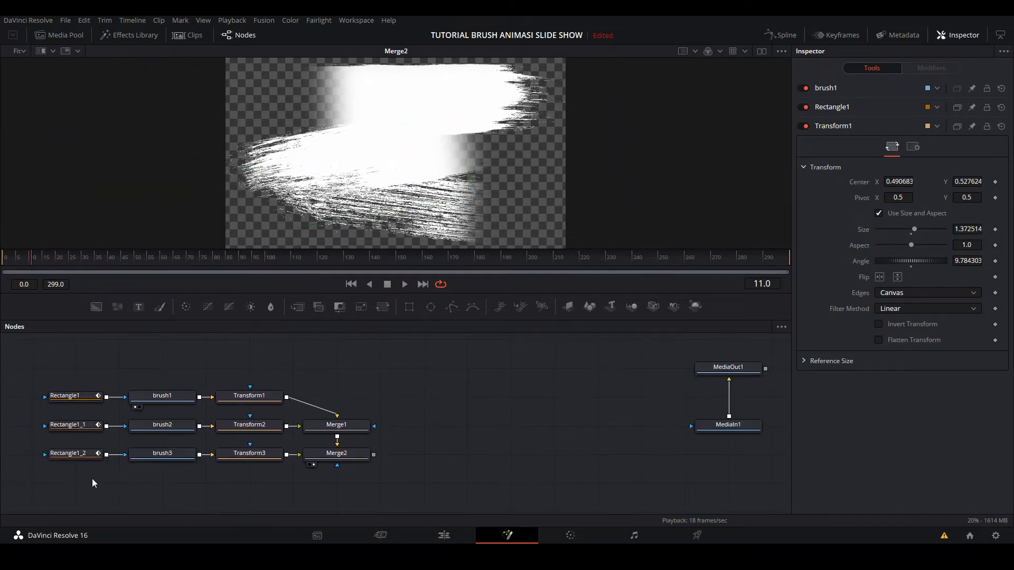
{"action": "key", "text": "ctrl+v"}
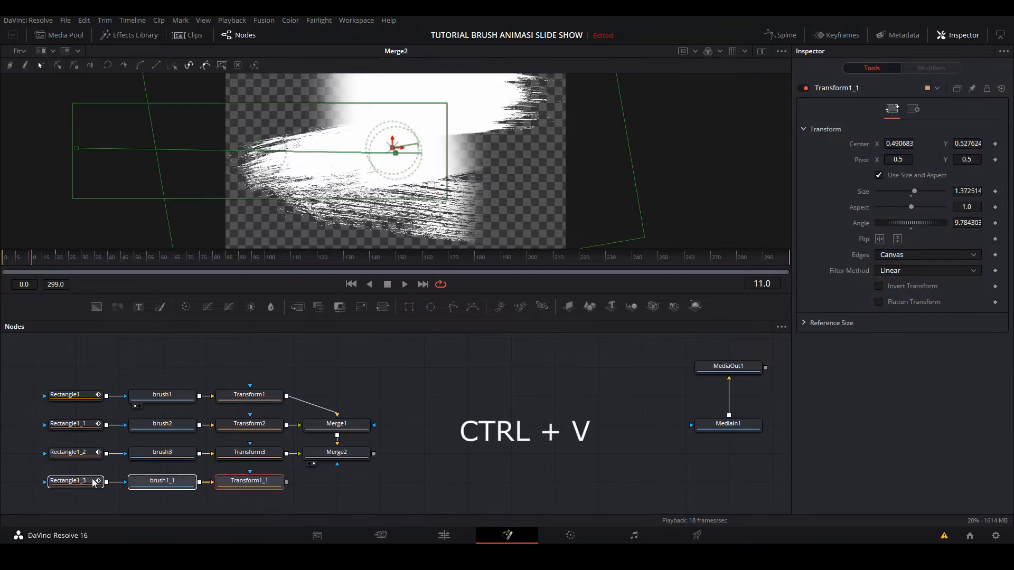
{"action": "left_click", "coordinate": [375, 485]}
- View the copied Transform, rotate it to about -175.9 degrees and move its center to about X 0.54, Y 0.23
{"action": "left_click", "coordinate": [255, 486]}
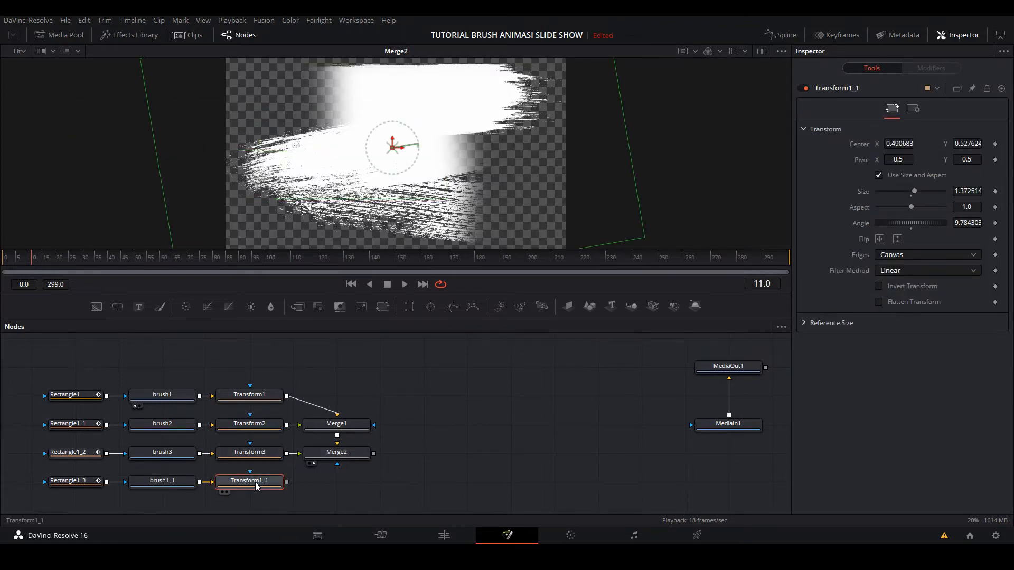
{"action": "left_click_drag", "start_coordinate": [261, 486], "coordinate": [346, 201]}
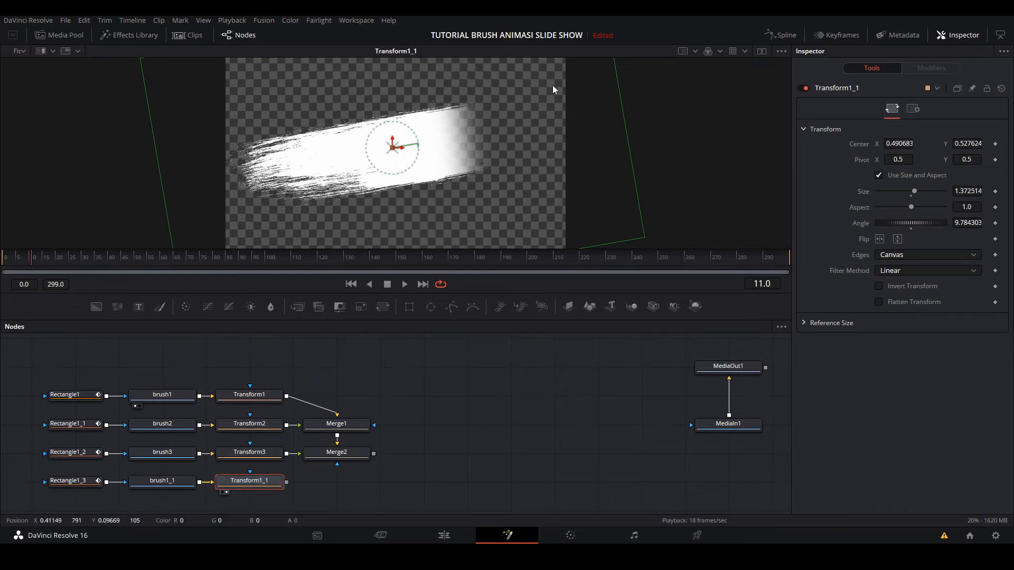
{"action": "mouse_move", "coordinate": [415, 138]}
{"action": "left_mouse_down"}
{"action": "mouse_move", "coordinate": [396, 182]}
{"action": "mouse_move", "coordinate": [403, 201]}
{"action": "left_mouse_up"}
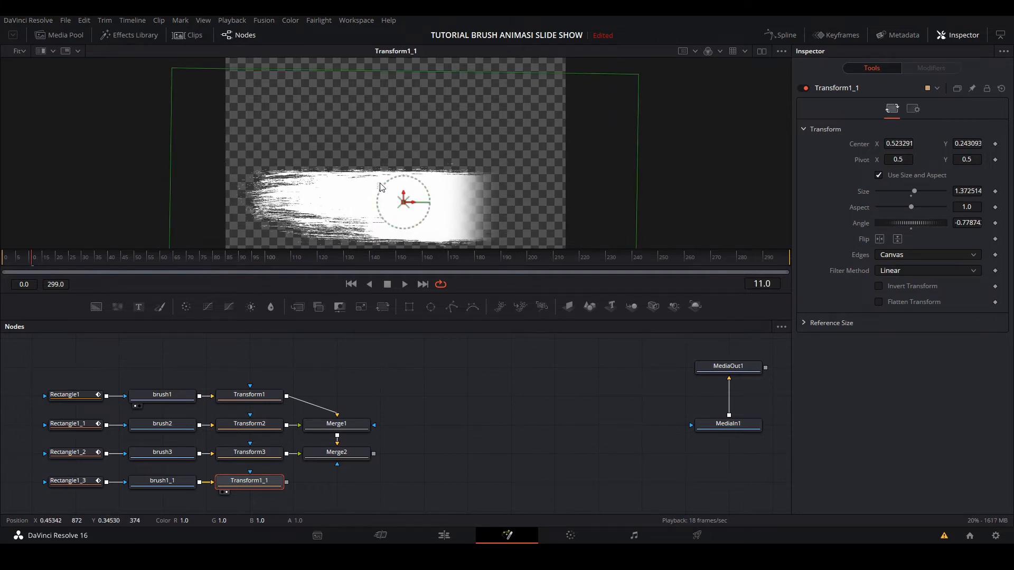
{"action": "mouse_move", "coordinate": [381, 190]}
{"action": "left_mouse_down"}
{"action": "mouse_move", "coordinate": [442, 186]}
{"action": "mouse_move", "coordinate": [474, 217]}
{"action": "mouse_move", "coordinate": [502, 262]}
{"action": "mouse_move", "coordinate": [528, 373]}
{"action": "left_mouse_up"}
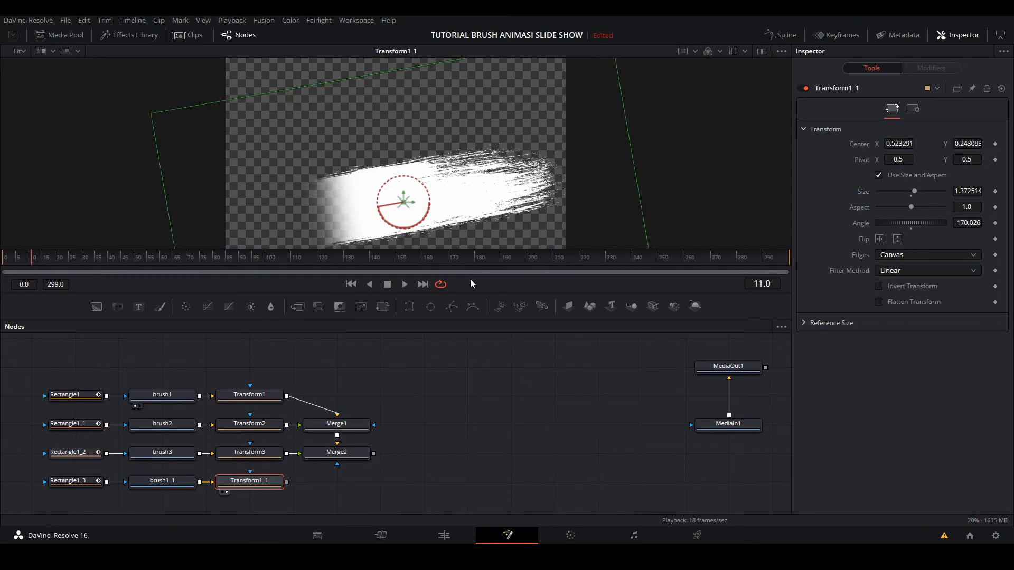
{"action": "mouse_move", "coordinate": [428, 199]}
{"action": "left_mouse_down"}
{"action": "mouse_move", "coordinate": [436, 204]}
{"action": "mouse_move", "coordinate": [408, 208]}
{"action": "left_mouse_up"}
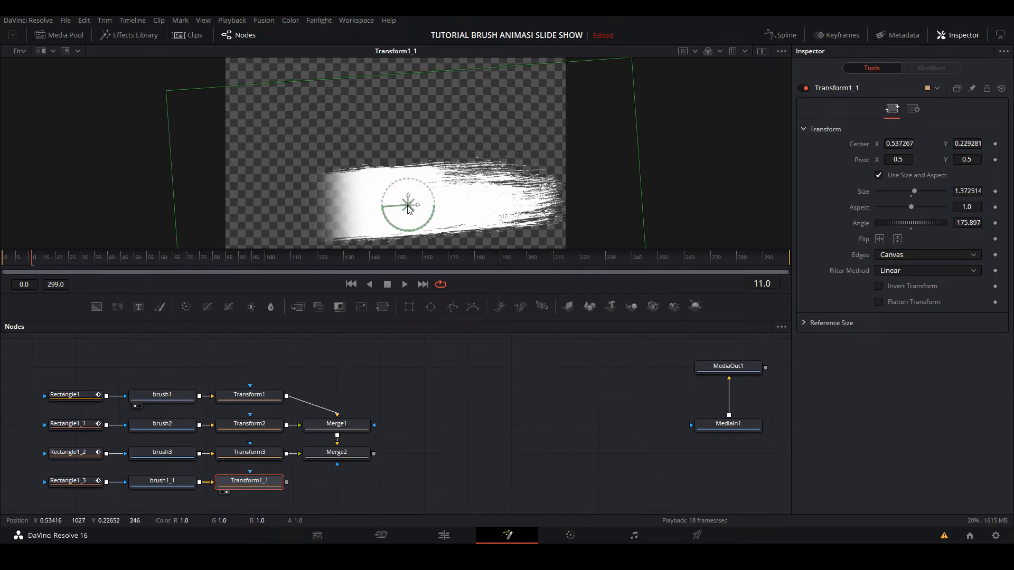
- Add a third Merge after Merge2 with the copied Transform as its foreground and place it below Merge2
{"action": "left_click", "coordinate": [339, 460]}
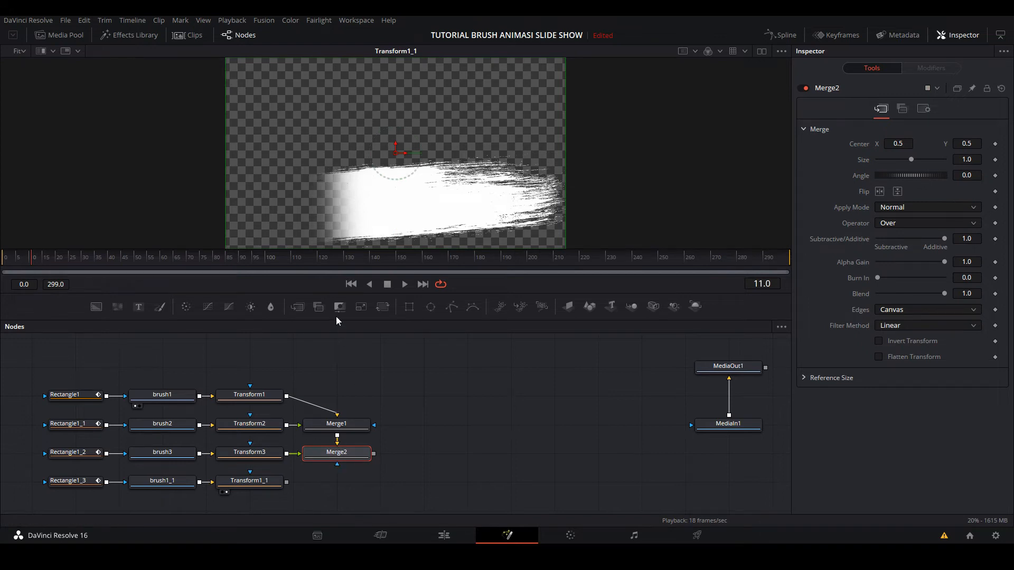
{"action": "left_click", "coordinate": [303, 309]}
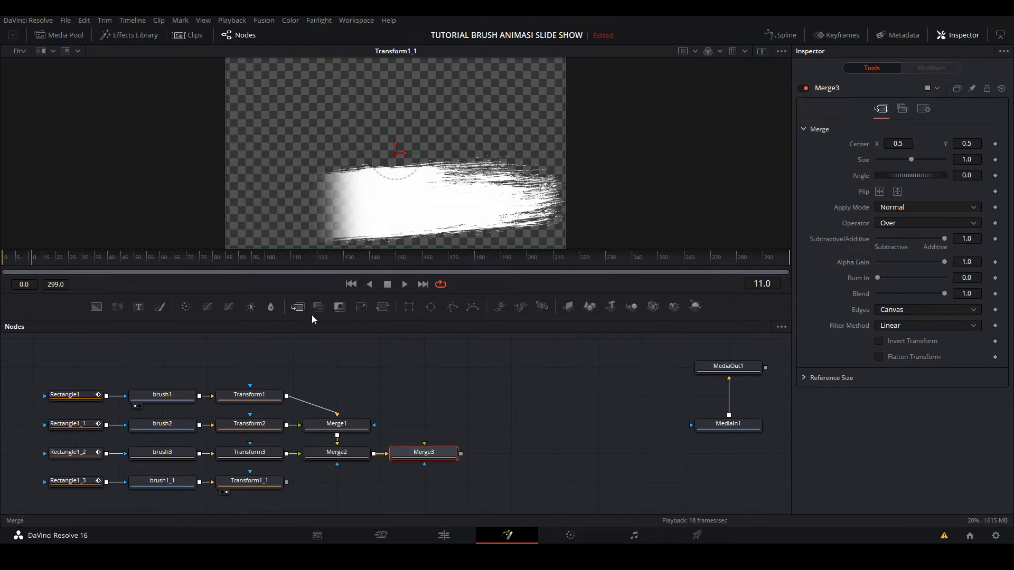
{"action": "left_click_drag", "start_coordinate": [287, 481], "coordinate": [343, 482]}
{"action": "left_click", "coordinate": [448, 452]}
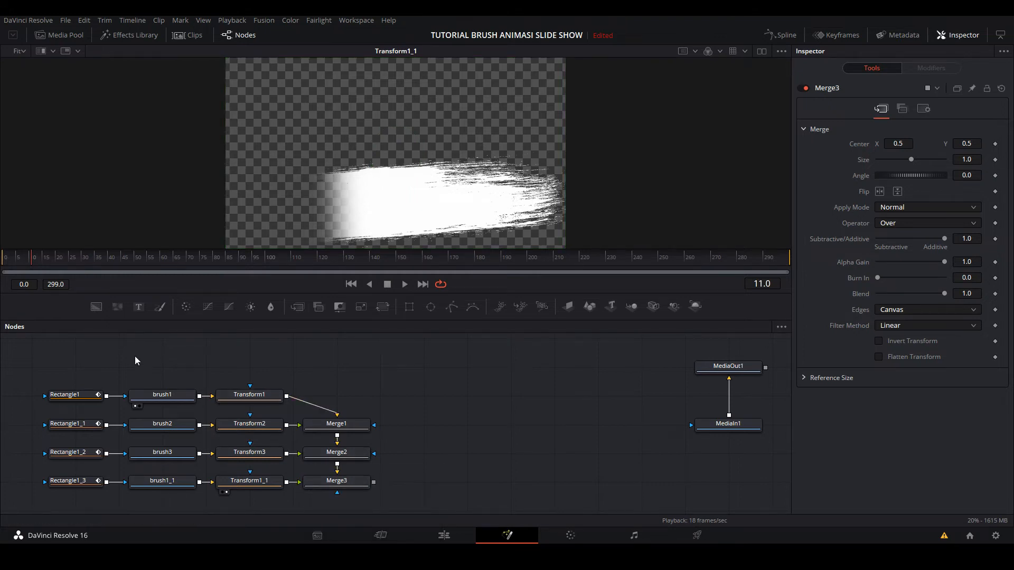
- View Merge3 and play the combined brush reveal from frame 0, then scrub back to frame 6 to check the strokes' timing
{"action": "left_click", "coordinate": [338, 483]}
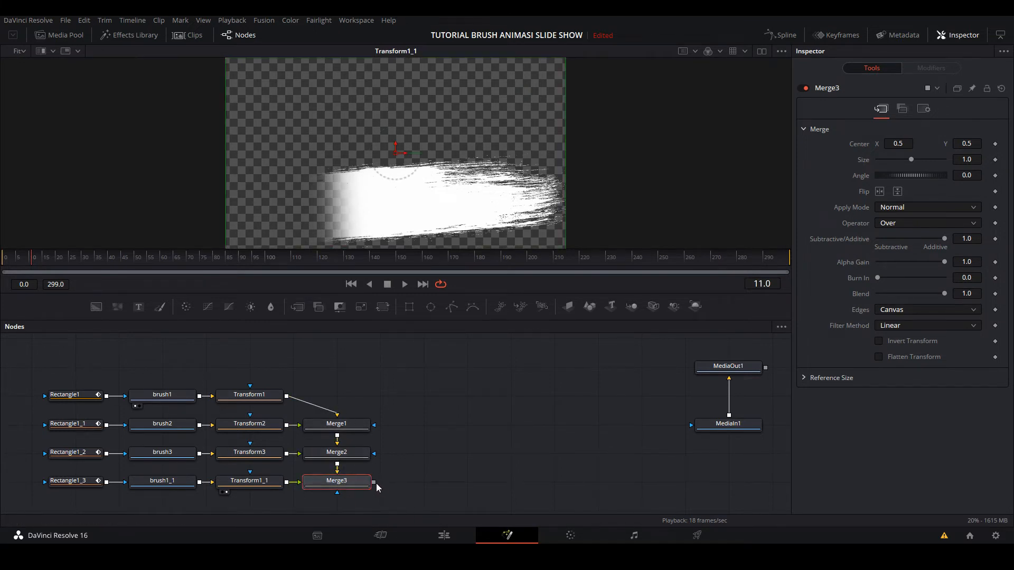
{"action": "left_click_drag", "start_coordinate": [374, 482], "coordinate": [484, 467]}
{"action": "key", "text": "1"}
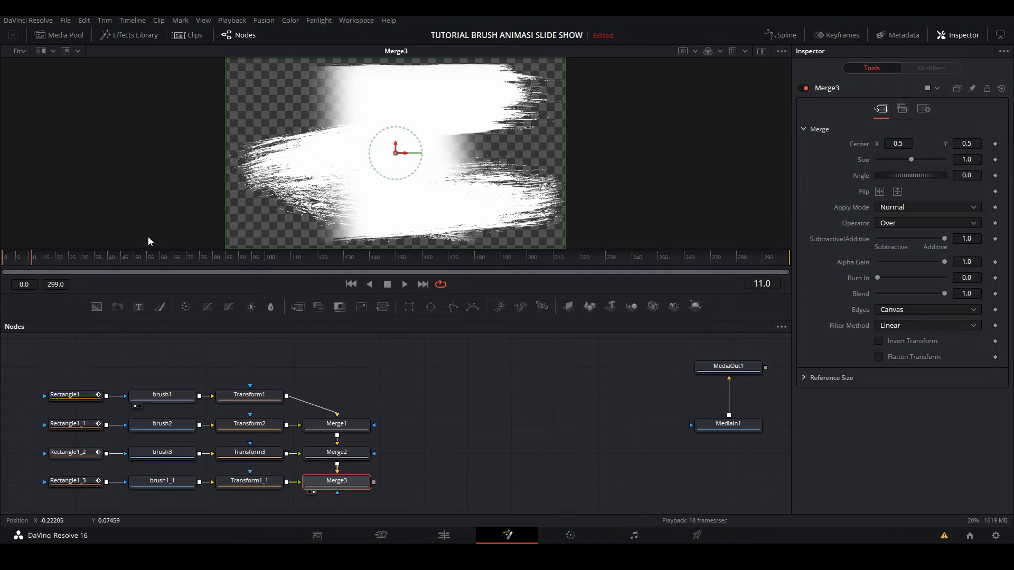
{"action": "left_click", "coordinate": [2, 256]}
{"action": "key", "text": "space"}
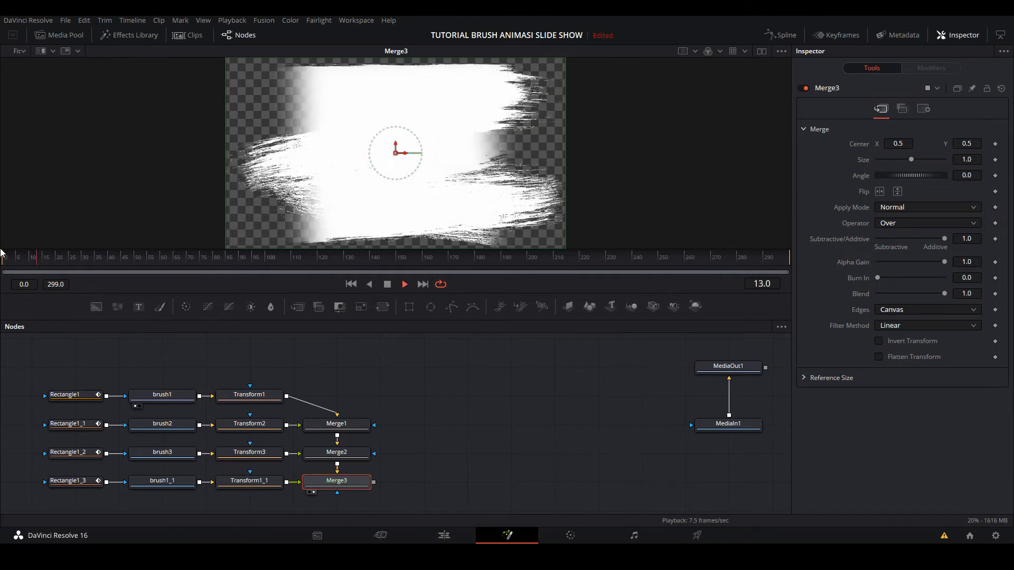
{"action": "key", "text": "space"}
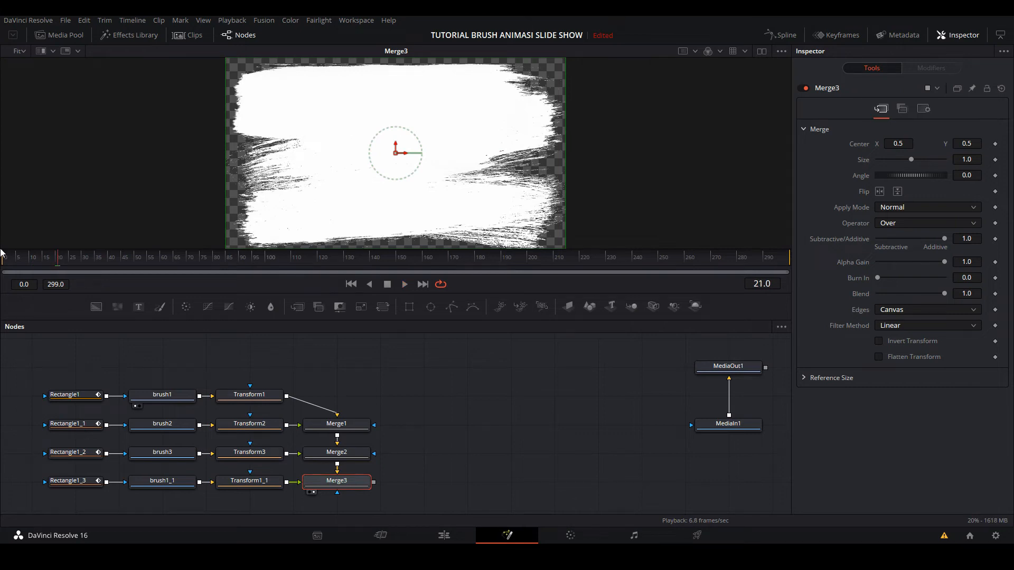
{"action": "mouse_move", "coordinate": [49, 265]}
{"action": "left_mouse_down"}
{"action": "mouse_move", "coordinate": [1, 264]}
{"action": "mouse_move", "coordinate": [49, 265]}
{"action": "mouse_move", "coordinate": [5, 265]}
{"action": "mouse_move", "coordinate": [18, 265]}
{"action": "left_mouse_up"}
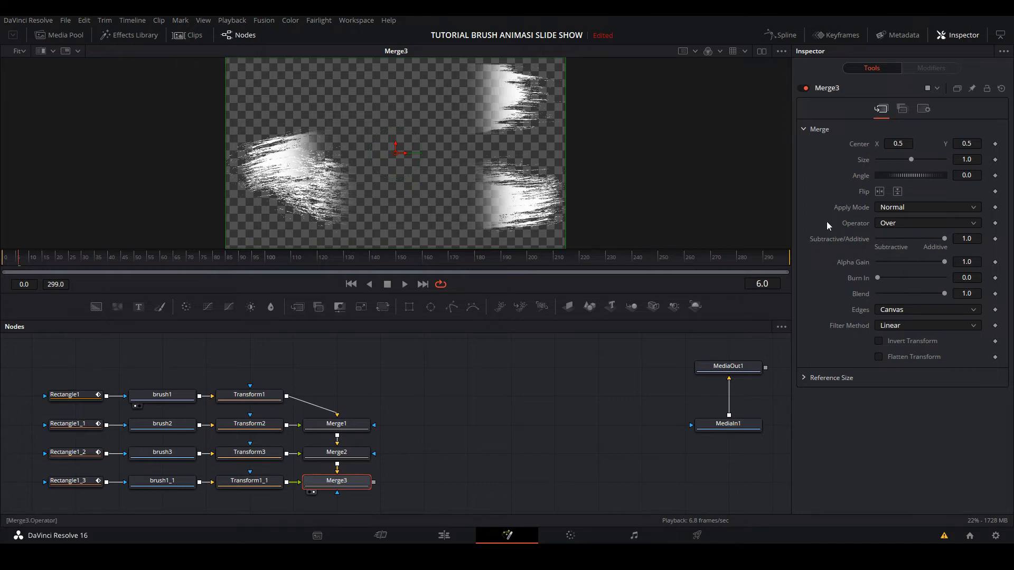
- Open the Spline editor, set it to select one tool at a time and collapse all the rectangle entries
{"action": "left_click", "coordinate": [787, 35]}
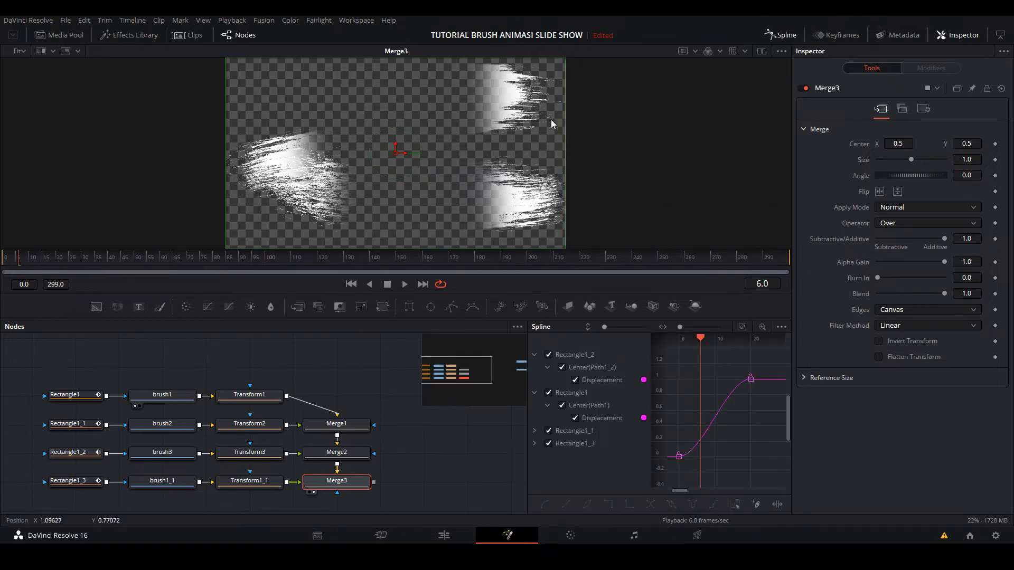
{"action": "left_click", "coordinate": [780, 326]}
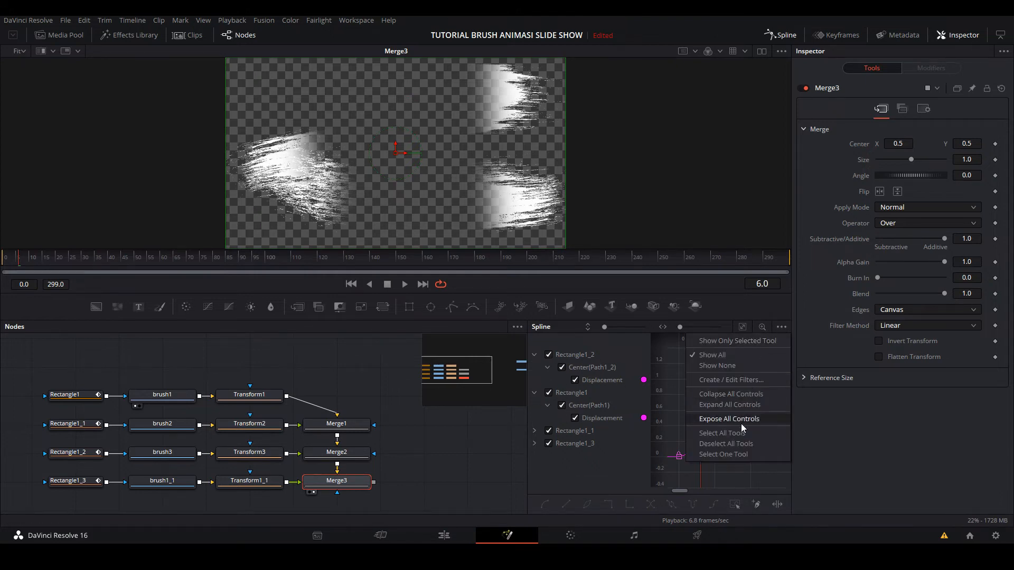
{"action": "left_click", "coordinate": [753, 455]}
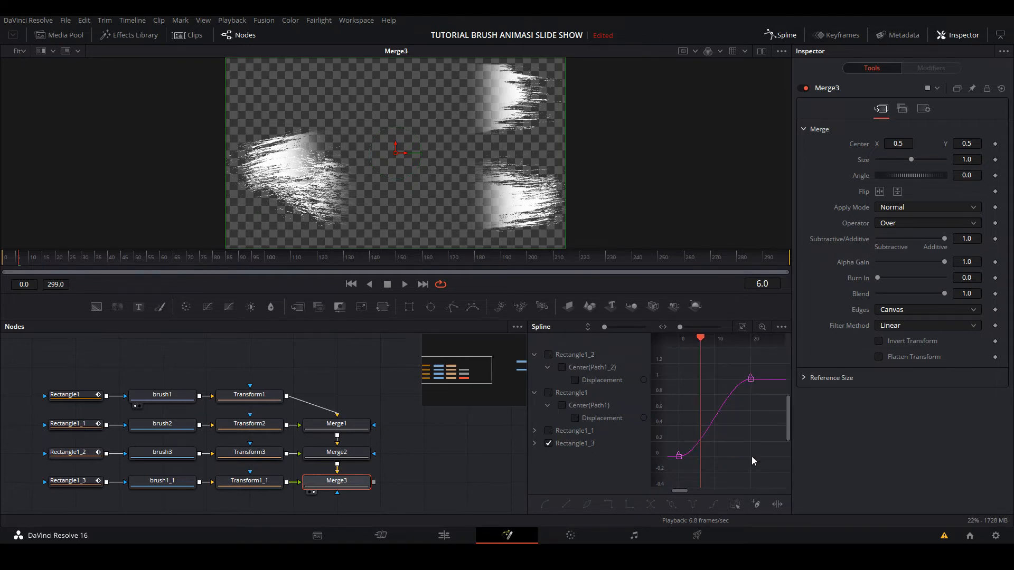
{"action": "left_click", "coordinate": [535, 356]}
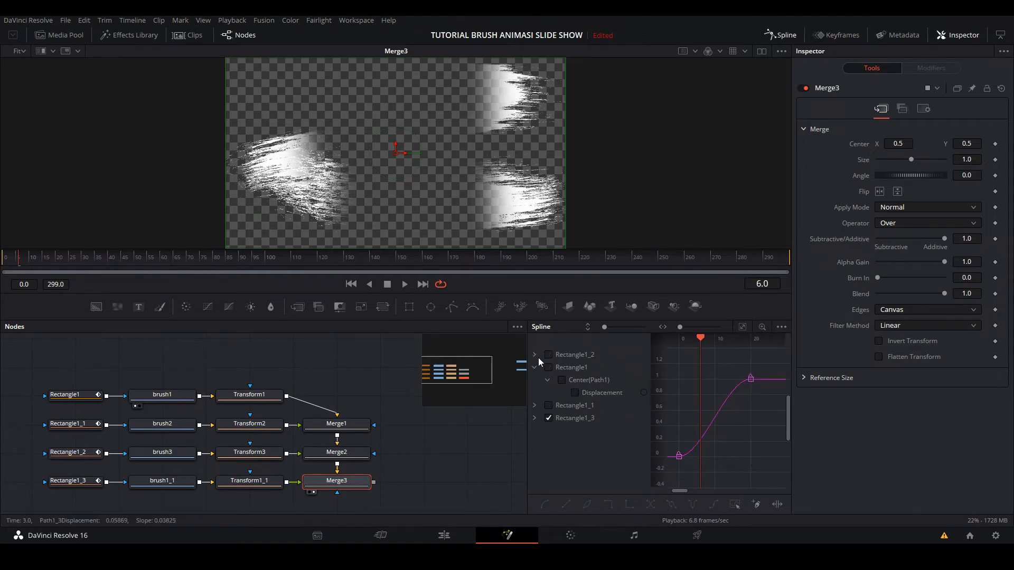
{"action": "left_click", "coordinate": [536, 367]}
{"action": "left_click", "coordinate": [534, 393]}
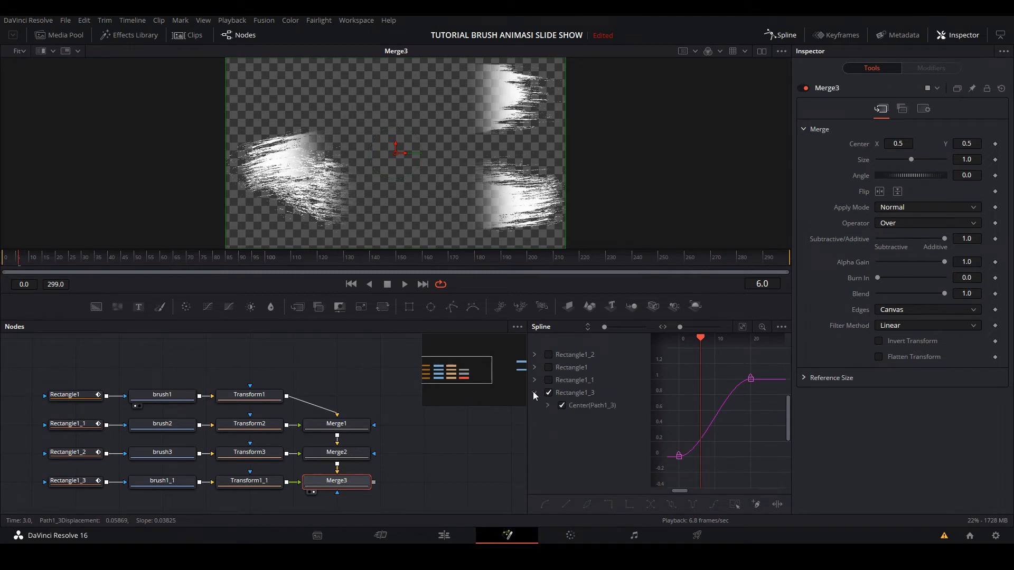
{"action": "left_click", "coordinate": [534, 393]}
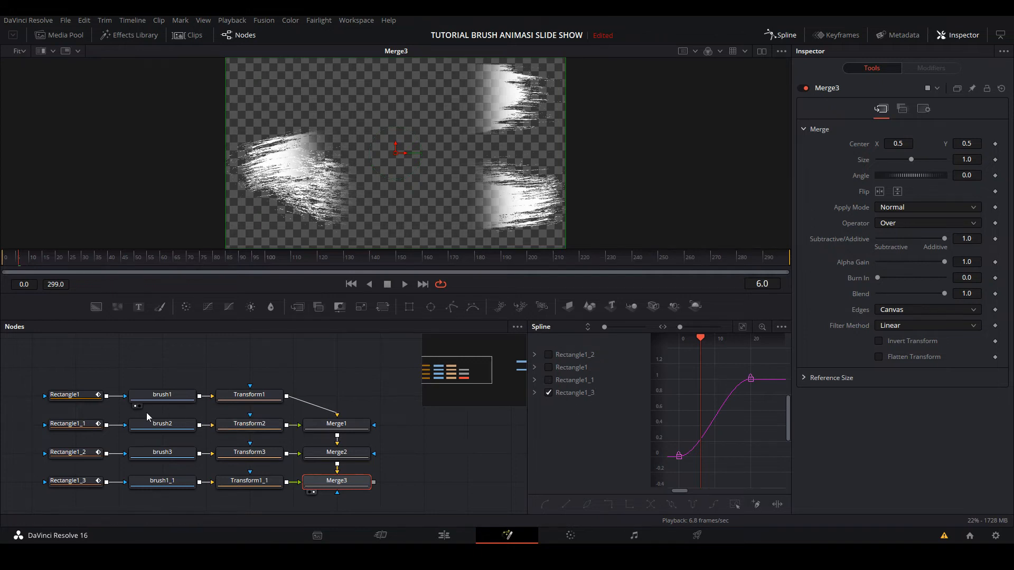
- Show only Rectangle1's displacement curve and examine its start and end keyframes at frames 0 and 20
{"action": "left_click", "coordinate": [549, 367]}
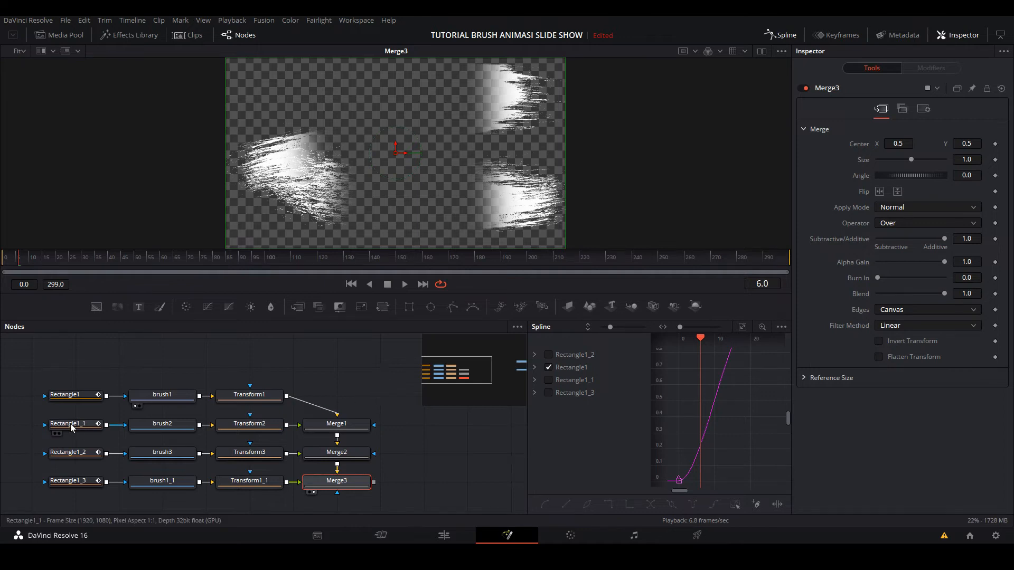
{"action": "mouse_move", "coordinate": [61, 427]}
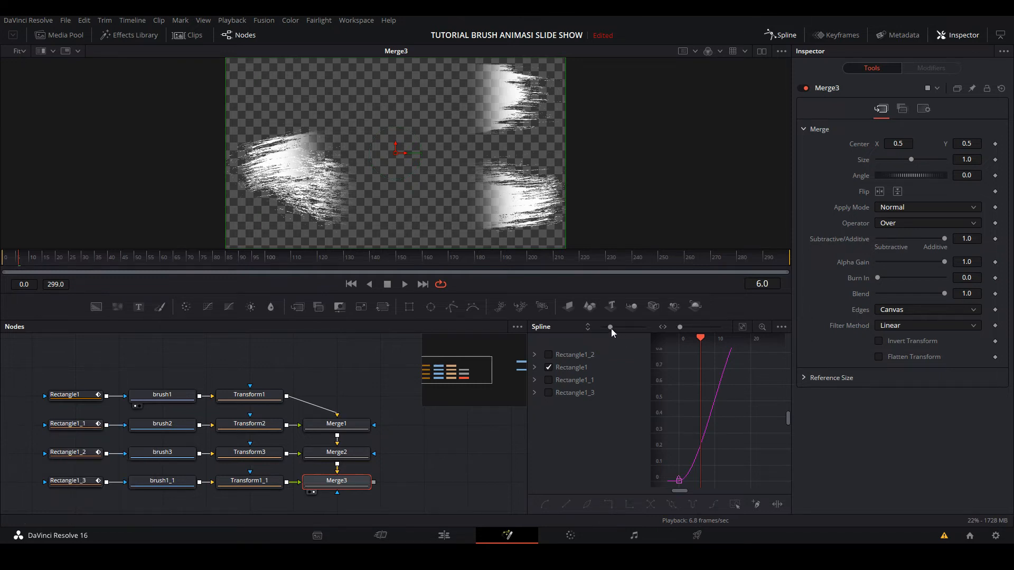
{"action": "left_click_drag", "start_coordinate": [611, 328], "coordinate": [602, 329]}
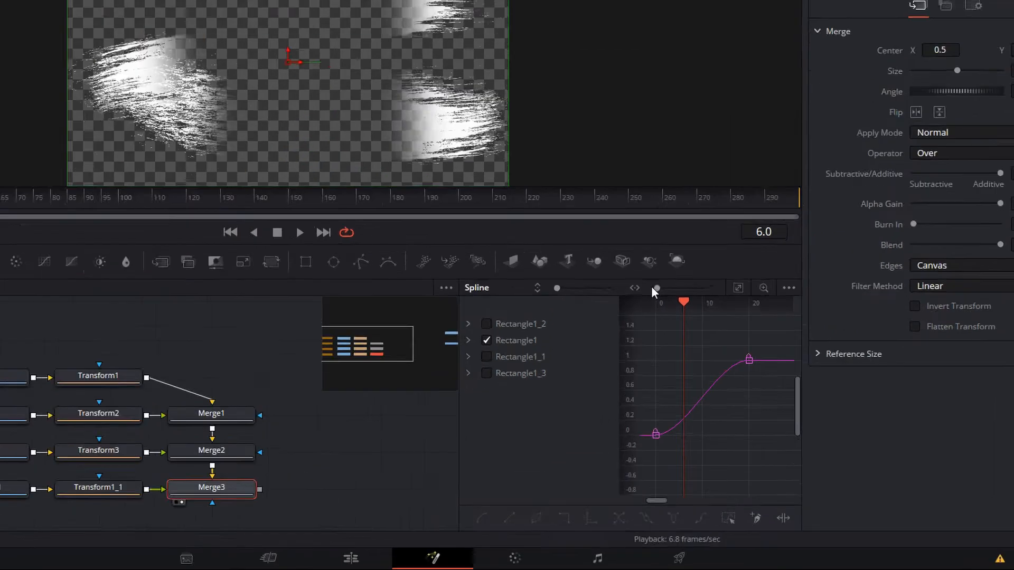
{"action": "left_click_drag", "start_coordinate": [680, 327], "coordinate": [682, 326]}
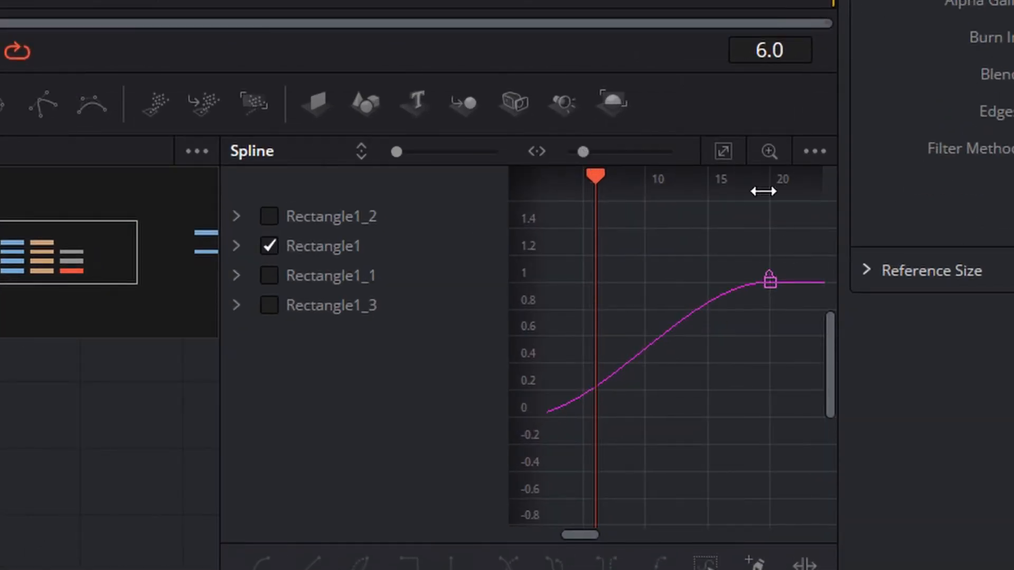
{"action": "left_click_drag", "start_coordinate": [597, 537], "coordinate": [587, 537]}
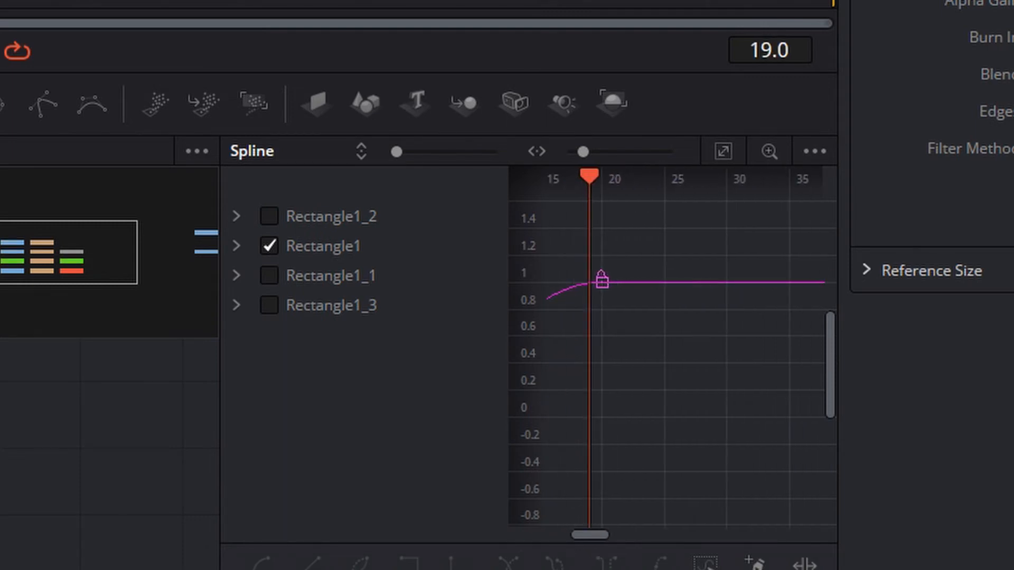
{"action": "key", "text": "Right"}
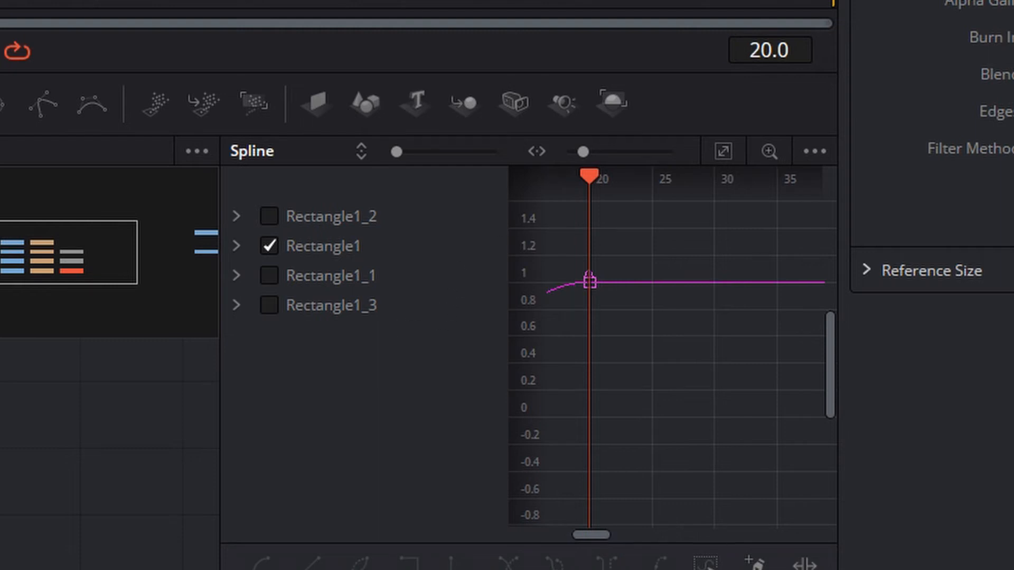
{"action": "mouse_move", "coordinate": [604, 535]}
{"action": "left_mouse_down"}
{"action": "mouse_move", "coordinate": [586, 553]}
{"action": "mouse_move", "coordinate": [589, 533]}
{"action": "left_mouse_up"}
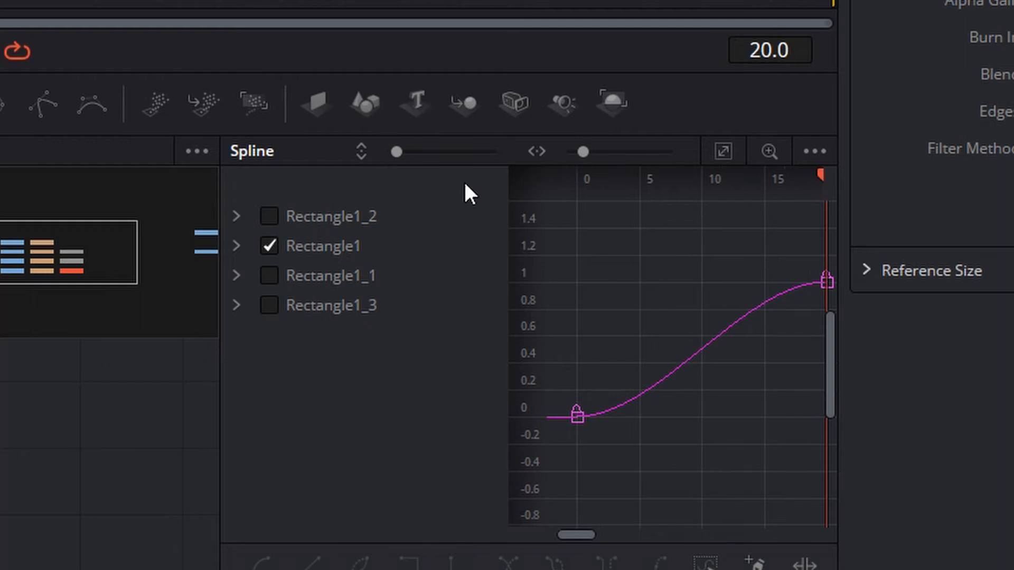
{"action": "left_click_drag", "start_coordinate": [581, 152], "coordinate": [576, 151]}
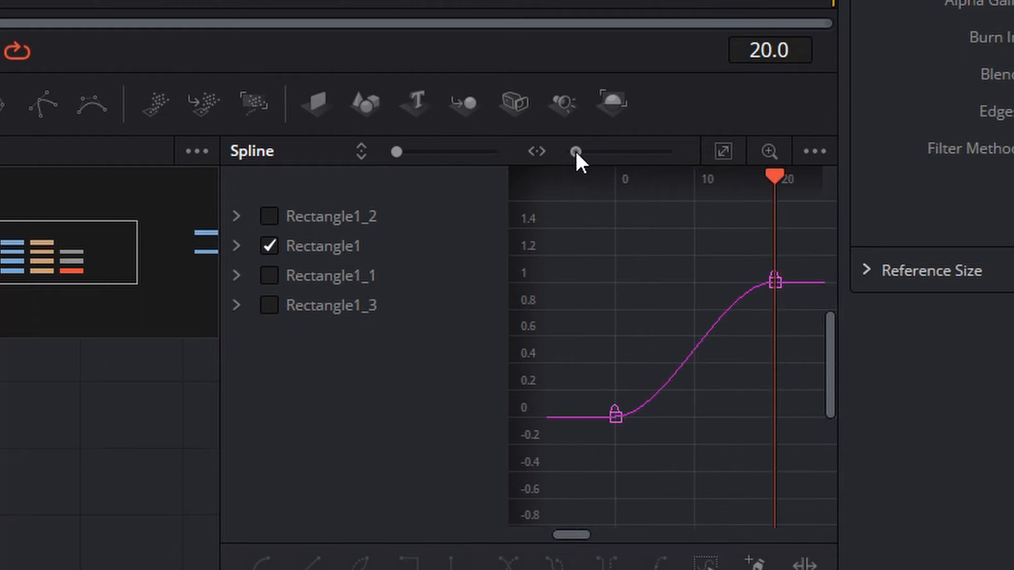
{"action": "left_click_drag", "start_coordinate": [576, 152], "coordinate": [583, 153]}
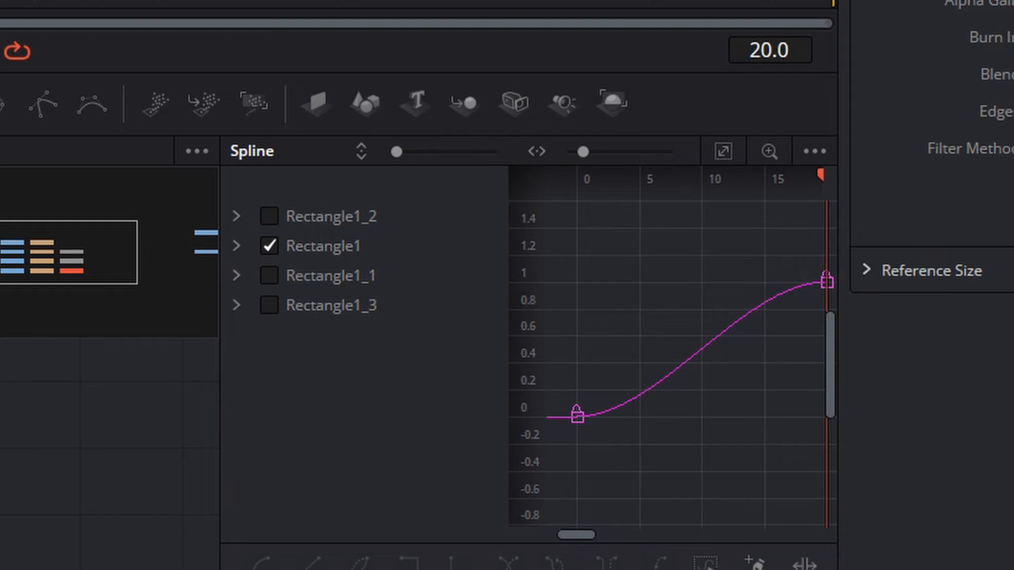
- Show only Rectangle1_1's curve and shift both of its keyframes 5 frames later so it starts at frame 5
{"action": "left_click", "coordinate": [274, 245]}
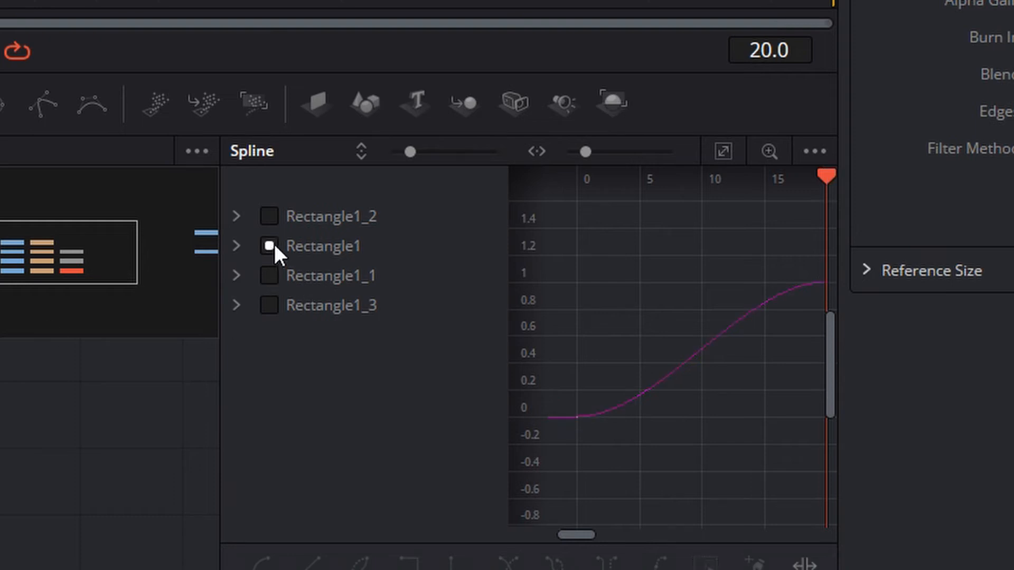
{"action": "left_click", "coordinate": [269, 248]}
{"action": "left_click", "coordinate": [270, 278]}
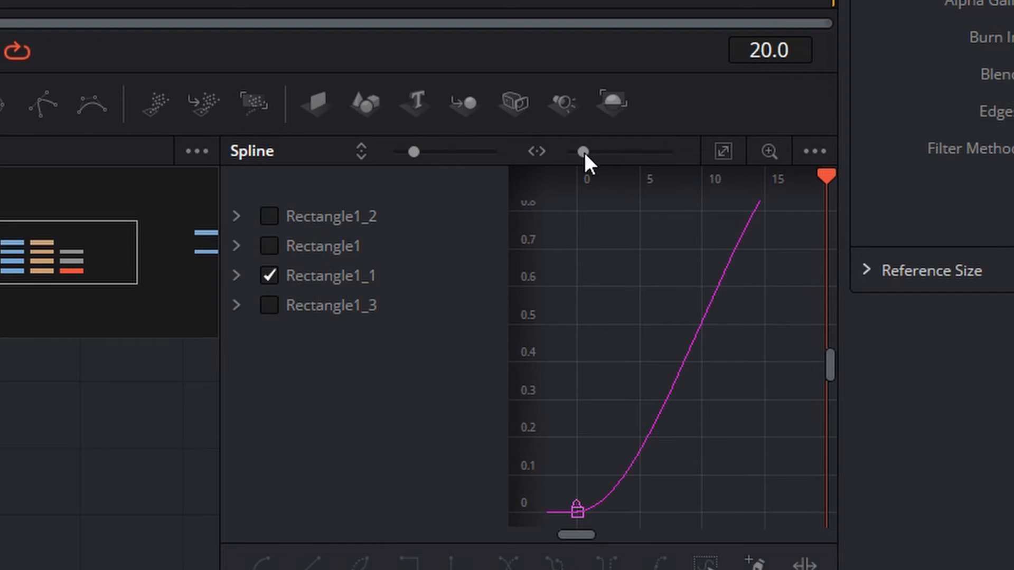
{"action": "left_click_drag", "start_coordinate": [584, 153], "coordinate": [582, 154]}
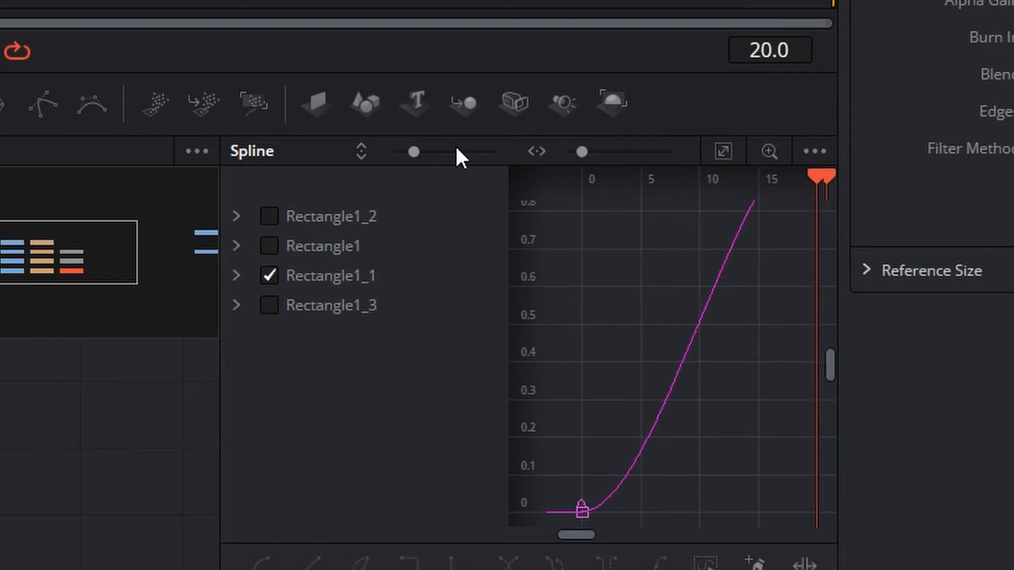
{"action": "left_click_drag", "start_coordinate": [414, 152], "coordinate": [399, 152]}
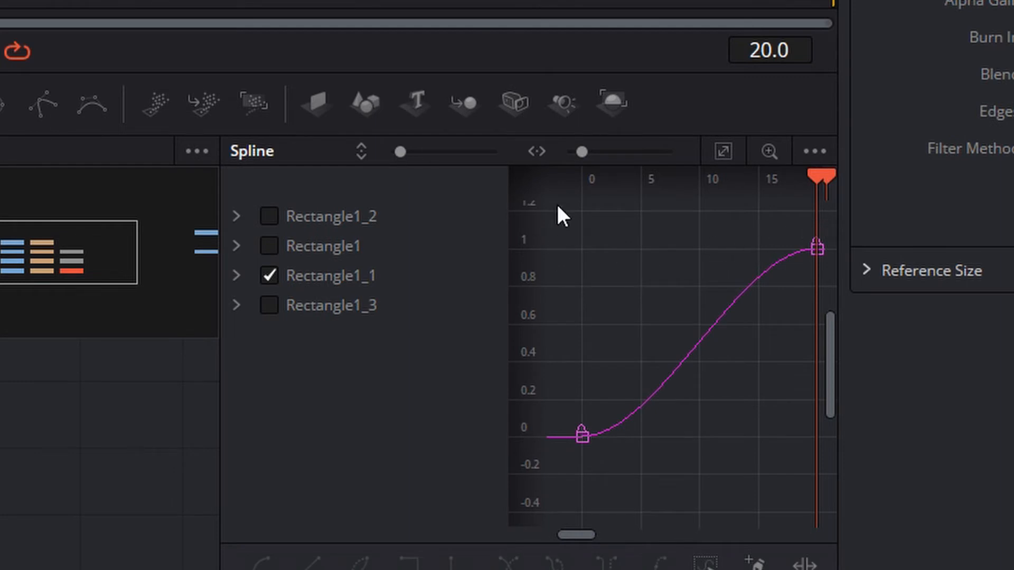
{"action": "left_click_drag", "start_coordinate": [558, 206], "coordinate": [819, 478]}
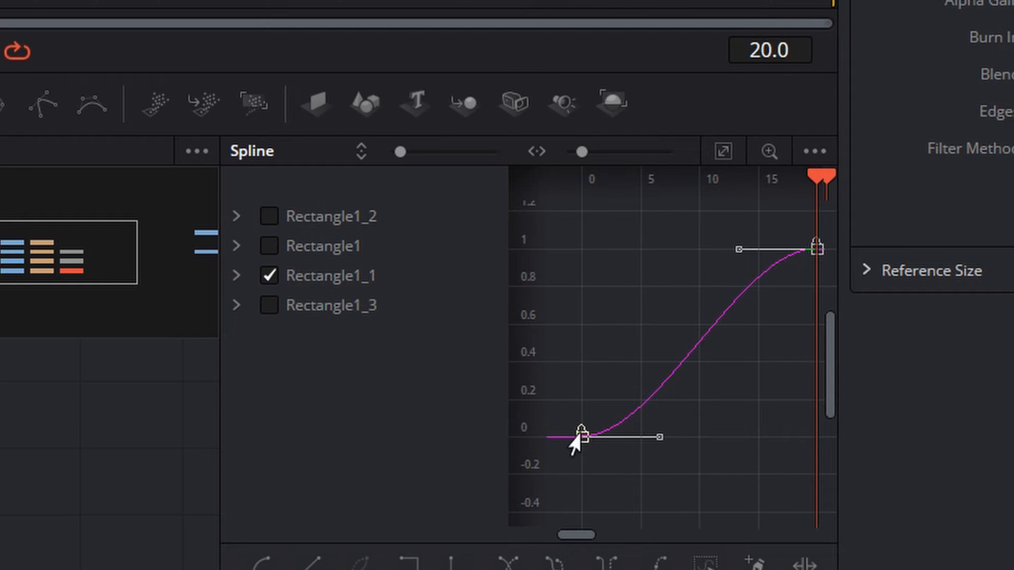
{"action": "left_click_drag", "start_coordinate": [579, 437], "coordinate": [641, 438]}
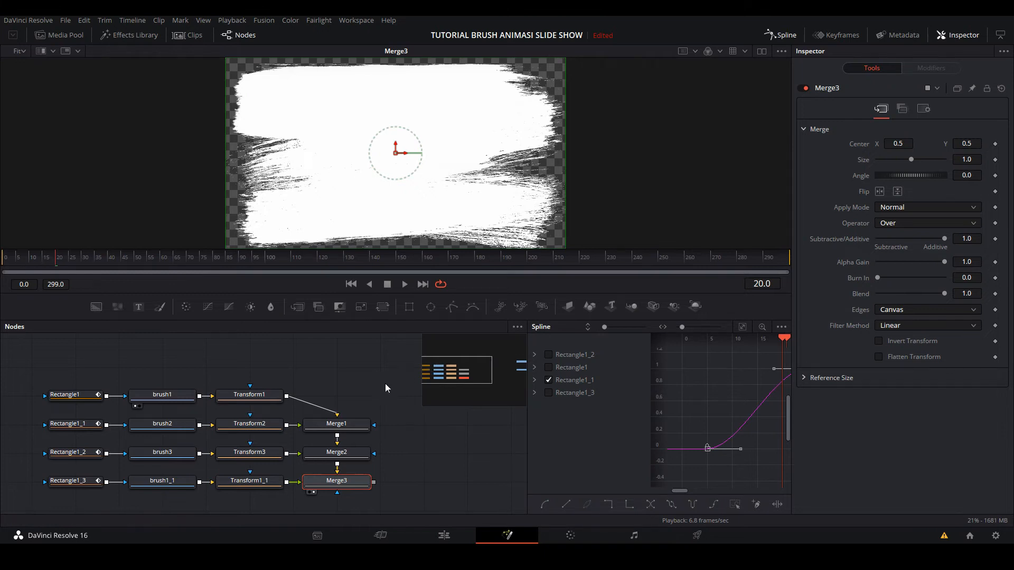
- Show only Rectangle1_2's curve and shift both of its keyframes 10 frames later so it starts at frame 10
{"action": "left_click", "coordinate": [549, 354]}
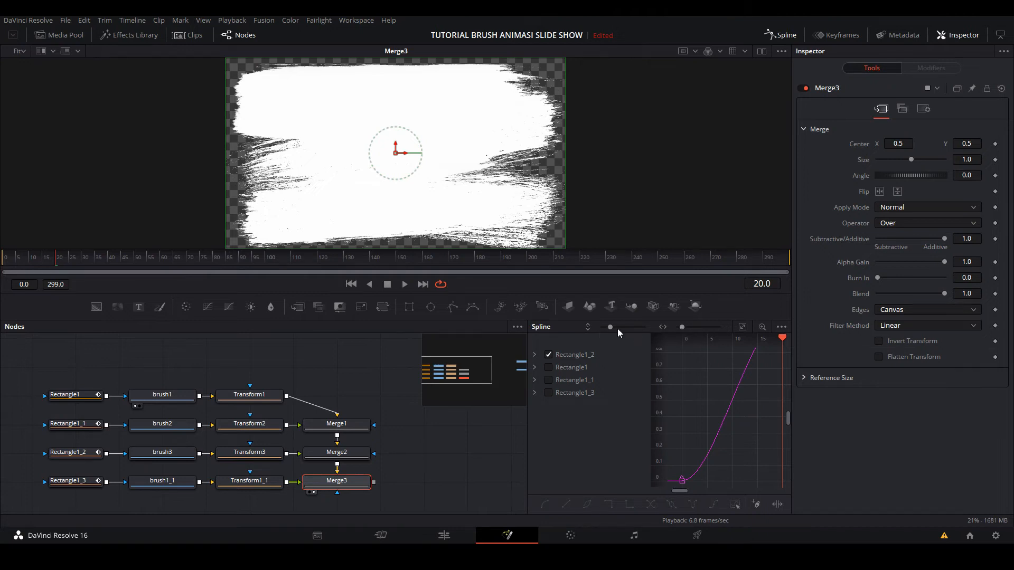
{"action": "left_click_drag", "start_coordinate": [617, 329], "coordinate": [604, 328]}
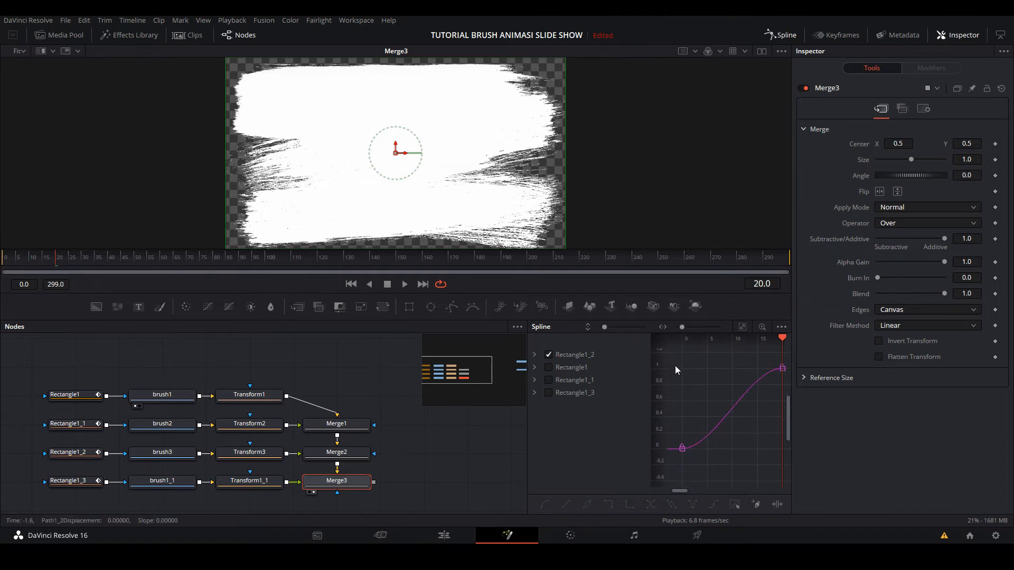
{"action": "left_click_drag", "start_coordinate": [675, 348], "coordinate": [791, 464]}
{"action": "left_click_drag", "start_coordinate": [682, 448], "coordinate": [729, 454]}
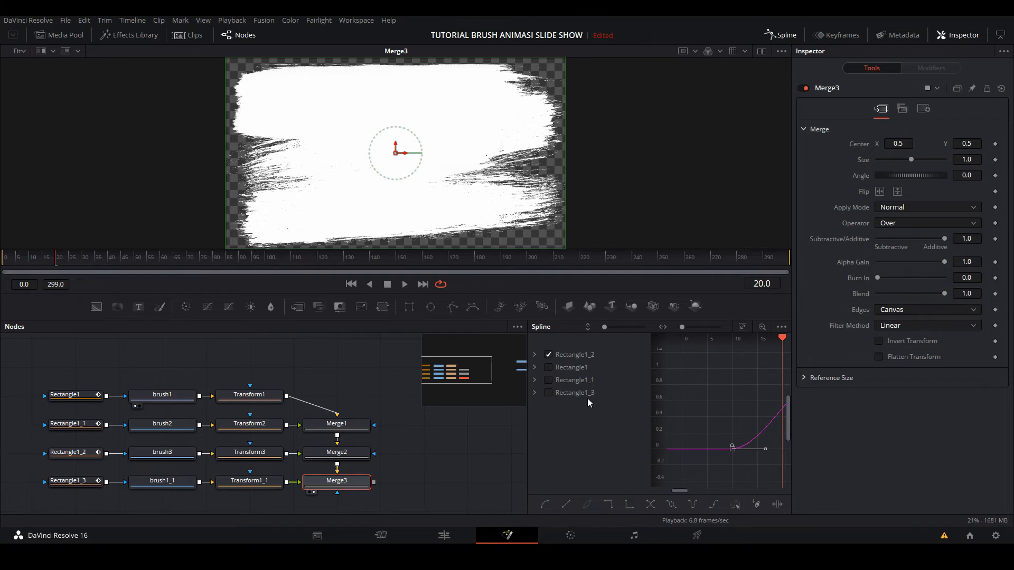
- Shift both Rectangle1_3 keyframes 15 frames later so its curve starts at frame 15, and play the reveal from frame 0
{"action": "left_click", "coordinate": [548, 393]}
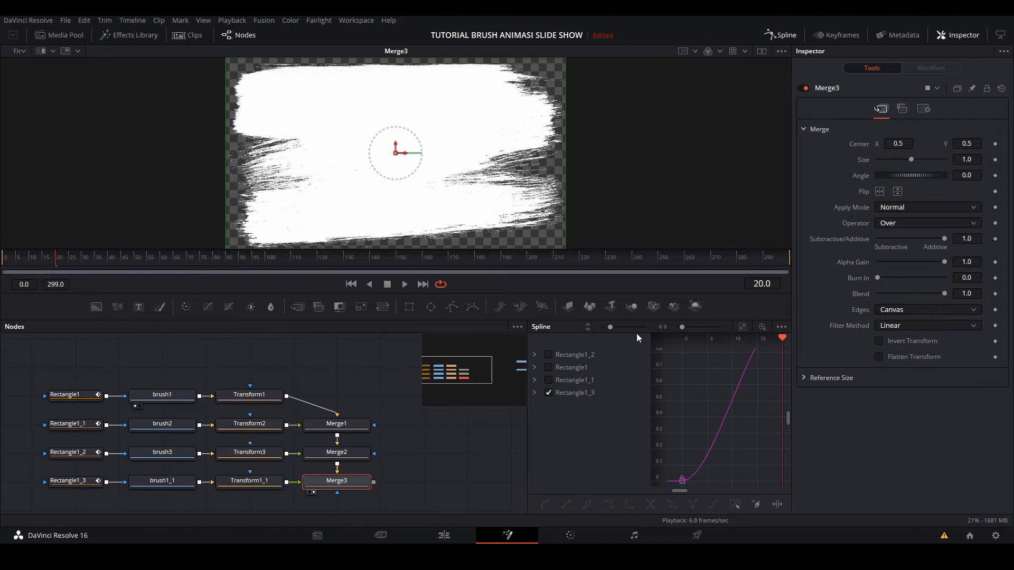
{"action": "left_click_drag", "start_coordinate": [610, 327], "coordinate": [605, 327]}
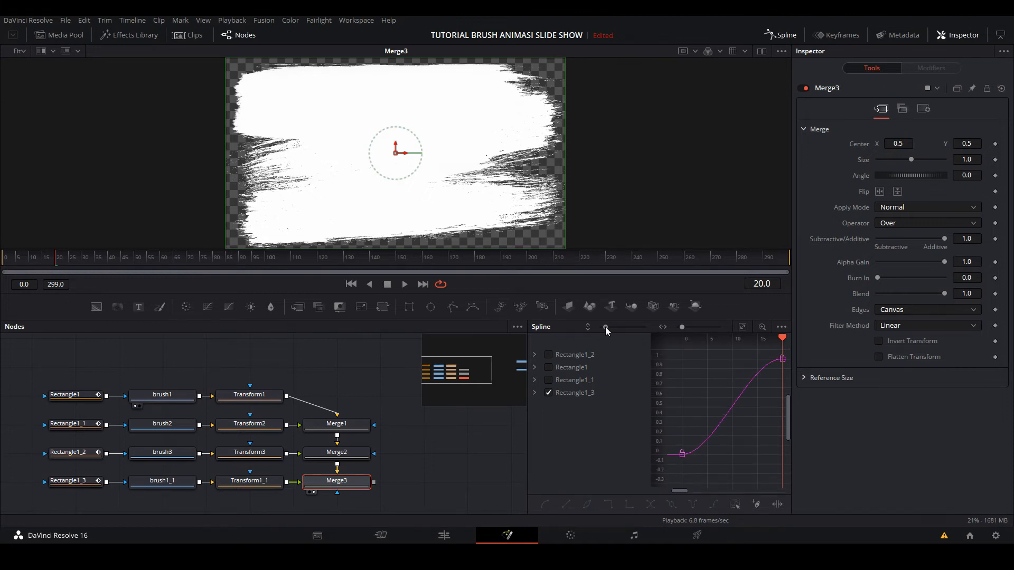
{"action": "left_click_drag", "start_coordinate": [671, 352], "coordinate": [792, 485]}
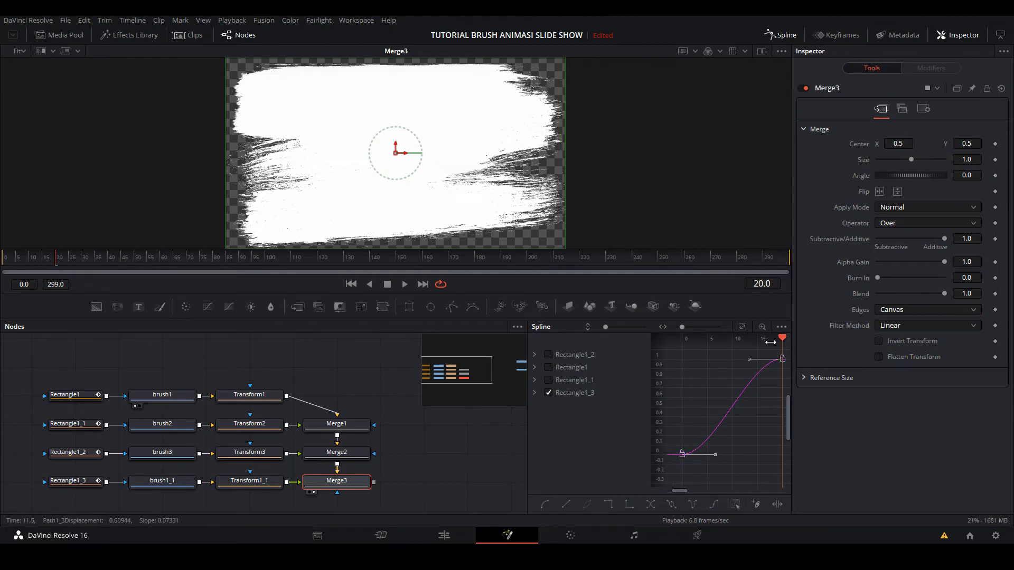
{"action": "left_click_drag", "start_coordinate": [682, 454], "coordinate": [757, 455]}
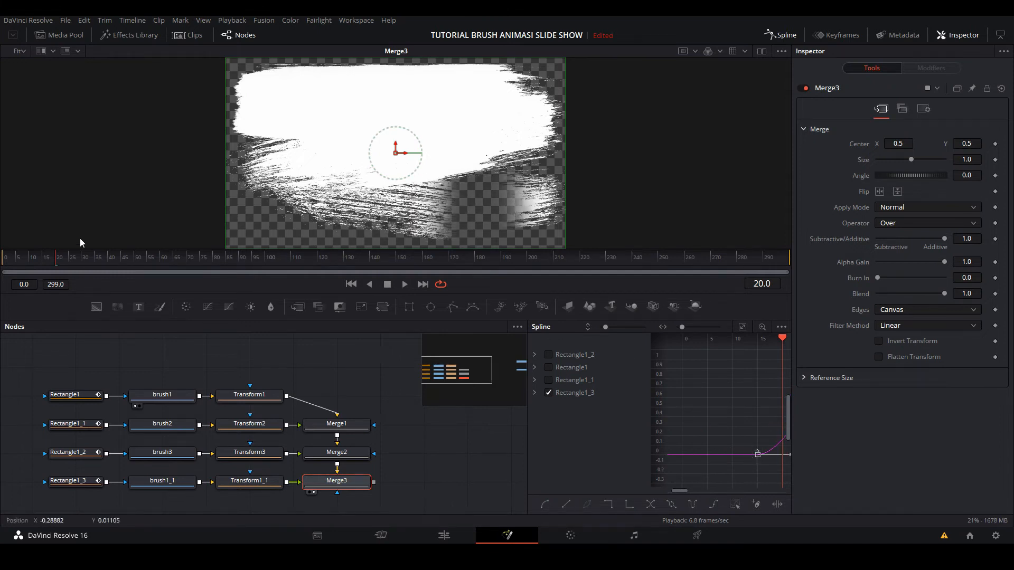
{"action": "left_click_drag", "start_coordinate": [61, 259], "coordinate": [2, 262]}
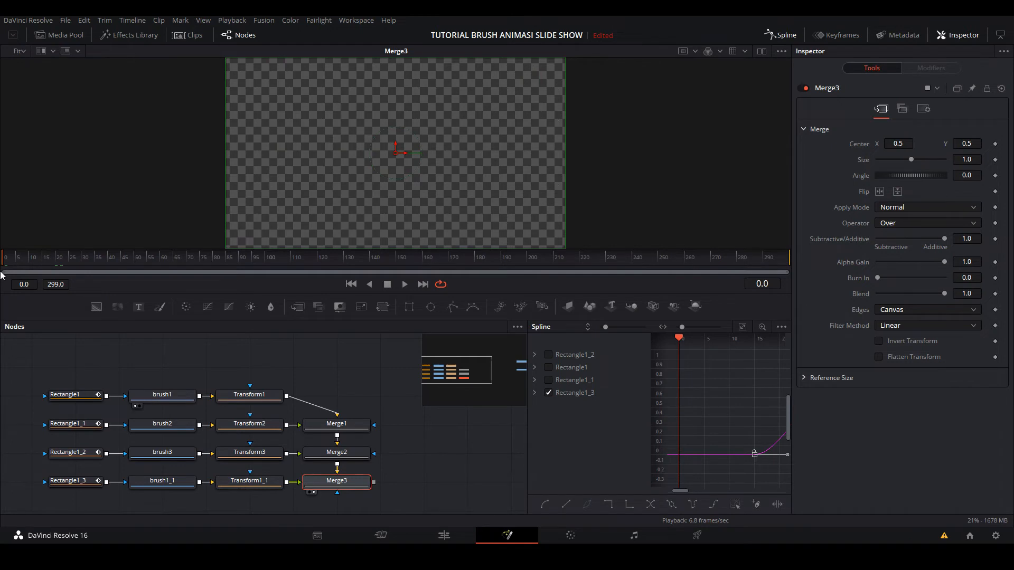
{"action": "key", "text": "space"}
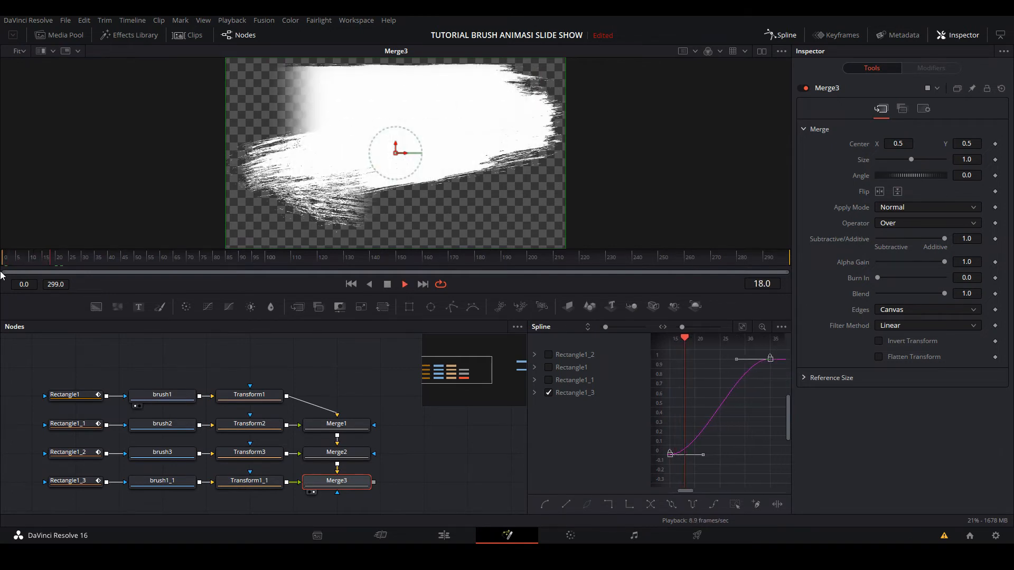
- Replay the merged four-stroke brush reveal from frame 0 in the viewer
{"action": "key", "text": "space"}
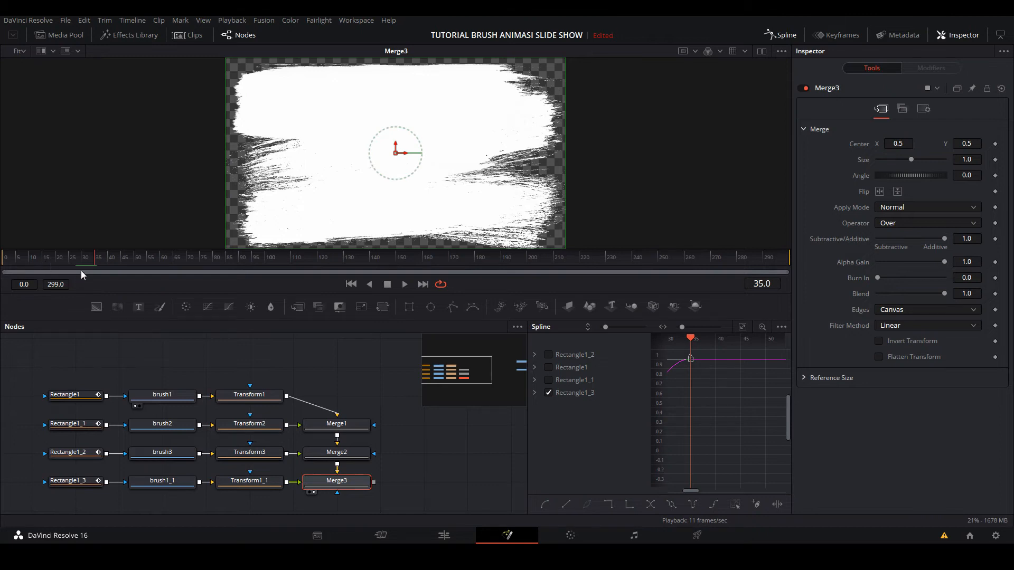
{"action": "left_click_drag", "start_coordinate": [74, 260], "coordinate": [1, 248]}
{"action": "key", "text": "space"}
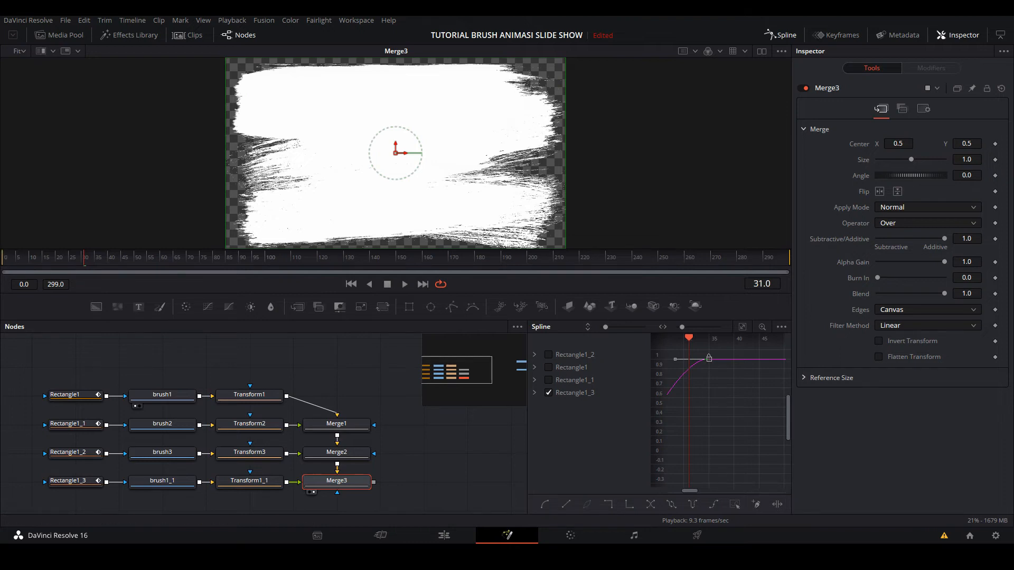
- Group all the rectangle, brush, transform and merge nodes into one node and connect the group's output to MediaOut1
{"action": "left_click", "coordinate": [787, 35]}
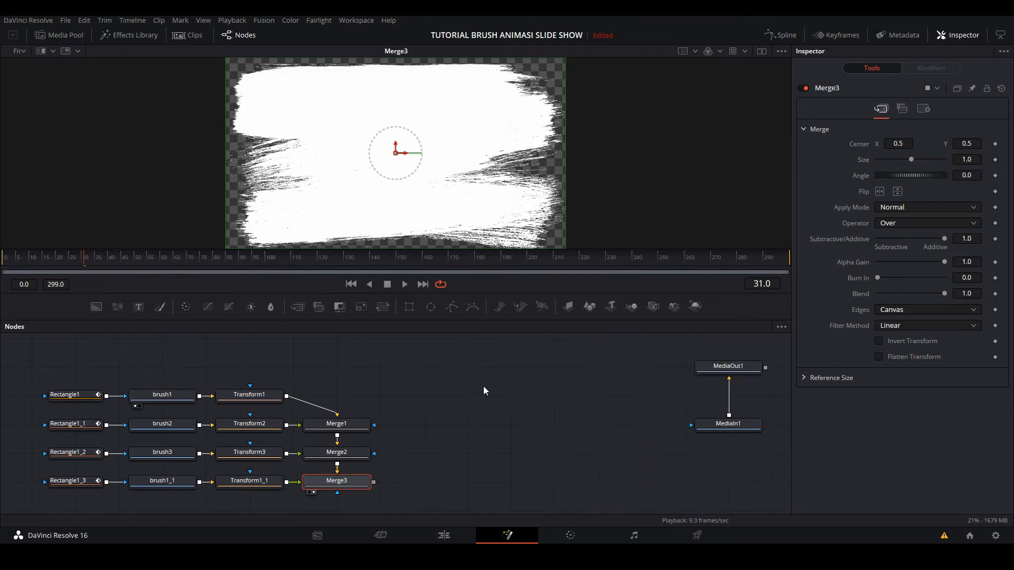
{"action": "left_click_drag", "start_coordinate": [33, 366], "coordinate": [425, 483]}
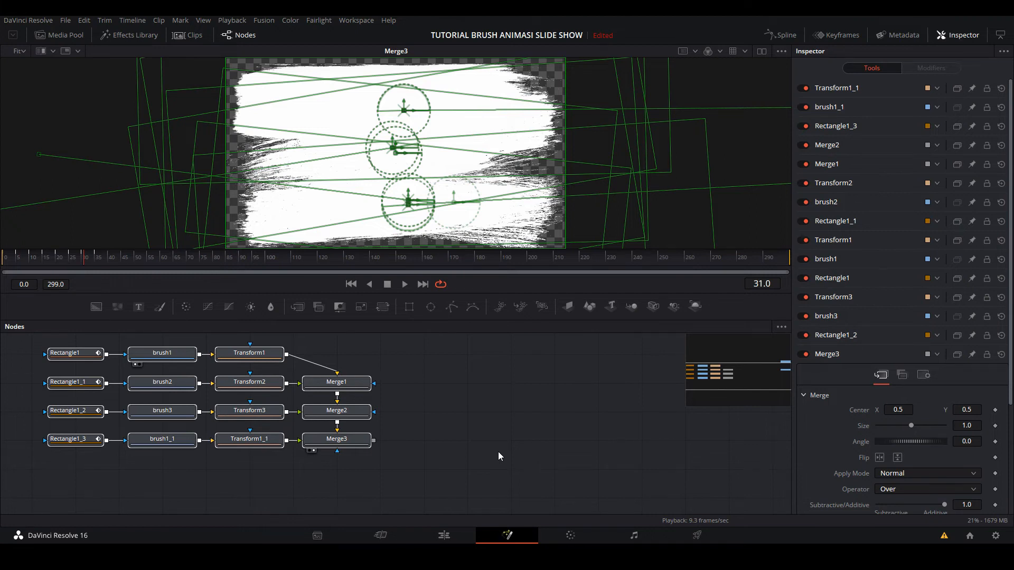
{"action": "left_click", "coordinate": [446, 389]}
{"action": "left_click_drag", "start_coordinate": [27, 337], "coordinate": [416, 481]}
{"action": "key", "text": "ctrl+g"}
{"action": "key", "text": "ctrl+g"}
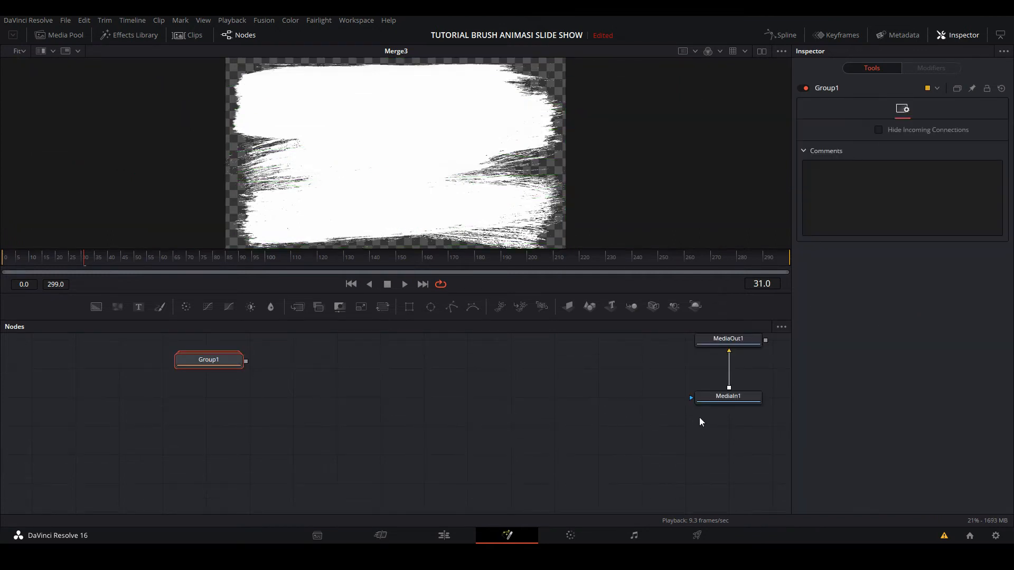
{"action": "left_click_drag", "start_coordinate": [729, 348], "coordinate": [379, 378]}
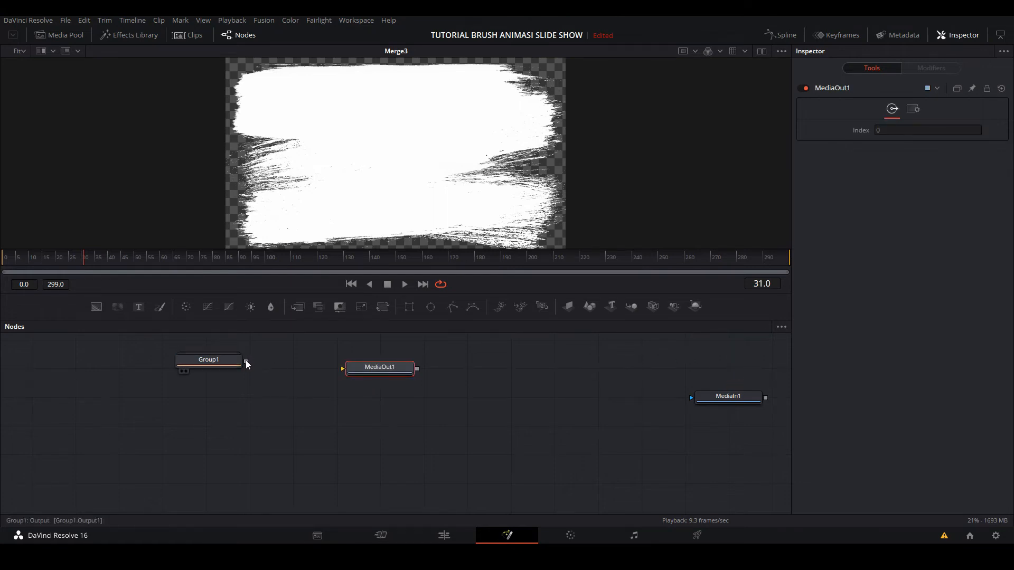
{"action": "left_click_drag", "start_coordinate": [246, 362], "coordinate": [366, 372]}
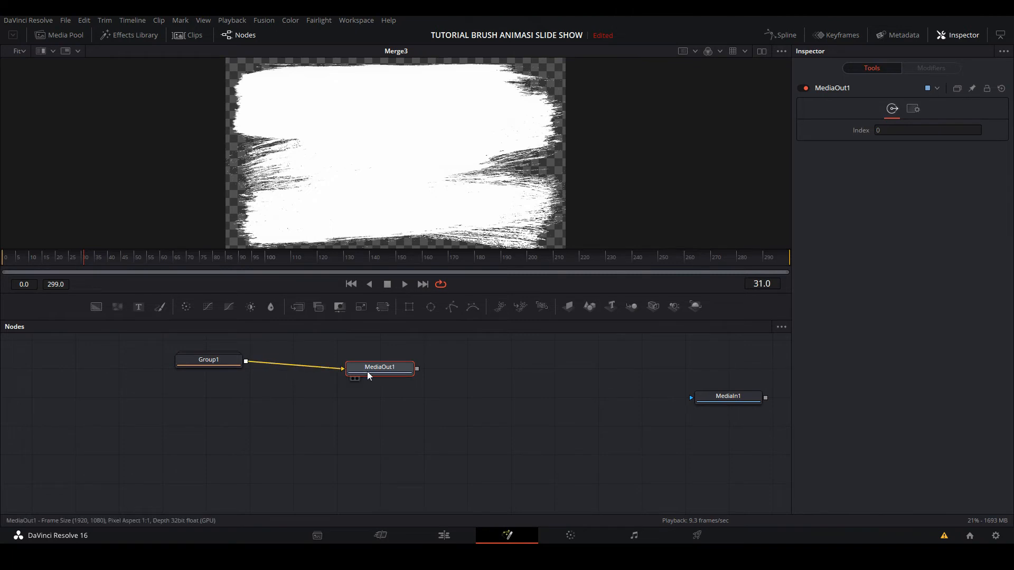
- Play the brush animation from the start of Timeline 1 on the Edit page
{"action": "left_click", "coordinate": [446, 531]}
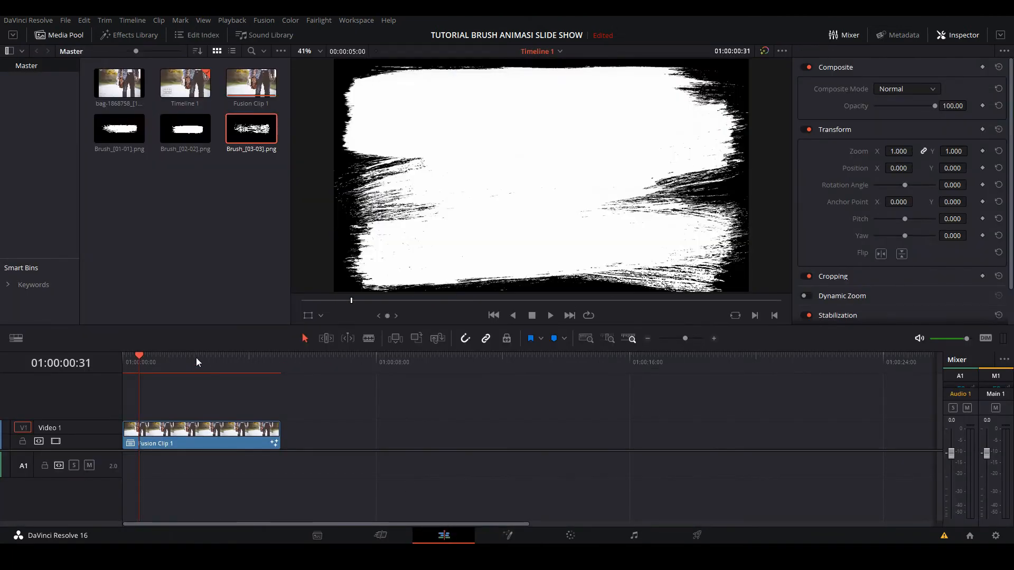
{"action": "key", "text": "Home"}
{"action": "key", "text": "space"}
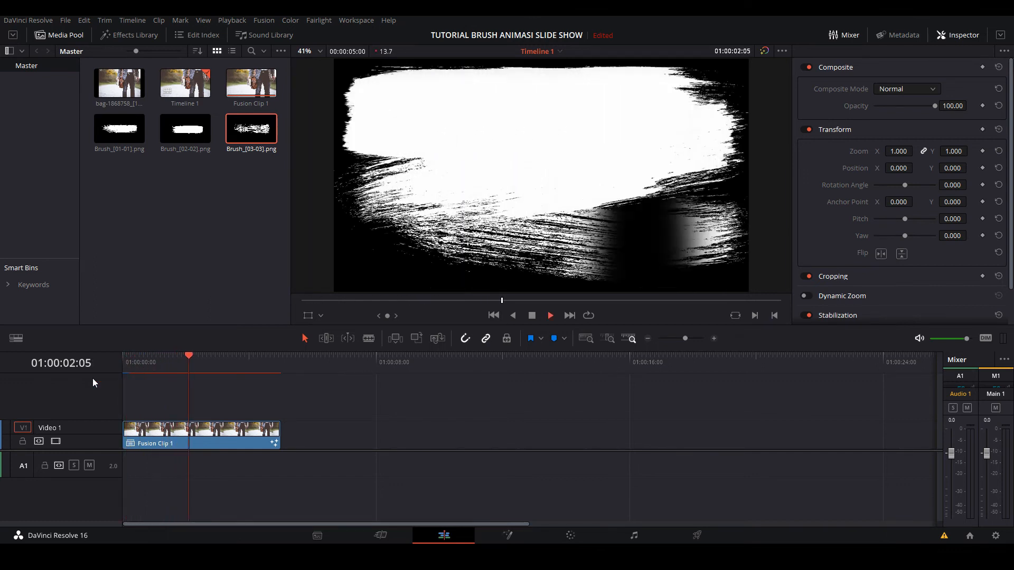
{"action": "key", "text": "space"}
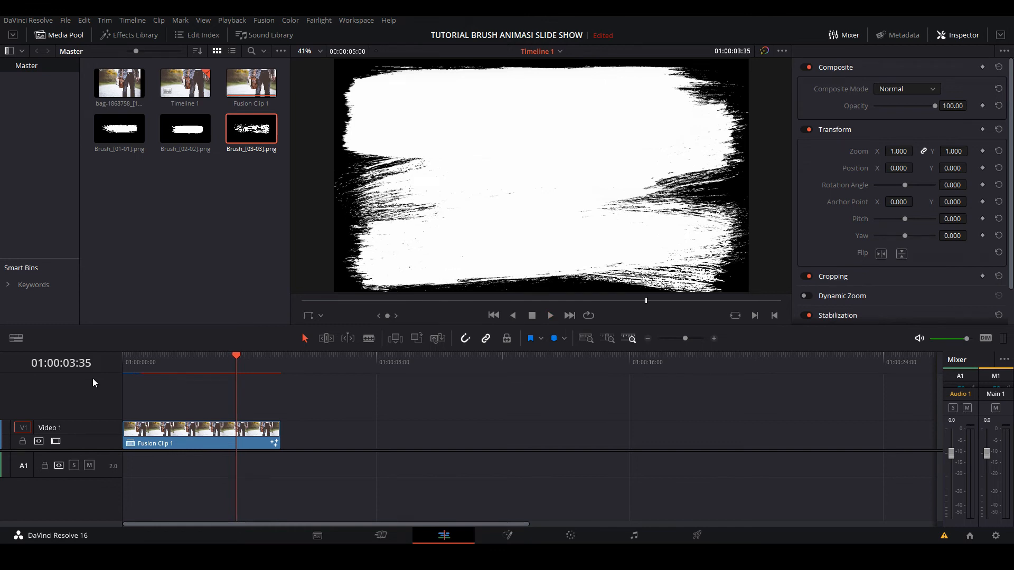
- Prepare a render of the timeline and browse for its destination to D:\BELAJAR BERSAMA\BRUSH\Brushes
{"action": "left_click", "coordinate": [698, 536]}
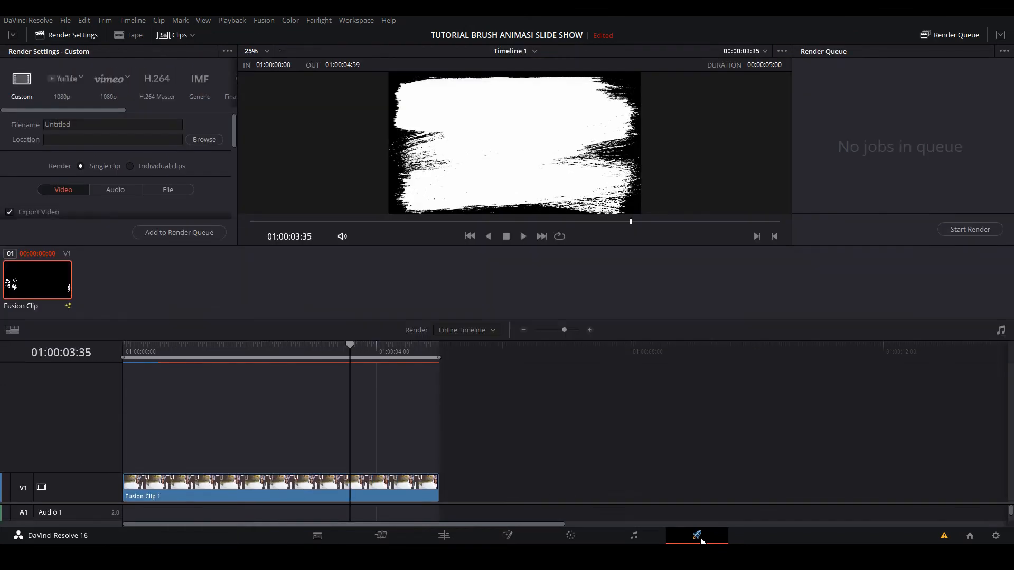
{"action": "left_click", "coordinate": [204, 140]}
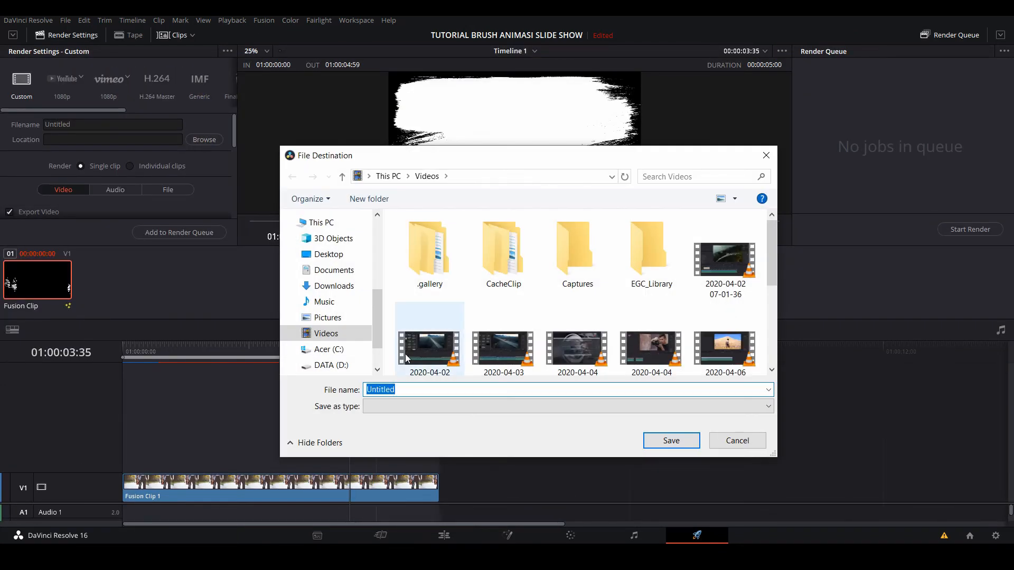
{"action": "scroll", "coordinate": [332, 338], "scroll_direction": "down", "scroll_amount": 1}
{"action": "left_click", "coordinate": [359, 314]}
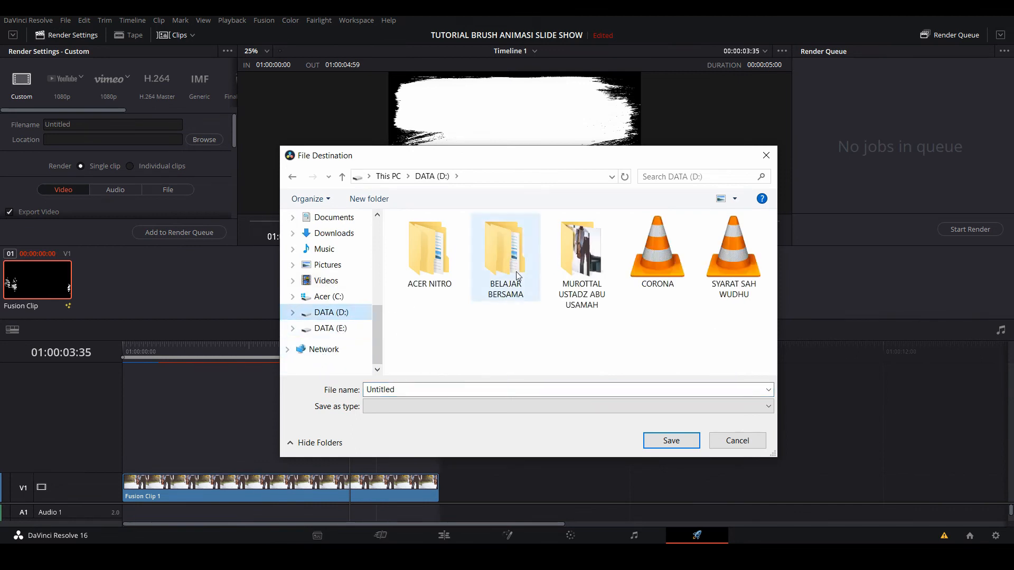
{"action": "double_click", "coordinate": [501, 272]}
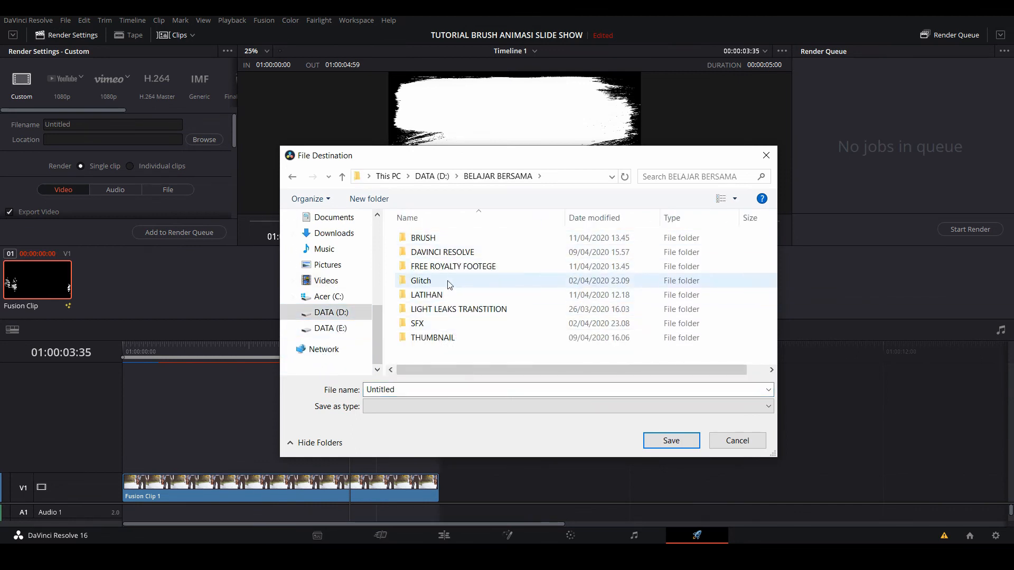
{"action": "double_click", "coordinate": [436, 238]}
{"action": "double_click", "coordinate": [440, 239]}
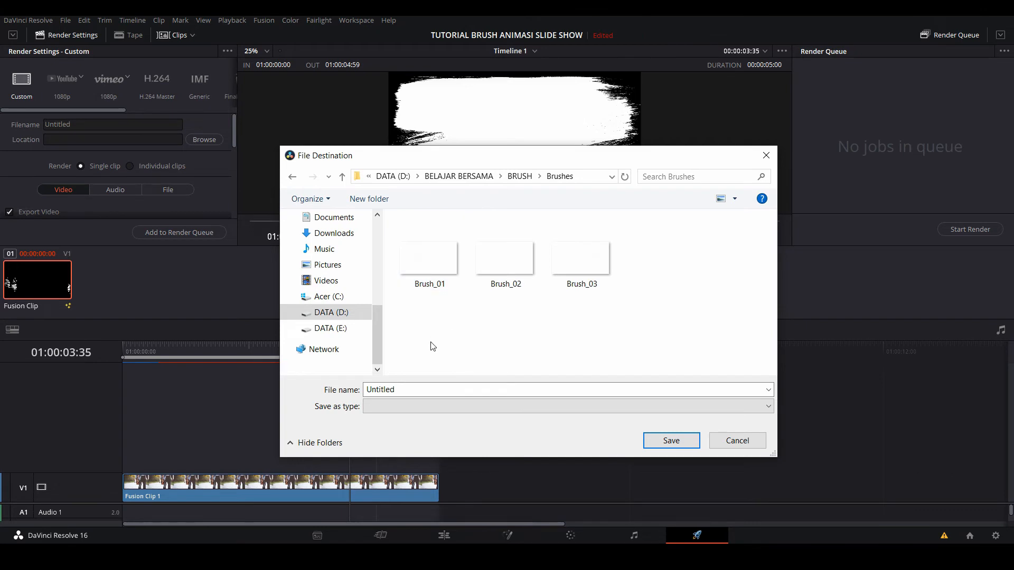
- Name the render file BRUSH ANIMASI and save the destination in the Brushes folder
{"action": "left_click_drag", "start_coordinate": [419, 389], "coordinate": [327, 385]}
{"action": "type", "text": "a"}
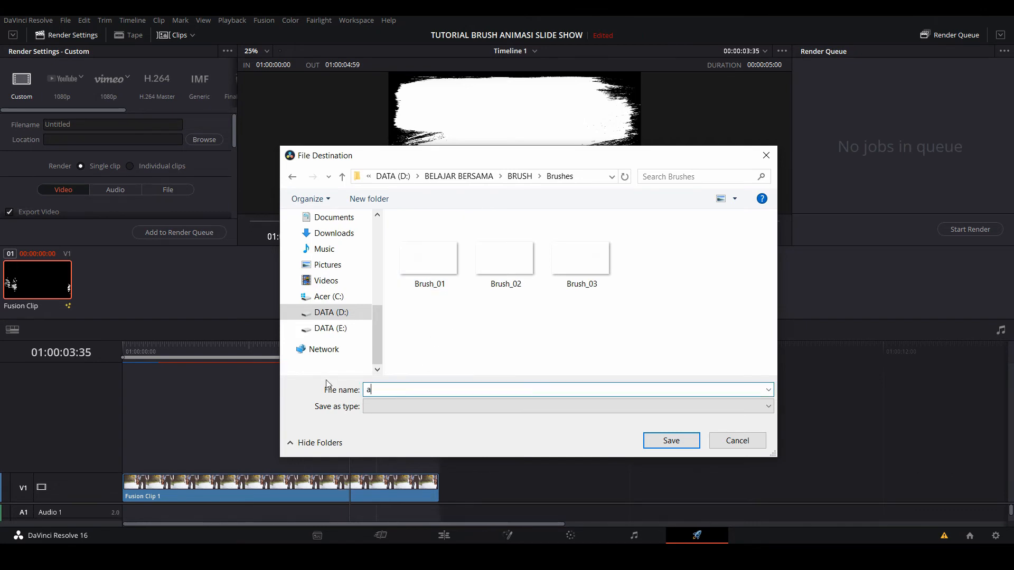
{"action": "type", "text": "fa mate"}
{"action": "key", "text": "BackSpace"}
{"action": "key", "text": "BackSpace"}
{"action": "key", "text": "BackSpace"}
{"action": "key", "text": "BackSpace"}
{"action": "key", "text": "BackSpace"}
{"action": "key", "text": "BackSpace"}
{"action": "key", "text": "BackSpace"}
{"action": "key", "text": "BackSpace"}
{"action": "key", "text": "Caps_Lock"}
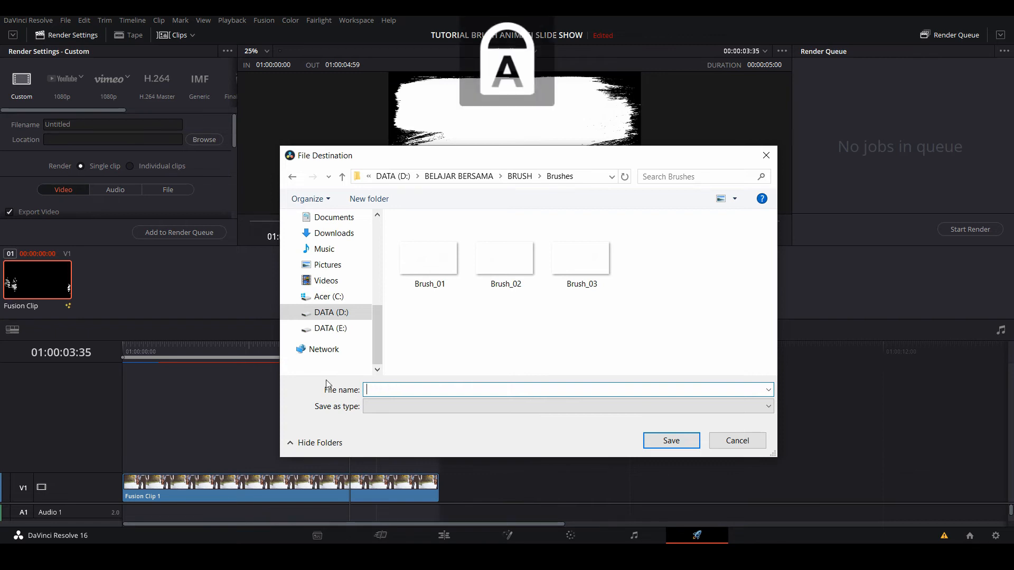
{"action": "type", "text": "BR"}
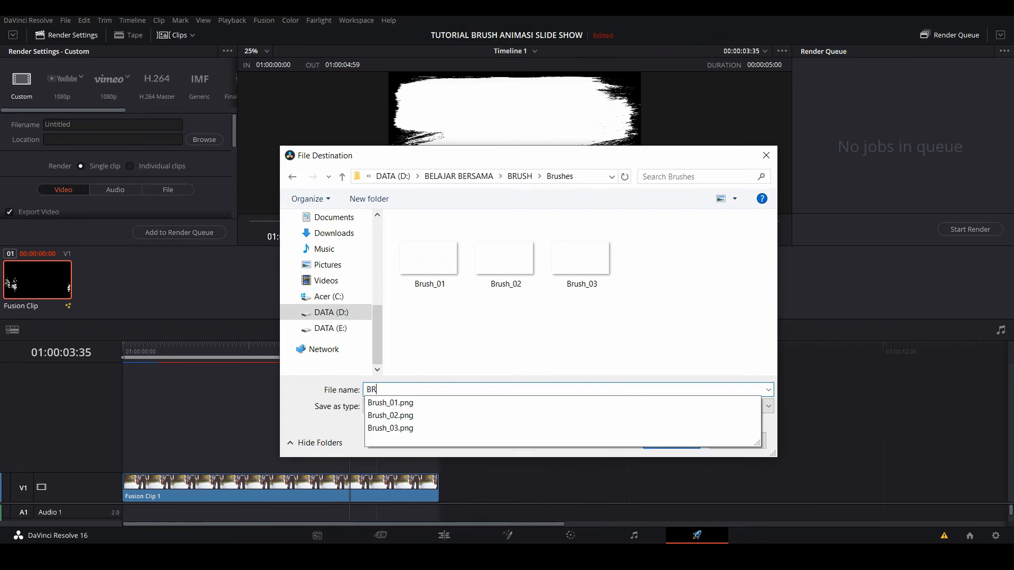
{"action": "type", "text": "USH A"}
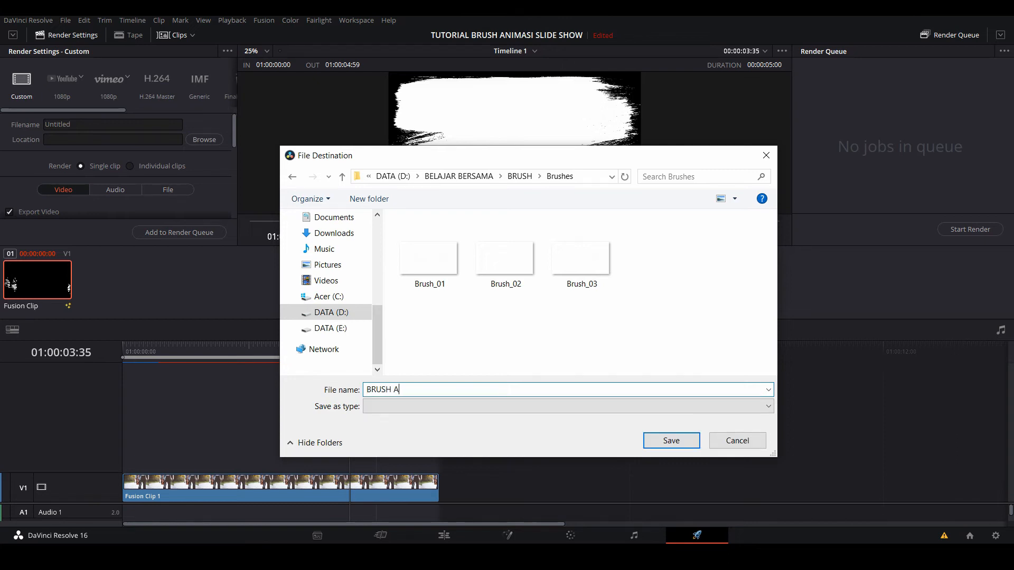
{"action": "type", "text": "NIMASI"}
{"action": "key", "text": "Return"}
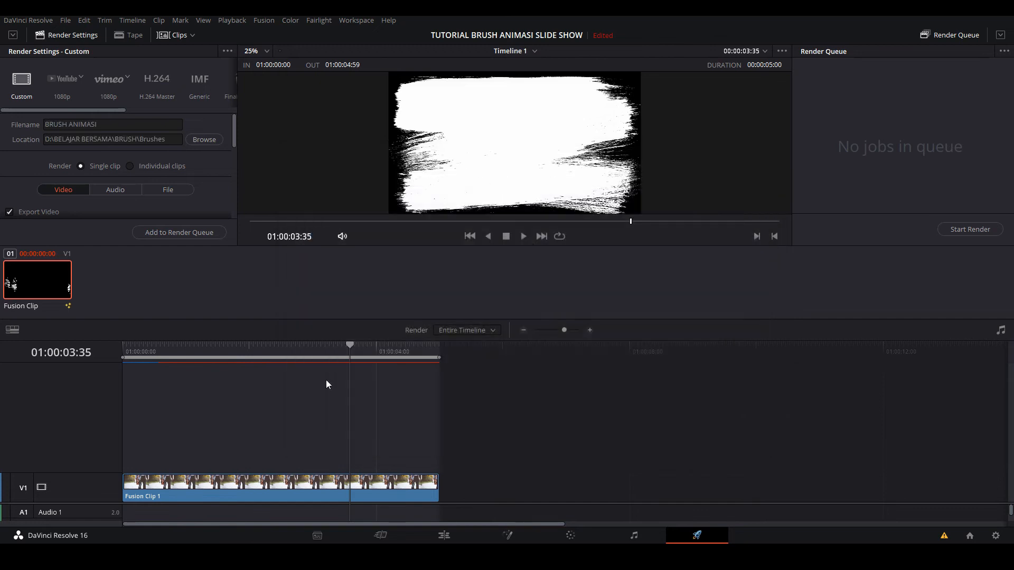
- Set the export format to MP4, add the job to the render queue and render it
{"action": "scroll", "coordinate": [197, 180], "scroll_direction": "down", "scroll_amount": 3}
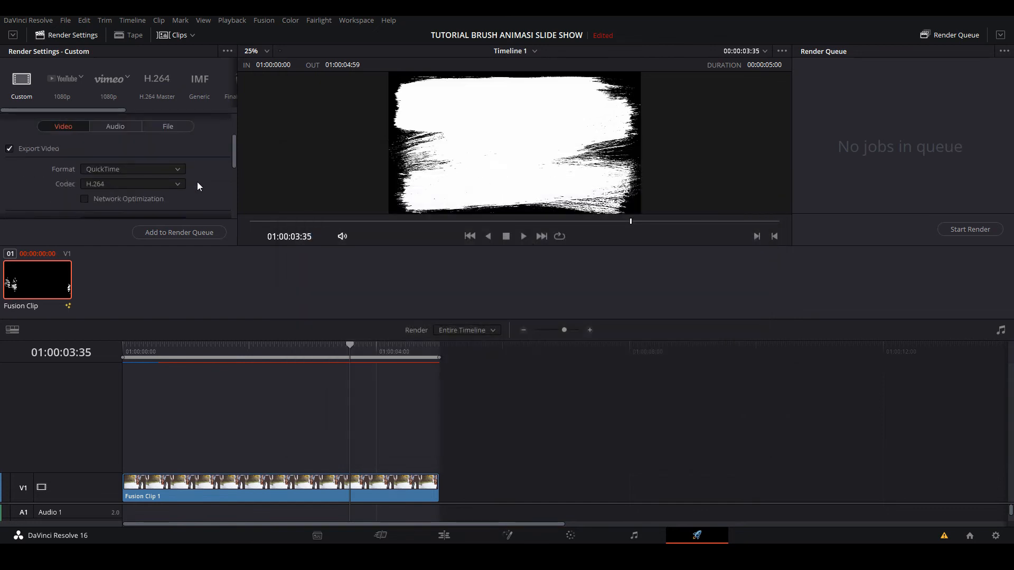
{"action": "left_click", "coordinate": [166, 169]}
{"action": "left_click", "coordinate": [128, 253]}
{"action": "scroll", "coordinate": [211, 173], "scroll_direction": "down", "scroll_amount": 4}
{"action": "scroll", "coordinate": [214, 167], "scroll_direction": "down", "scroll_amount": 3}
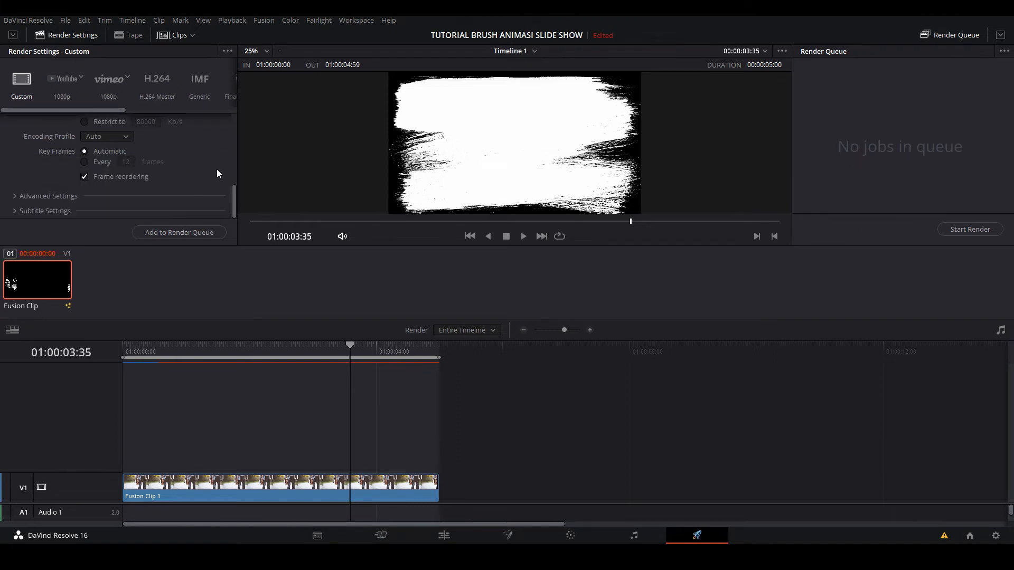
{"action": "left_click", "coordinate": [185, 233]}
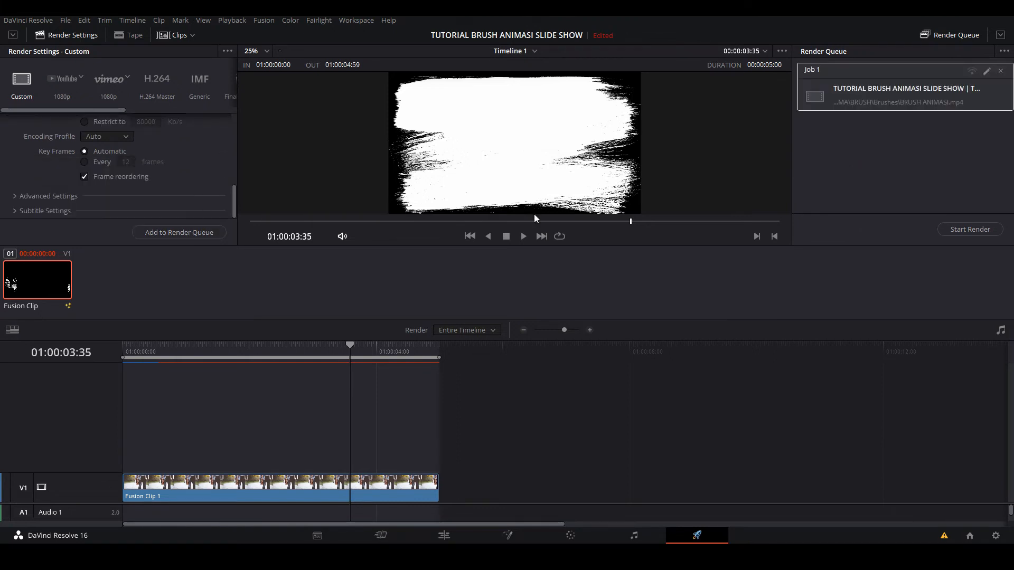
{"action": "left_click", "coordinate": [960, 230]}
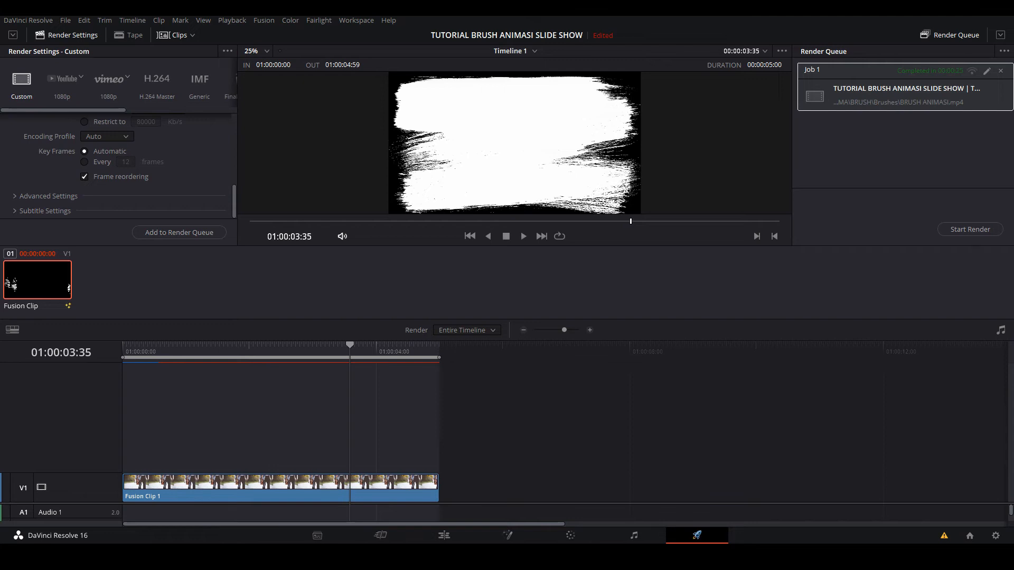
- Switch to File Explorer, check the rendered BRUSH ANIMASI video in the Brushes folder, and return to DaVinci Resolve
{"action": "key", "text": "alt+Tab"}
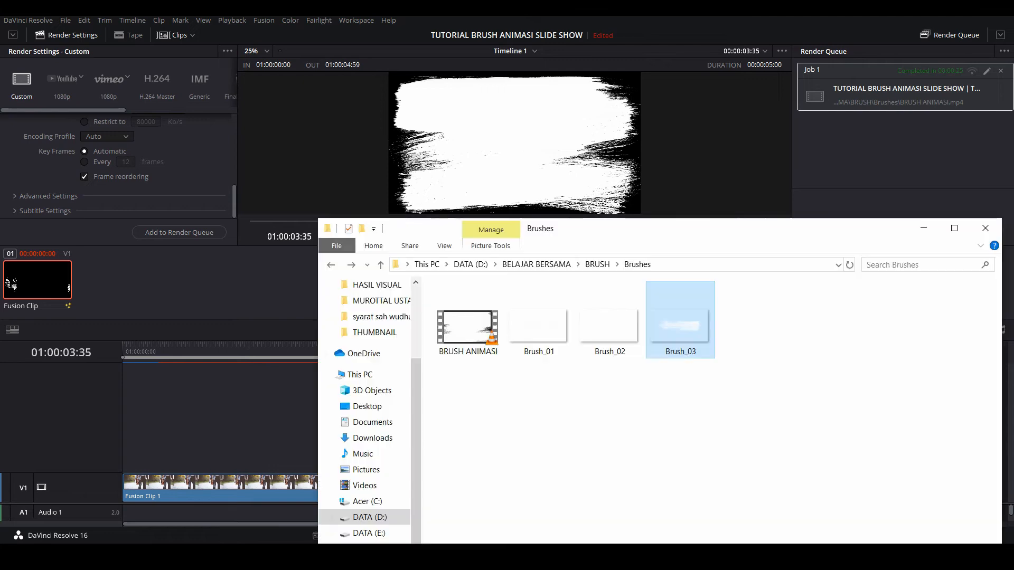
{"action": "left_click", "coordinate": [472, 329]}
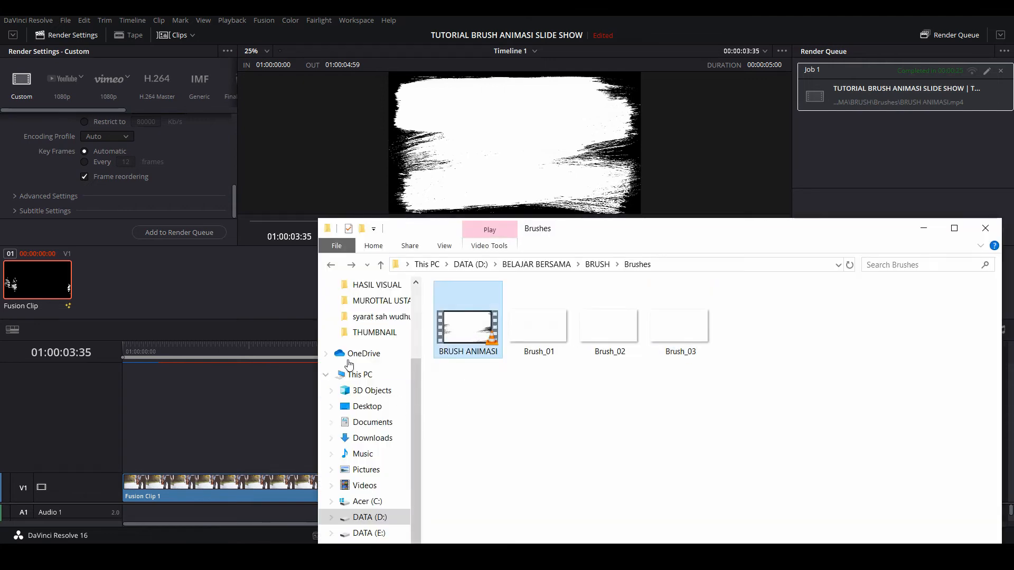
{"action": "left_click", "coordinate": [242, 286]}
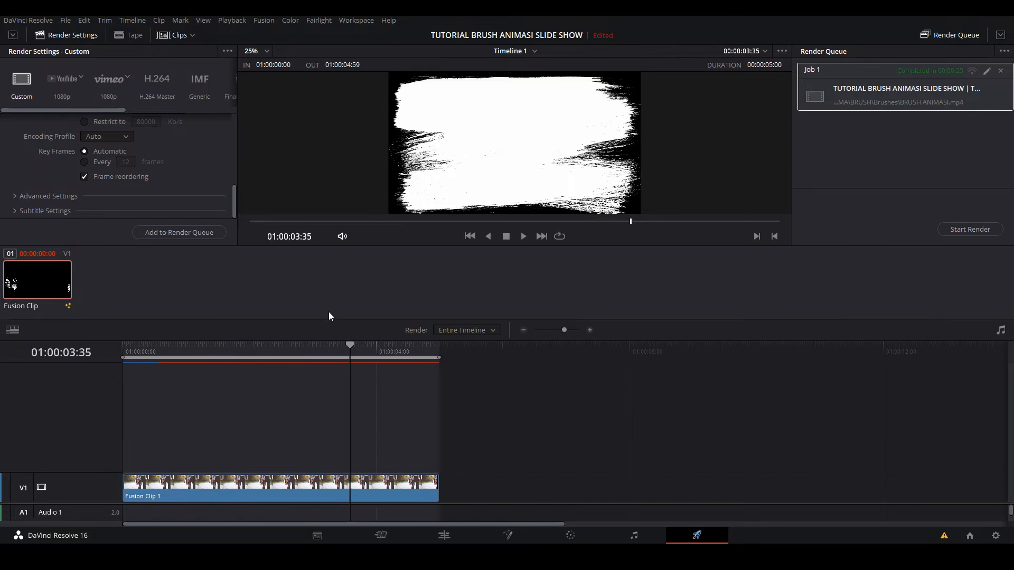
- Return to the Fusion composition and delete the Group1 node
{"action": "left_click", "coordinate": [444, 536]}
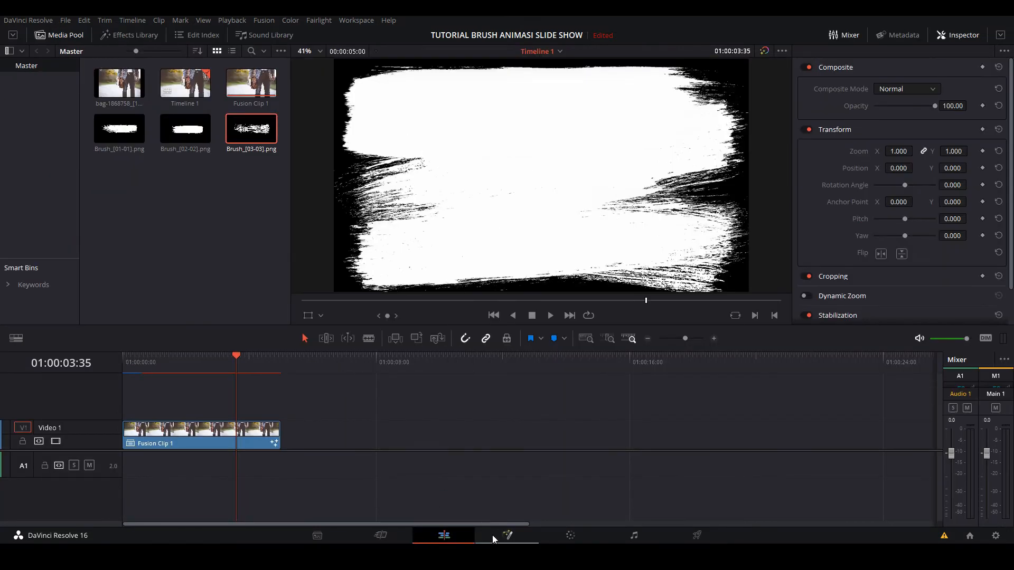
{"action": "left_click", "coordinate": [501, 536]}
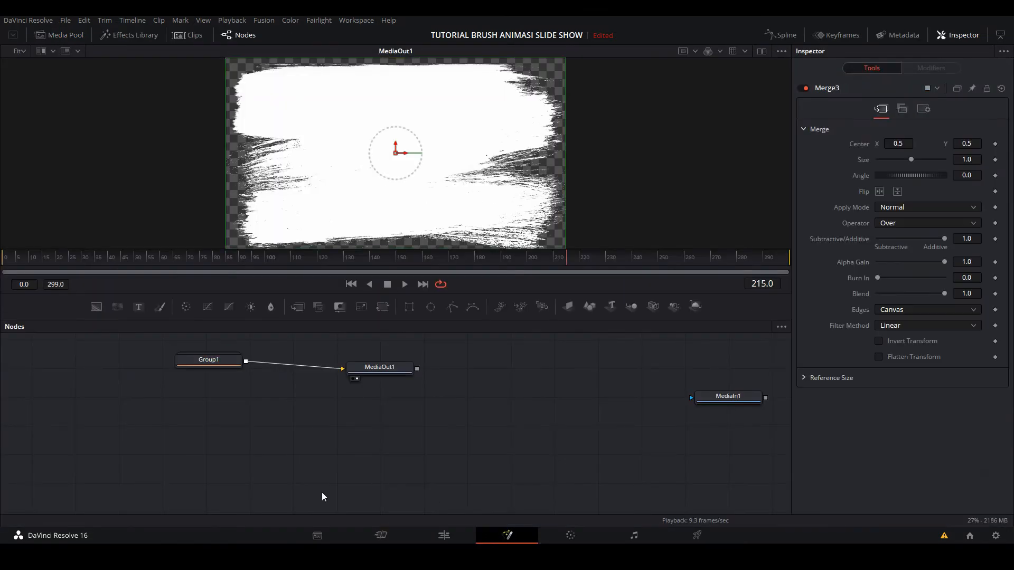
{"action": "left_click_drag", "start_coordinate": [204, 364], "coordinate": [213, 376]}
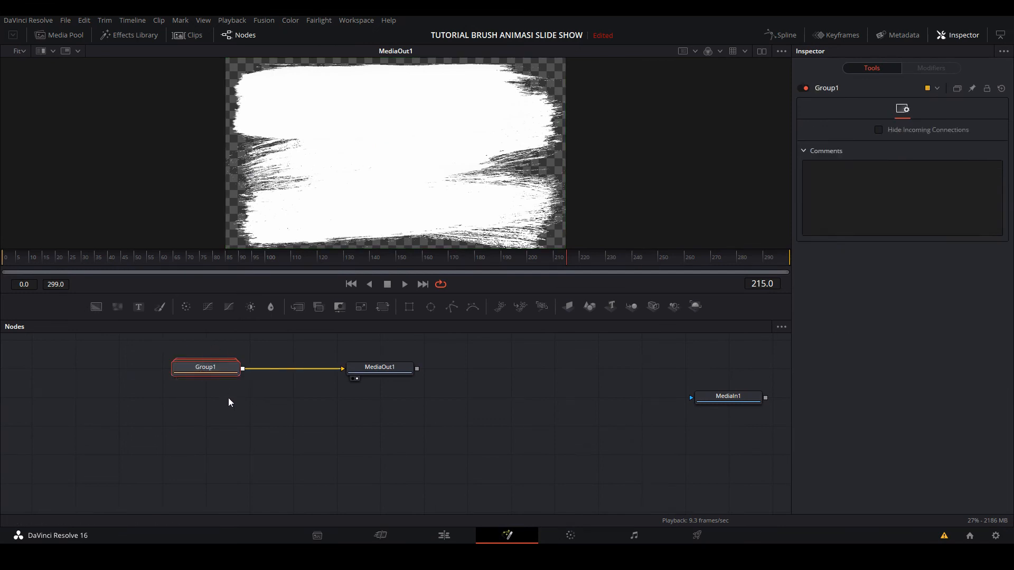
{"action": "left_click_drag", "start_coordinate": [223, 414], "coordinate": [198, 356]}
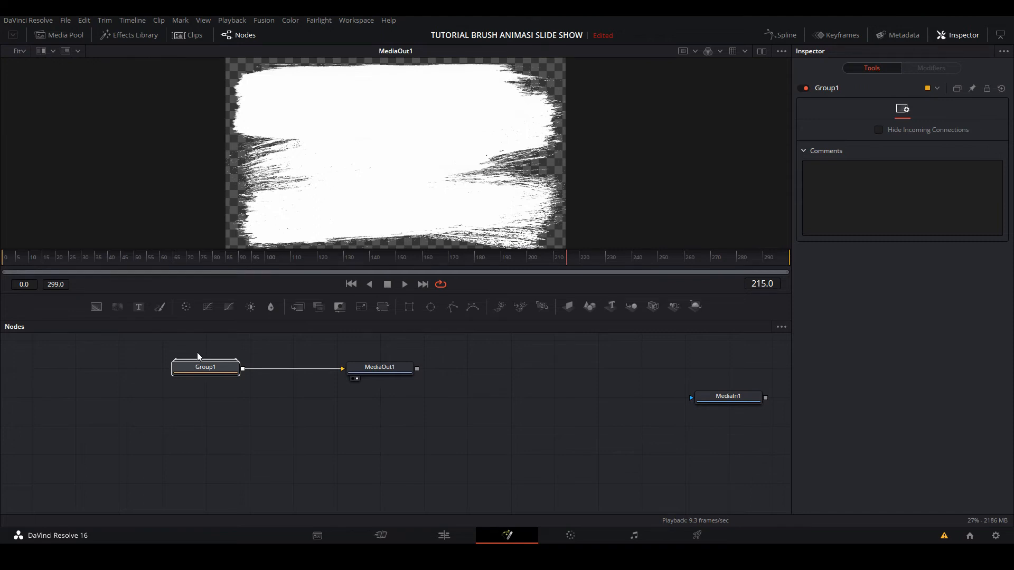
{"action": "key", "text": "Delete"}
- Move MediaOut1 and MediaIn1 to opposite ends of the node graph and display MediaIn1 in the viewer
{"action": "left_click_drag", "start_coordinate": [393, 368], "coordinate": [704, 370]}
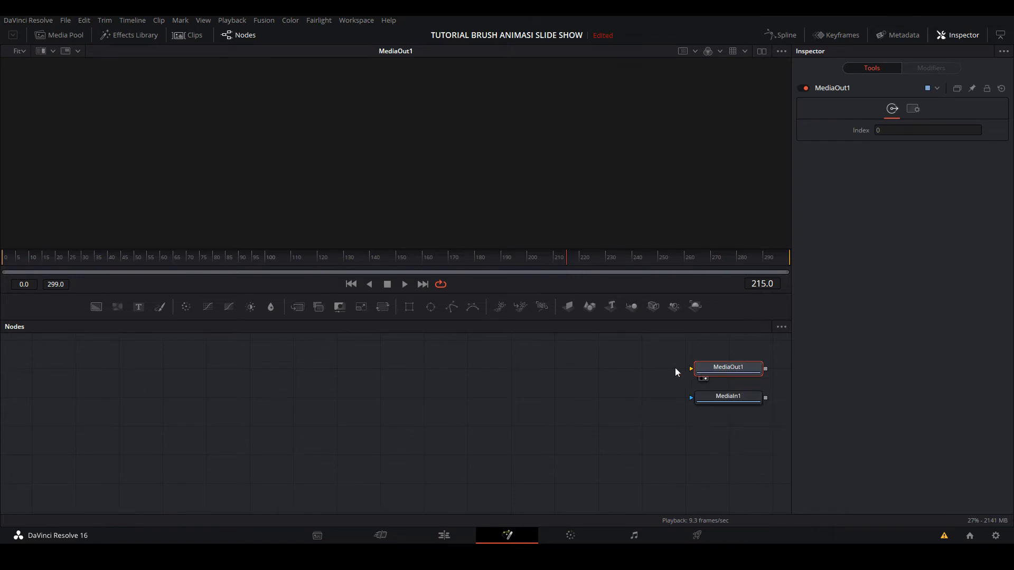
{"action": "left_click_drag", "start_coordinate": [734, 399], "coordinate": [102, 406]}
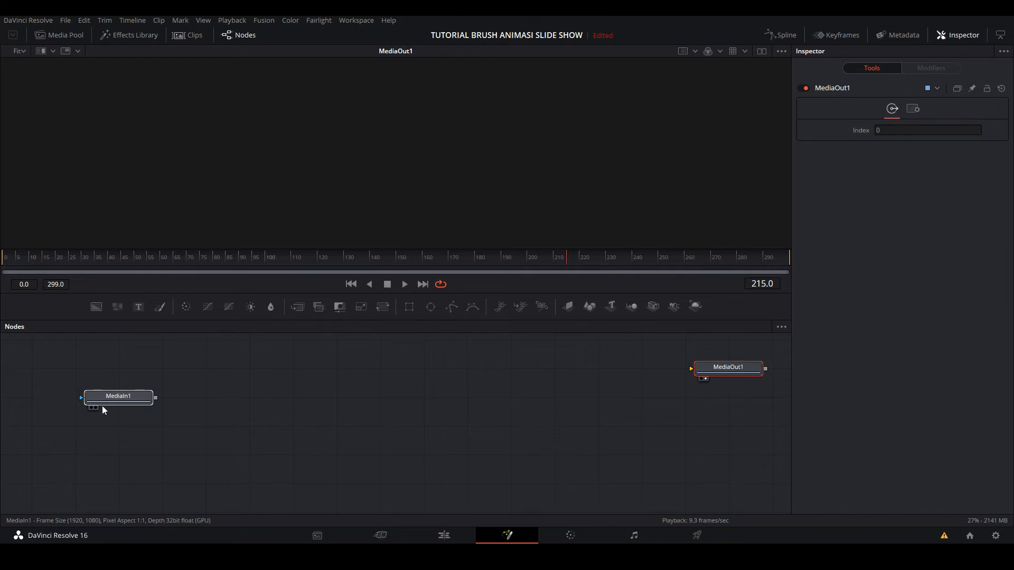
{"action": "left_click", "coordinate": [102, 406]}
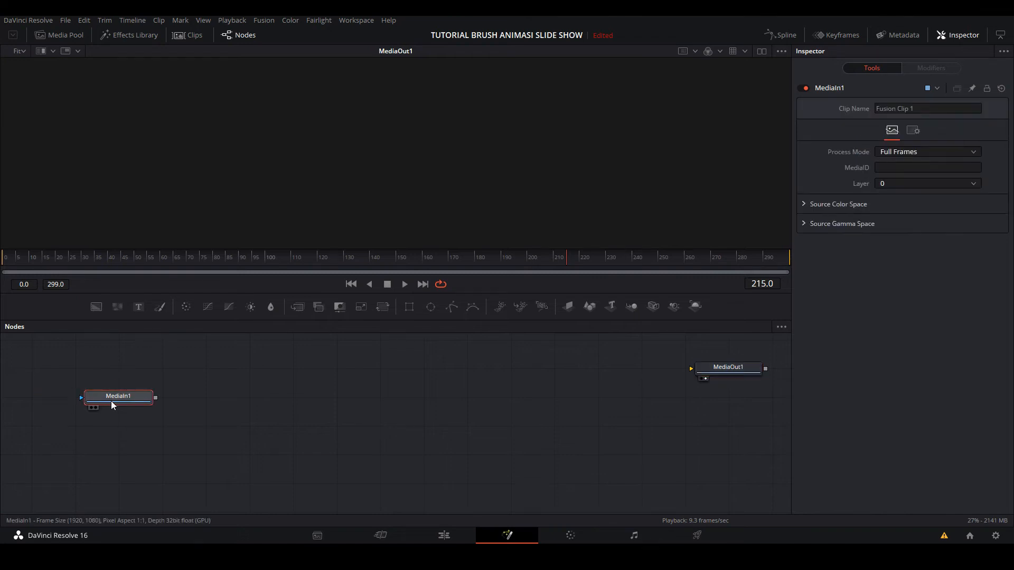
{"action": "left_click_drag", "start_coordinate": [111, 401], "coordinate": [155, 371]}
{"action": "left_click_drag", "start_coordinate": [232, 297], "coordinate": [400, 160]}
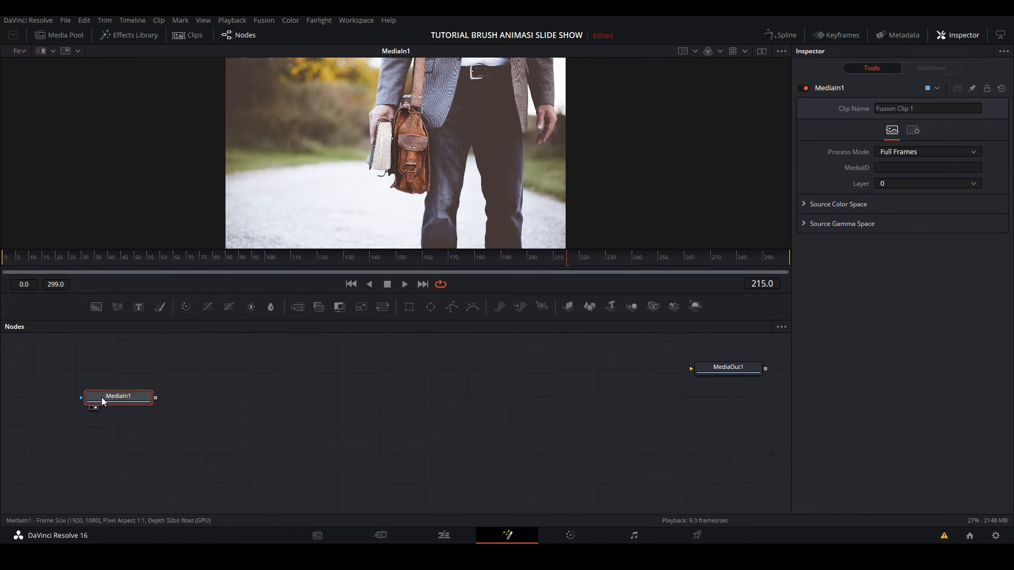
- Add a Transform node after MediaIn1 and keyframe its Size at 1.0 on frame 70
{"action": "left_click", "coordinate": [383, 306]}
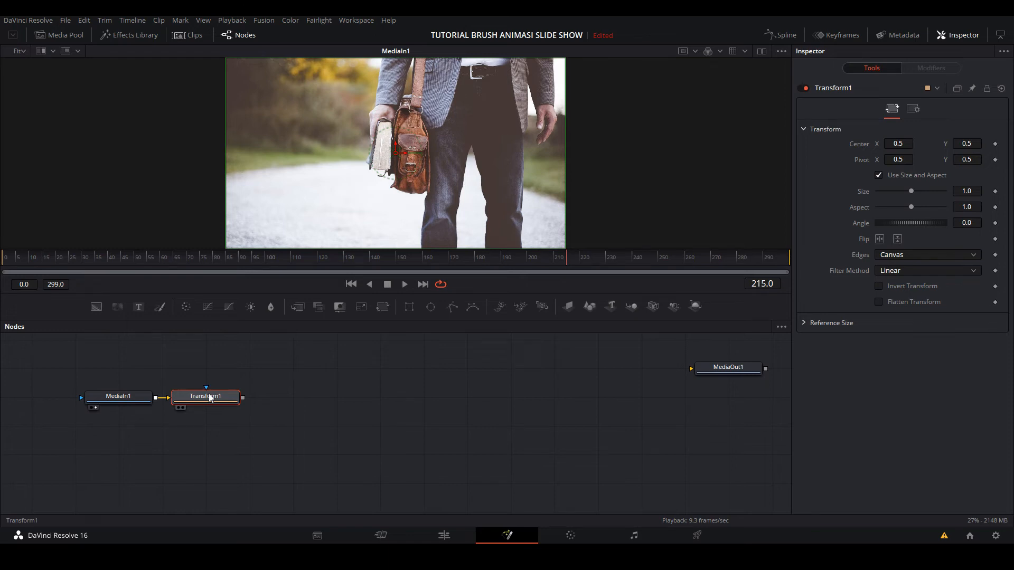
{"action": "left_click_drag", "start_coordinate": [37, 258], "coordinate": [212, 274]}
{"action": "left_click", "coordinate": [995, 192]}
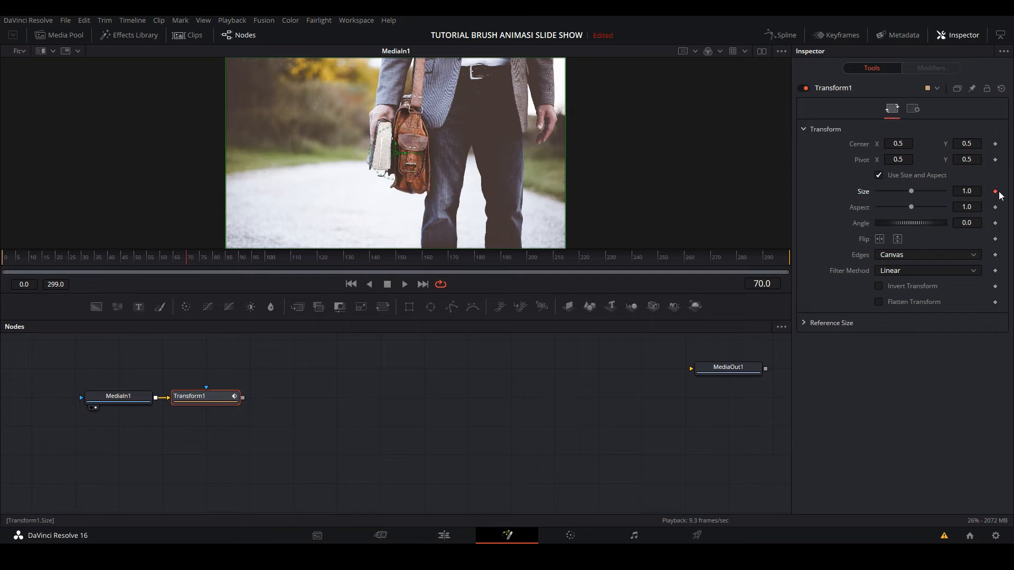
- Display Transform1 in the viewer, set its Size to about 1.3 at frame 0, and play back the zoom-out
{"action": "left_click_drag", "start_coordinate": [193, 260], "coordinate": [4, 264]}
{"action": "left_click_drag", "start_coordinate": [912, 192], "coordinate": [922, 191]}
{"action": "left_click", "coordinate": [182, 409]}
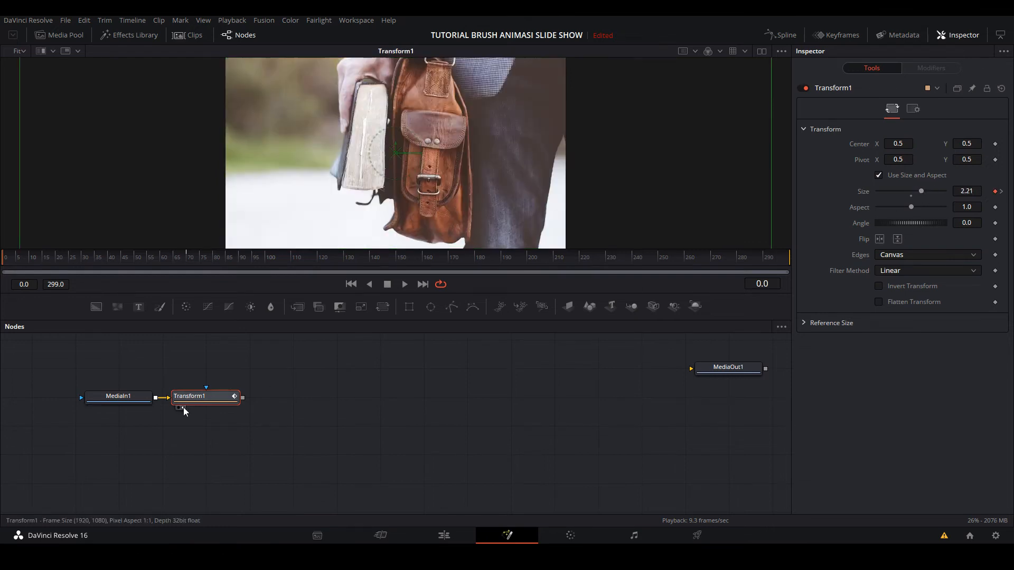
{"action": "left_click_drag", "start_coordinate": [770, 136], "coordinate": [616, 148]}
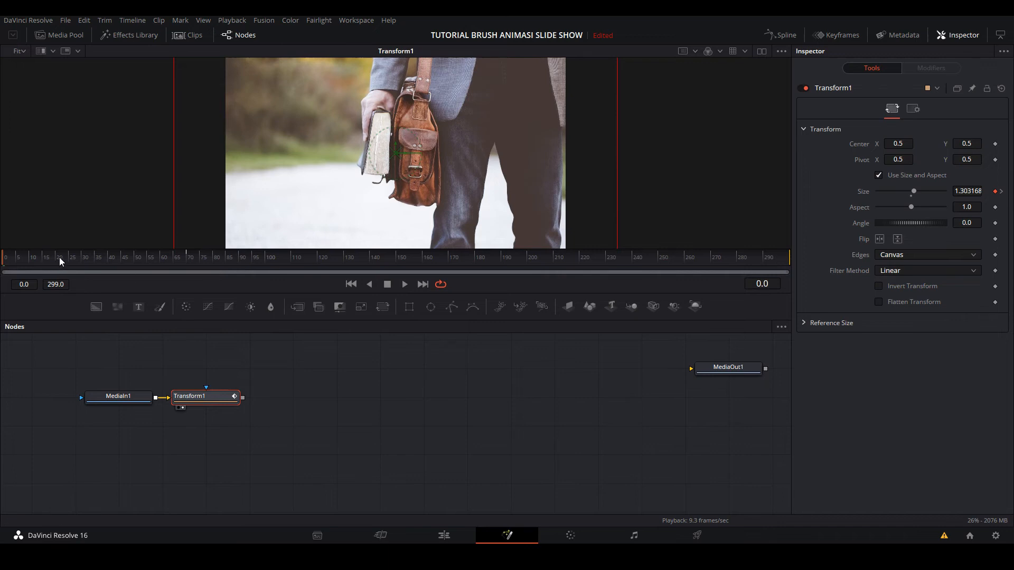
{"action": "key", "text": "space"}
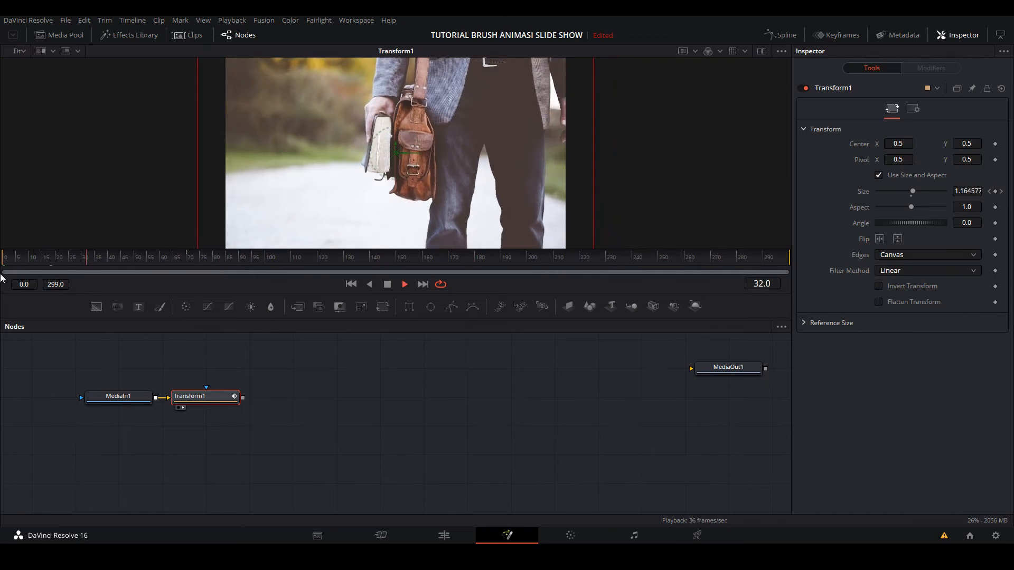
{"action": "key", "text": "space"}
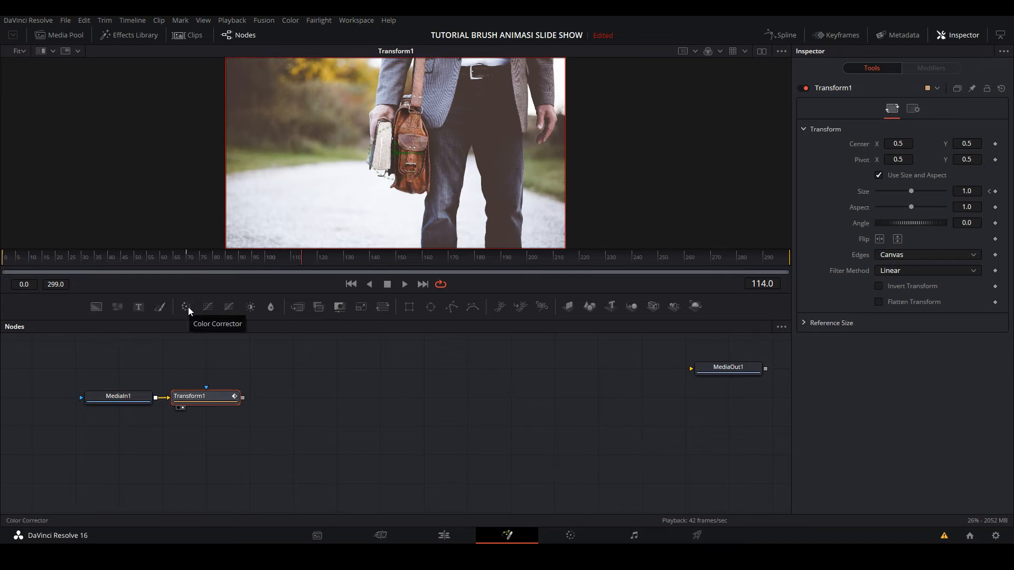
- Add a Color Corrector node fed by Transform1, set its Saturation to 0, and display it in the viewer
{"action": "left_click_drag", "start_coordinate": [188, 307], "coordinate": [321, 377]}
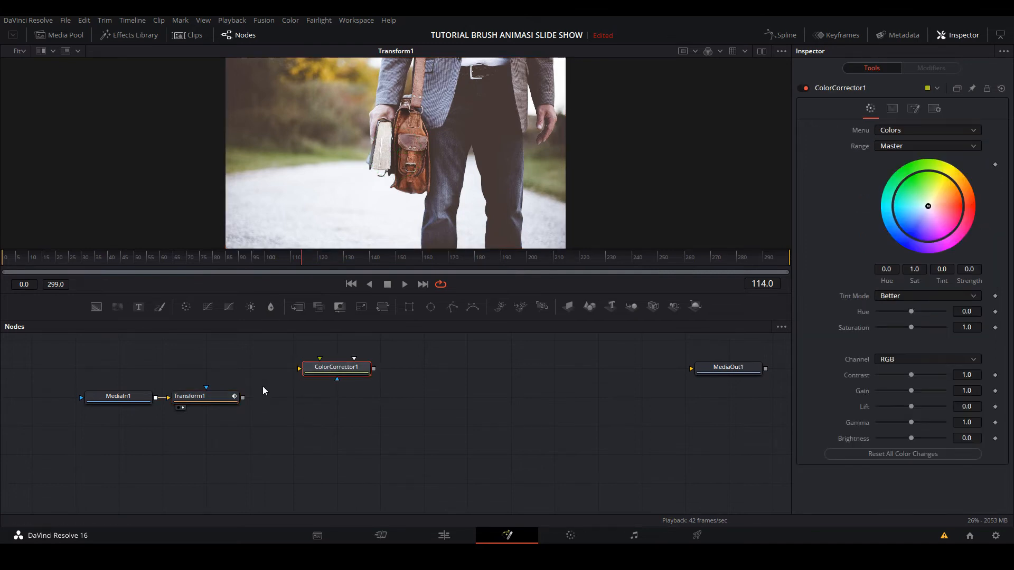
{"action": "left_click_drag", "start_coordinate": [243, 397], "coordinate": [300, 370]}
{"action": "left_click_drag", "start_coordinate": [908, 328], "coordinate": [877, 327]}
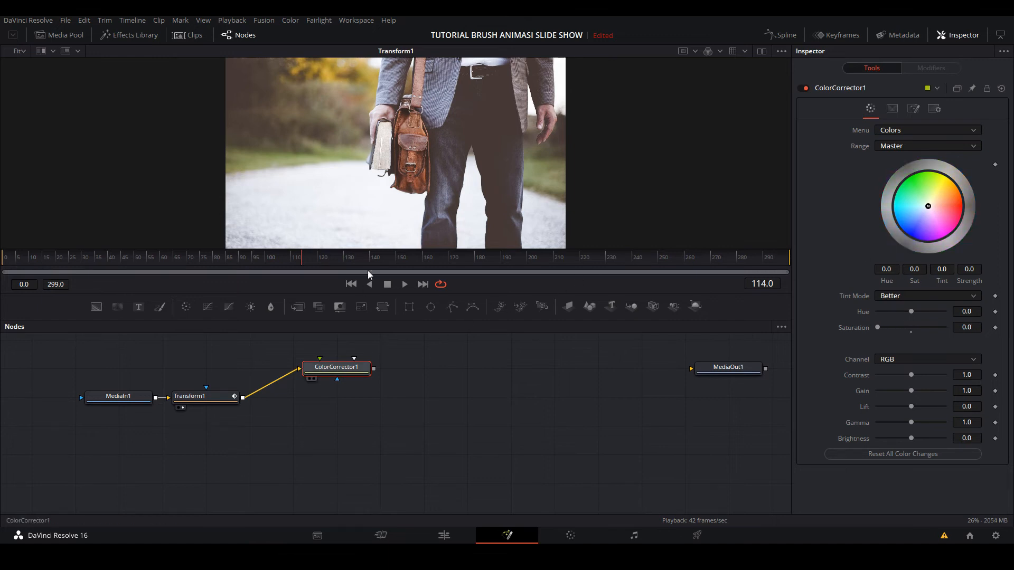
{"action": "key", "text": "1"}
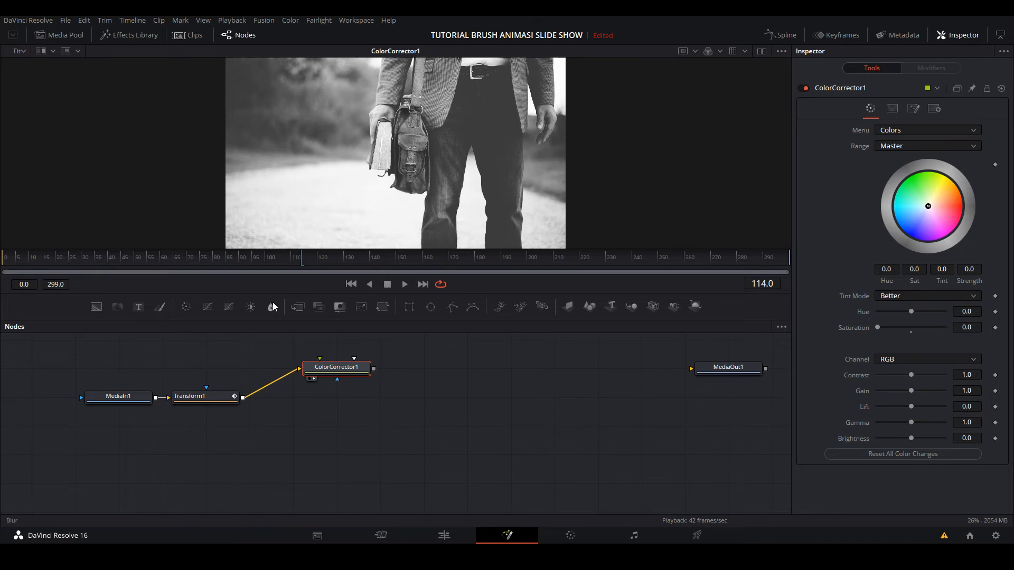
- Add a Blur node after ColorCorrector1, display it in the viewer, and set its Blur Size to 8.7
{"action": "left_click_drag", "start_coordinate": [274, 303], "coordinate": [433, 378]}
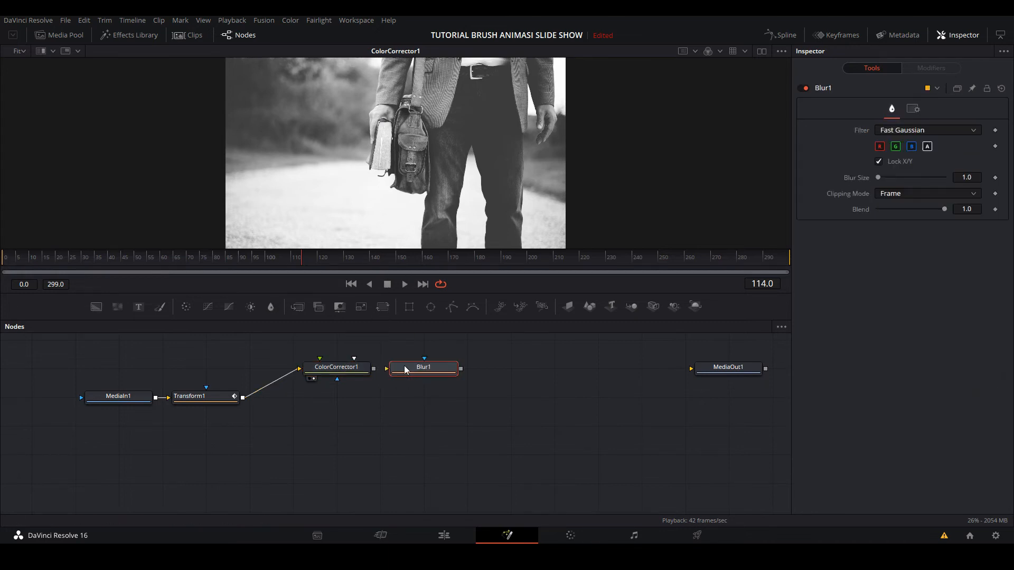
{"action": "left_click_drag", "start_coordinate": [374, 368], "coordinate": [427, 370]}
{"action": "key", "text": "1"}
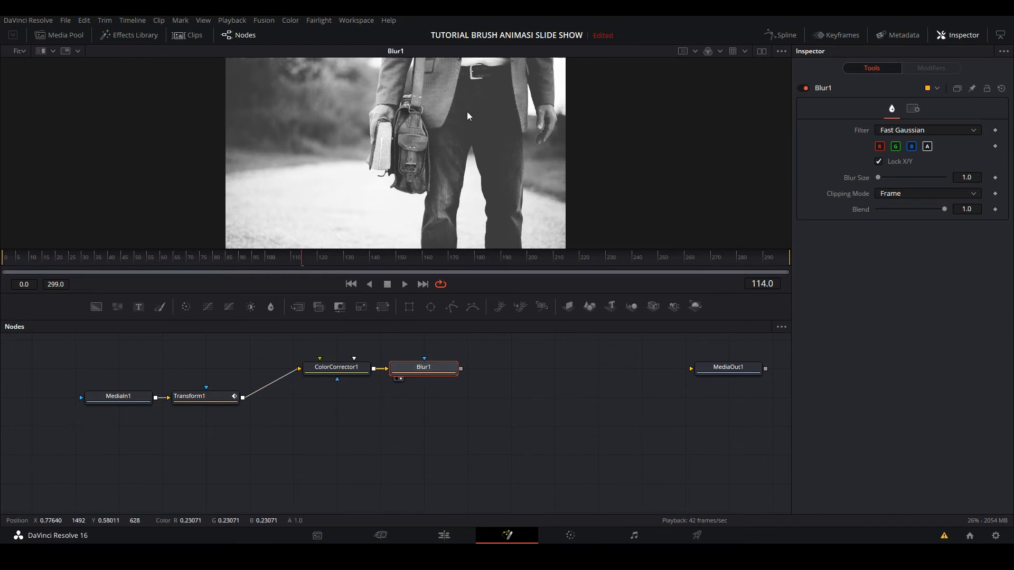
{"action": "mouse_move", "coordinate": [879, 176]}
{"action": "left_mouse_down"}
{"action": "mouse_move", "coordinate": [896, 181]}
{"action": "mouse_move", "coordinate": [885, 181]}
{"action": "left_mouse_up"}
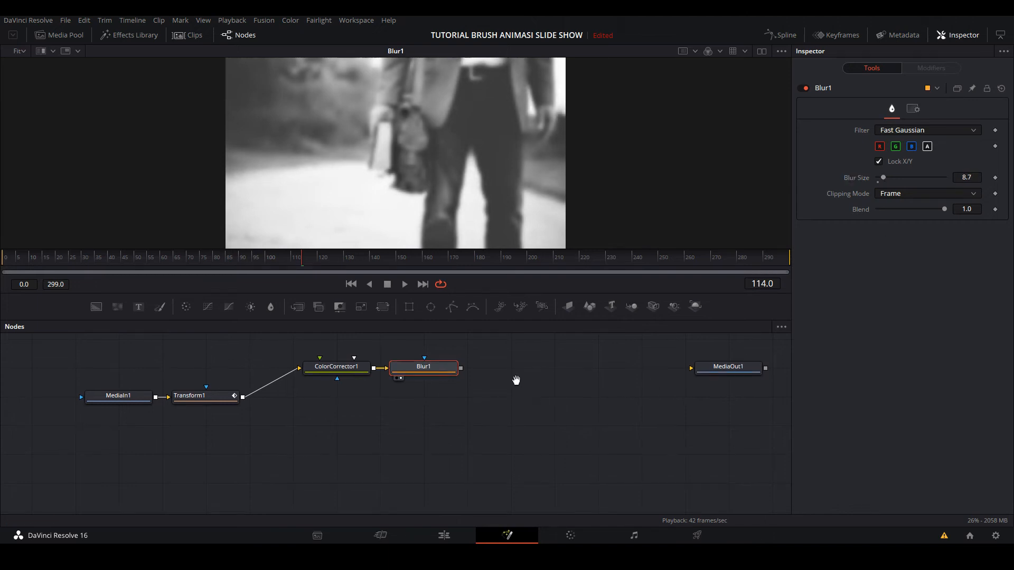
- Switch to File Explorer and bring the BRUSH ANIMASI video from the Brushes folder into the node graph above MediaIn1
{"action": "left_click_drag", "start_coordinate": [516, 379], "coordinate": [529, 426]}
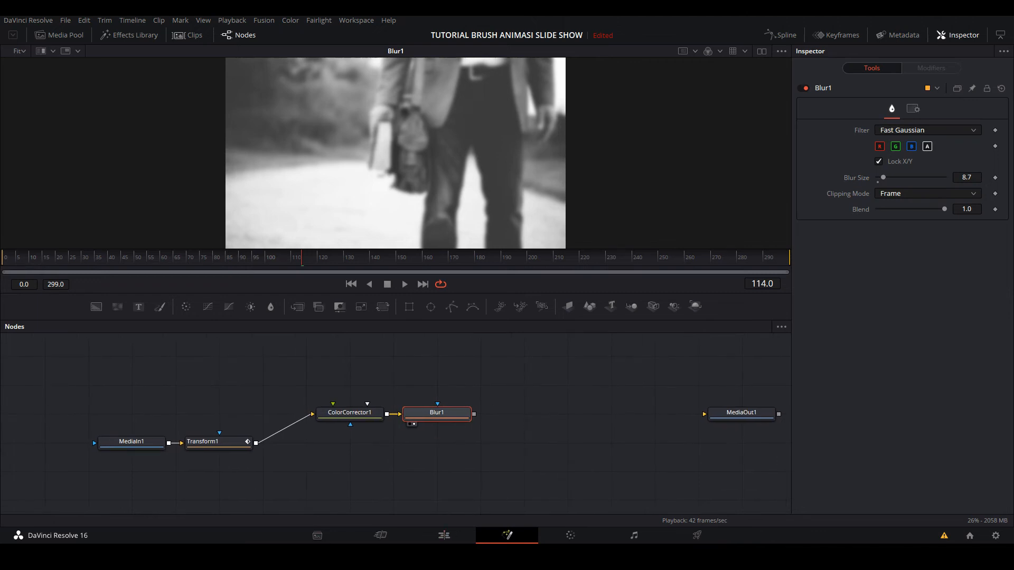
{"action": "left_click", "coordinate": [319, 555]}
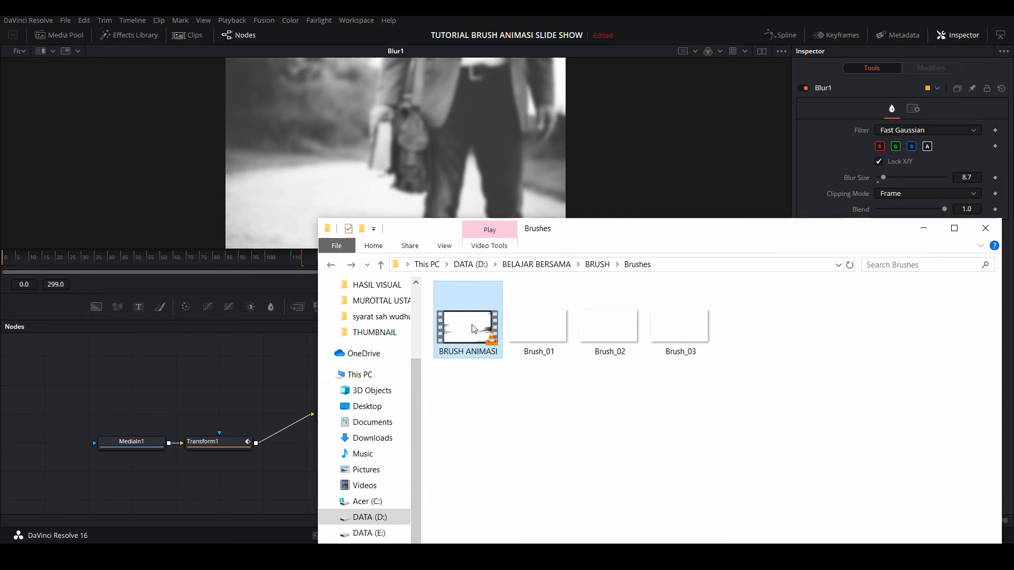
{"action": "mouse_move", "coordinate": [474, 329]}
{"action": "left_mouse_down"}
{"action": "mouse_move", "coordinate": [308, 330]}
{"action": "mouse_move", "coordinate": [154, 369]}
{"action": "mouse_move", "coordinate": [151, 385]}
{"action": "left_mouse_up"}
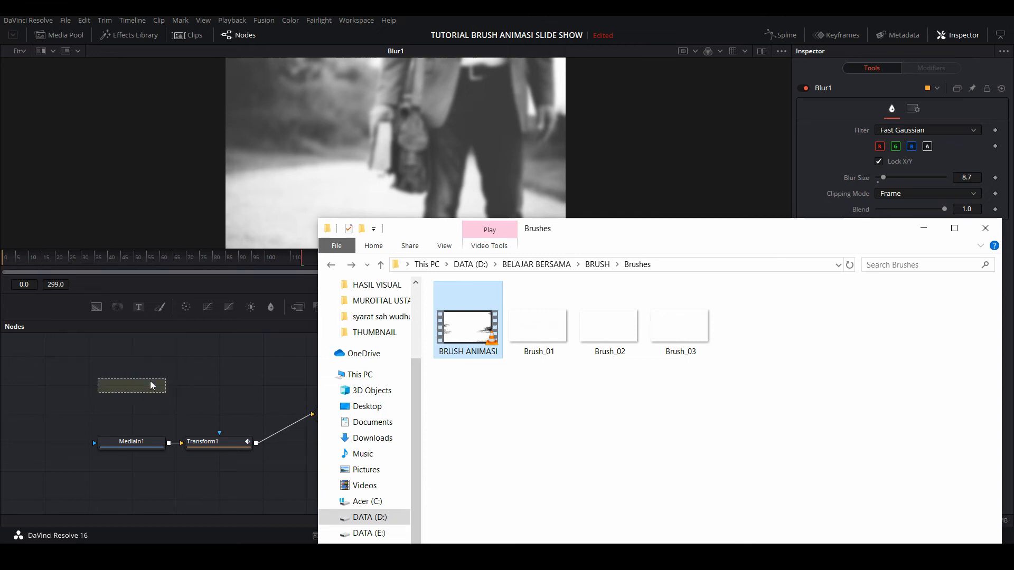
{"action": "left_click", "coordinate": [225, 353]}
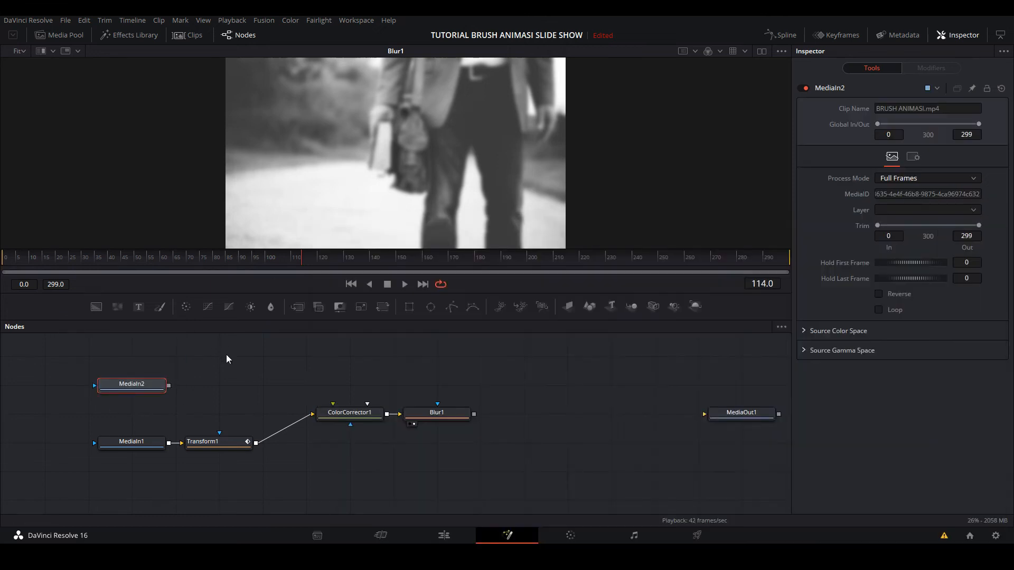
- Rename the MediaIn2 node to BRUSH, then place it above ColorCorrector1 and display it in the viewer
{"action": "right_click", "coordinate": [133, 388]}
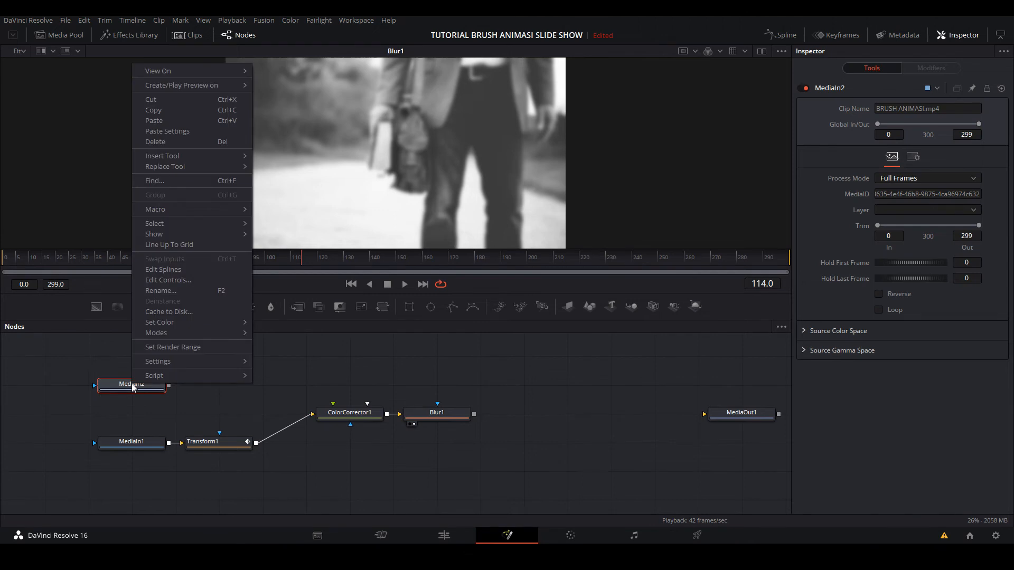
{"action": "left_click", "coordinate": [150, 293]}
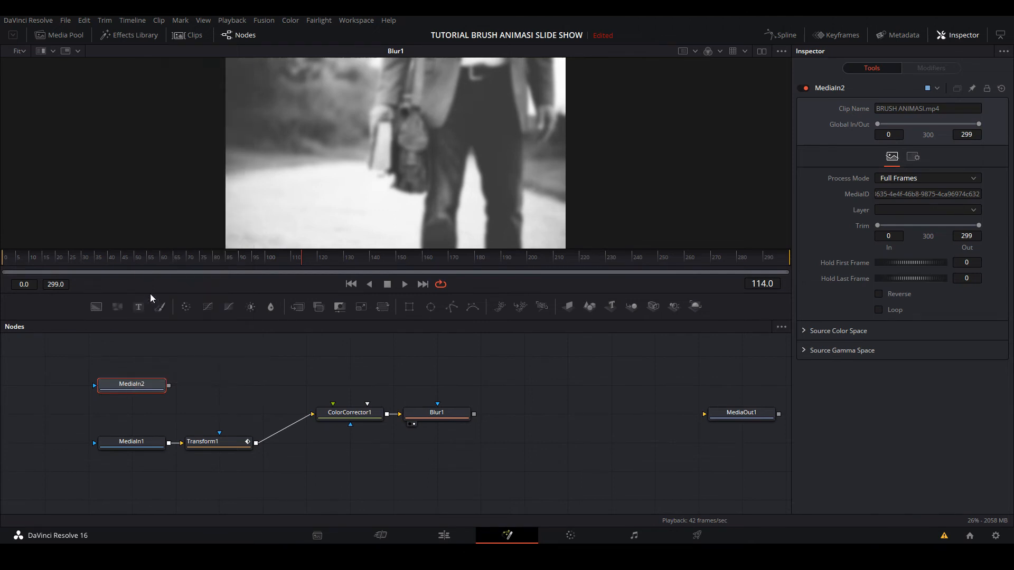
{"action": "type", "text": "BRUSH"}
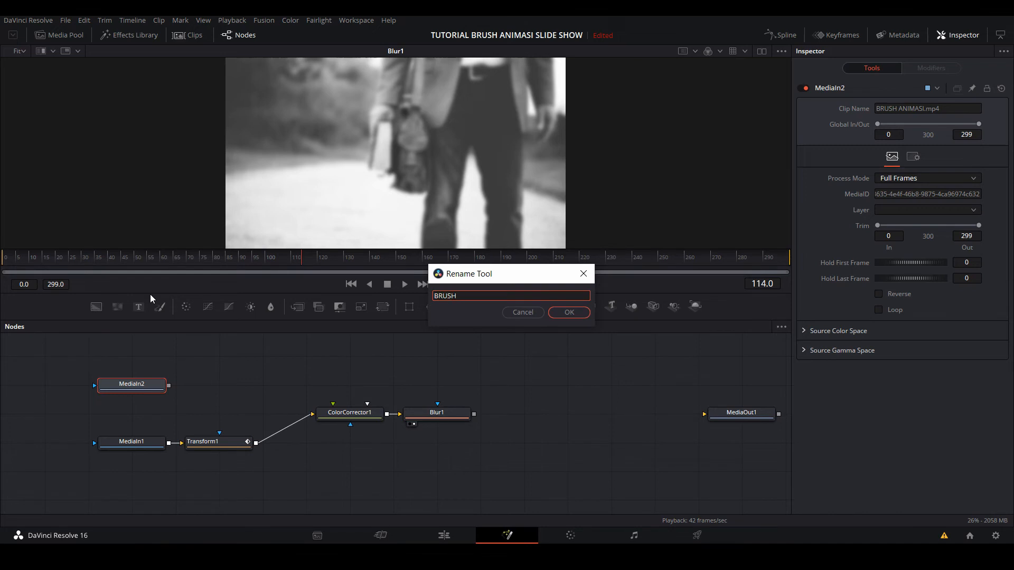
{"action": "key", "text": "Return"}
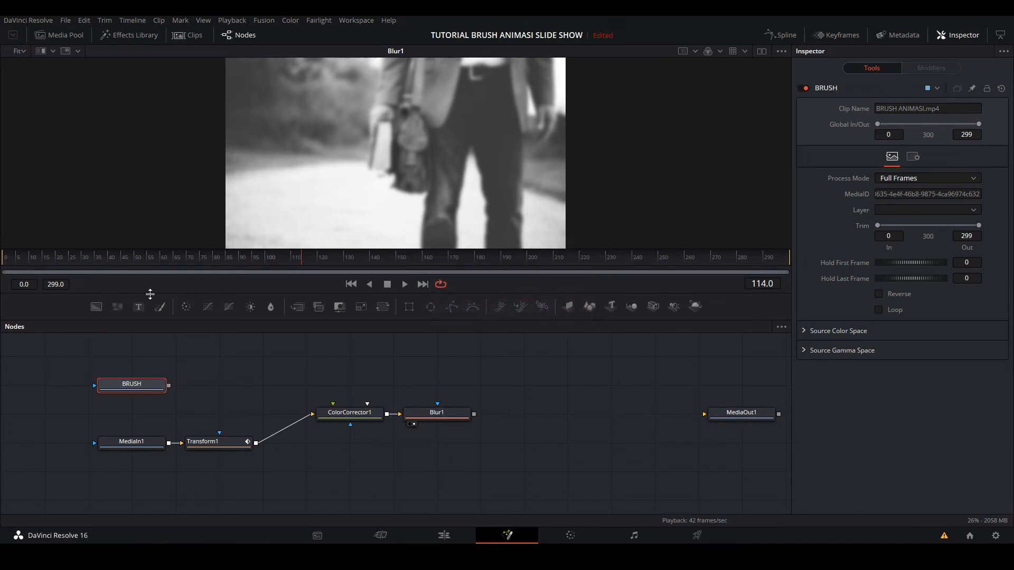
{"action": "left_click_drag", "start_coordinate": [131, 385], "coordinate": [346, 383]}
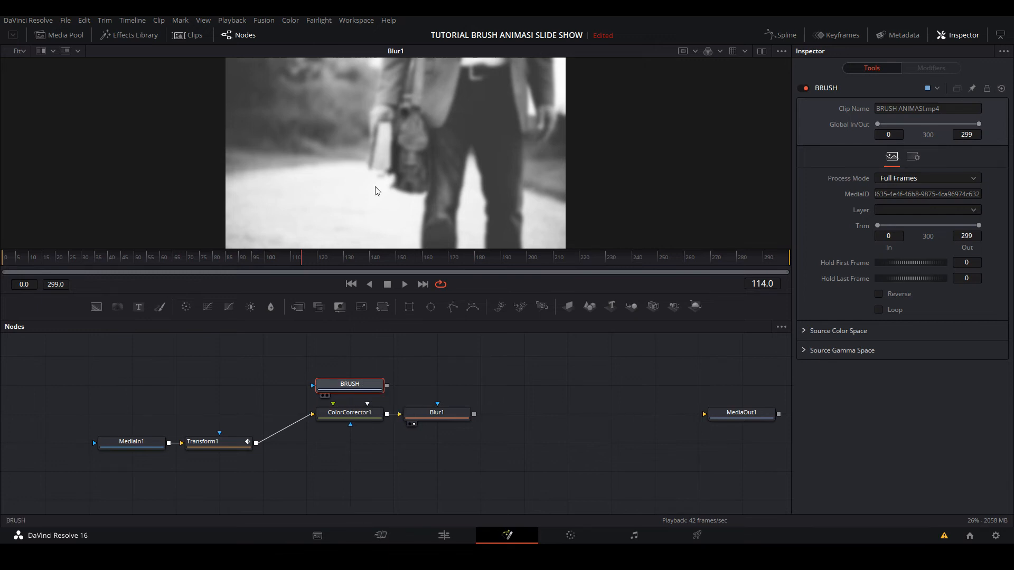
{"action": "key", "text": "1"}
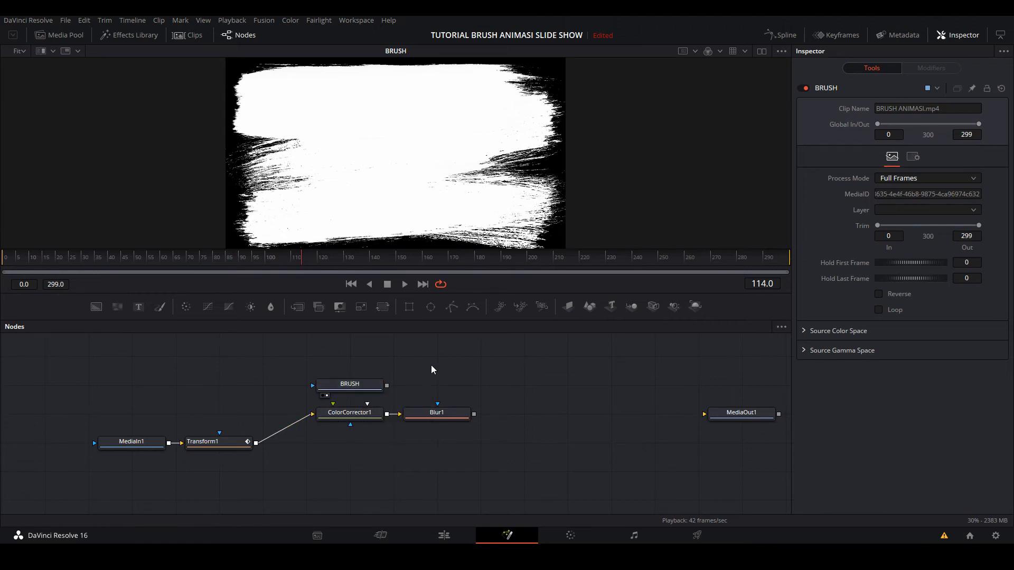
- Add a Luma Keyer node above Blur1, connected after BRUSH, and display it in the viewer
{"action": "key", "text": "ctrl+space"}
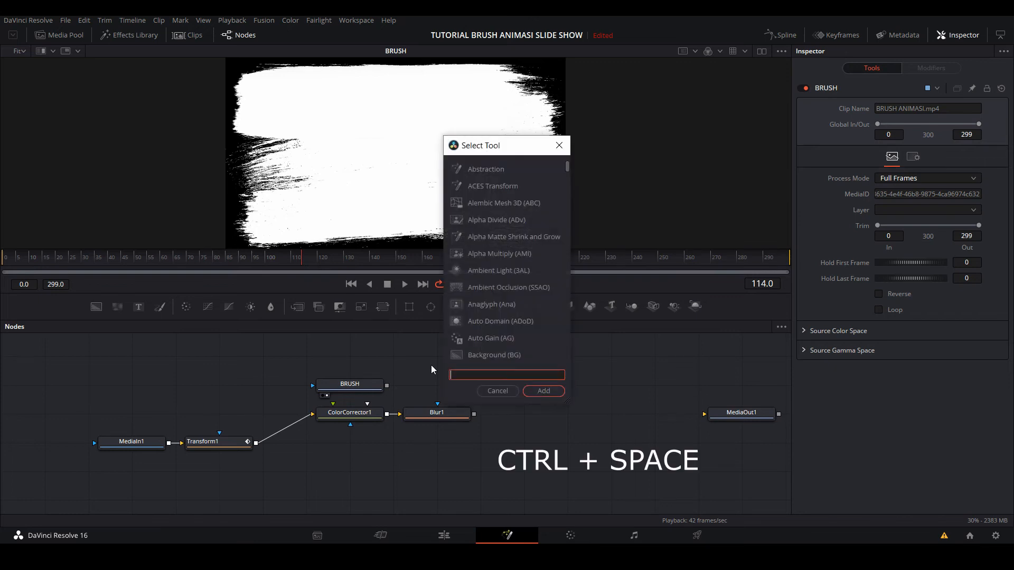
{"action": "type", "text": "LUMA"}
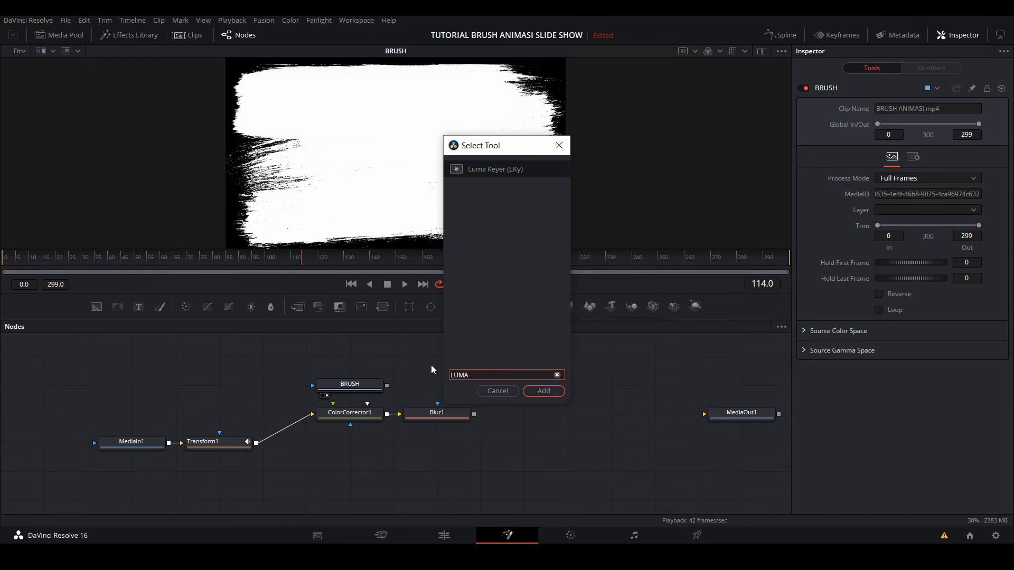
{"action": "key", "text": "Return"}
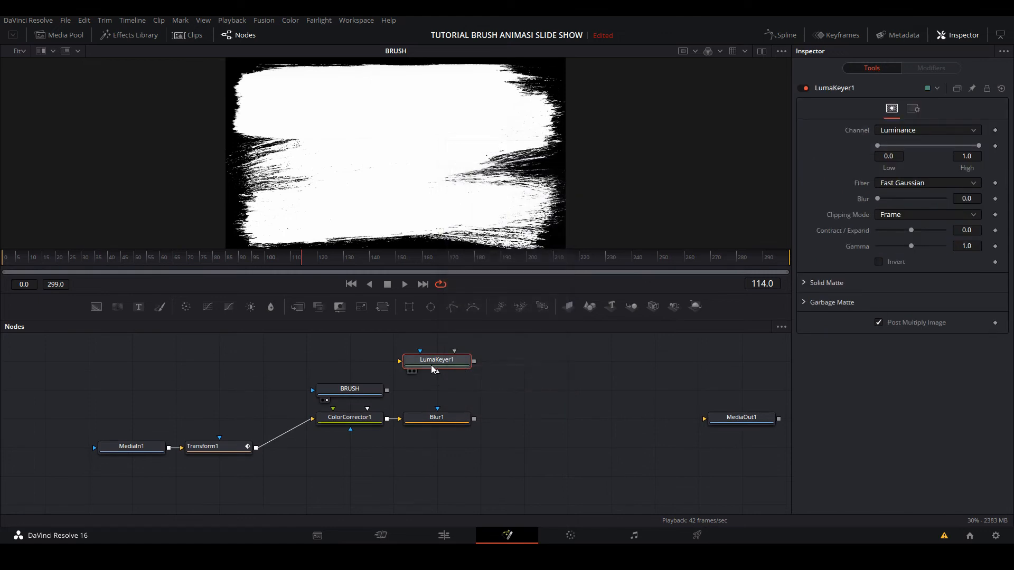
{"action": "mouse_move", "coordinate": [432, 369]}
{"action": "left_mouse_down"}
{"action": "mouse_move", "coordinate": [475, 398]}
{"action": "mouse_move", "coordinate": [393, 390]}
{"action": "mouse_move", "coordinate": [443, 390]}
{"action": "left_mouse_up"}
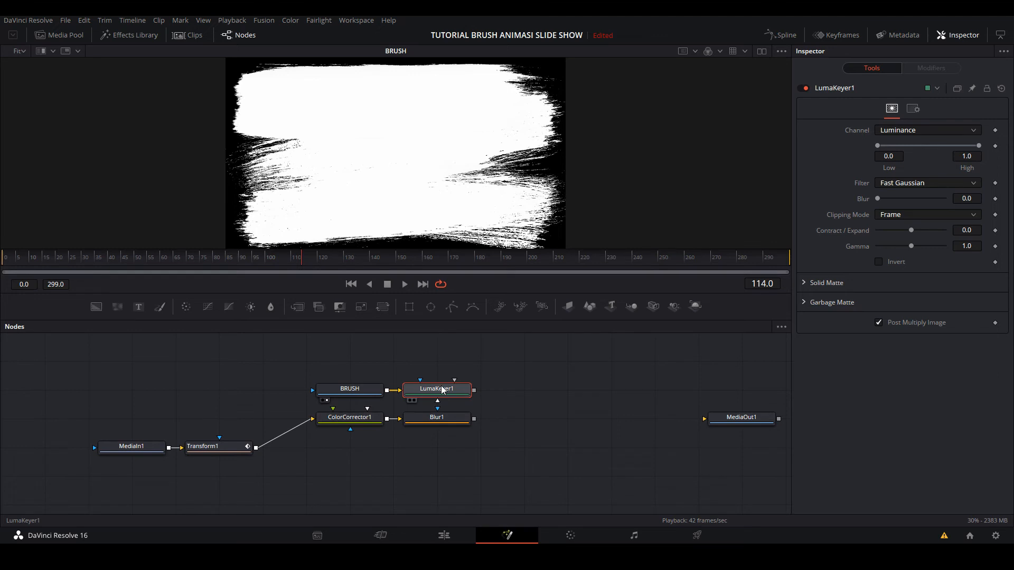
{"action": "left_click_drag", "start_coordinate": [444, 390], "coordinate": [393, 162]}
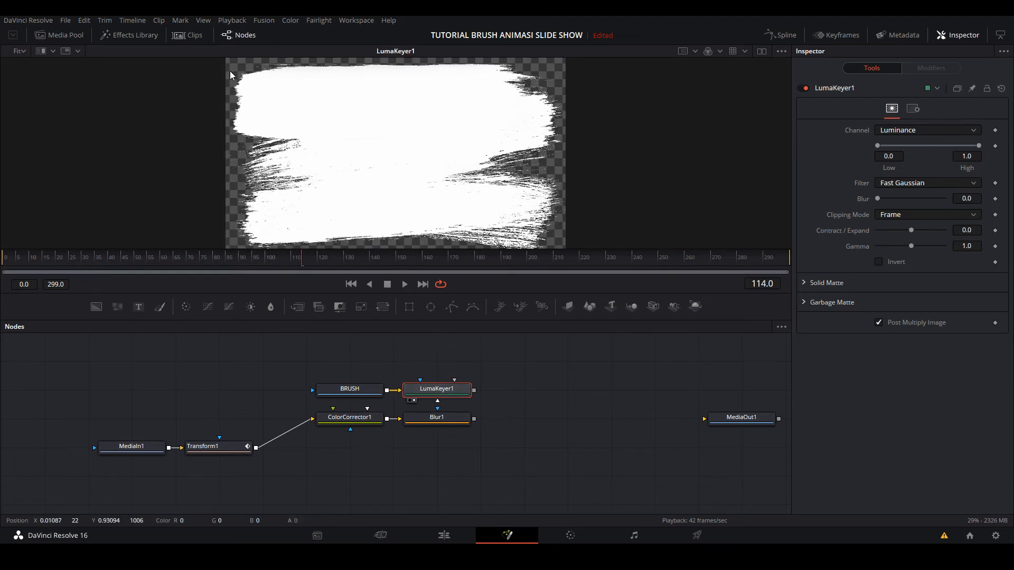
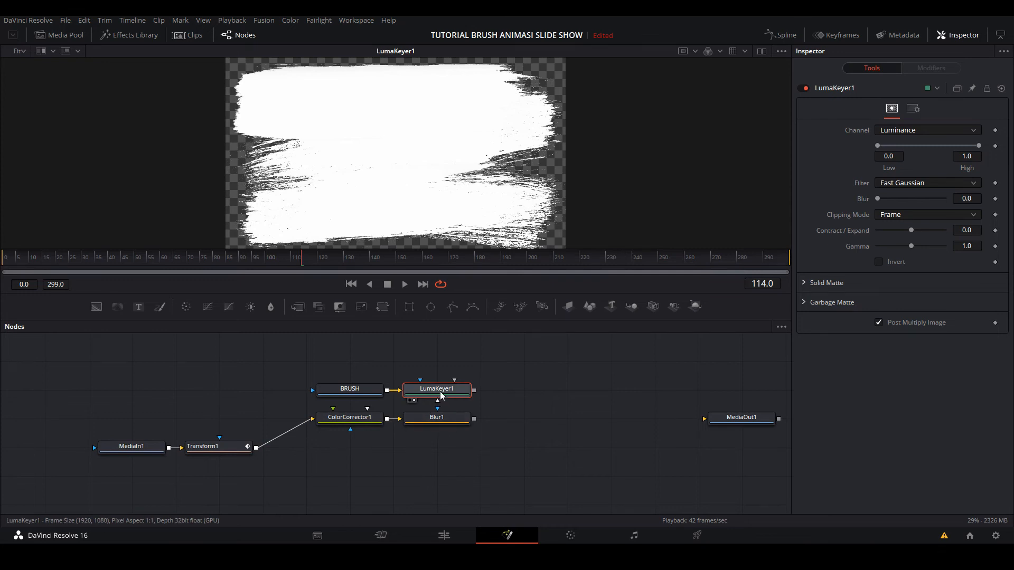
- Add a Merge node after Blur1 with LumaKeyer1 as background and Blur1 as foreground, and display it in the viewer
{"action": "left_click", "coordinate": [297, 308]}
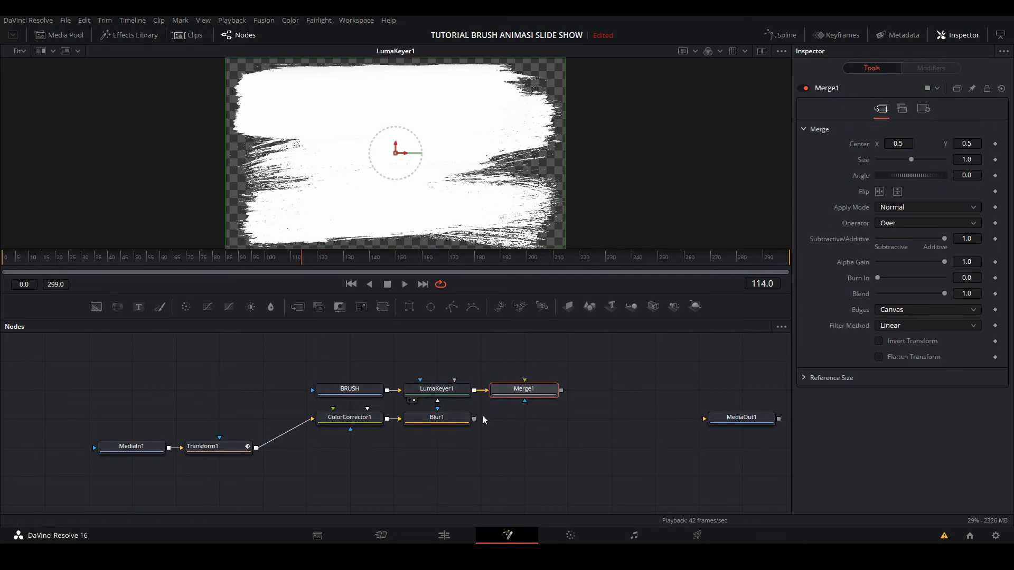
{"action": "left_click_drag", "start_coordinate": [475, 419], "coordinate": [526, 418]}
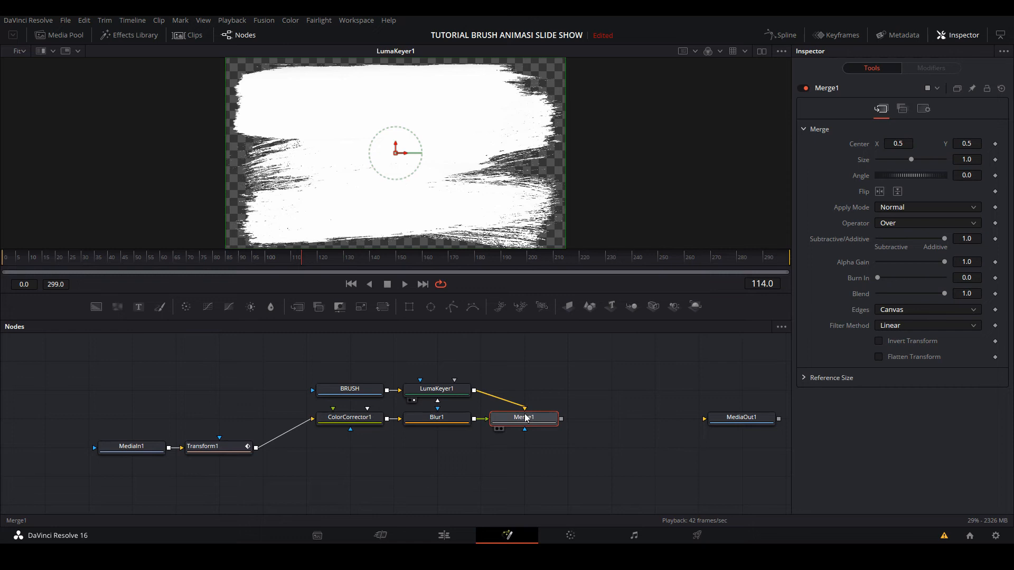
{"action": "left_click_drag", "start_coordinate": [531, 423], "coordinate": [428, 204]}
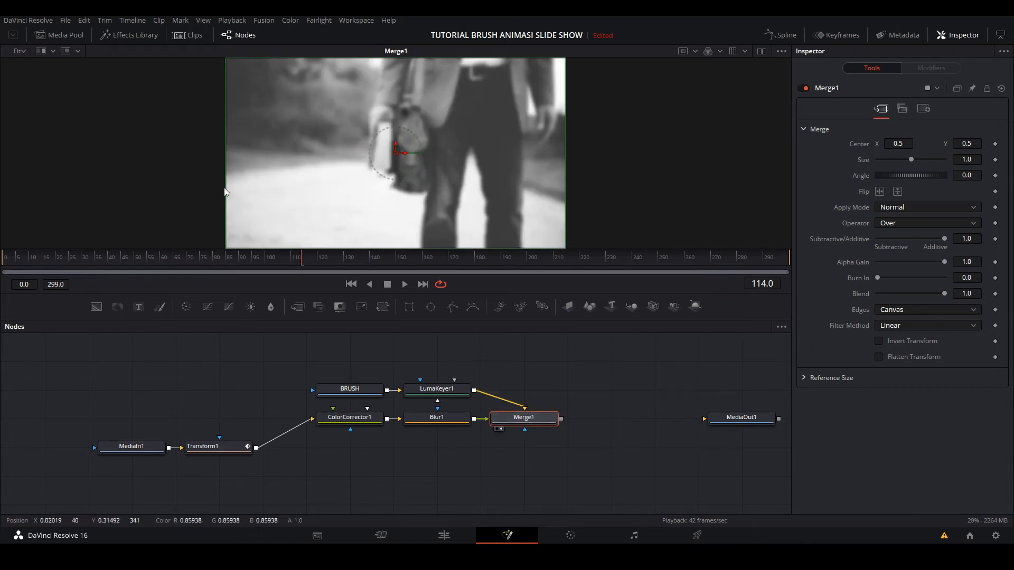
- Set Merge1's Operator to In so the brush strokes mask the blurred grayscale photo
{"action": "left_click", "coordinate": [19, 258]}
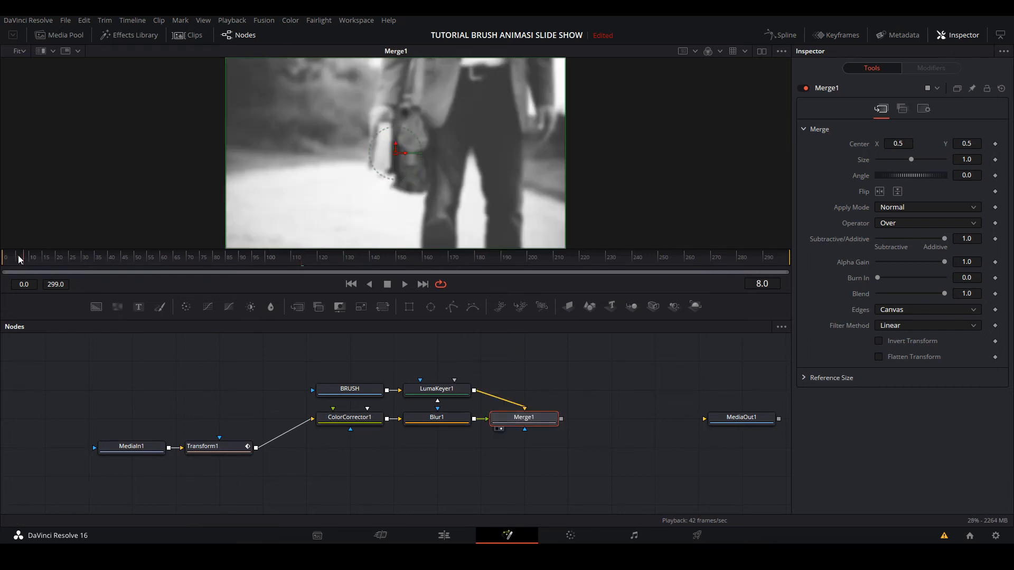
{"action": "left_click_drag", "start_coordinate": [19, 257], "coordinate": [73, 285]}
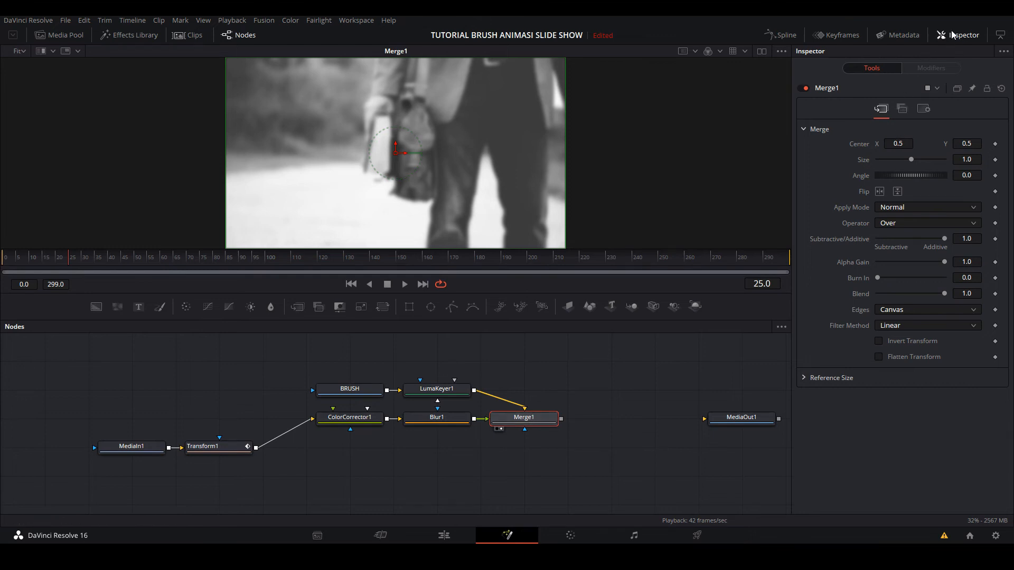
{"action": "left_click", "coordinate": [912, 224]}
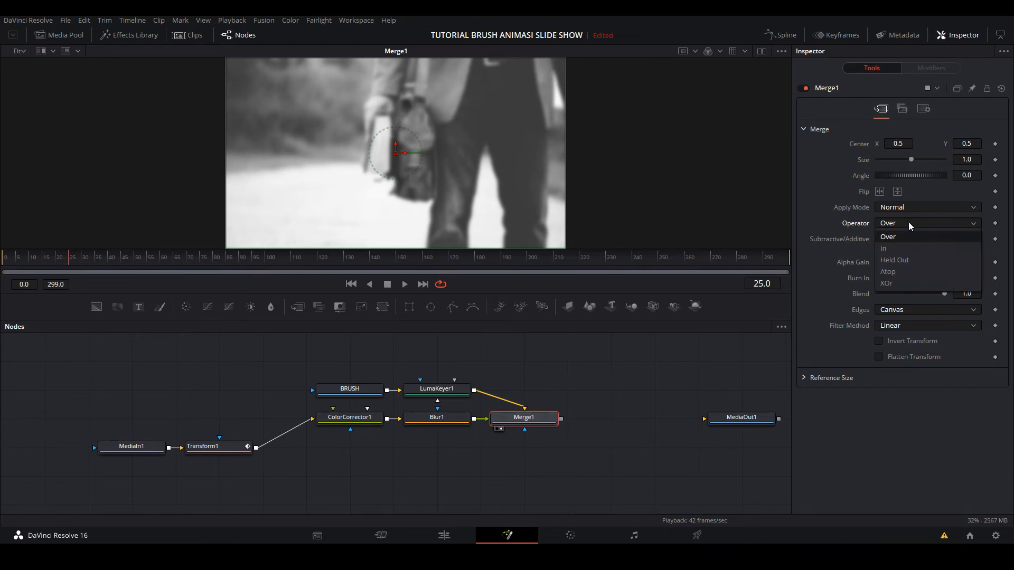
{"action": "left_click", "coordinate": [904, 249]}
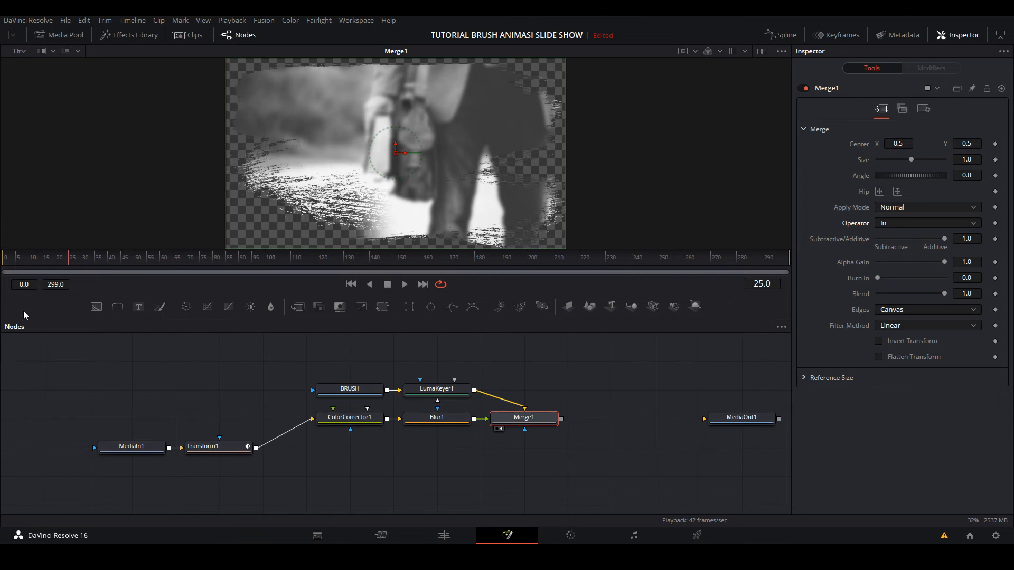
- Play the masked brush reveal from frame 0, then save the project
{"action": "left_click", "coordinate": [2, 259]}
{"action": "left_click", "coordinate": [2, 259]}
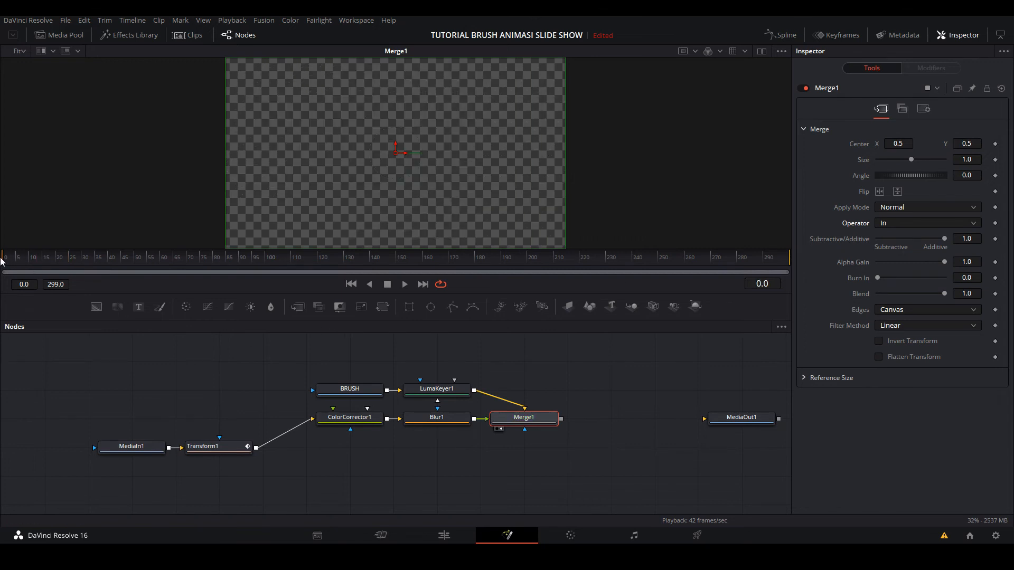
{"action": "key", "text": "space"}
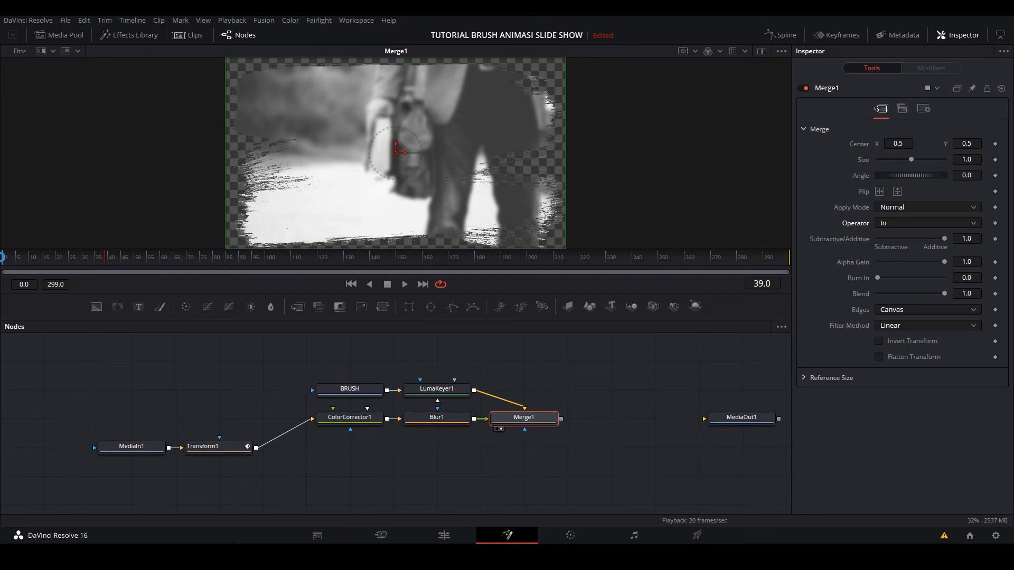
{"action": "key", "text": "ctrl+s"}
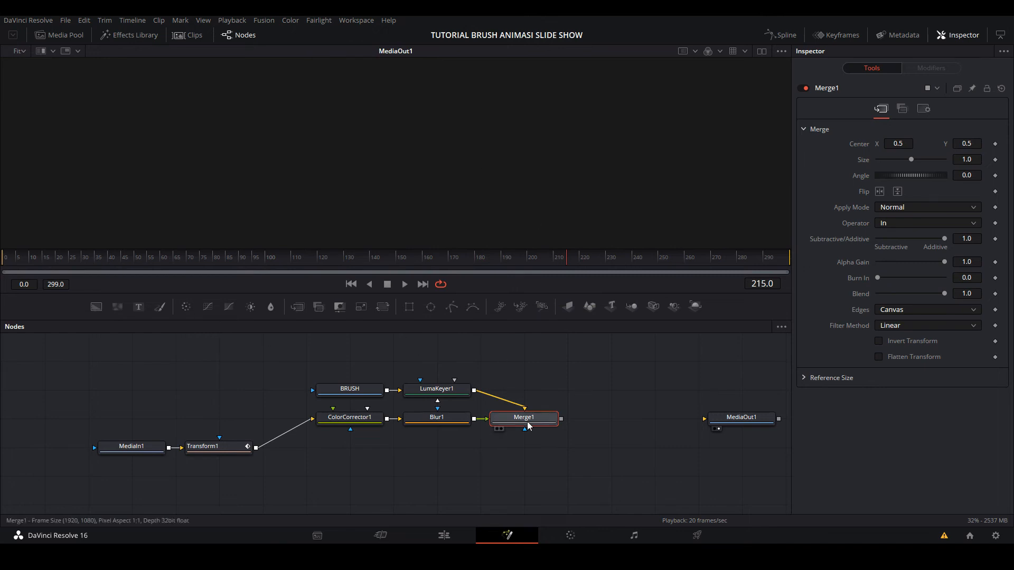
- Display Merge1 in the viewer, move the playhead to frame 71, and enlarge the node graph area
{"action": "left_click_drag", "start_coordinate": [526, 419], "coordinate": [484, 150]}
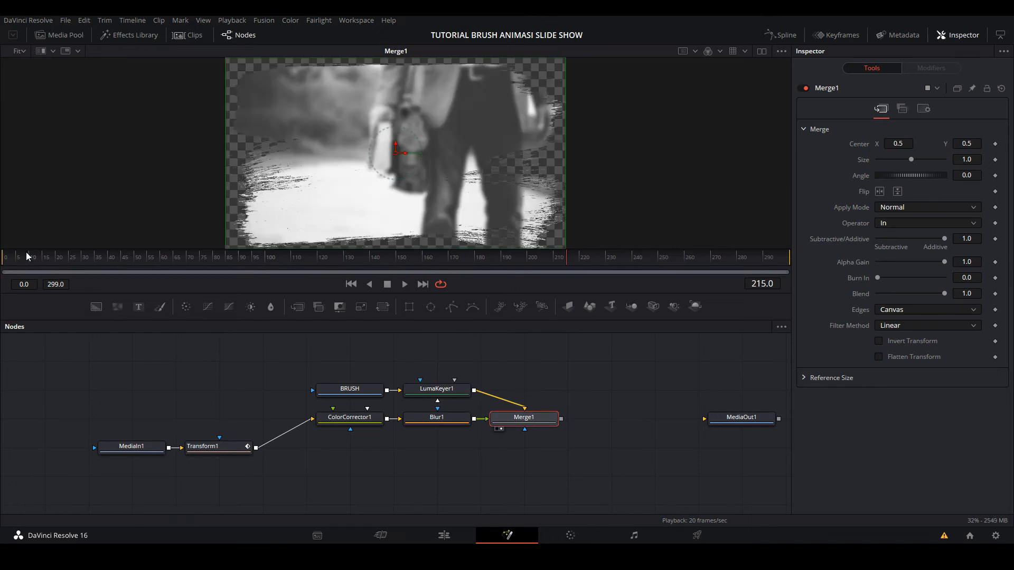
{"action": "mouse_move", "coordinate": [27, 257]}
{"action": "left_mouse_down"}
{"action": "mouse_move", "coordinate": [132, 265]}
{"action": "mouse_move", "coordinate": [17, 267]}
{"action": "mouse_move", "coordinate": [190, 267]}
{"action": "left_mouse_up"}
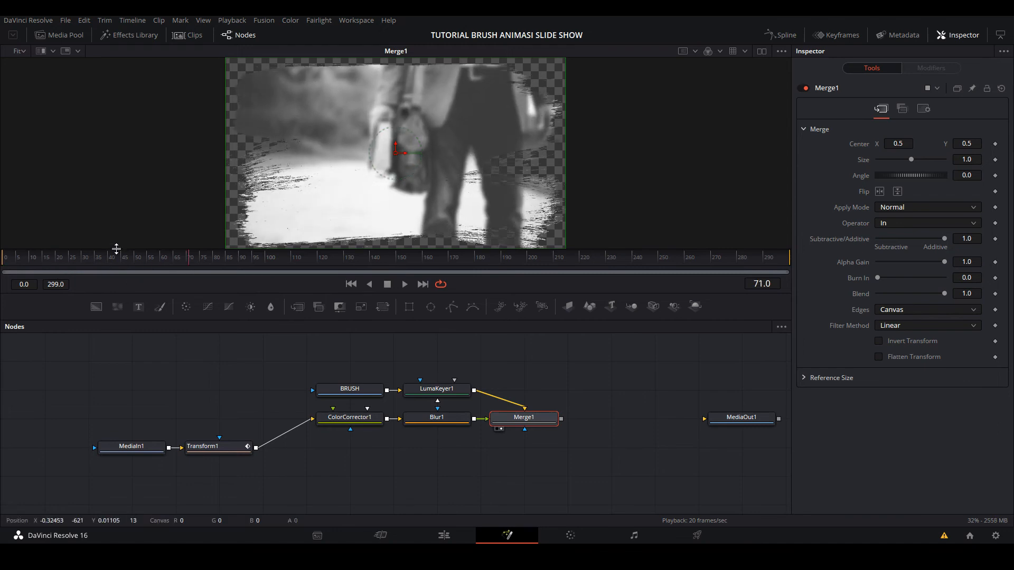
{"action": "left_click_drag", "start_coordinate": [118, 250], "coordinate": [118, 209]}
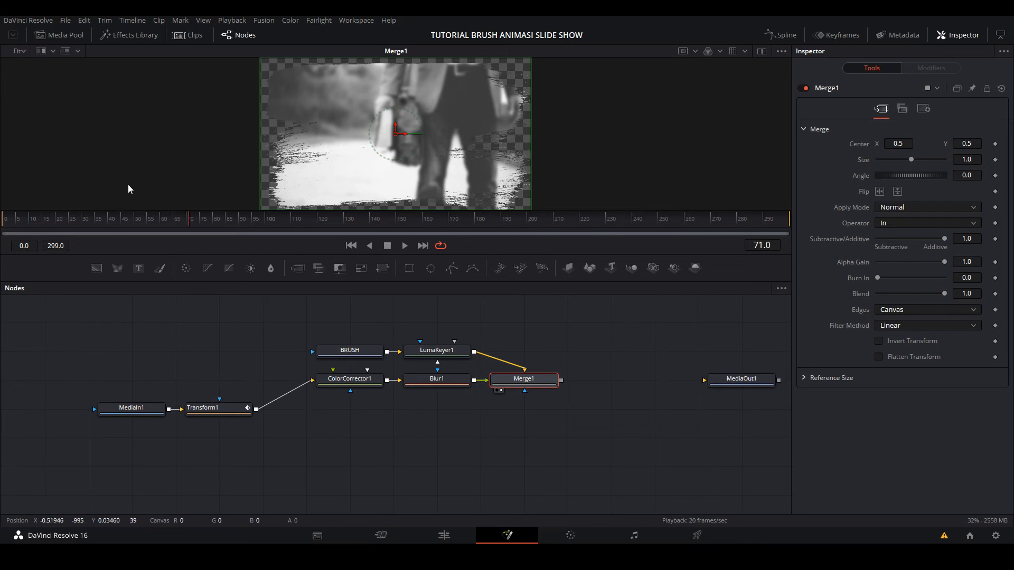
- Add an unconnected Text node below ColorCorrector1 and display it in the viewer
{"action": "left_click", "coordinate": [255, 459]}
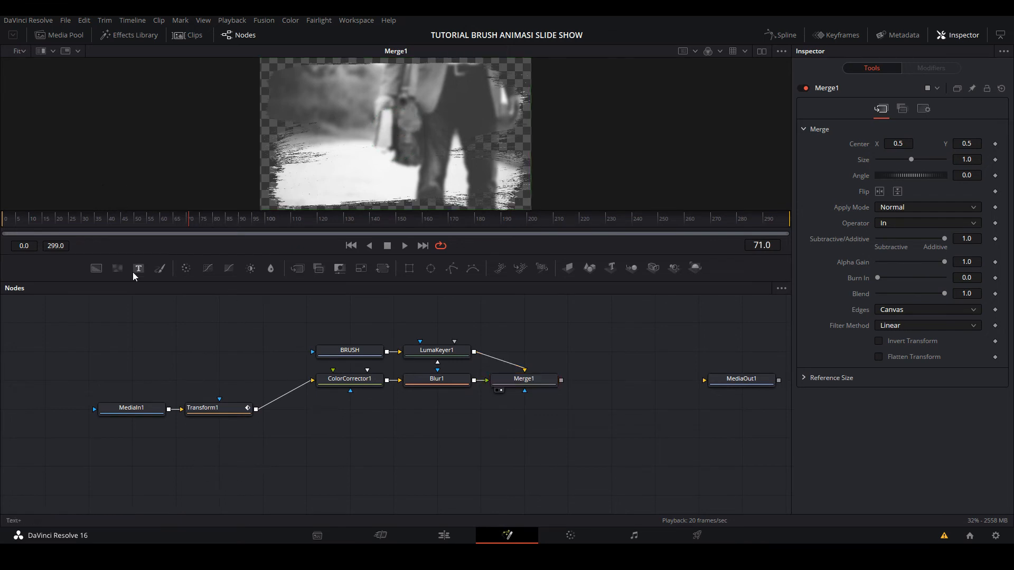
{"action": "left_click_drag", "start_coordinate": [139, 274], "coordinate": [303, 440]}
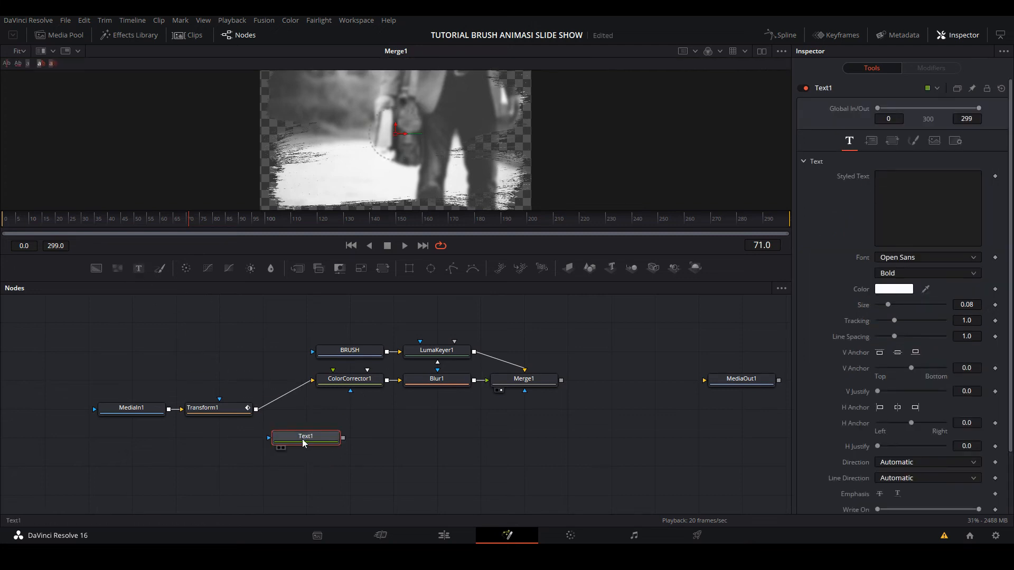
{"action": "key", "text": "1"}
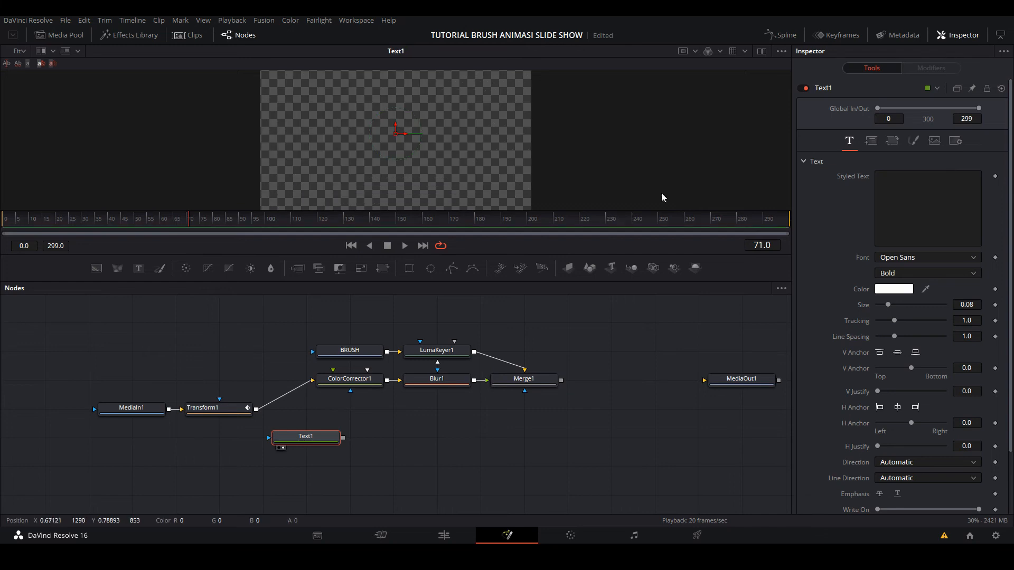
- Enter BRUSH SLIDE SHOW as Text1's styled text, keeping the Open Sans font
{"action": "left_click", "coordinate": [898, 183]}
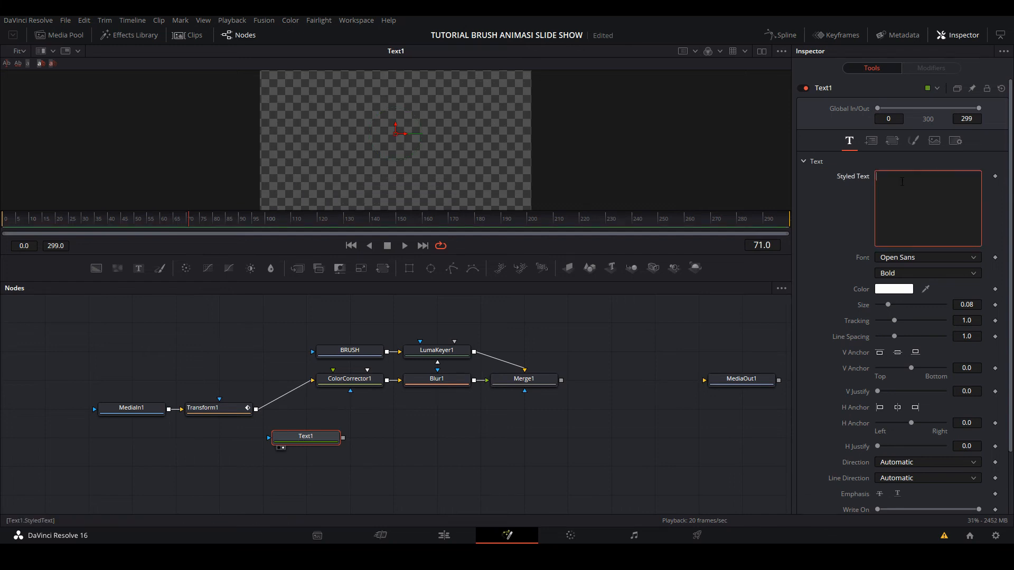
{"action": "type", "text": "DA"}
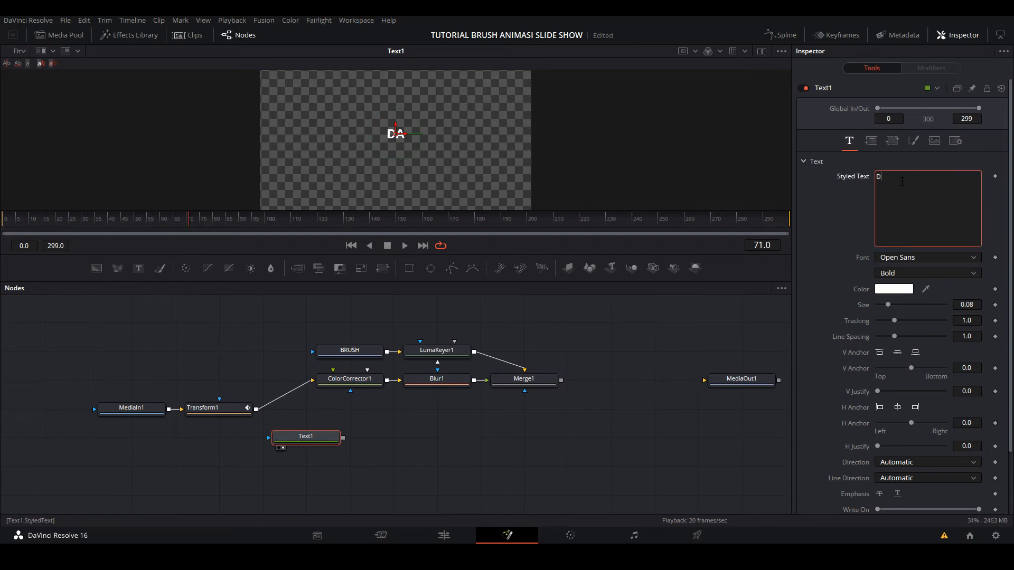
{"action": "key", "text": "BackSpace"}
{"action": "key", "text": "BackSpace"}
{"action": "type", "text": "BRUSH"}
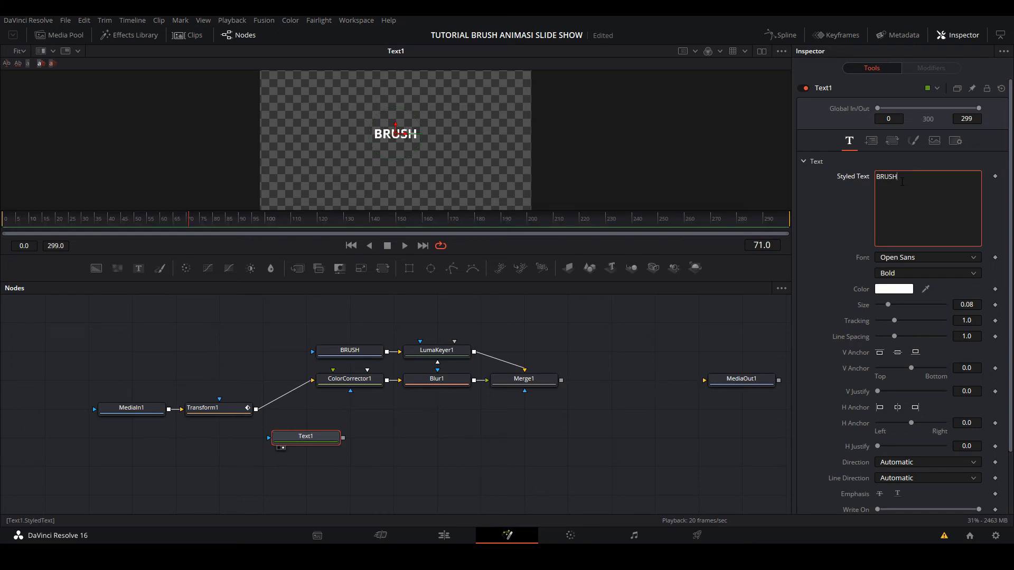
{"action": "type", "text": " SLIDE"}
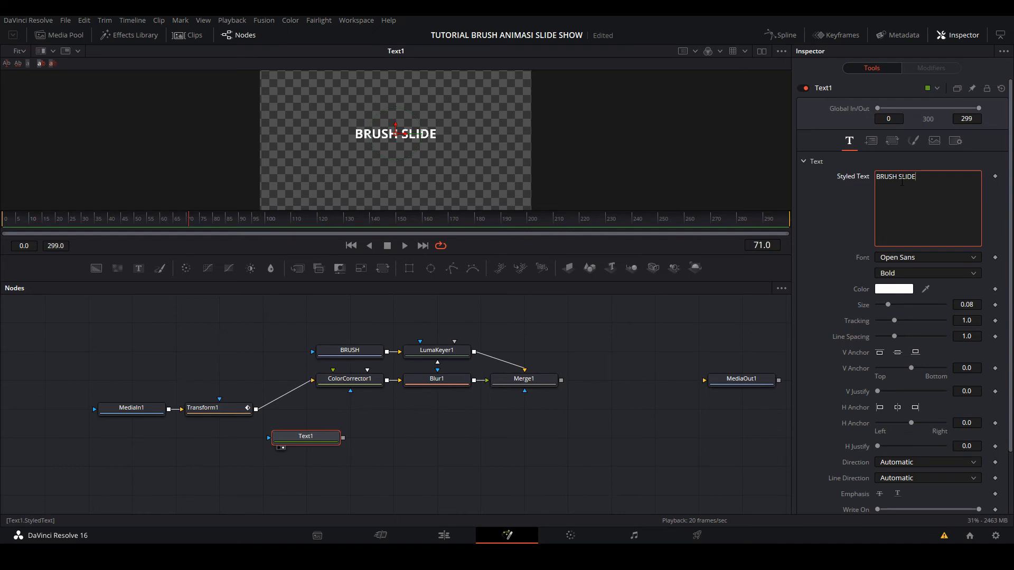
{"action": "type", "text": " SHOW"}
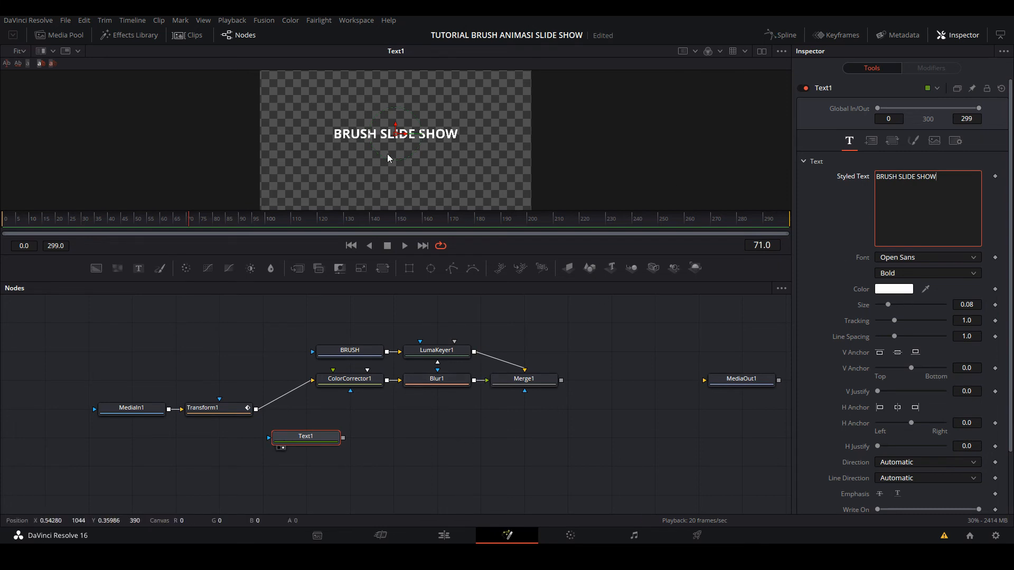
{"action": "left_click", "coordinate": [936, 263]}
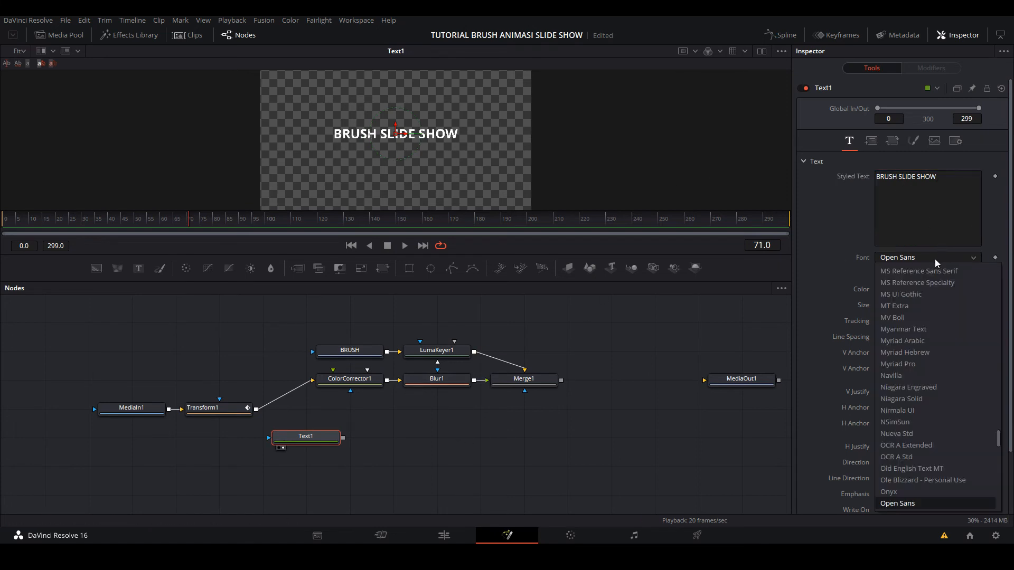
{"action": "left_click", "coordinate": [498, 169]}
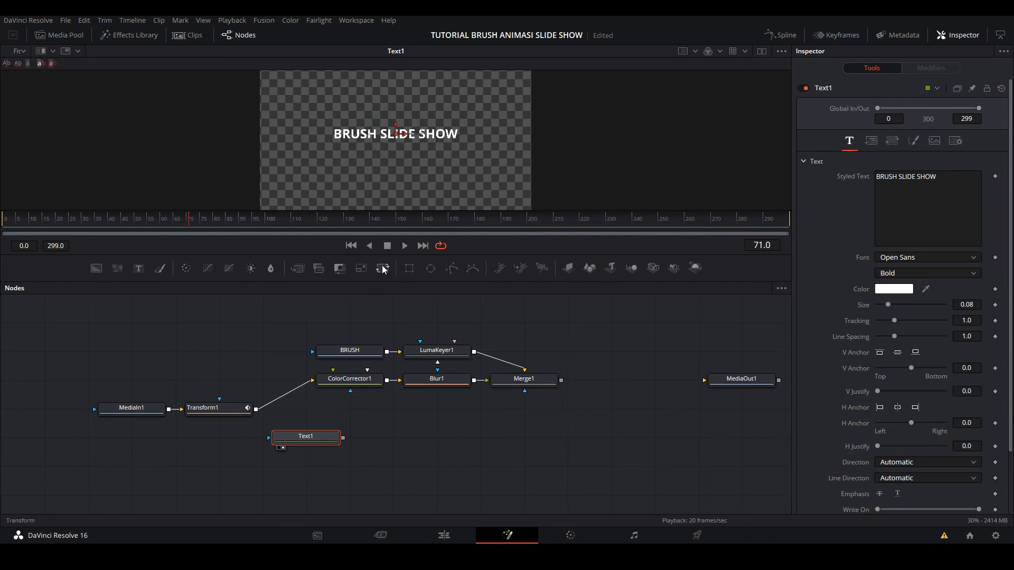
- Add a Transform node after Text1, display it, scale the title to about 0.74 and move it to about X 0.76, Y 0.76
{"action": "left_click_drag", "start_coordinate": [384, 269], "coordinate": [406, 436]}
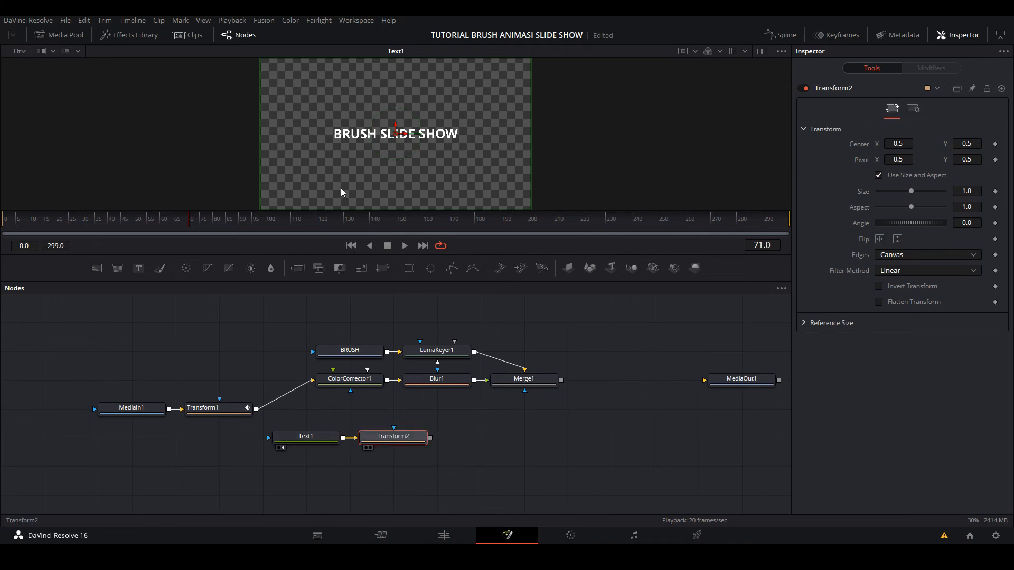
{"action": "key", "text": "1"}
{"action": "left_click_drag", "start_coordinate": [404, 142], "coordinate": [555, 165]}
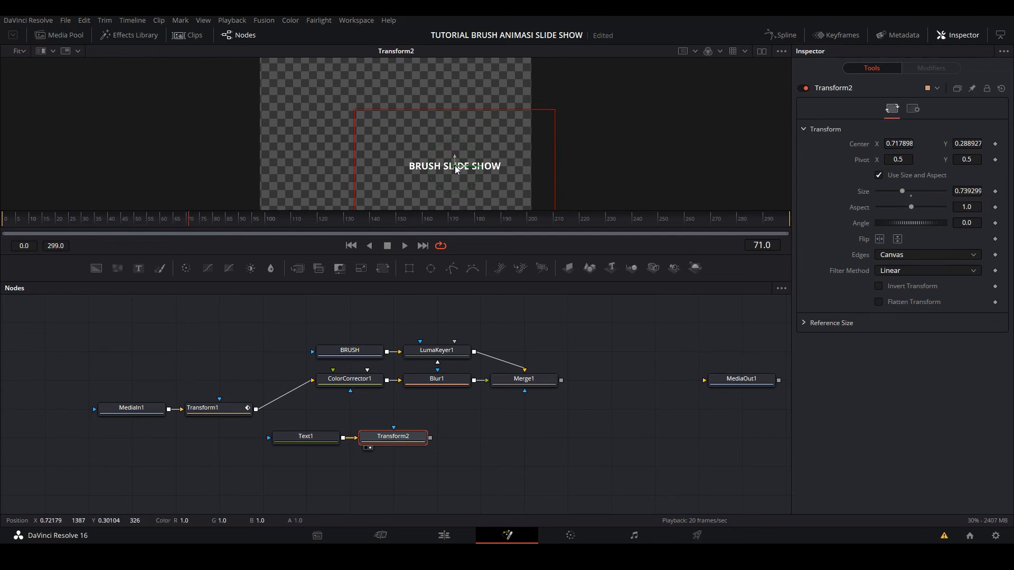
{"action": "mouse_move", "coordinate": [456, 168]}
{"action": "left_mouse_down"}
{"action": "mouse_move", "coordinate": [476, 117]}
{"action": "mouse_move", "coordinate": [467, 97]}
{"action": "left_mouse_up"}
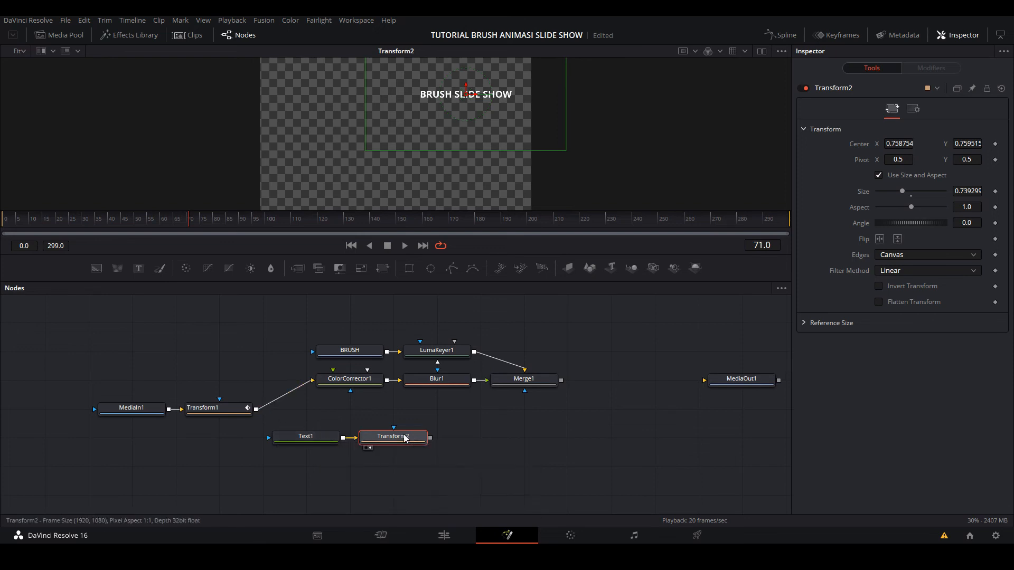
- Add a Merge node after Transform2 with Transform1 as background and the title as foreground, and display it in the viewer
{"action": "left_click", "coordinate": [296, 270]}
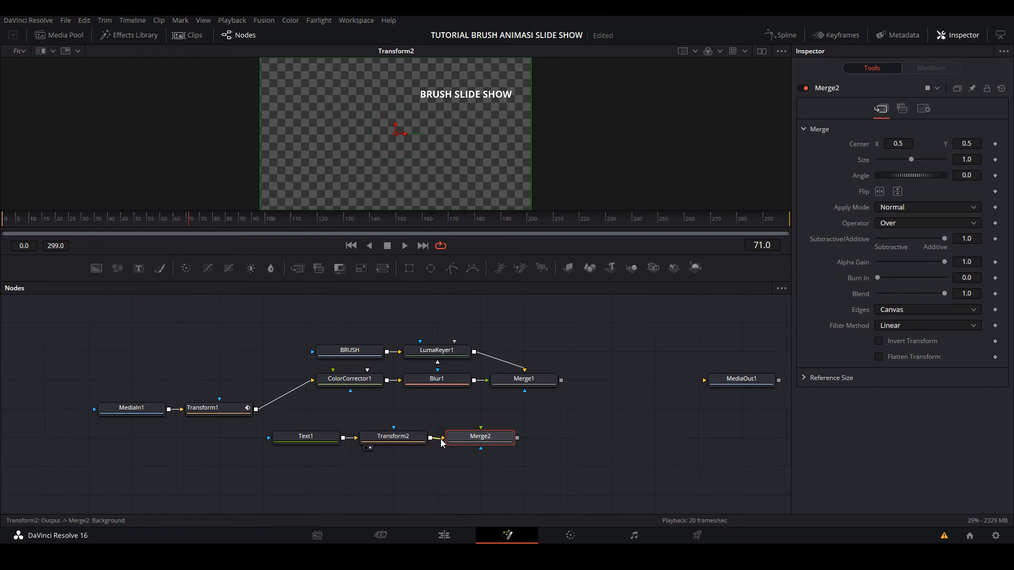
{"action": "left_click_drag", "start_coordinate": [442, 443], "coordinate": [445, 414]}
{"action": "left_click_drag", "start_coordinate": [257, 411], "coordinate": [421, 436]}
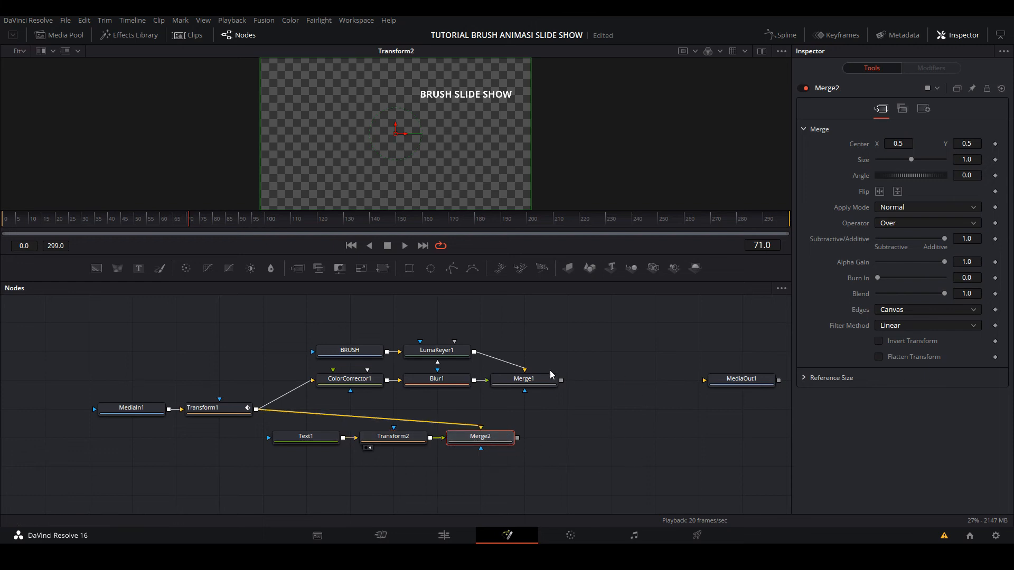
{"action": "left_click_drag", "start_coordinate": [495, 437], "coordinate": [400, 166]}
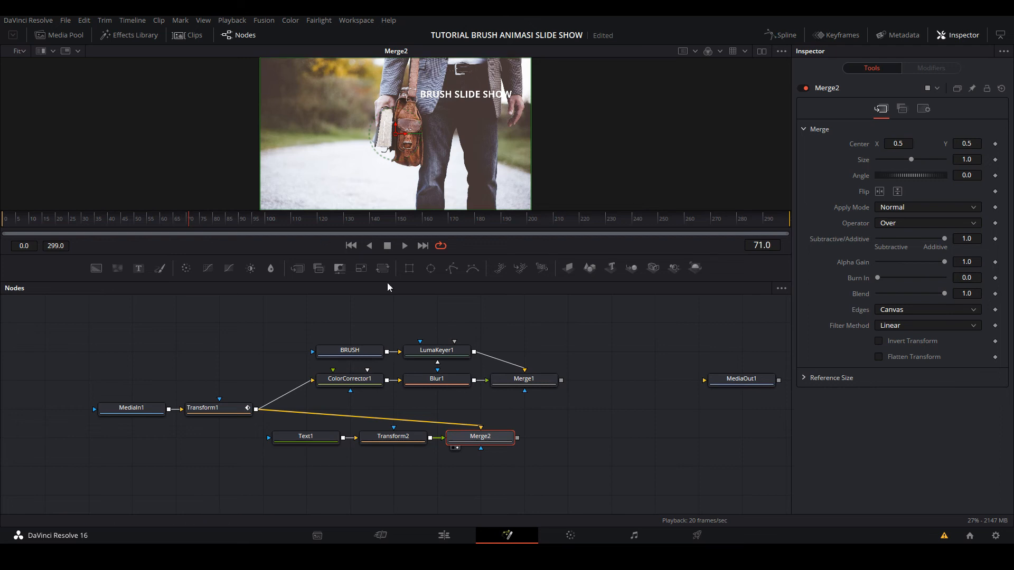
- Duplicate the BRUSH and LumaKeyer1 nodes, place the copies below Text1 and Transform2, and display the copied keyer in the viewer
{"action": "left_click_drag", "start_coordinate": [293, 312], "coordinate": [481, 360]}
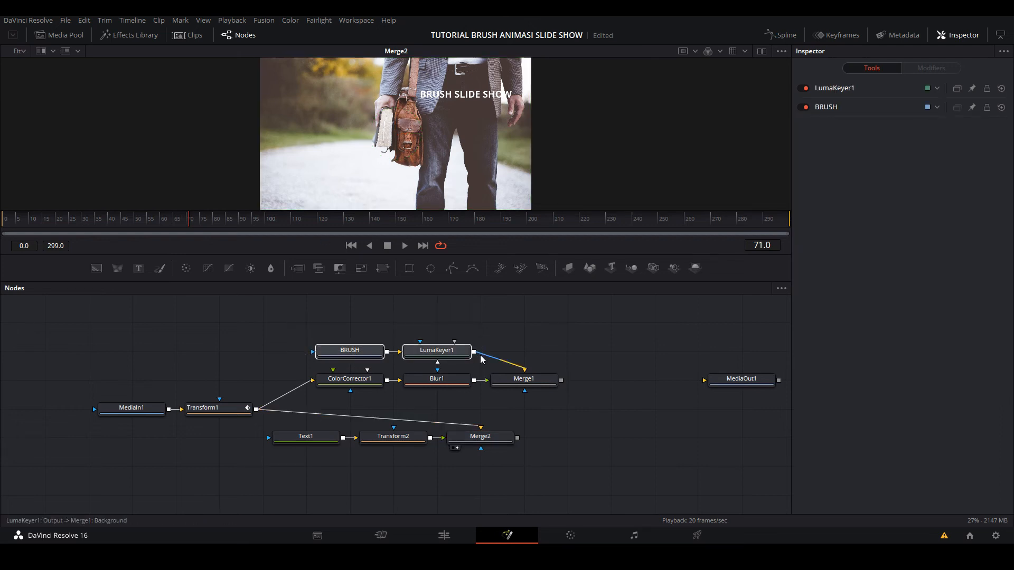
{"action": "left_click", "coordinate": [307, 471]}
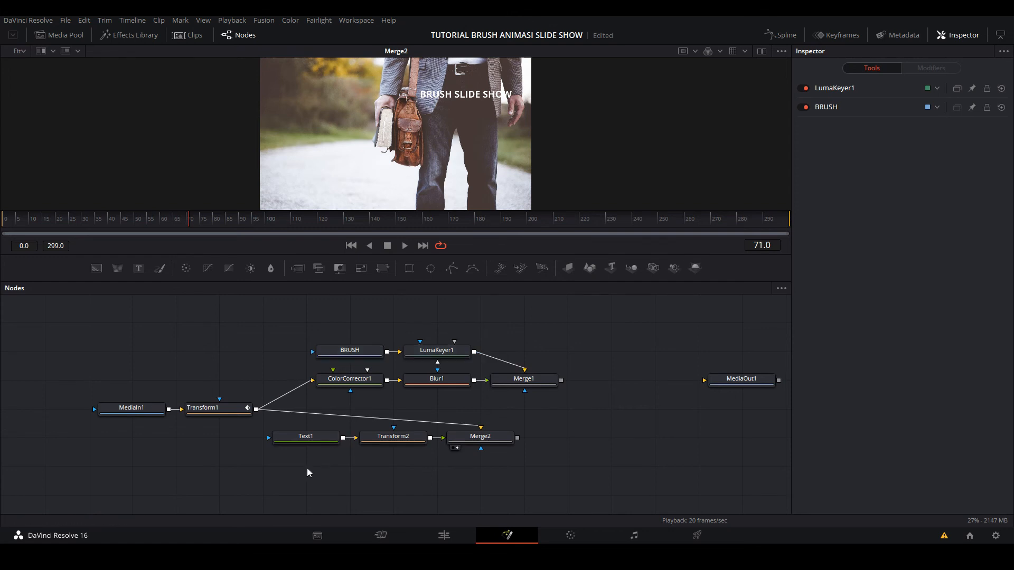
{"action": "key", "text": "ctrl+v"}
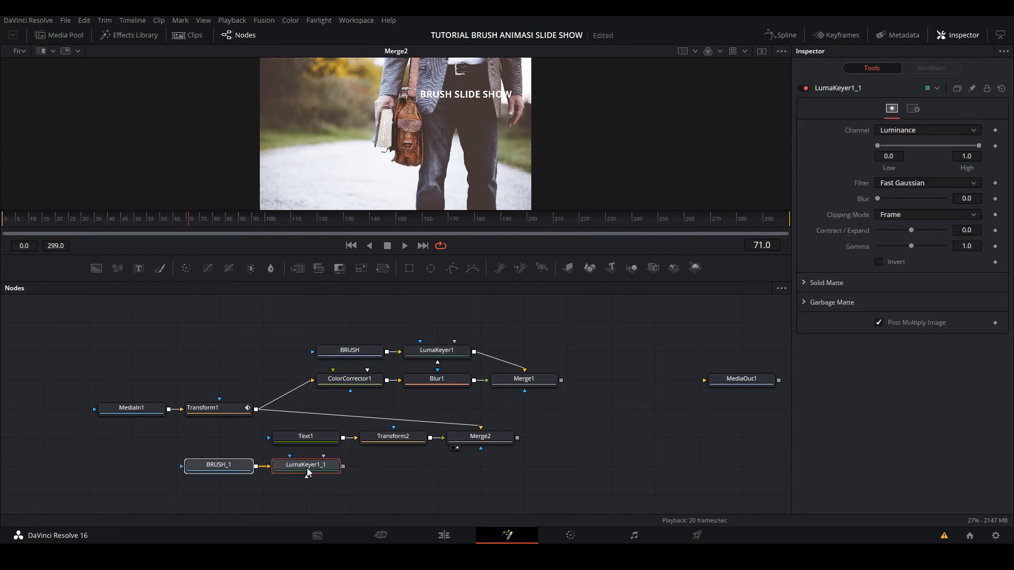
{"action": "mouse_move", "coordinate": [236, 497]}
{"action": "left_mouse_down"}
{"action": "mouse_move", "coordinate": [280, 452]}
{"action": "mouse_move", "coordinate": [449, 474]}
{"action": "mouse_move", "coordinate": [404, 478]}
{"action": "left_mouse_up"}
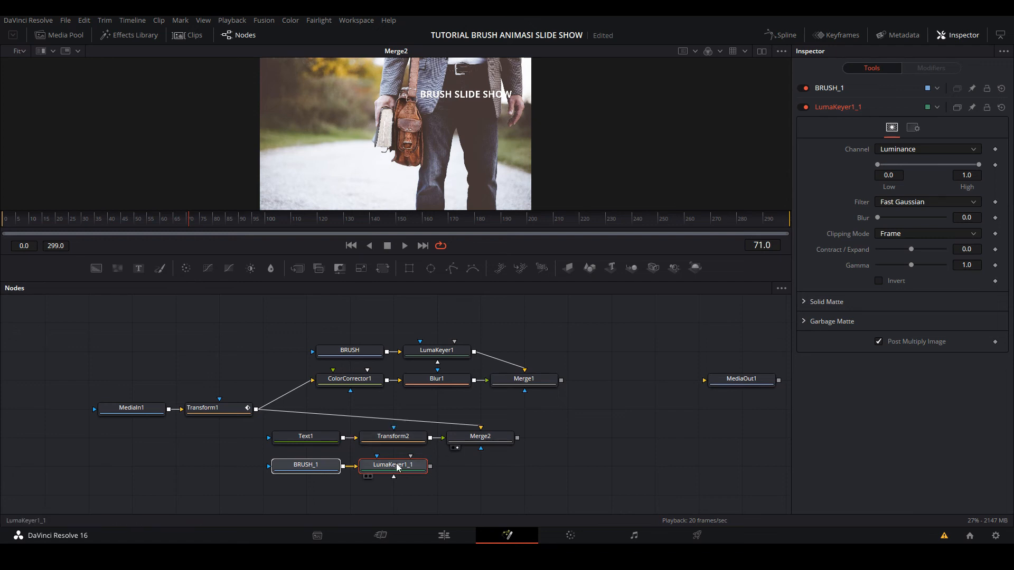
{"action": "mouse_move", "coordinate": [397, 467]}
{"action": "left_mouse_down"}
{"action": "mouse_move", "coordinate": [421, 379]}
{"action": "mouse_move", "coordinate": [396, 158]}
{"action": "left_mouse_up"}
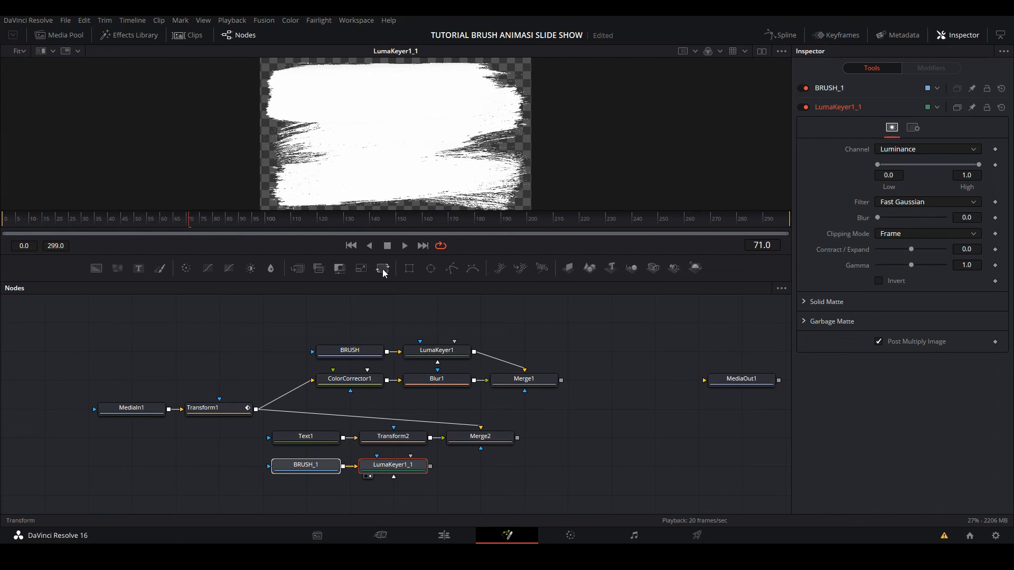
- Add a Transform node after LumaKeyer1_1, rotate the copied brush mask to about -173 degrees, and display it in the viewer
{"action": "left_click_drag", "start_coordinate": [383, 268], "coordinate": [476, 470]}
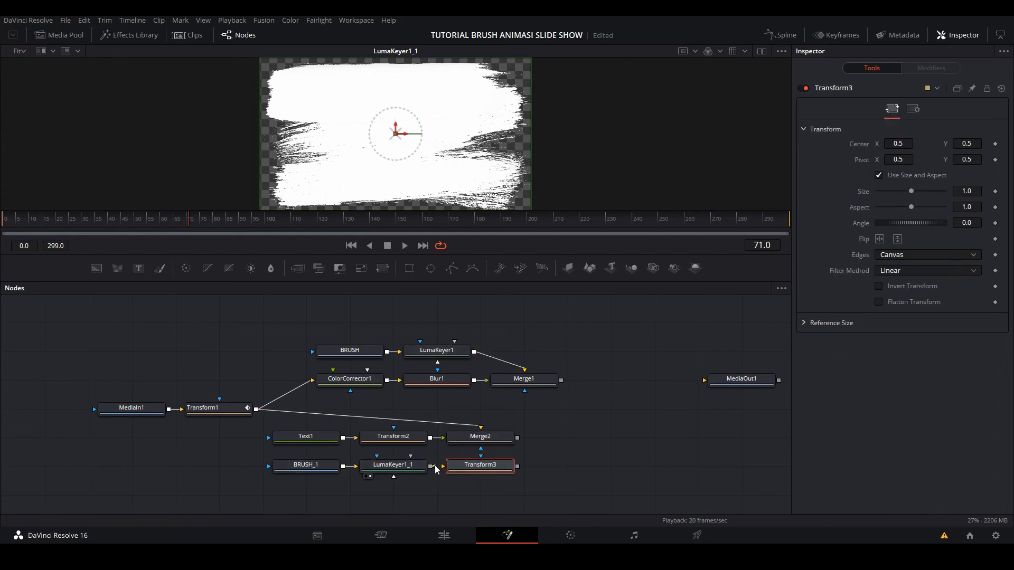
{"action": "left_click_drag", "start_coordinate": [433, 467], "coordinate": [465, 470]}
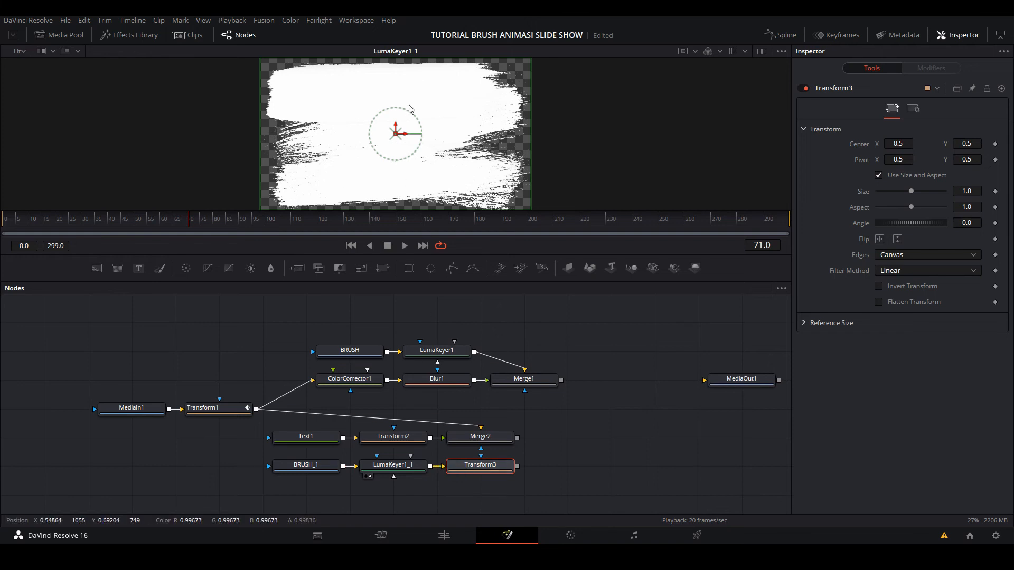
{"action": "mouse_move", "coordinate": [410, 114]}
{"action": "left_mouse_down"}
{"action": "mouse_move", "coordinate": [436, 153]}
{"action": "mouse_move", "coordinate": [389, 206]}
{"action": "mouse_move", "coordinate": [354, 202]}
{"action": "mouse_move", "coordinate": [362, 207]}
{"action": "left_mouse_up"}
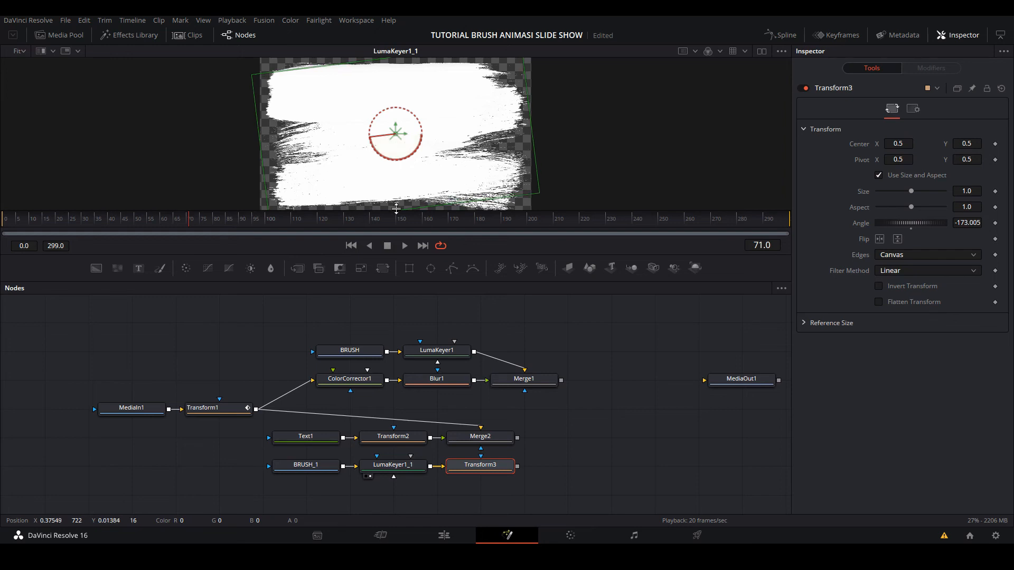
{"action": "key", "text": "1"}
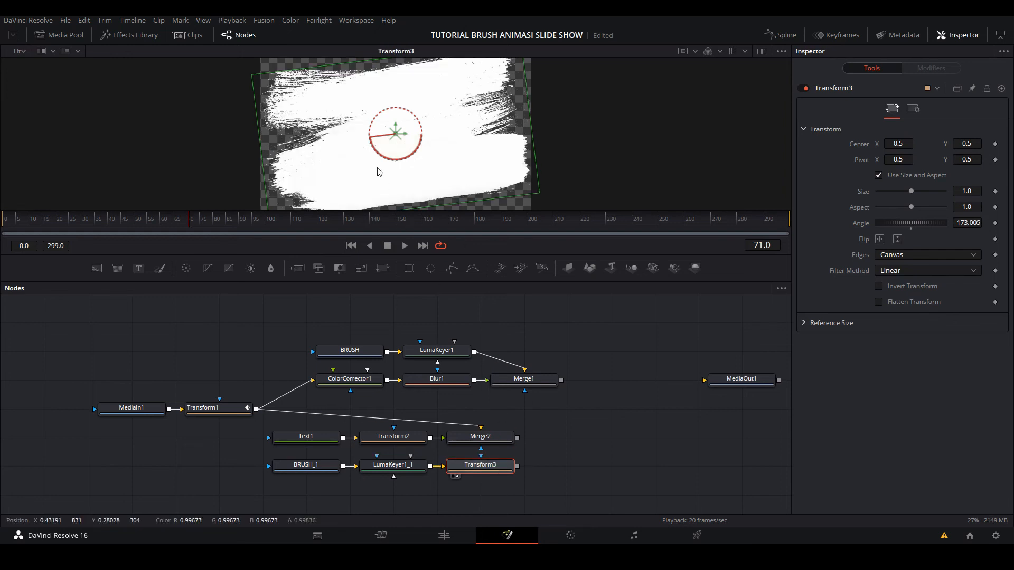
{"action": "left_click", "coordinate": [3, 226]}
{"action": "mouse_move", "coordinate": [3, 223]}
{"action": "left_mouse_down"}
{"action": "mouse_move", "coordinate": [100, 236]}
{"action": "mouse_move", "coordinate": [31, 245]}
{"action": "mouse_move", "coordinate": [95, 252]}
{"action": "left_mouse_up"}
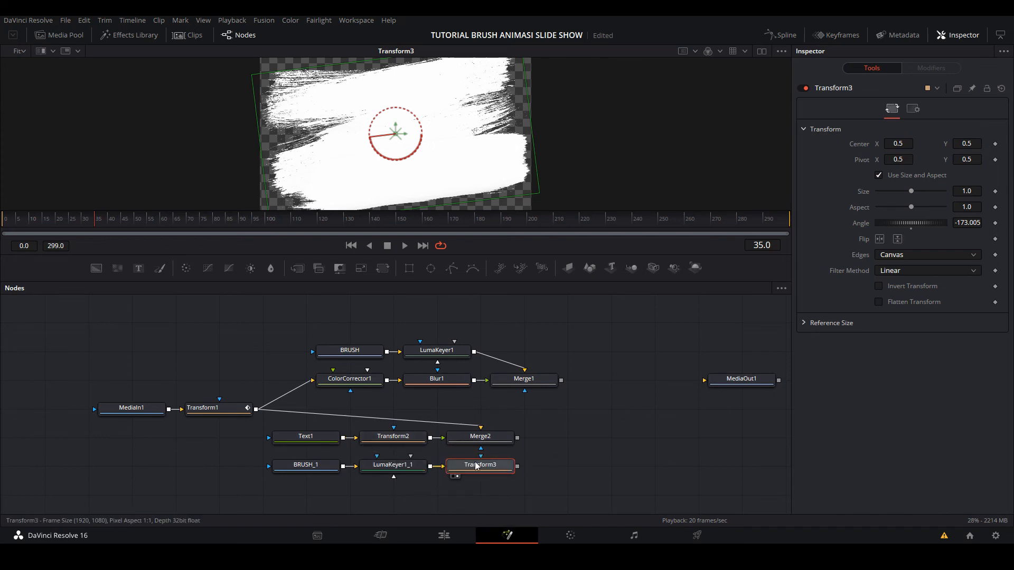
- Add a Merge node after Transform3 with the rotated brush as background and Merge2 as foreground, and display it in the viewer
{"action": "left_click", "coordinate": [298, 269]}
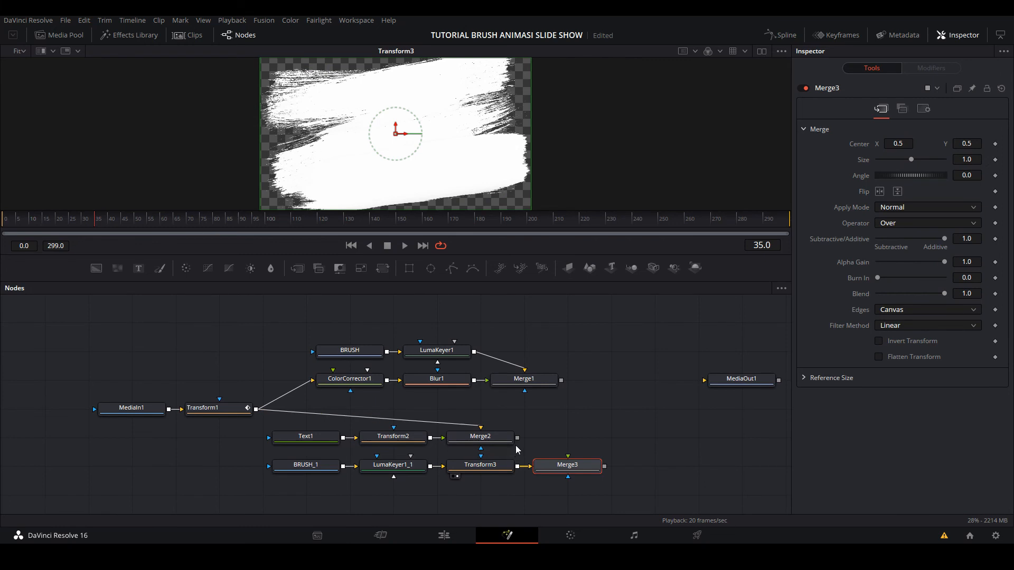
{"action": "left_click_drag", "start_coordinate": [517, 438], "coordinate": [568, 462]}
{"action": "left_click_drag", "start_coordinate": [568, 467], "coordinate": [432, 155]}
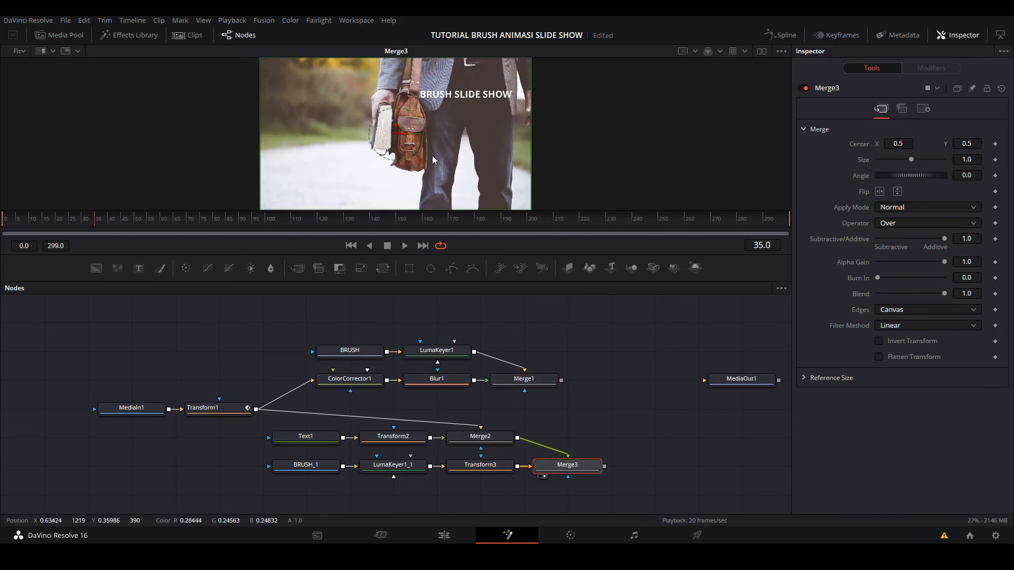
- Set Merge3's operator to In and compare its brush reveal with Merge1's over the opening frames
{"action": "left_click", "coordinate": [49, 220]}
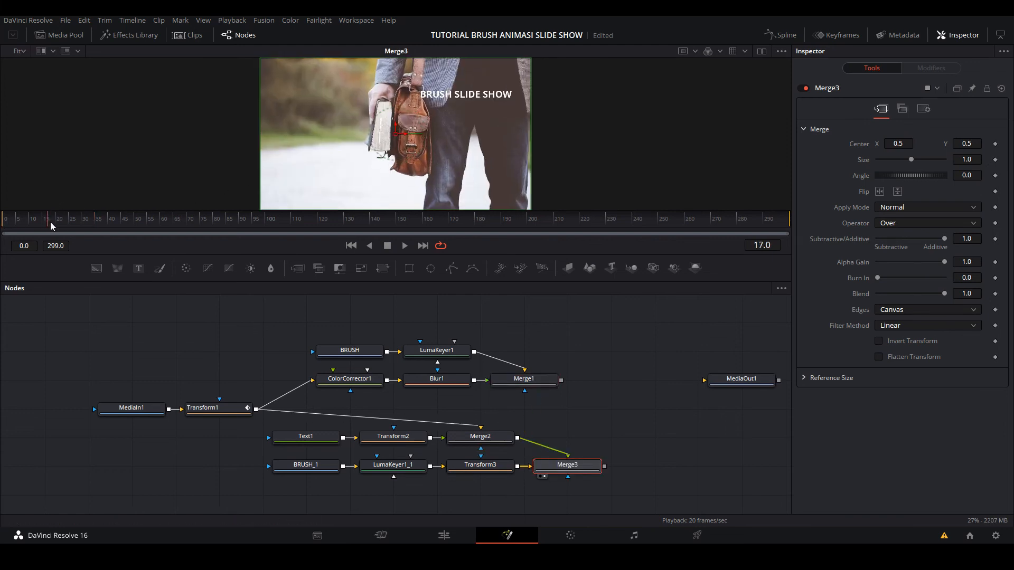
{"action": "left_click_drag", "start_coordinate": [49, 222], "coordinate": [2, 218]}
{"action": "left_click", "coordinate": [896, 224]}
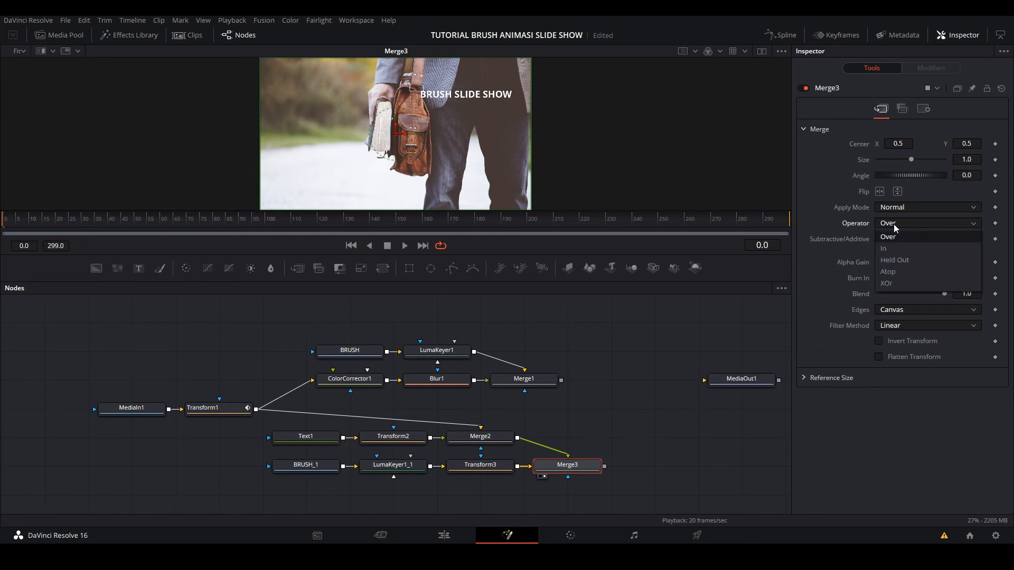
{"action": "left_click", "coordinate": [896, 247]}
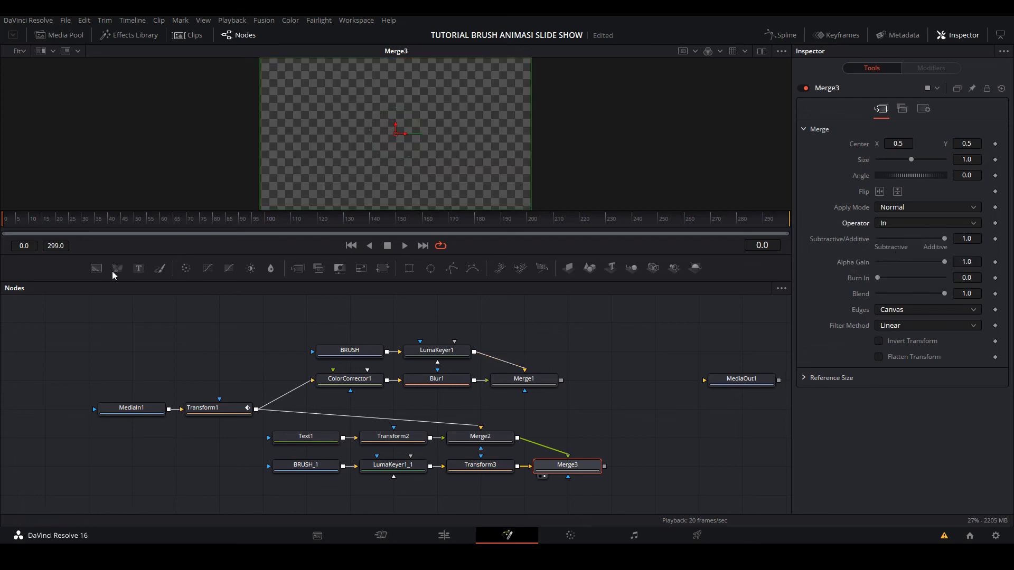
{"action": "mouse_move", "coordinate": [12, 226]}
{"action": "left_mouse_down"}
{"action": "mouse_move", "coordinate": [100, 234]}
{"action": "mouse_move", "coordinate": [72, 233]}
{"action": "left_mouse_up"}
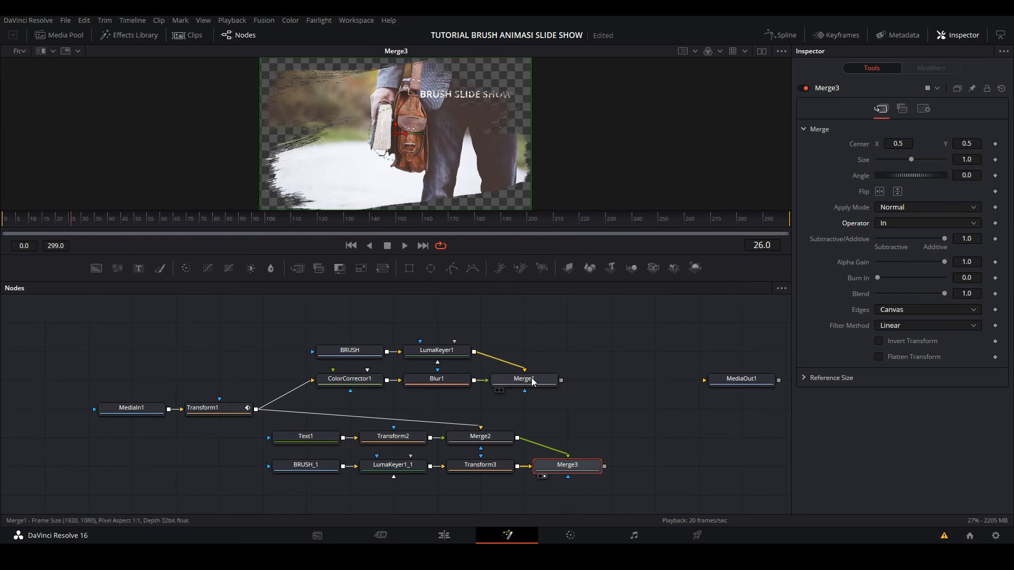
{"action": "left_click_drag", "start_coordinate": [532, 378], "coordinate": [457, 173]}
{"action": "left_click_drag", "start_coordinate": [10, 218], "coordinate": [112, 222]}
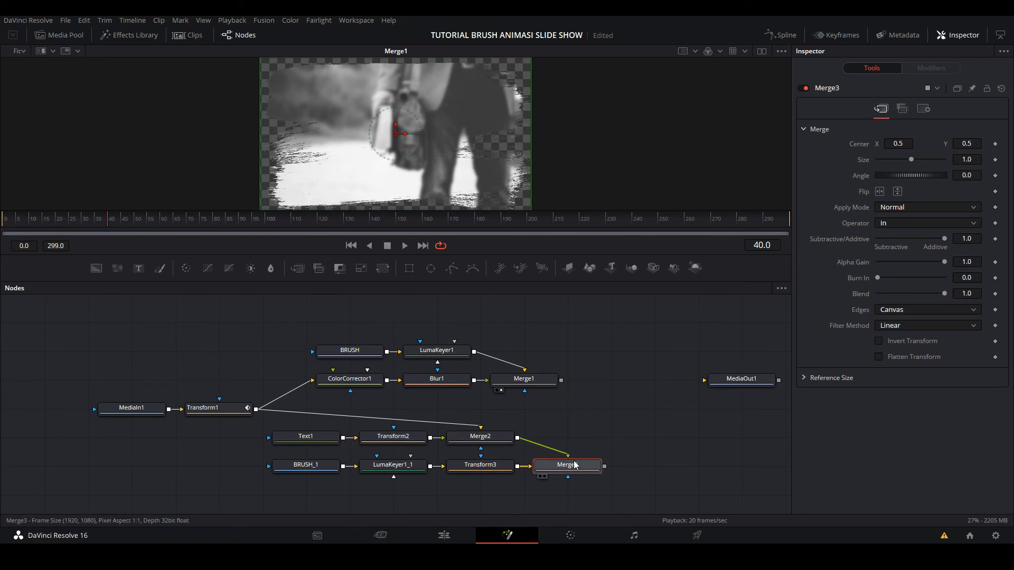
{"action": "key", "text": "1"}
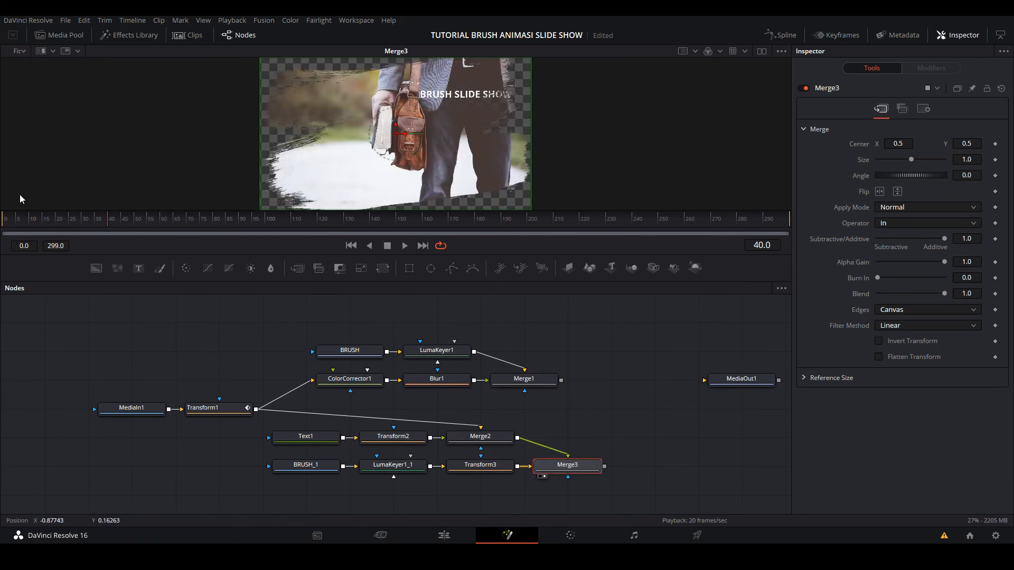
{"action": "mouse_move", "coordinate": [7, 225]}
{"action": "left_mouse_down"}
{"action": "mouse_move", "coordinate": [47, 221]}
{"action": "mouse_move", "coordinate": [112, 241]}
{"action": "mouse_move", "coordinate": [11, 228]}
{"action": "mouse_move", "coordinate": [87, 239]}
{"action": "left_mouse_up"}
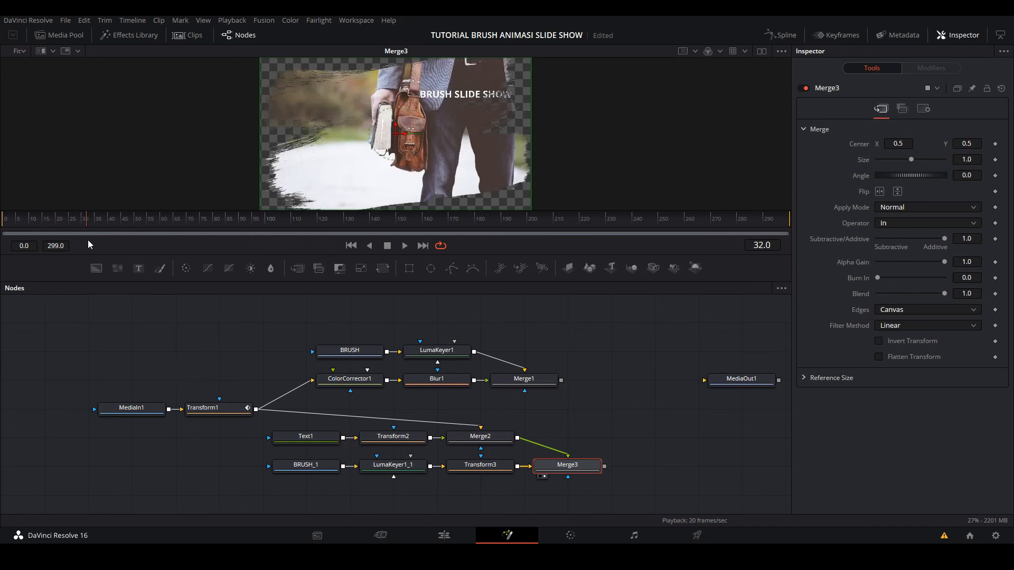
- Add a Merge node with Merge1 as background and Merge3 as foreground, display it, and play it from the first frame
{"action": "left_click", "coordinate": [525, 380]}
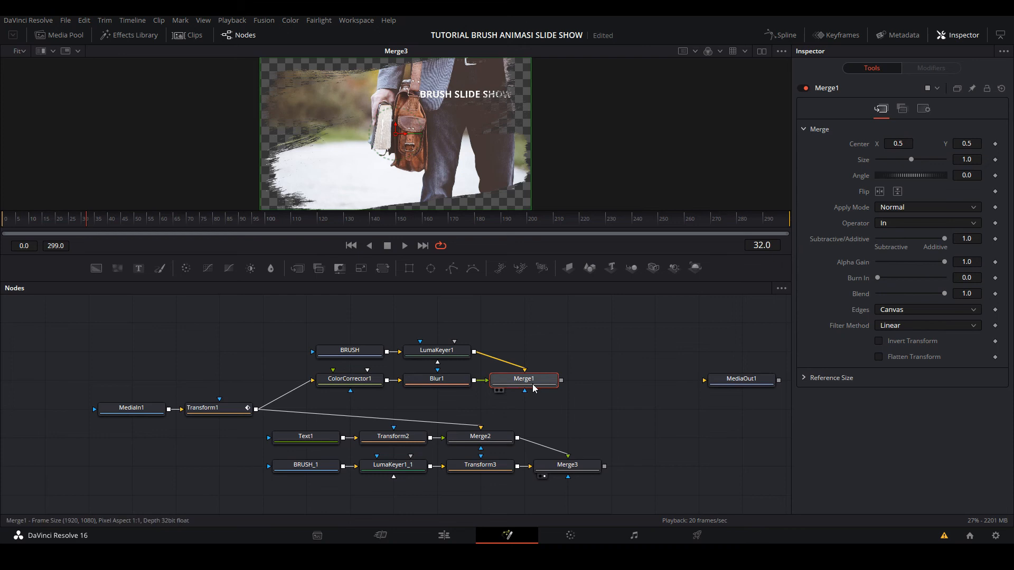
{"action": "left_click", "coordinate": [301, 272]}
{"action": "left_click_drag", "start_coordinate": [628, 380], "coordinate": [629, 408]}
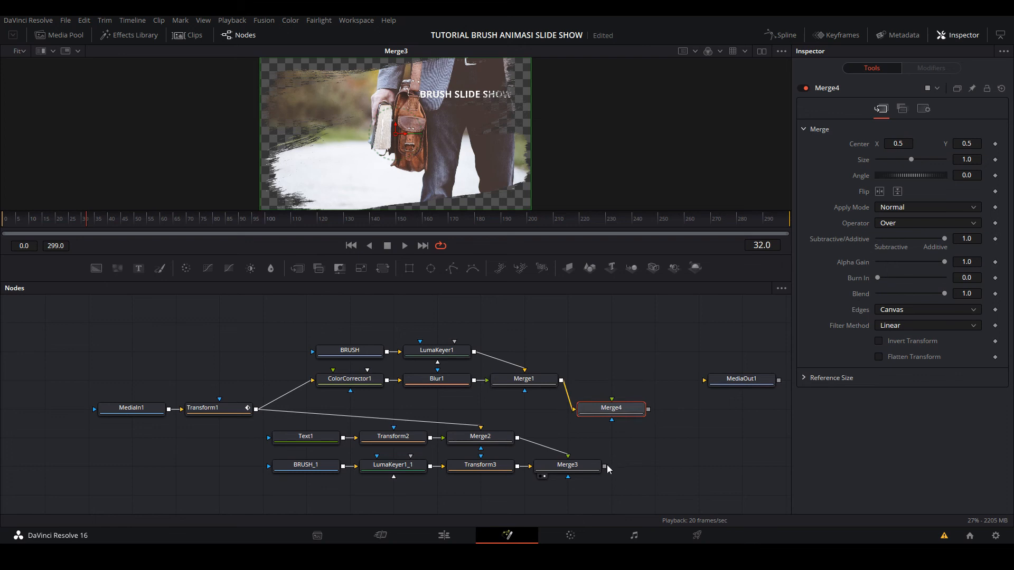
{"action": "left_click_drag", "start_coordinate": [605, 466], "coordinate": [612, 403]}
{"action": "key", "text": "1"}
{"action": "left_click_drag", "start_coordinate": [23, 225], "coordinate": [1, 213]}
{"action": "key", "text": "space"}
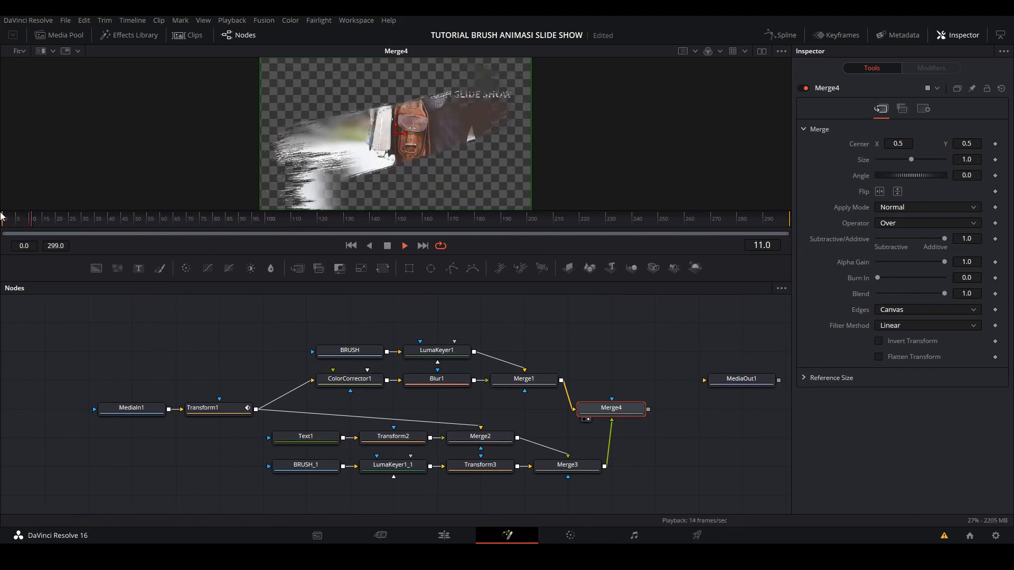
{"action": "key", "text": "space"}
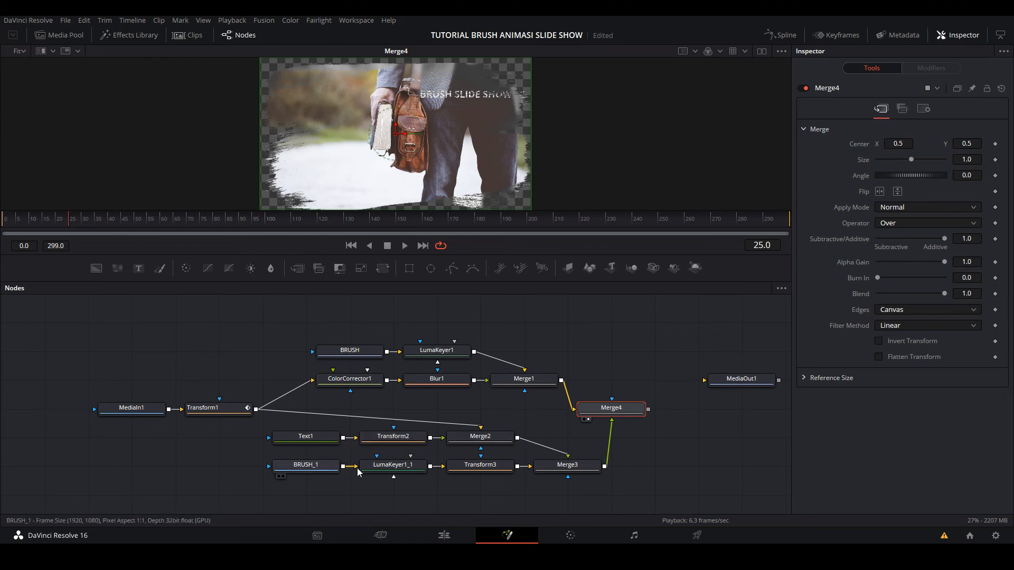
- Shift the BRUSH_1 clip to start at frame 15 in the keyframe editor and play the composition from the first frame
{"action": "left_click", "coordinate": [316, 469]}
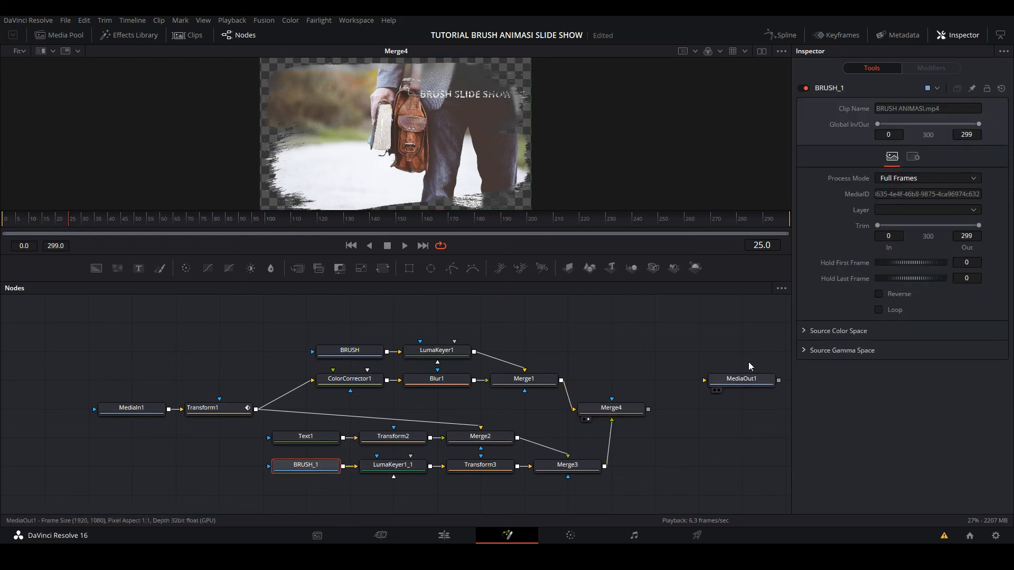
{"action": "left_click", "coordinate": [826, 36]}
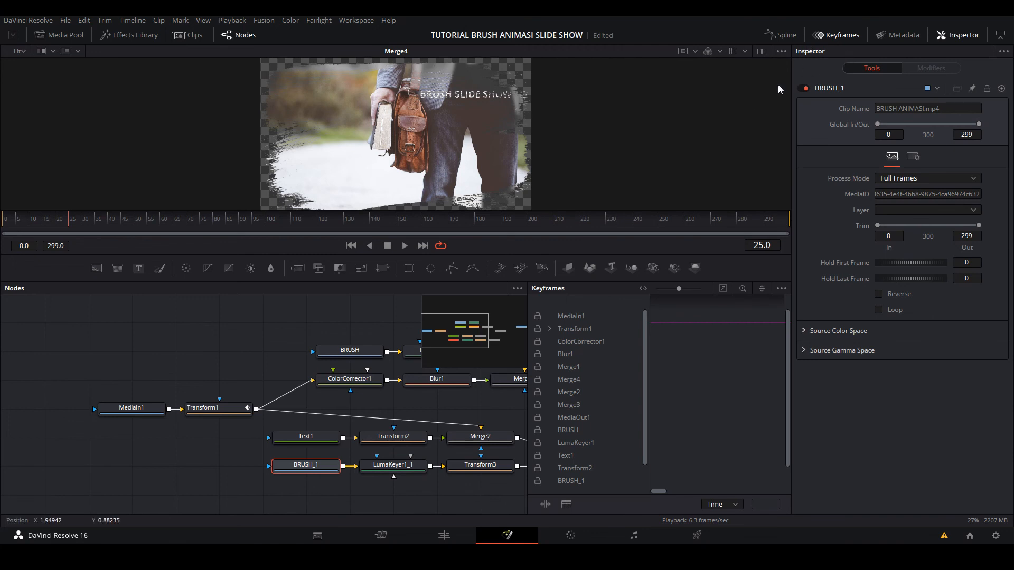
{"action": "left_click_drag", "start_coordinate": [296, 350], "coordinate": [149, 330]}
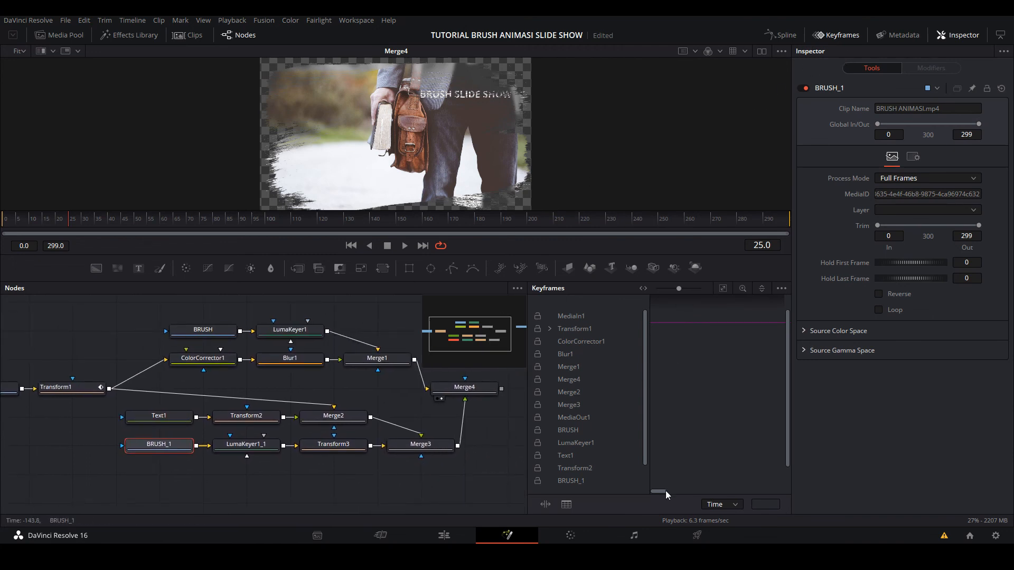
{"action": "left_click_drag", "start_coordinate": [659, 492], "coordinate": [688, 496]}
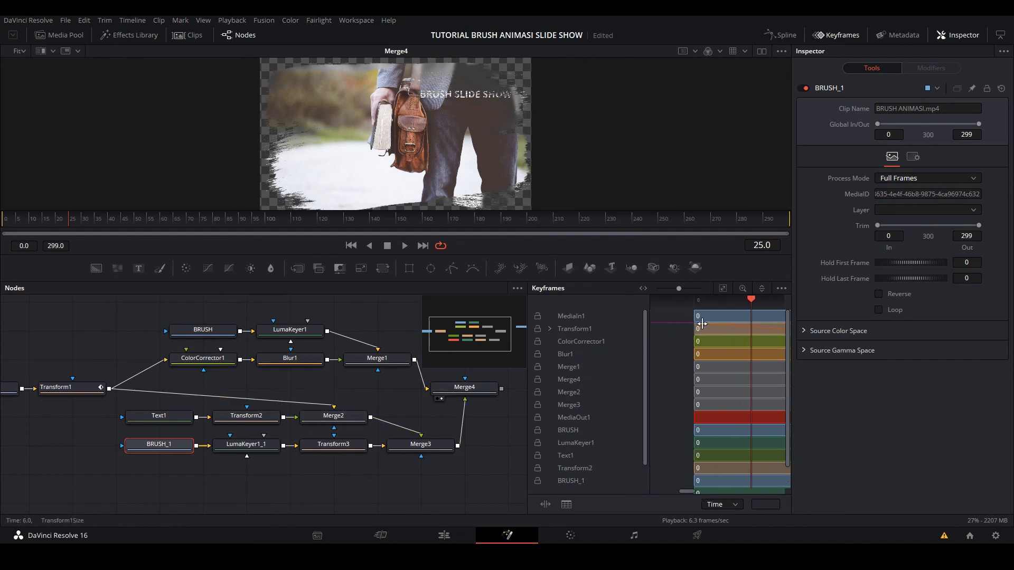
{"action": "mouse_move", "coordinate": [752, 301]}
{"action": "left_mouse_down"}
{"action": "mouse_move", "coordinate": [708, 306]}
{"action": "mouse_move", "coordinate": [729, 315]}
{"action": "left_mouse_up"}
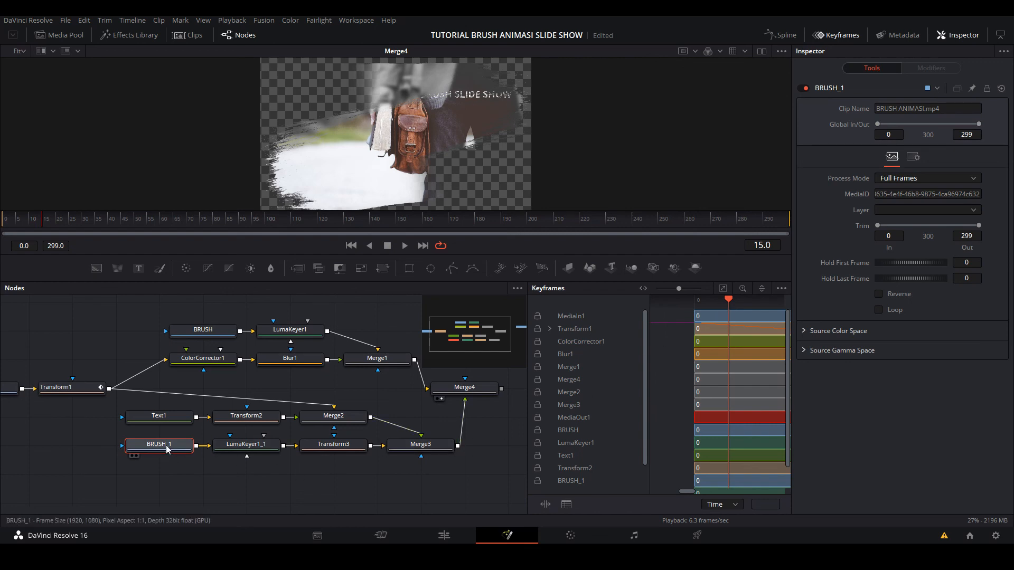
{"action": "scroll", "coordinate": [596, 382], "scroll_direction": "down", "scroll_amount": 1}
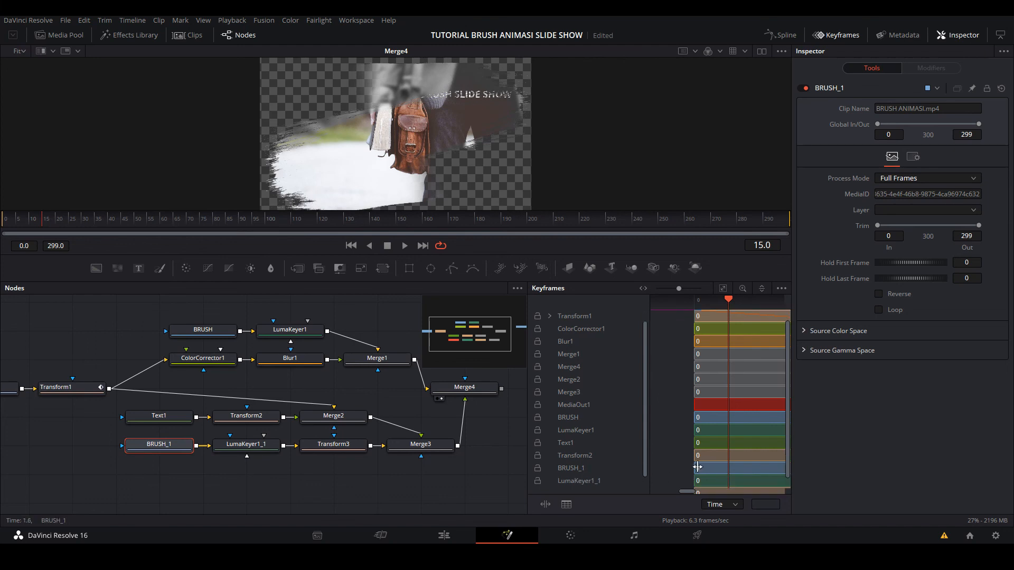
{"action": "left_click_drag", "start_coordinate": [698, 467], "coordinate": [731, 471]}
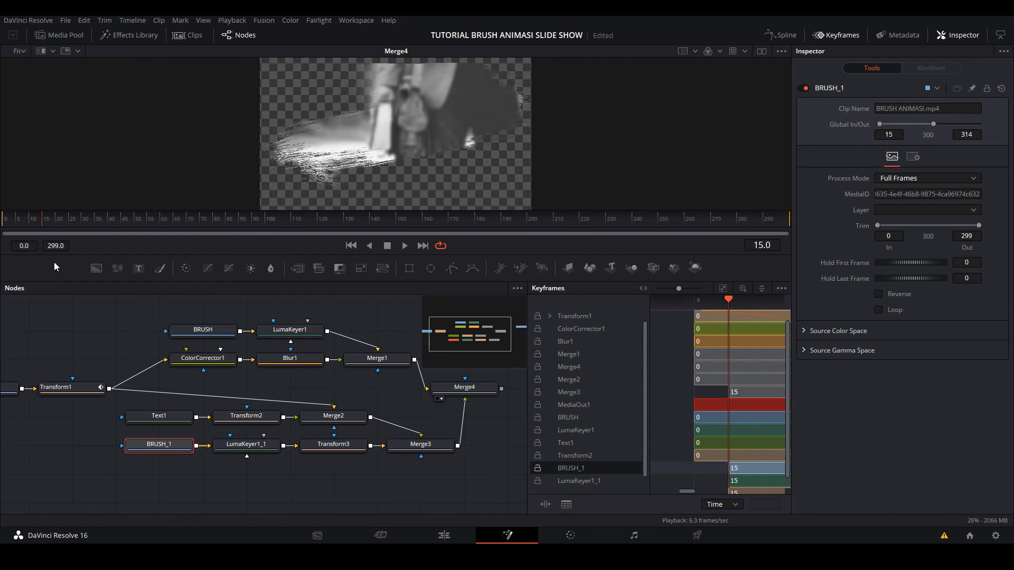
{"action": "left_click_drag", "start_coordinate": [38, 219], "coordinate": [1, 217]}
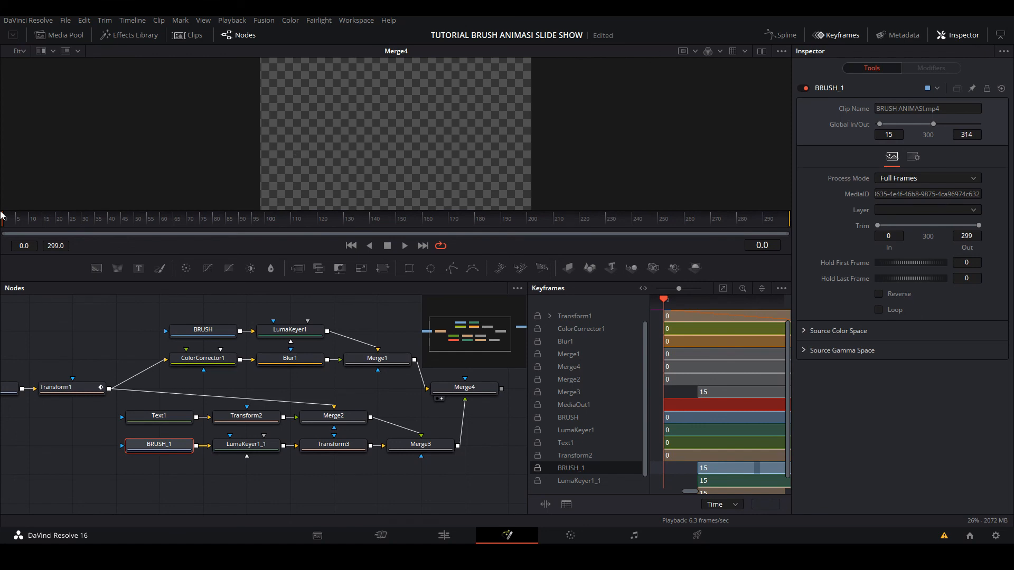
{"action": "key", "text": "space"}
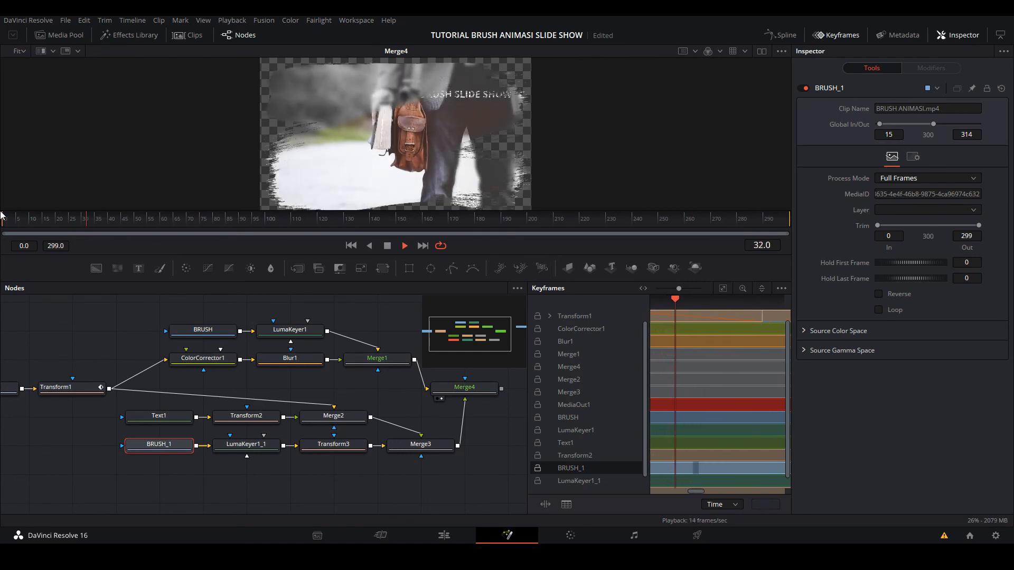
{"action": "key", "text": "space"}
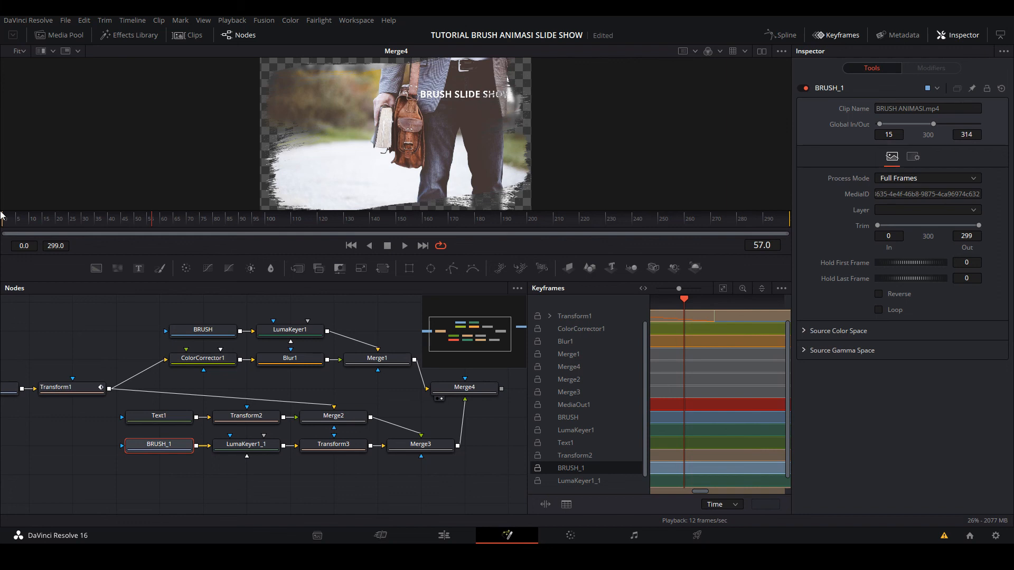
- Close the keyframe editor and move the MediaOut1 node farther from Merge4, level with it
{"action": "left_click", "coordinate": [839, 35]}
{"action": "left_click_drag", "start_coordinate": [596, 360], "coordinate": [681, 389]}
{"action": "left_click_drag", "start_coordinate": [541, 430], "coordinate": [594, 396]}
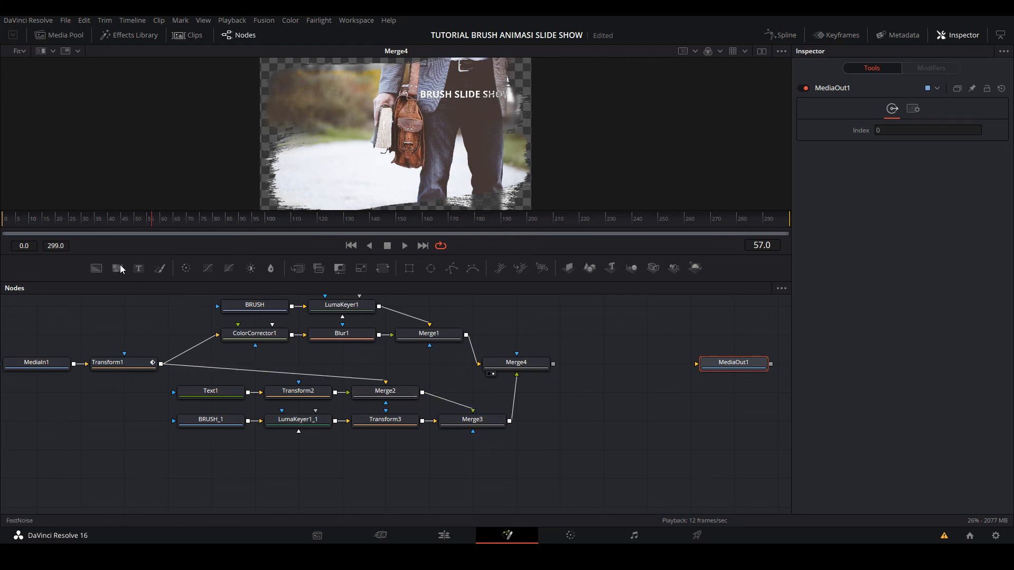
- Add an unconnected Background node below the BRUSH_1 branch, display it in the viewer, and give it a solid green colour
{"action": "left_click_drag", "start_coordinate": [96, 268], "coordinate": [298, 478]}
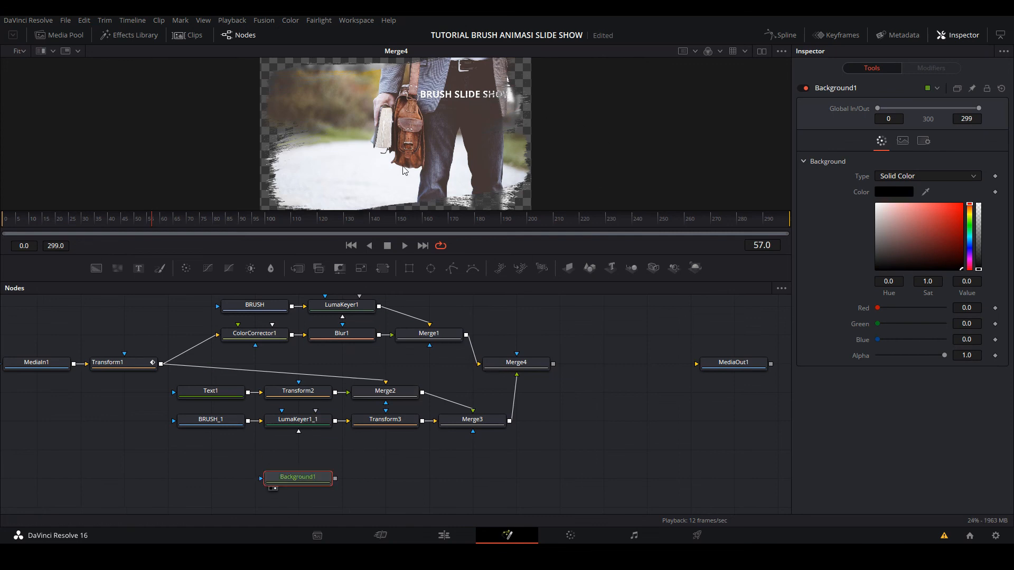
{"action": "key", "text": "1"}
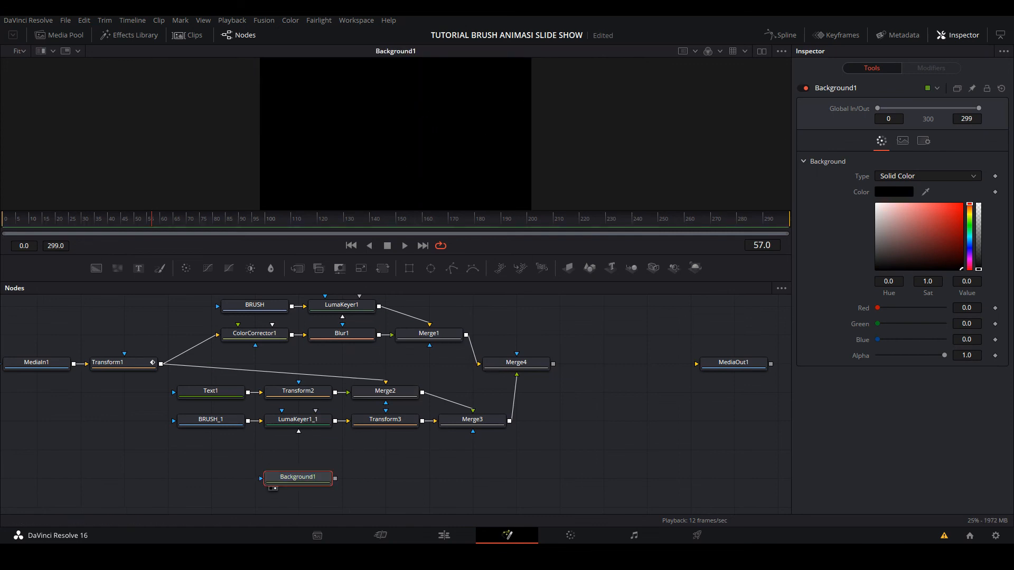
{"action": "left_click", "coordinate": [970, 226]}
{"action": "left_click", "coordinate": [938, 222]}
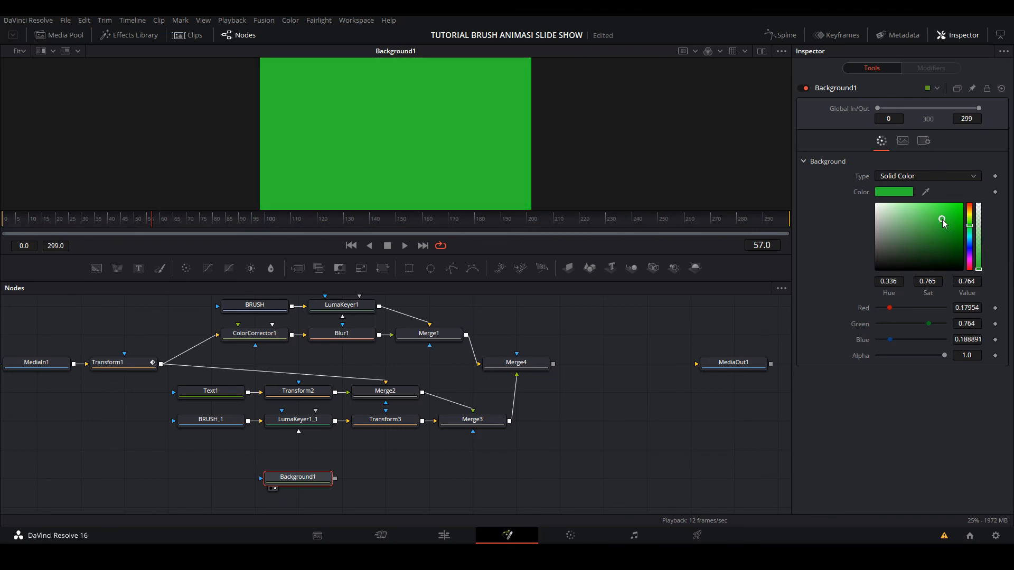
- Change Background1's type to Gradient and make its start colour green with hue 0.36, saturation 0.892 and value 0.969
{"action": "left_click", "coordinate": [905, 176]}
{"action": "left_click", "coordinate": [912, 234]}
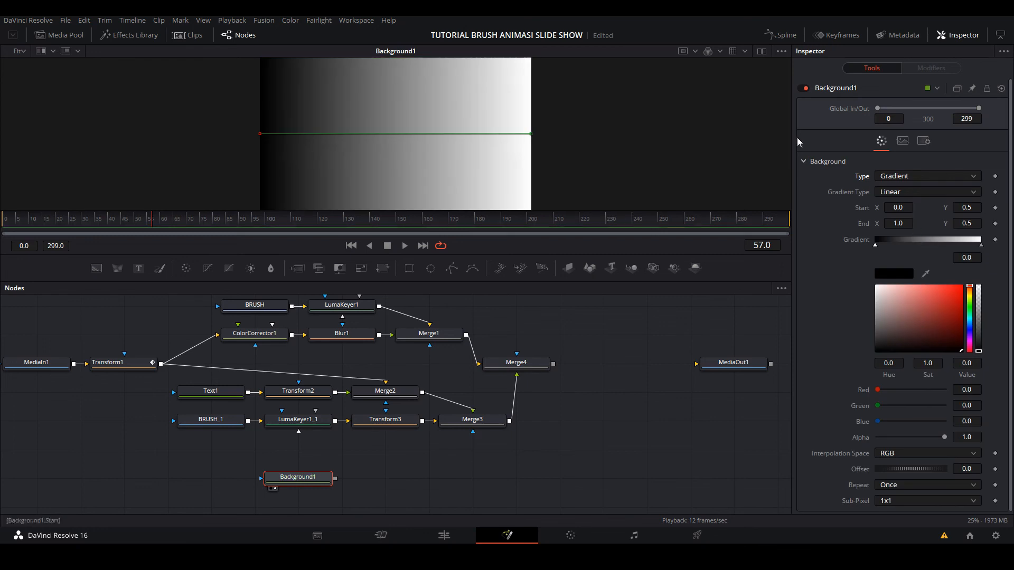
{"action": "mouse_move", "coordinate": [970, 323]}
{"action": "left_mouse_down"}
{"action": "mouse_move", "coordinate": [955, 297]}
{"action": "mouse_move", "coordinate": [940, 312]}
{"action": "mouse_move", "coordinate": [948, 299]}
{"action": "mouse_move", "coordinate": [916, 301]}
{"action": "mouse_move", "coordinate": [948, 296]}
{"action": "mouse_move", "coordinate": [971, 309]}
{"action": "left_mouse_up"}
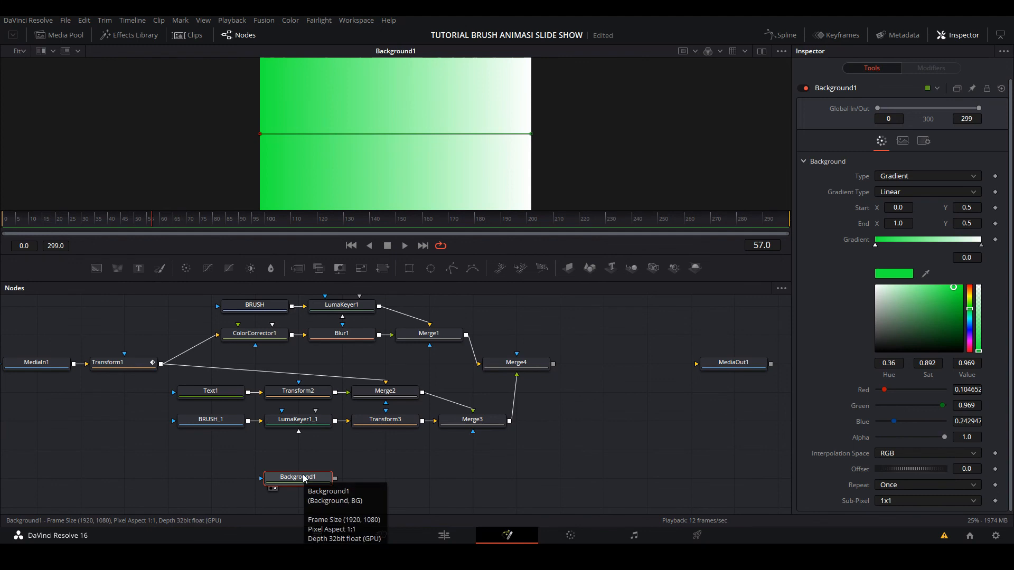
- Add a Merge node beside Background1, using Background1 as its foreground and Transform1's output as its background
{"action": "left_click", "coordinate": [432, 458]}
{"action": "left_click_drag", "start_coordinate": [298, 268], "coordinate": [385, 475]}
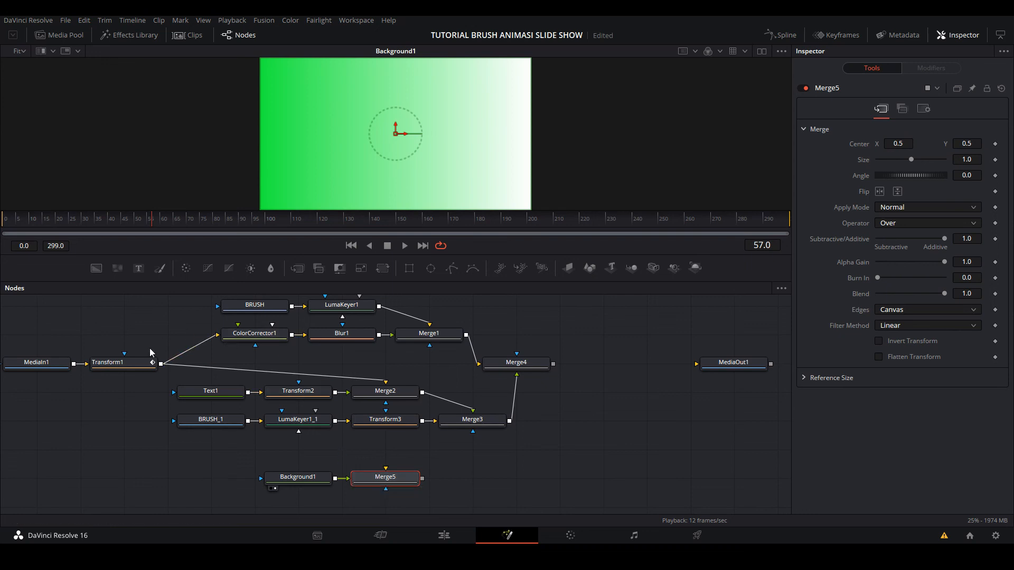
{"action": "mouse_move", "coordinate": [164, 365]}
{"action": "left_mouse_down"}
{"action": "mouse_move", "coordinate": [317, 422]}
{"action": "mouse_move", "coordinate": [386, 470]}
{"action": "left_mouse_up"}
- Move Merge4 farther from Merge3, display it in the viewer and scrub the composition to frame 43
{"action": "left_click_drag", "start_coordinate": [535, 363], "coordinate": [579, 364]}
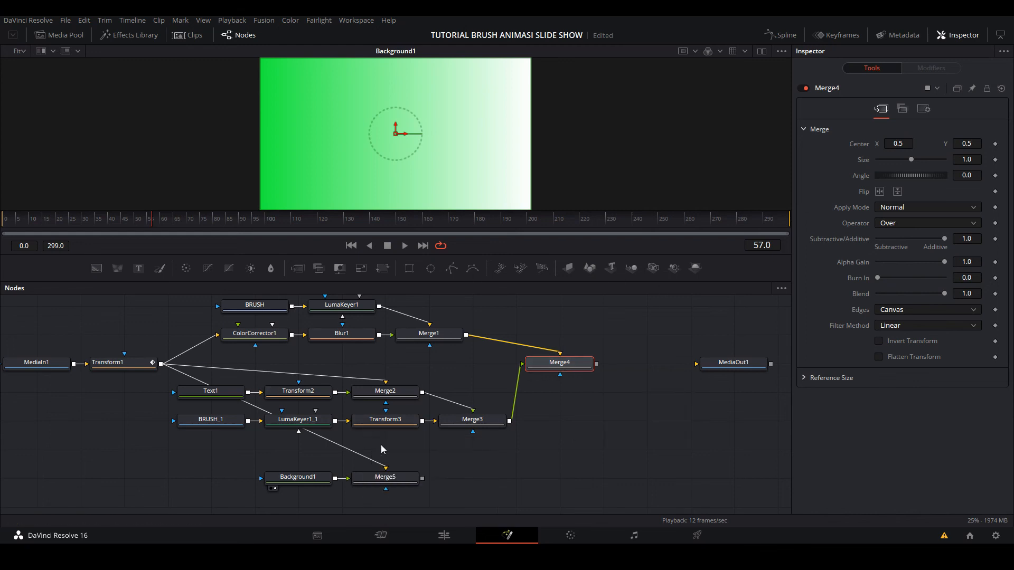
{"action": "left_click_drag", "start_coordinate": [566, 363], "coordinate": [420, 150]}
{"action": "left_click", "coordinate": [30, 224]}
{"action": "left_click_drag", "start_coordinate": [31, 226], "coordinate": [116, 232]}
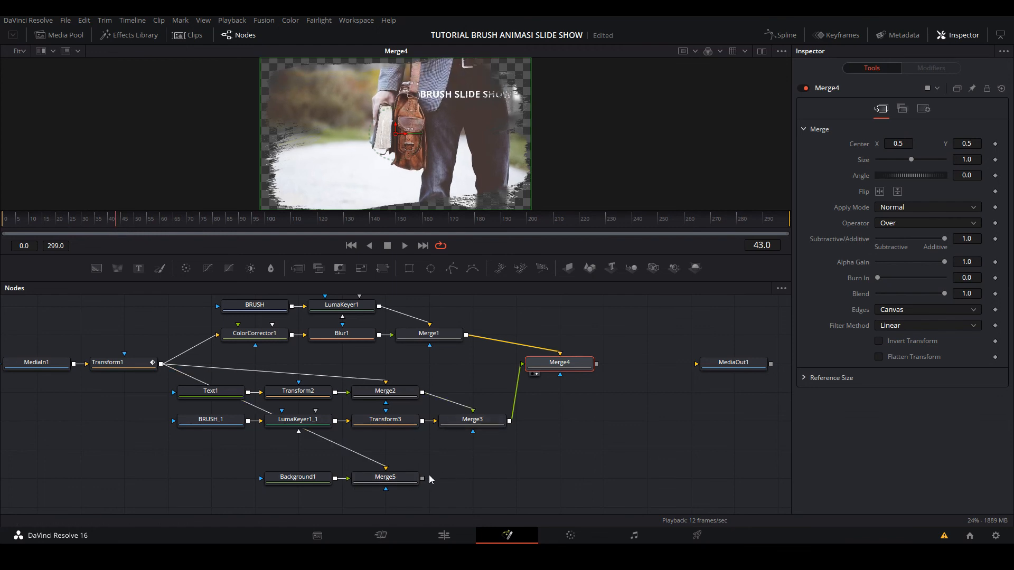
- Composite Merge4 over Merge5 with a new Merge node placed directly below Merge4, display it in the viewer and play from the first frame
{"action": "left_click", "coordinate": [401, 478]}
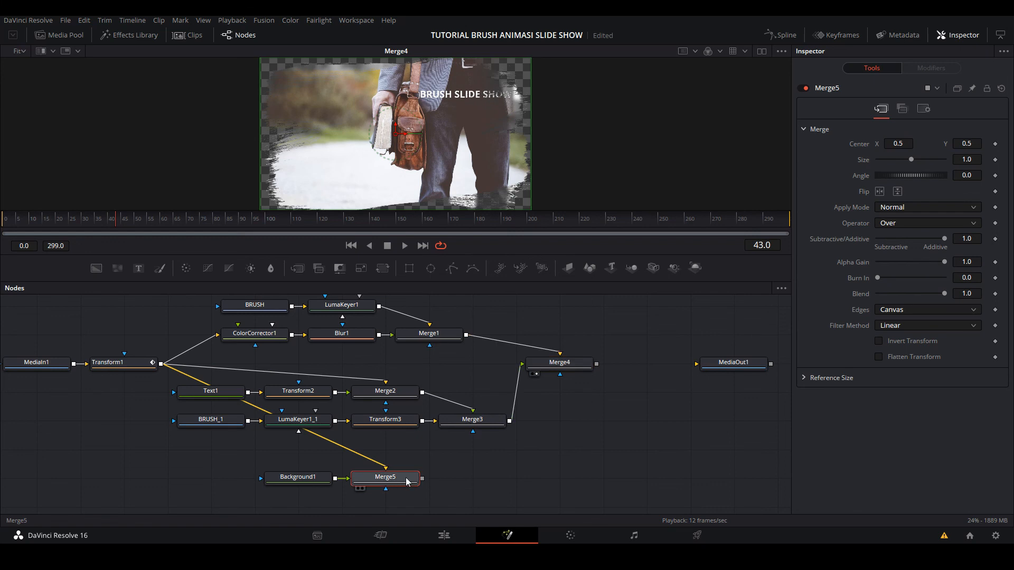
{"action": "left_click", "coordinate": [298, 269]}
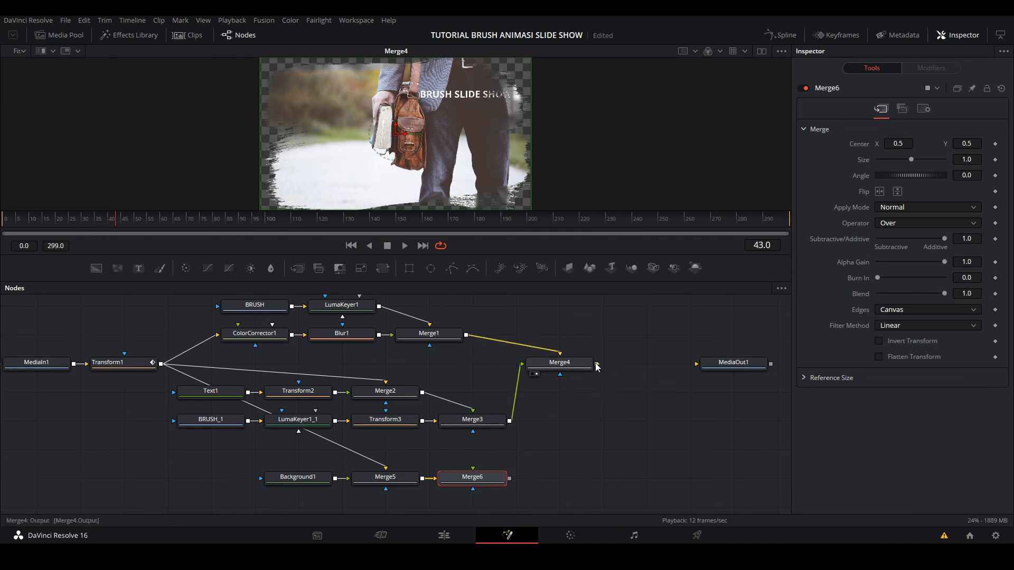
{"action": "left_click_drag", "start_coordinate": [597, 366], "coordinate": [474, 470]}
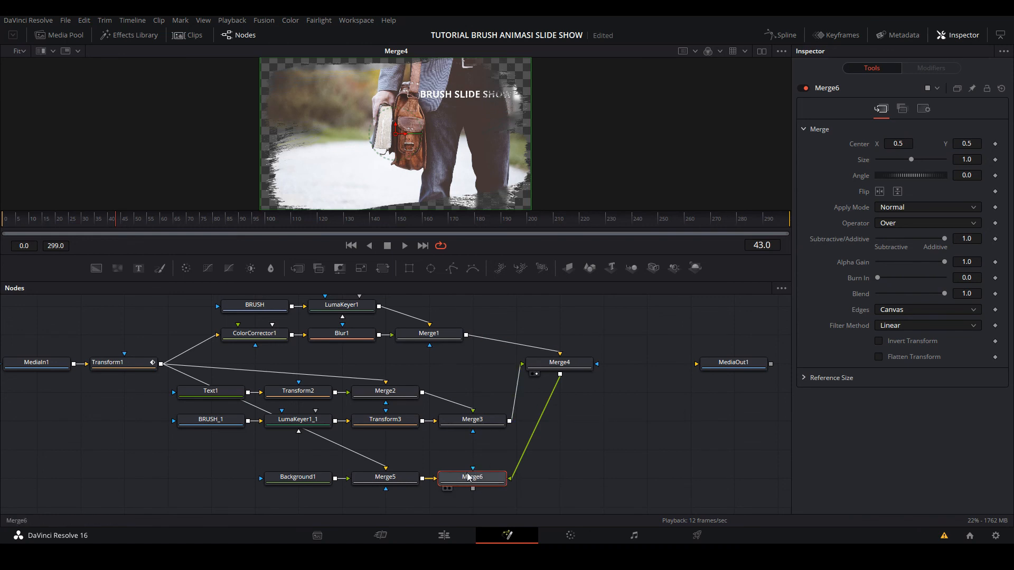
{"action": "left_click_drag", "start_coordinate": [478, 478], "coordinate": [385, 158]}
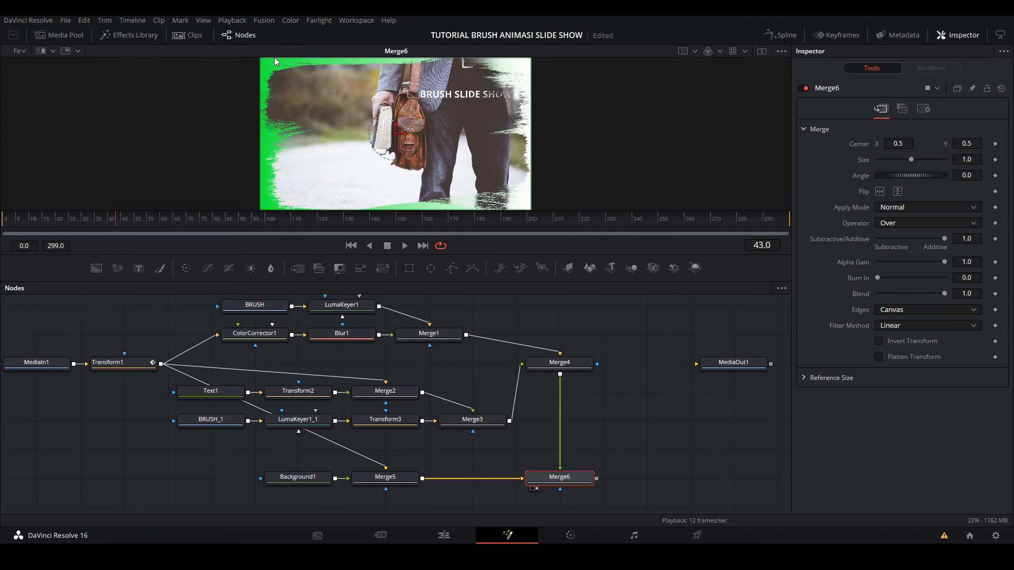
{"action": "left_click_drag", "start_coordinate": [74, 228], "coordinate": [2, 232]}
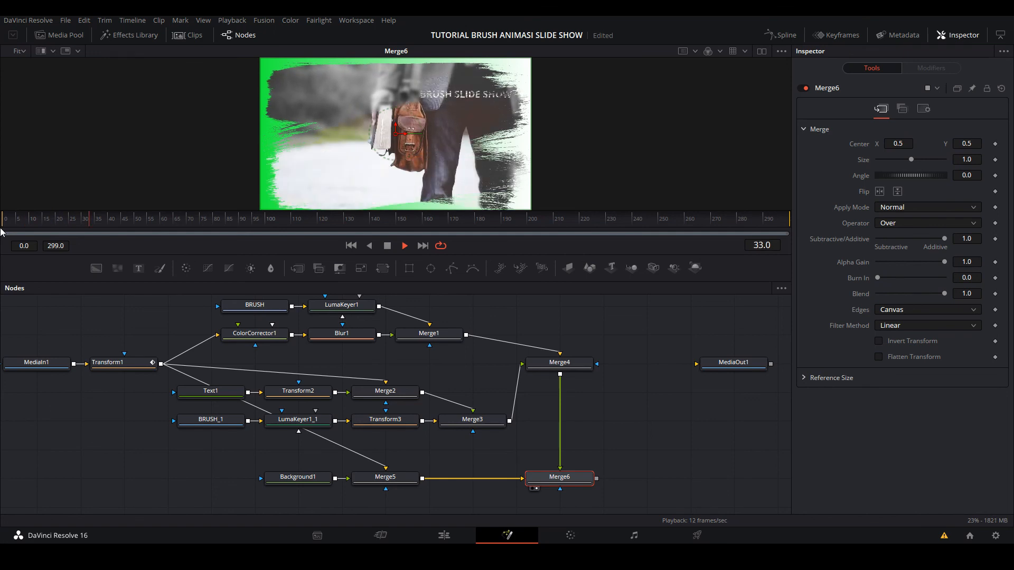
{"action": "key", "text": "space"}
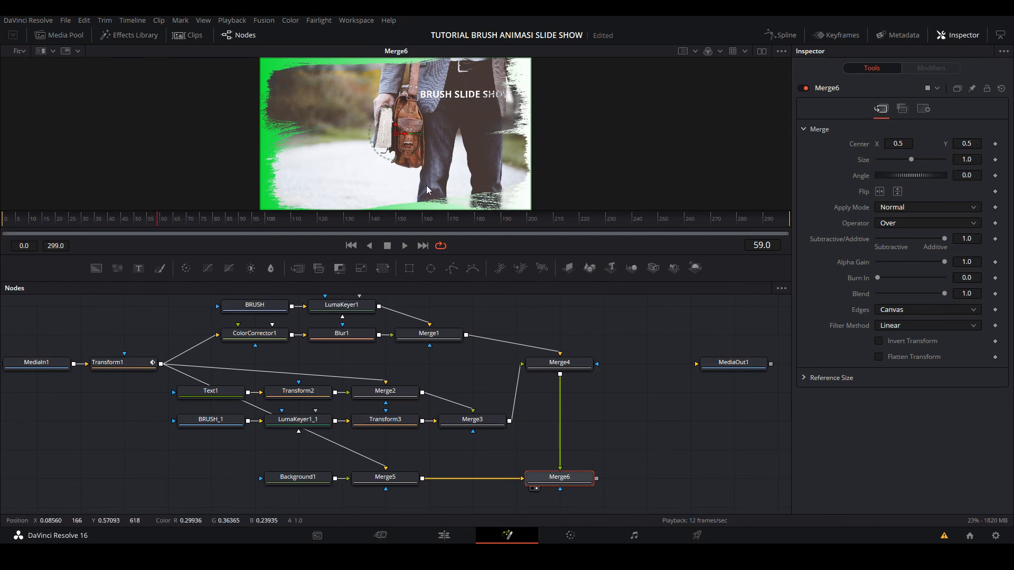
- Lower MediaOut1, connect Merge6's output to it, display it in the viewer and scrub to frame 69
{"action": "left_click_drag", "start_coordinate": [745, 364], "coordinate": [747, 449]}
{"action": "left_click", "coordinate": [746, 446]}
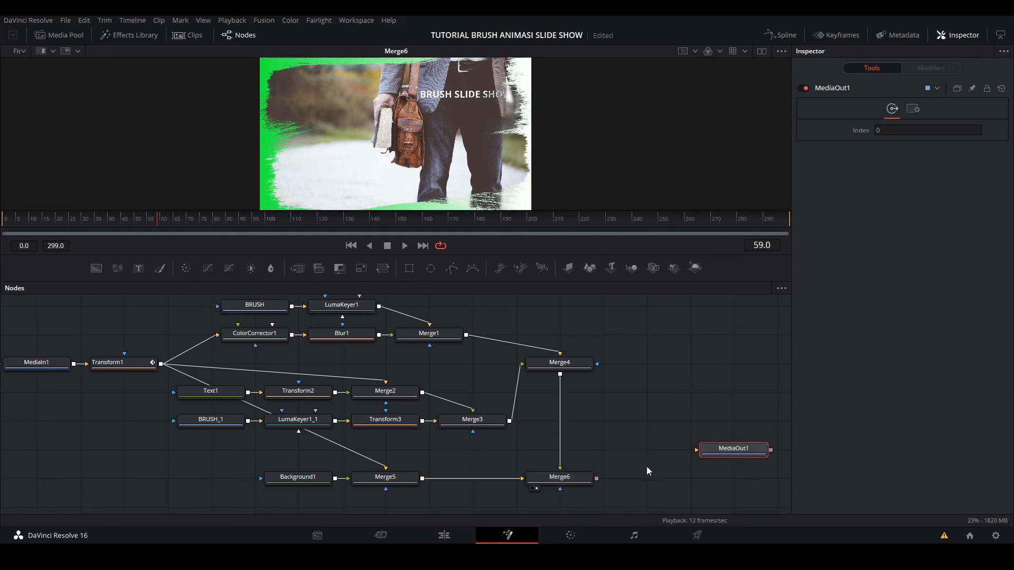
{"action": "left_click_drag", "start_coordinate": [597, 478], "coordinate": [458, 159]}
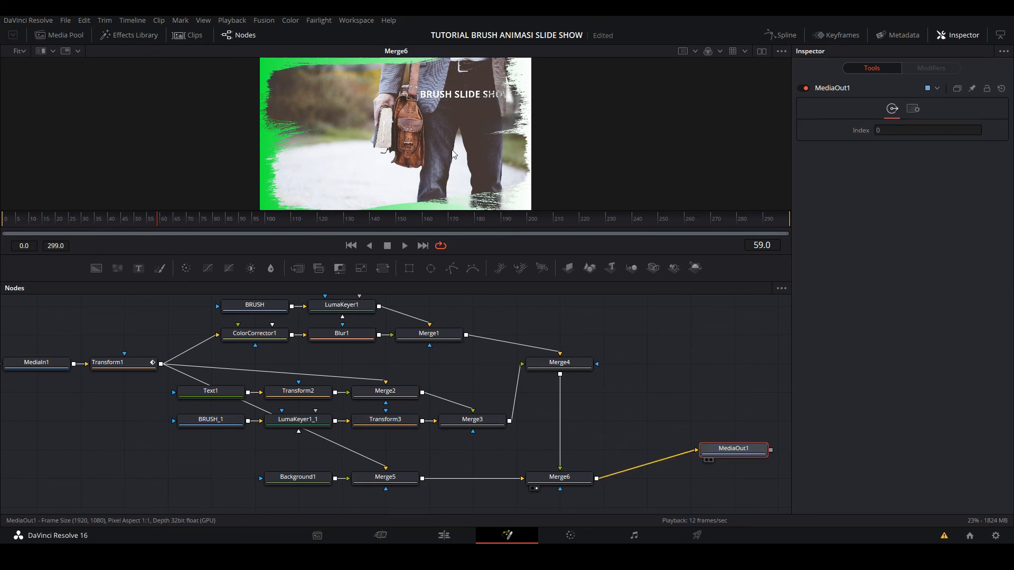
{"action": "mouse_move", "coordinate": [45, 221]}
{"action": "left_mouse_down"}
{"action": "mouse_move", "coordinate": [6, 219]}
{"action": "mouse_move", "coordinate": [185, 230]}
{"action": "left_mouse_up"}
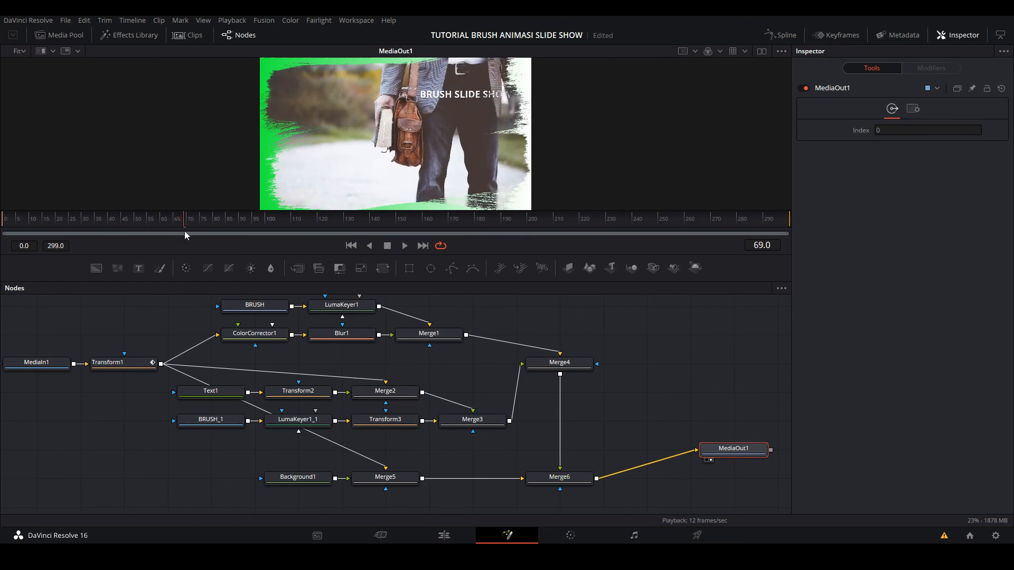
- Switch to the Edit page and play Fusion Clip 1 from the start of the timeline
{"action": "left_click", "coordinate": [453, 539]}
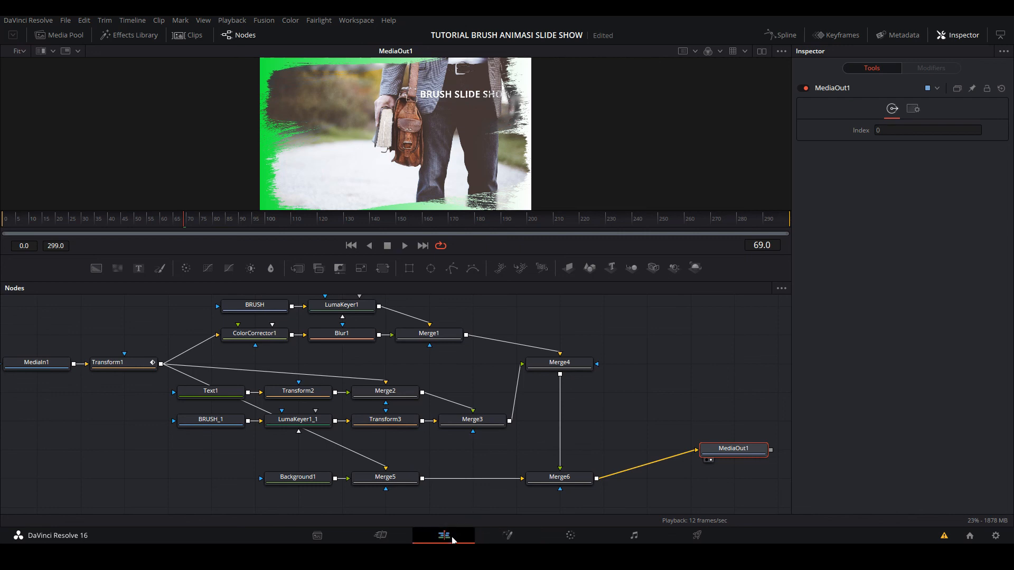
{"action": "left_click_drag", "start_coordinate": [148, 366], "coordinate": [124, 363]}
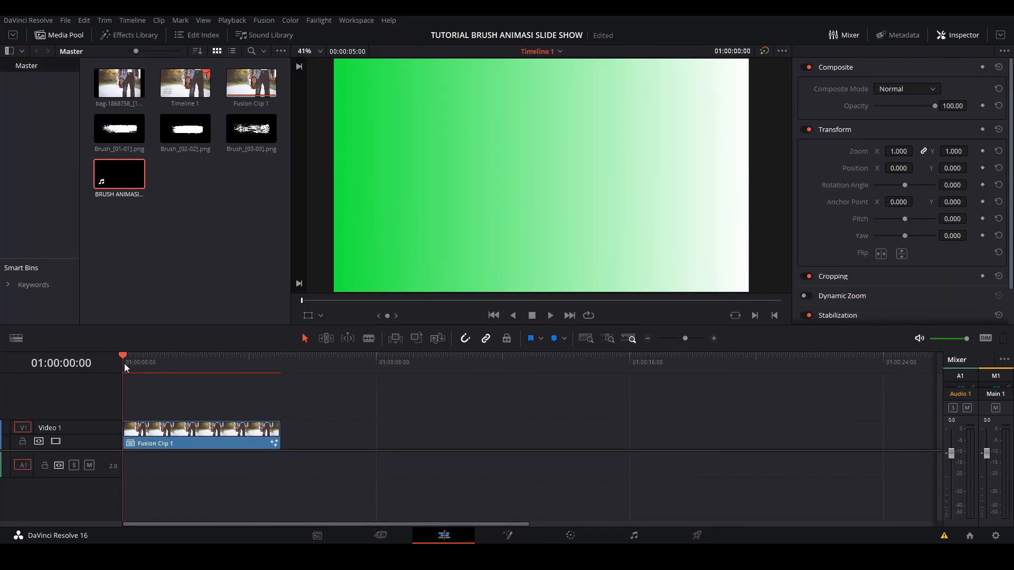
{"action": "key", "text": "space"}
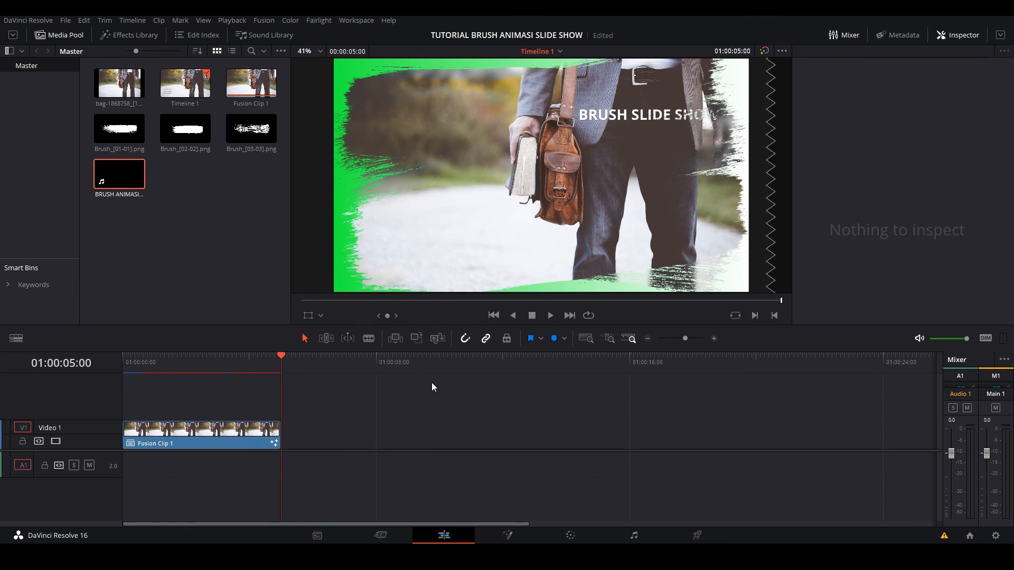
- Enable loop playback and replay the timeline from the beginning
{"action": "left_click", "coordinate": [588, 316]}
{"action": "left_click", "coordinate": [120, 360]}
{"action": "key", "text": "space"}
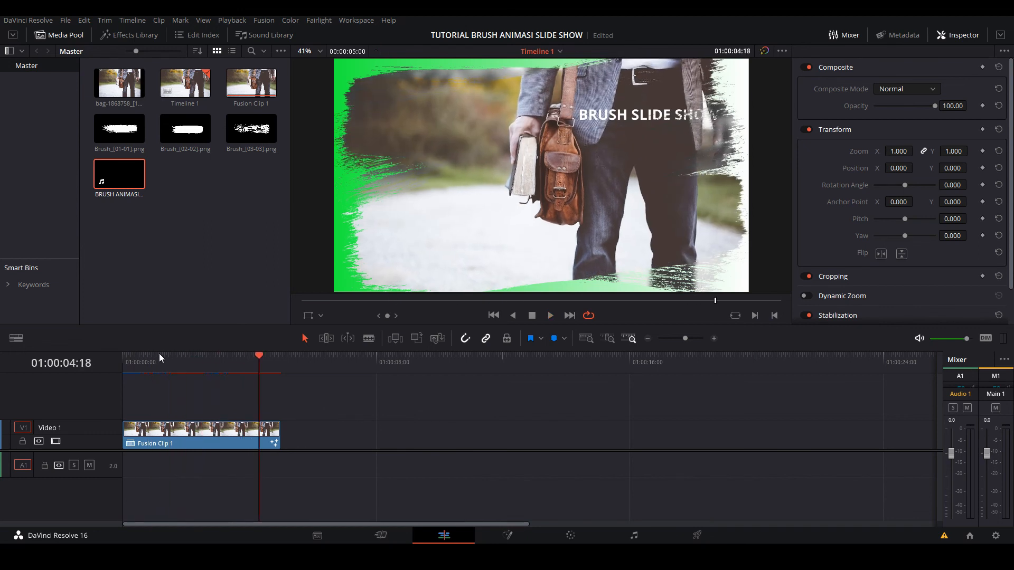
- Scrub from the timeline start to 01:00:00:38, check that frame on the Fusion page and return to the Edit page
{"action": "left_click_drag", "start_coordinate": [159, 353], "coordinate": [112, 365]}
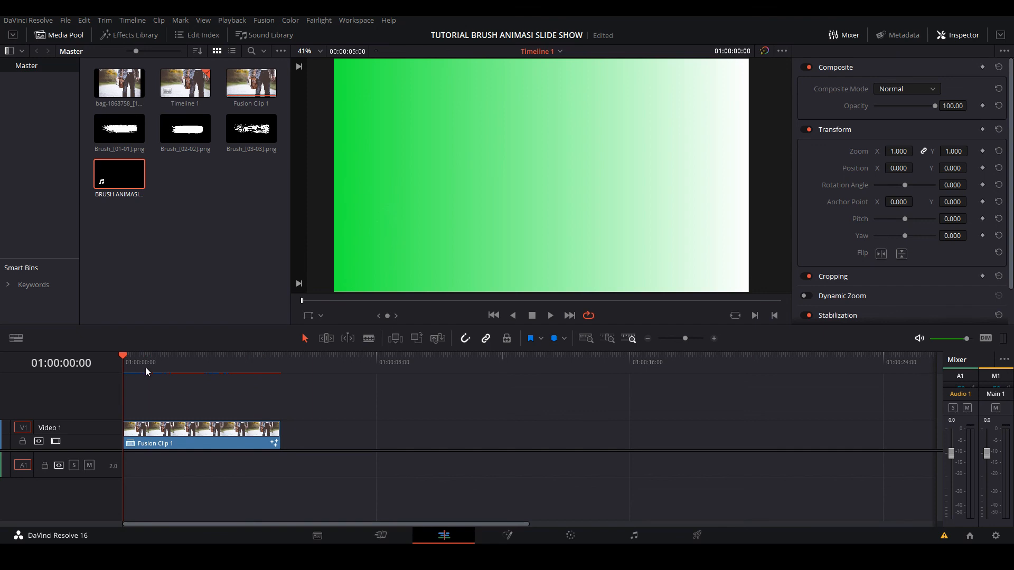
{"action": "left_click_drag", "start_coordinate": [124, 357], "coordinate": [143, 358]}
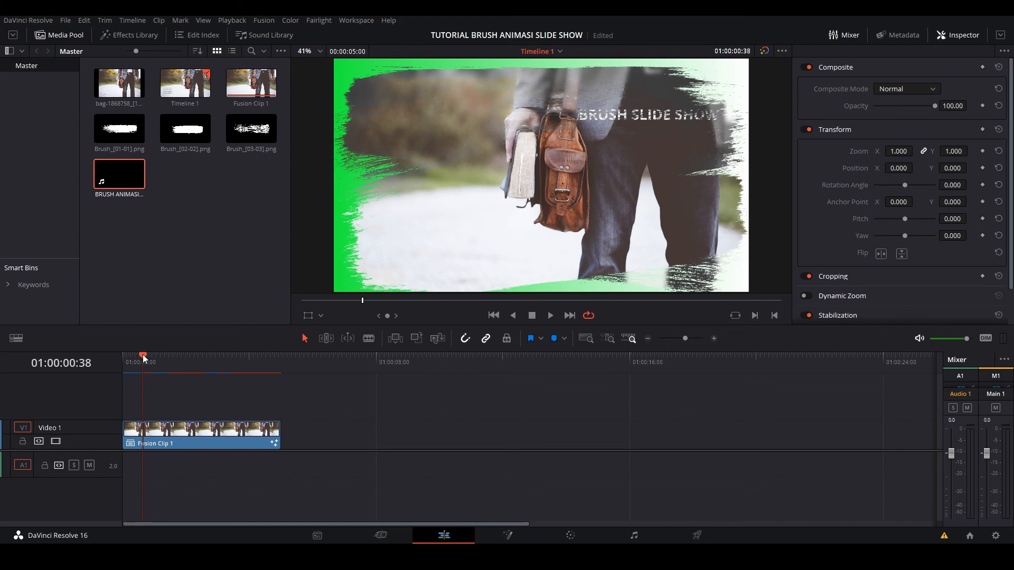
{"action": "left_click", "coordinate": [507, 535]}
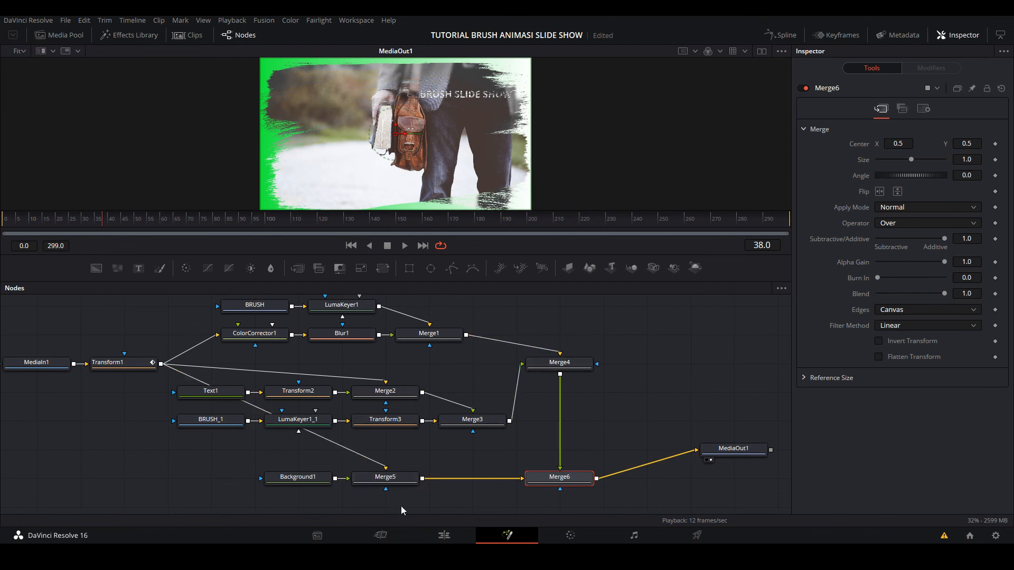
{"action": "left_click", "coordinate": [438, 536]}
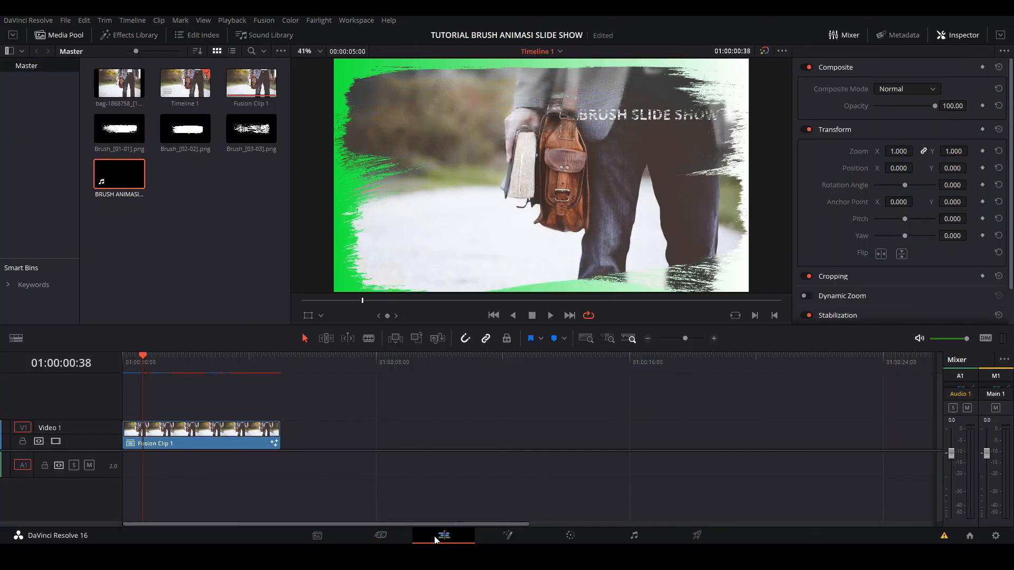